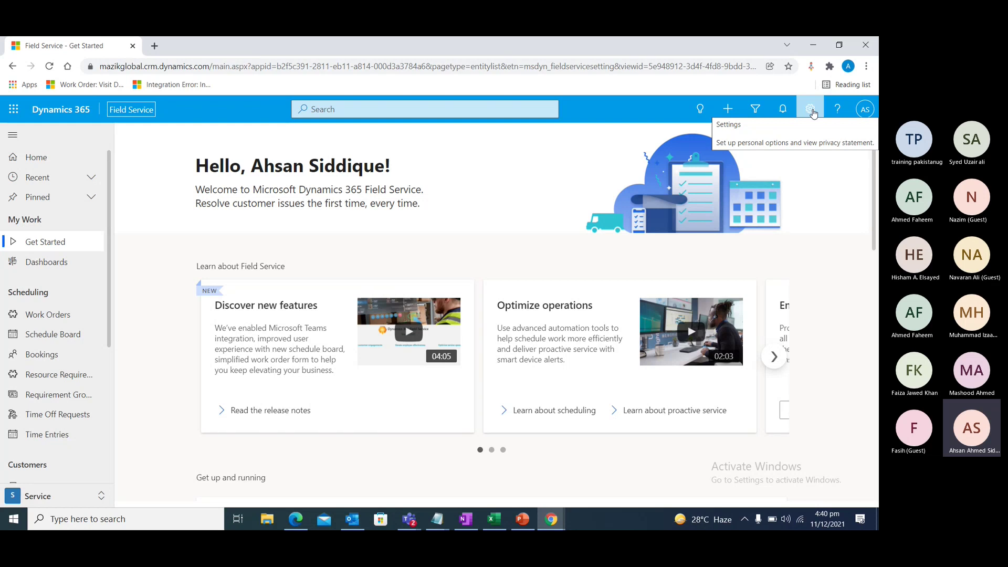
# Open the personalization settings and view the available choices for records per page
pyautogui.click(812, 110)
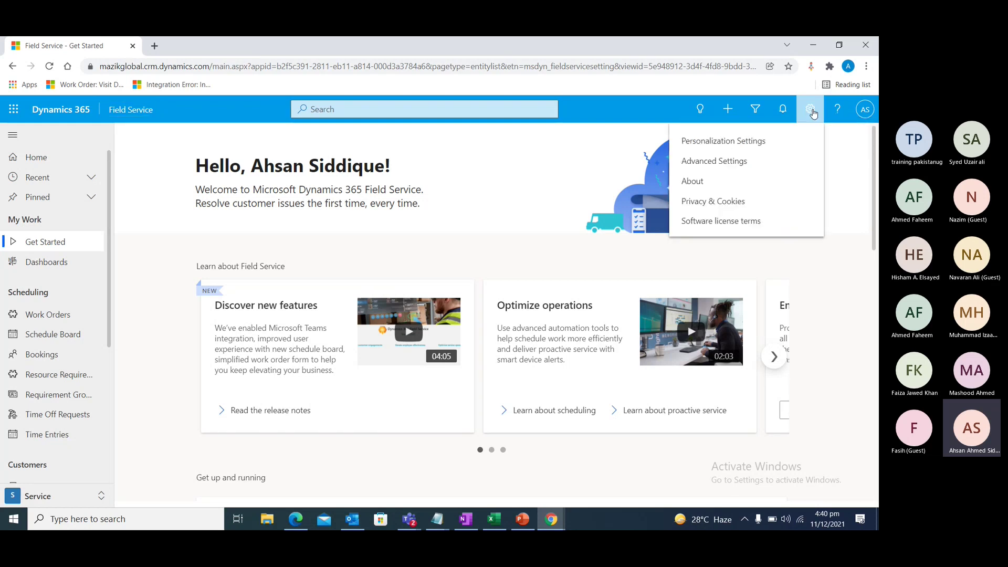
pyautogui.click(760, 141)
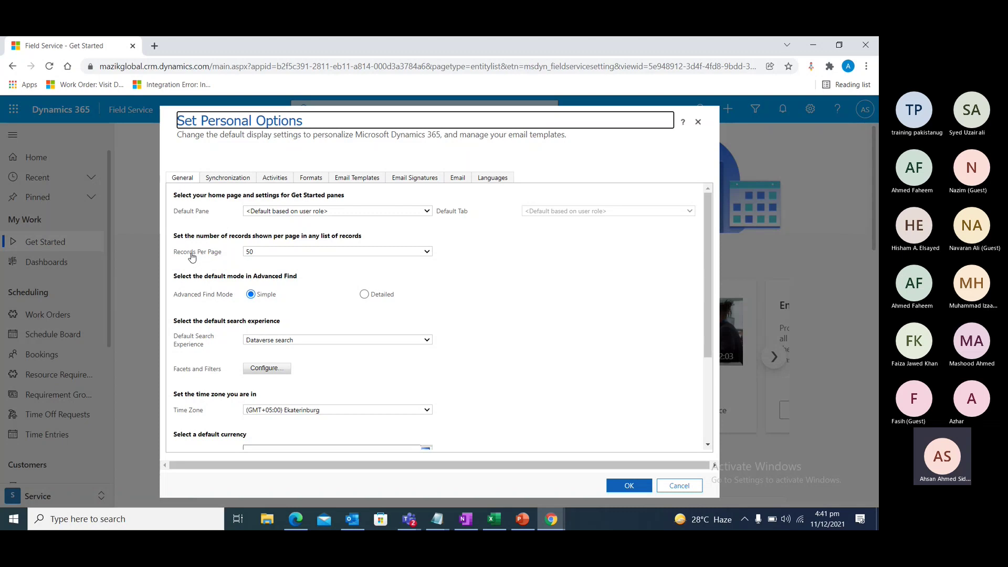
pyautogui.click(265, 251)
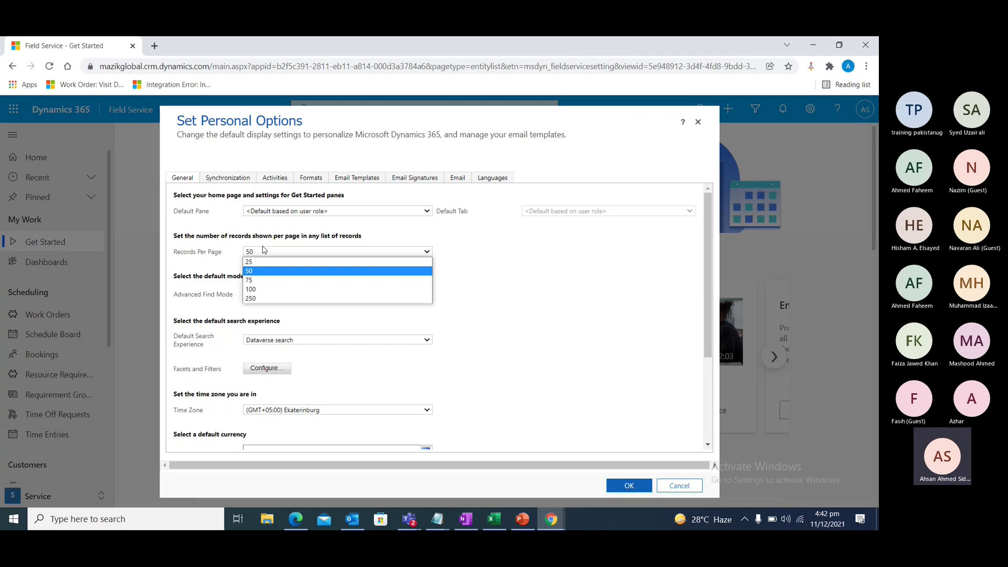
pyautogui.click(187, 331)
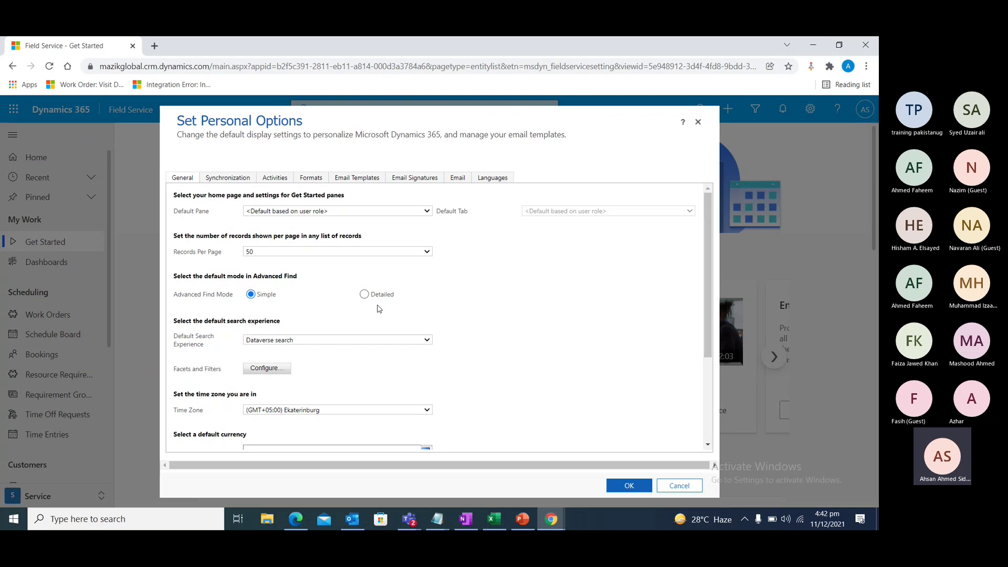
# Try to configure the search facets and filters, and view the error's technical details before dismissing it
pyautogui.scroll(-3, 363, 331)
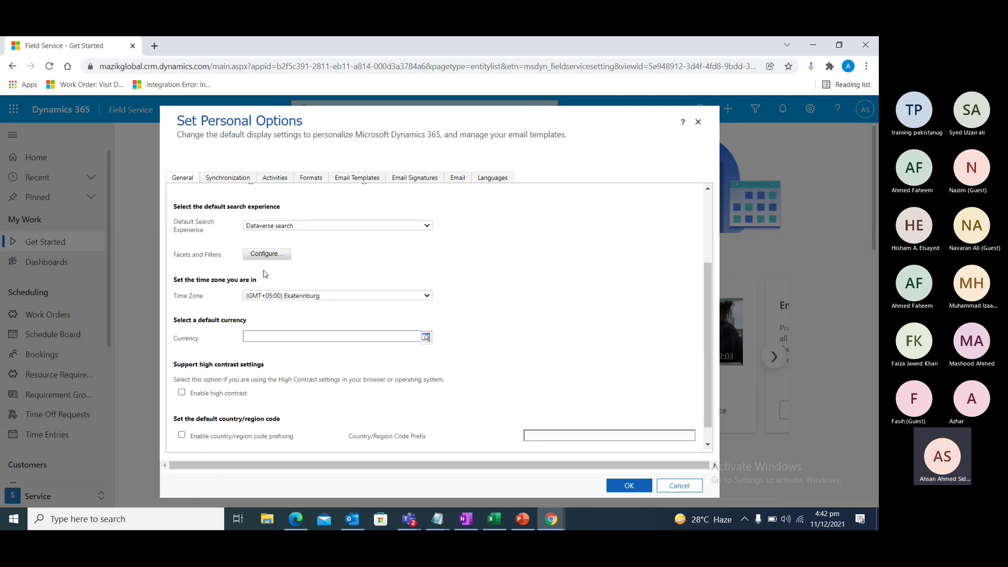
pyautogui.click(266, 254)
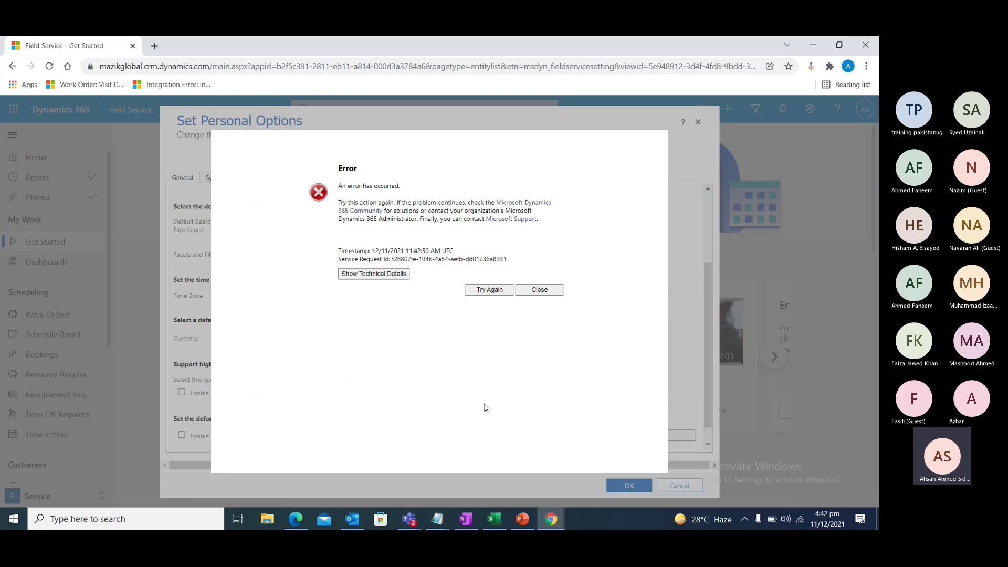
pyautogui.click(541, 292)
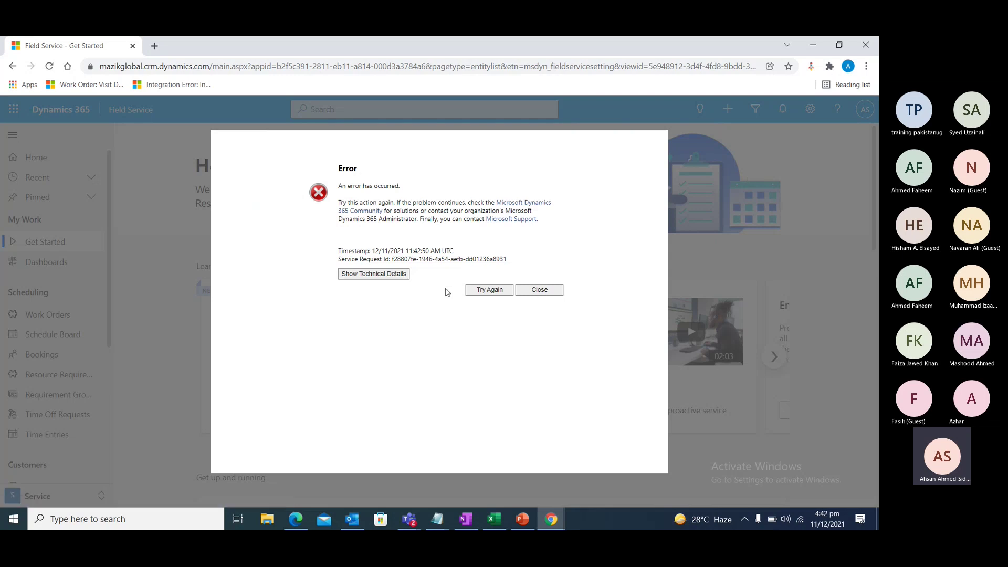
pyautogui.click(377, 275)
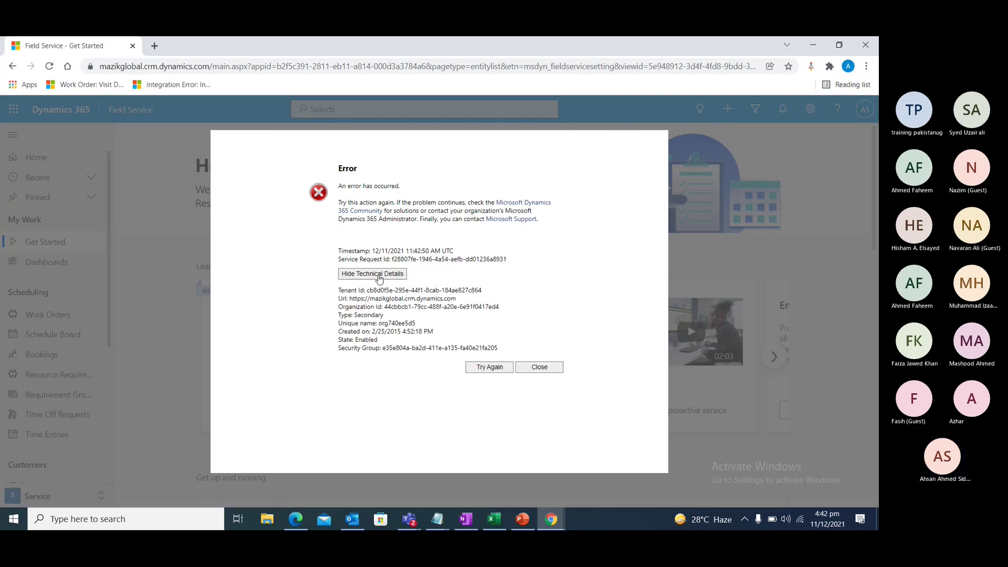
pyautogui.click(542, 370)
# Reload the page and reopen the personalization settings to look at the default currency selection
pyautogui.click(49, 66)
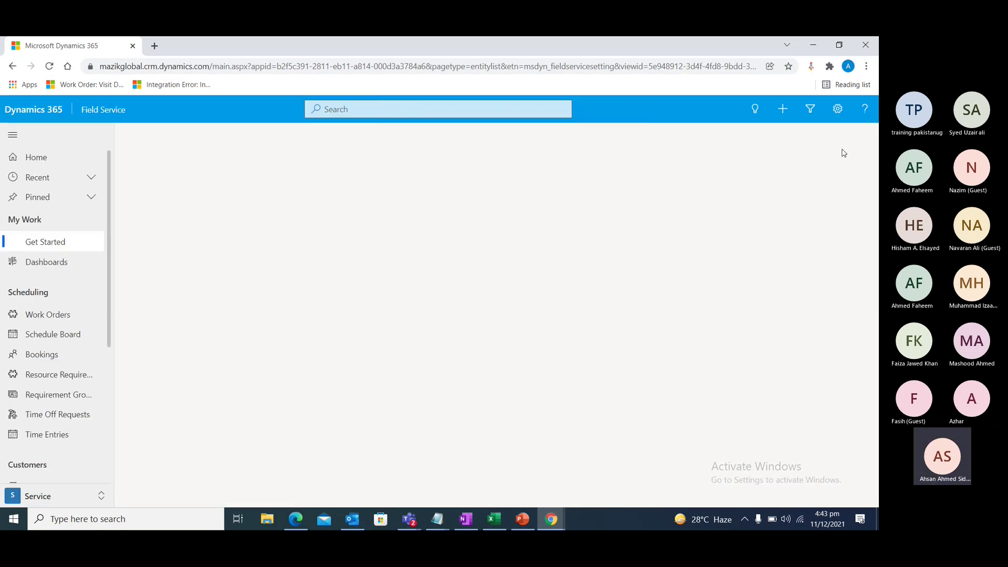
pyautogui.click(838, 111)
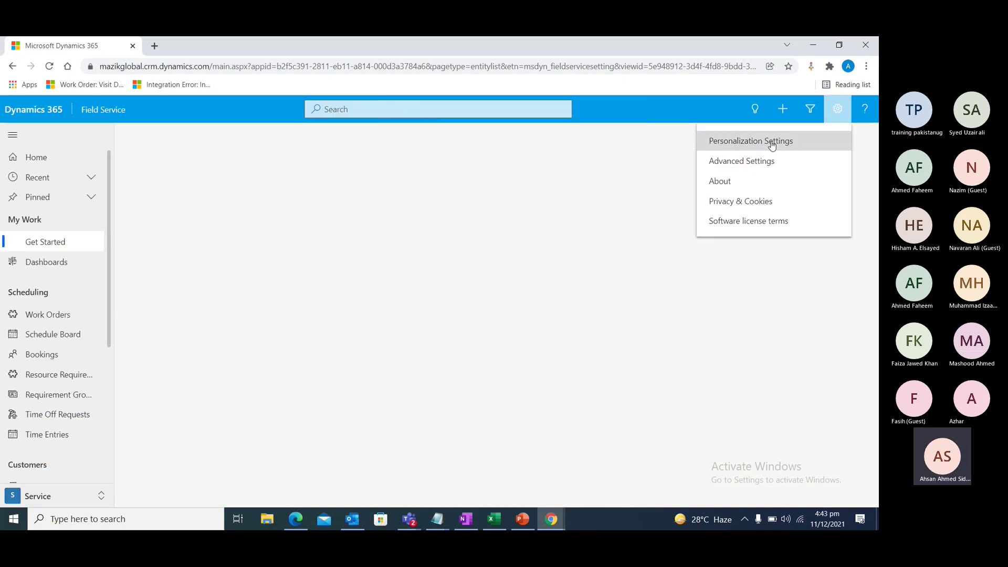
pyautogui.click(757, 139)
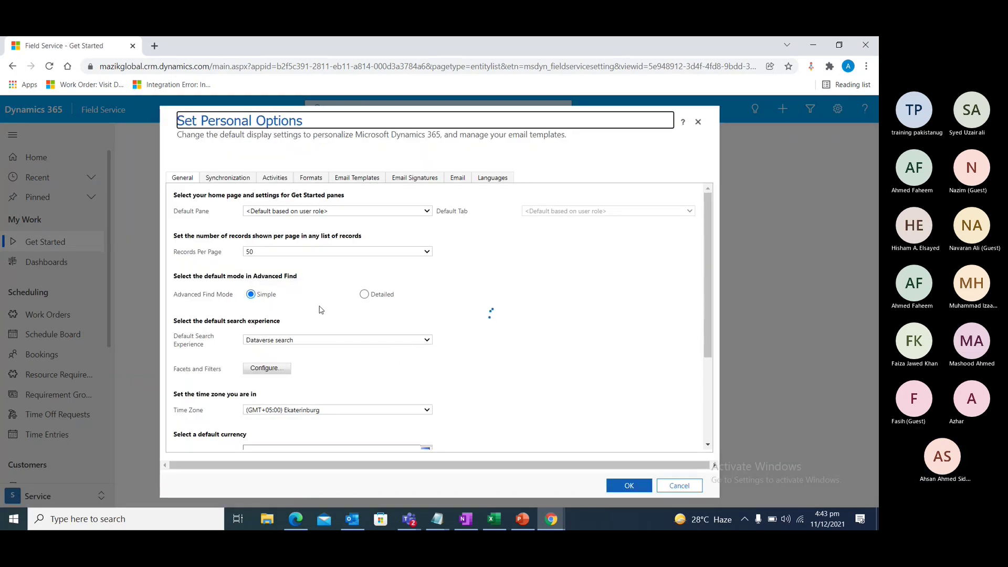
pyautogui.scroll(-3, 321, 308)
pyautogui.click(426, 315)
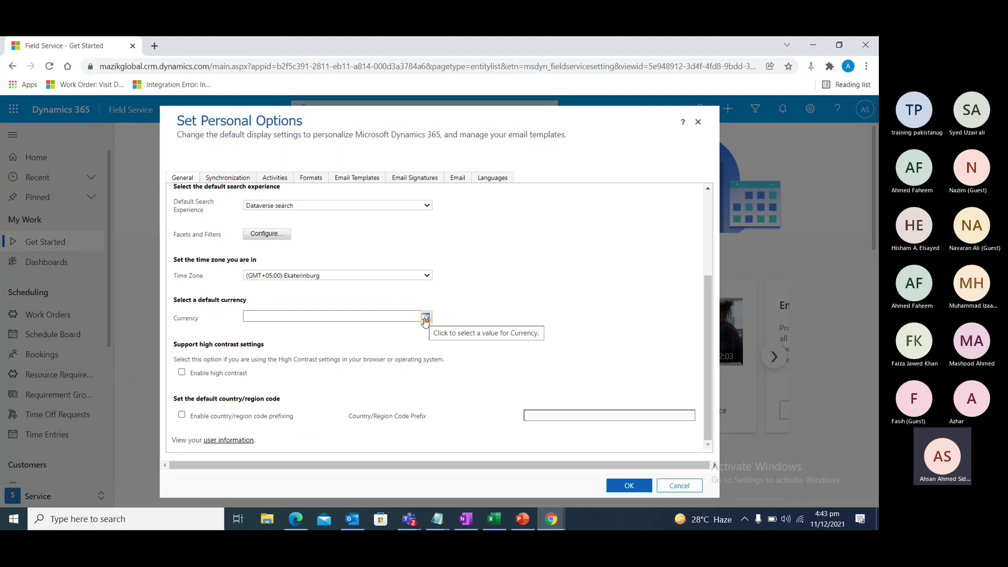
# Set the personal time zone to (GMT+00:00) Dublin, Edinburgh, Lisbon, London, leaving high contrast disabled
pyautogui.click(427, 277)
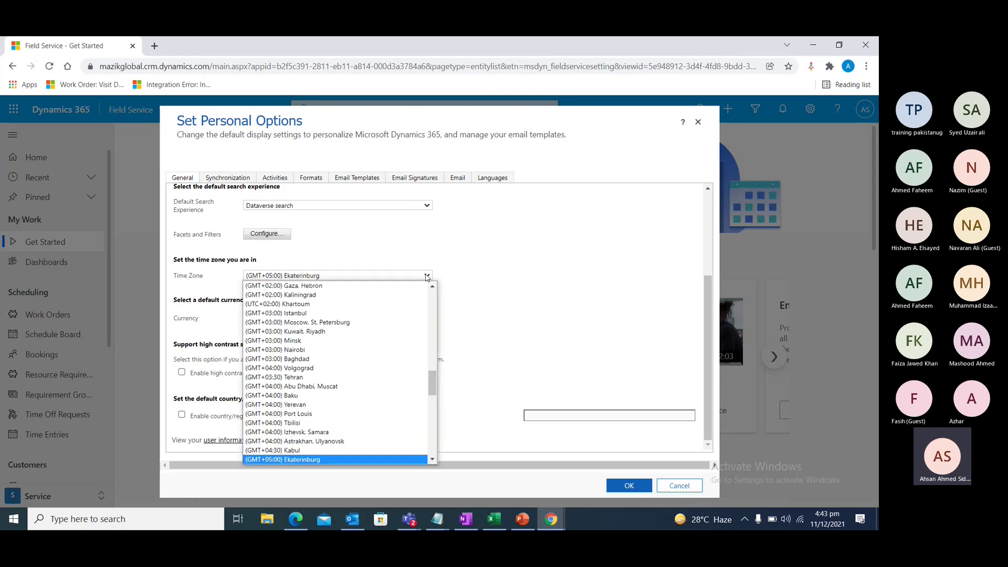
pyautogui.scroll(5, 336, 373)
pyautogui.scroll(8, 303, 383)
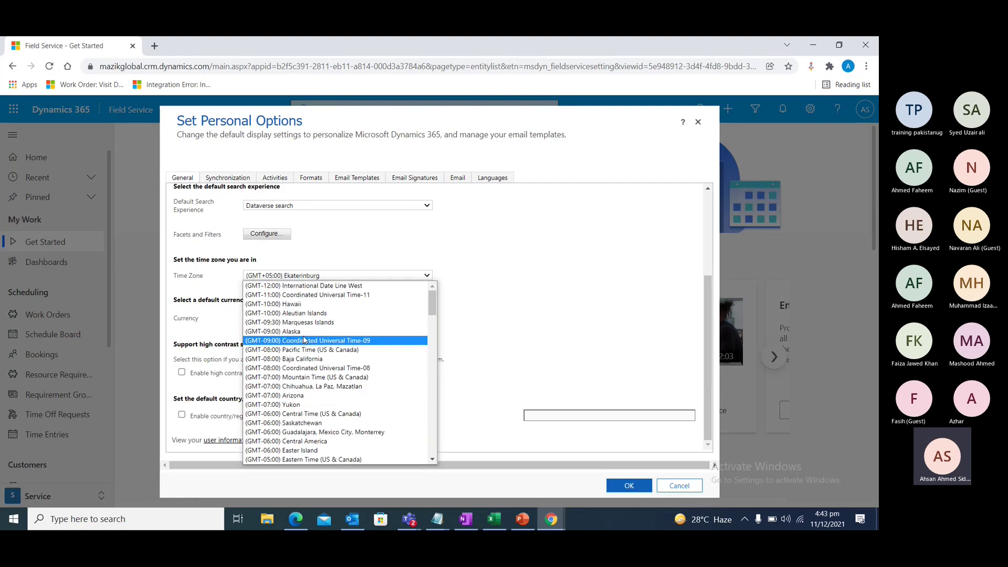
pyautogui.scroll(-13, 310, 368)
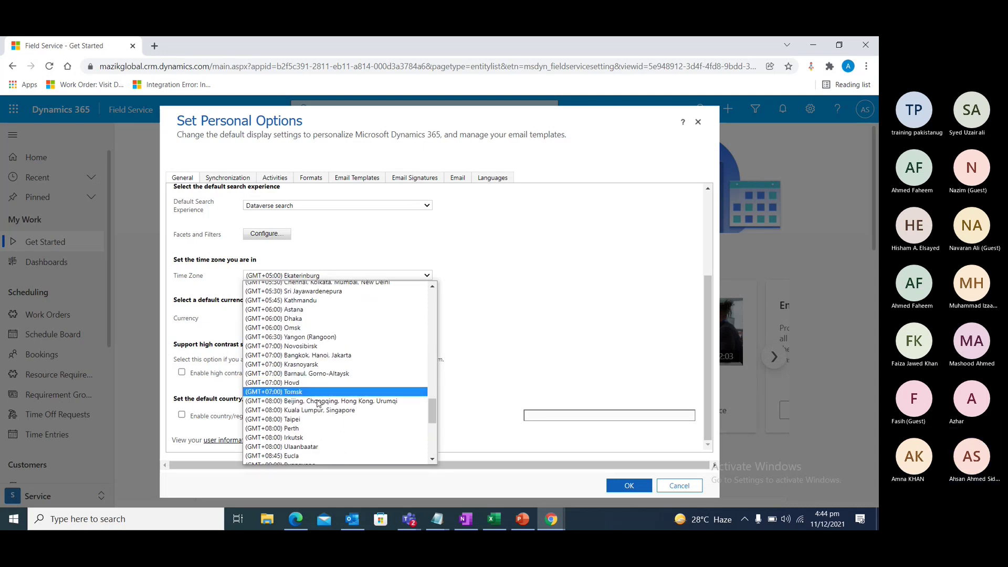
pyautogui.scroll(-8, 318, 384)
pyautogui.scroll(20, 322, 363)
pyautogui.scroll(10, 318, 365)
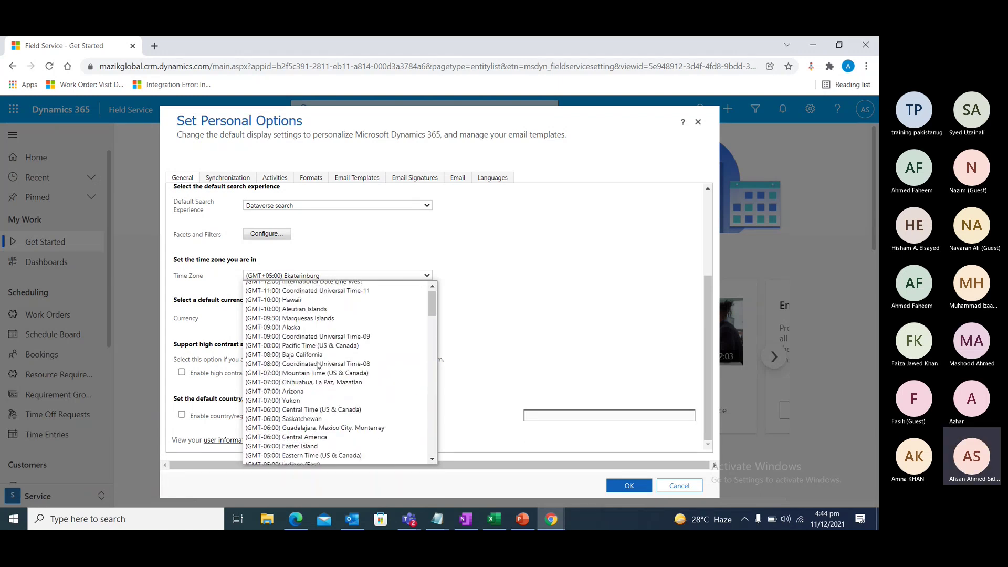
pyautogui.scroll(1, 317, 365)
pyautogui.scroll(-8, 318, 365)
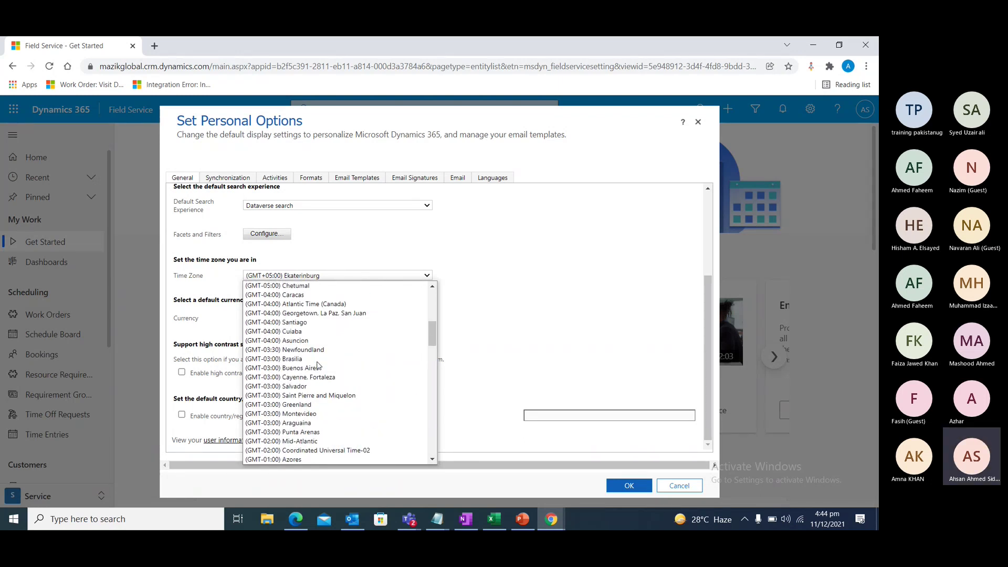
pyautogui.scroll(-10, 317, 365)
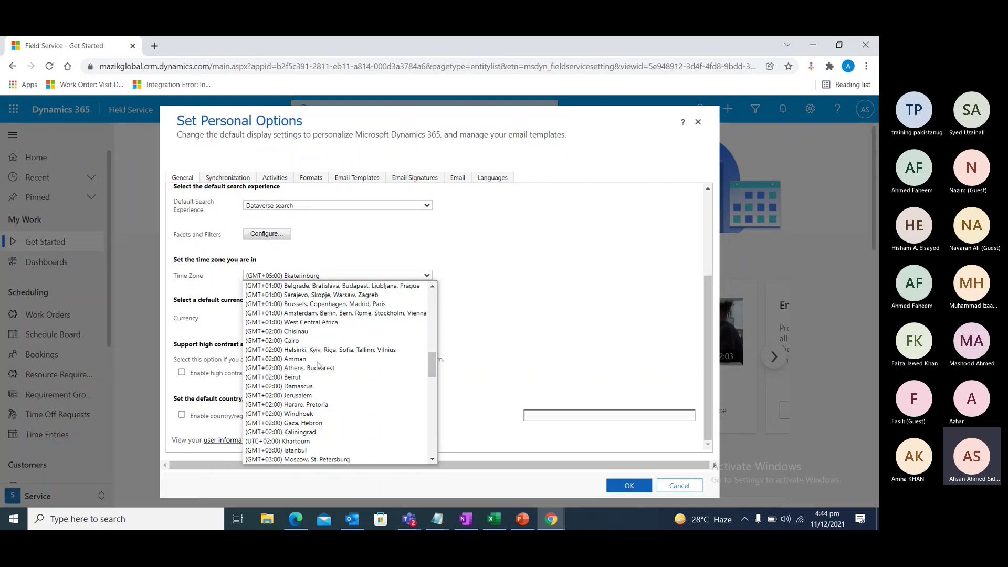
pyautogui.scroll(2, 277, 294)
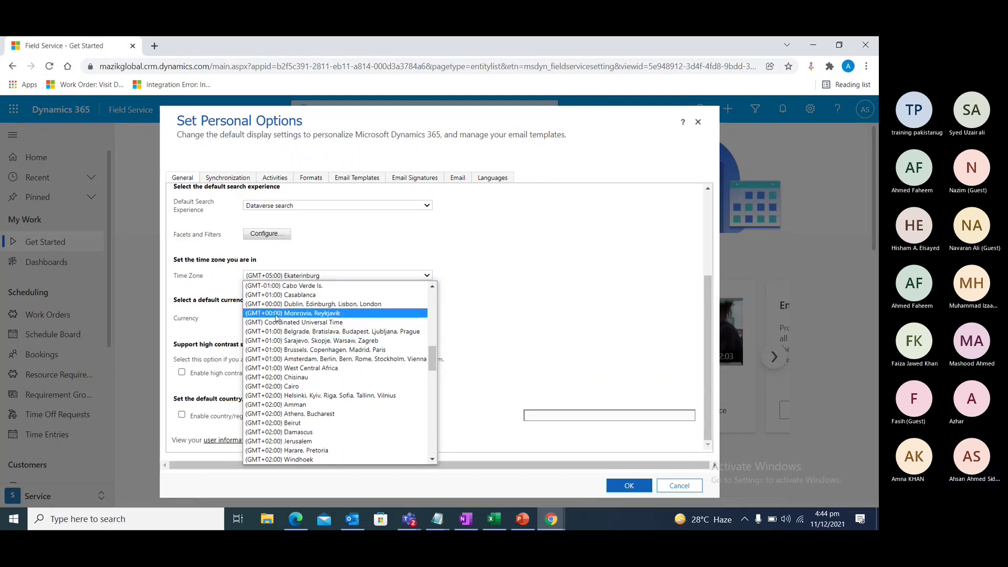
pyautogui.click(317, 304)
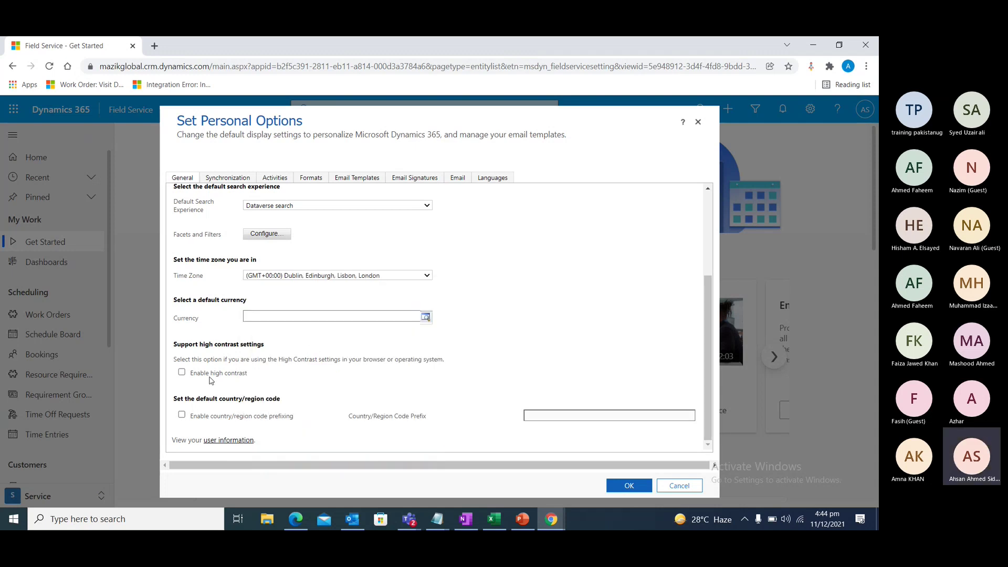
pyautogui.click(181, 374)
pyautogui.click(182, 373)
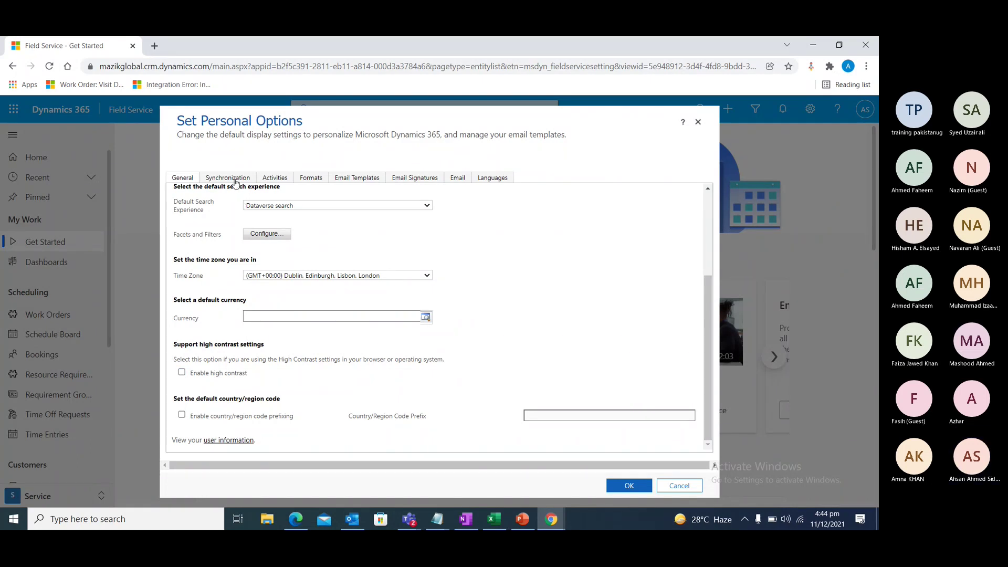
# Review the synchronization options and the start time choices for the default work hours
pyautogui.click(235, 181)
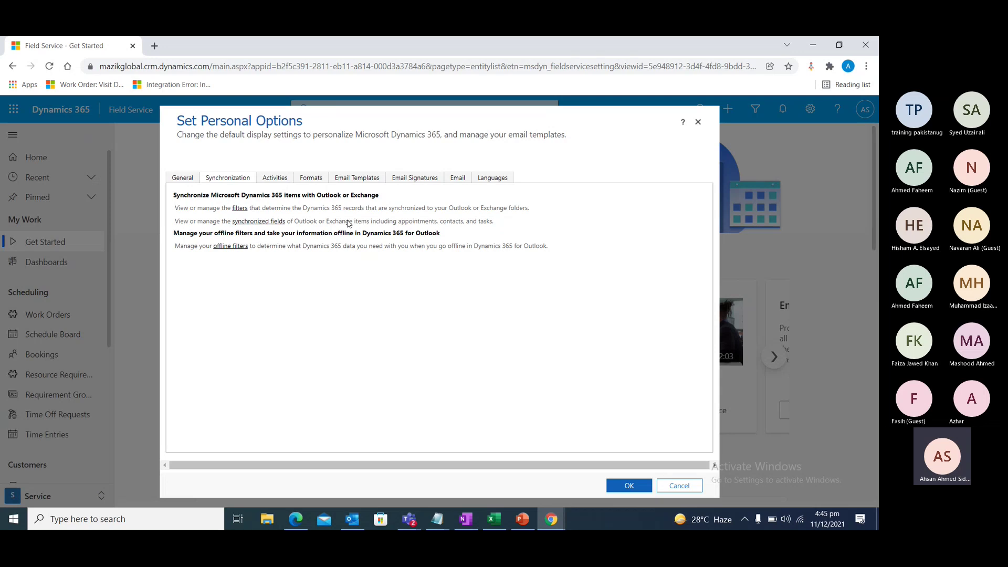
pyautogui.click(275, 178)
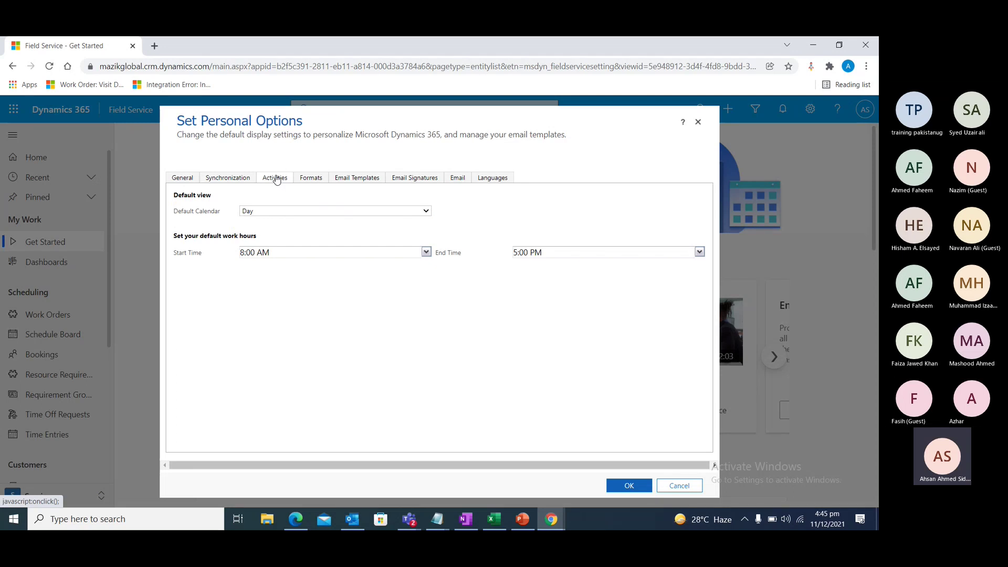
pyautogui.click(420, 253)
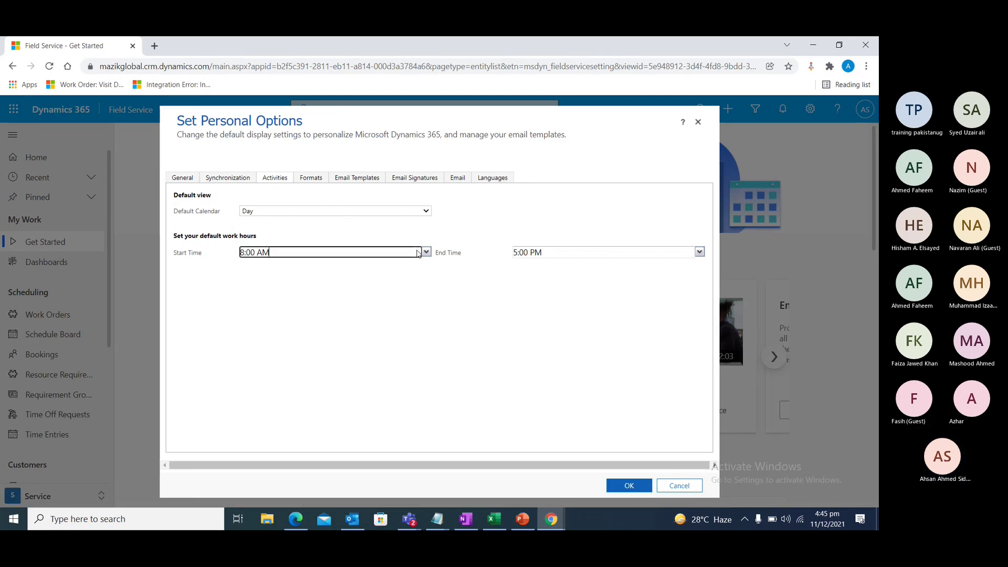
pyautogui.click(425, 253)
pyautogui.click(426, 253)
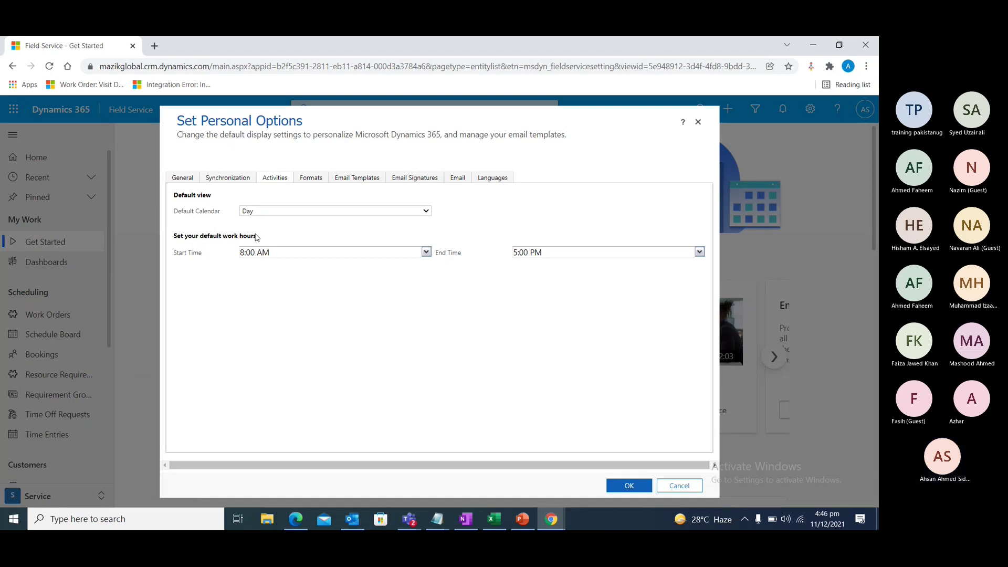
# Set the current format for numbers, currency, time and dates to English (Malaysia)
pyautogui.click(312, 178)
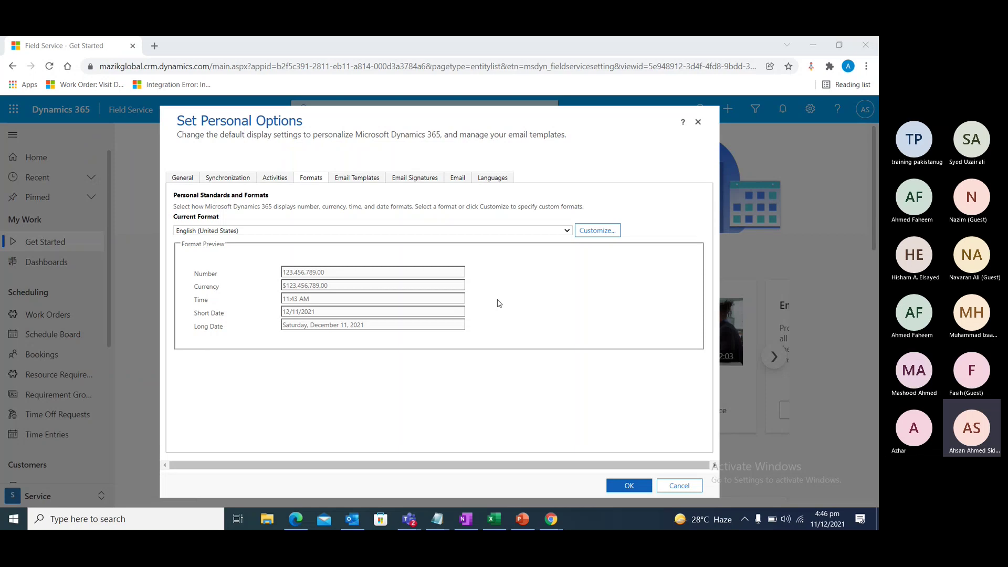
pyautogui.click(564, 233)
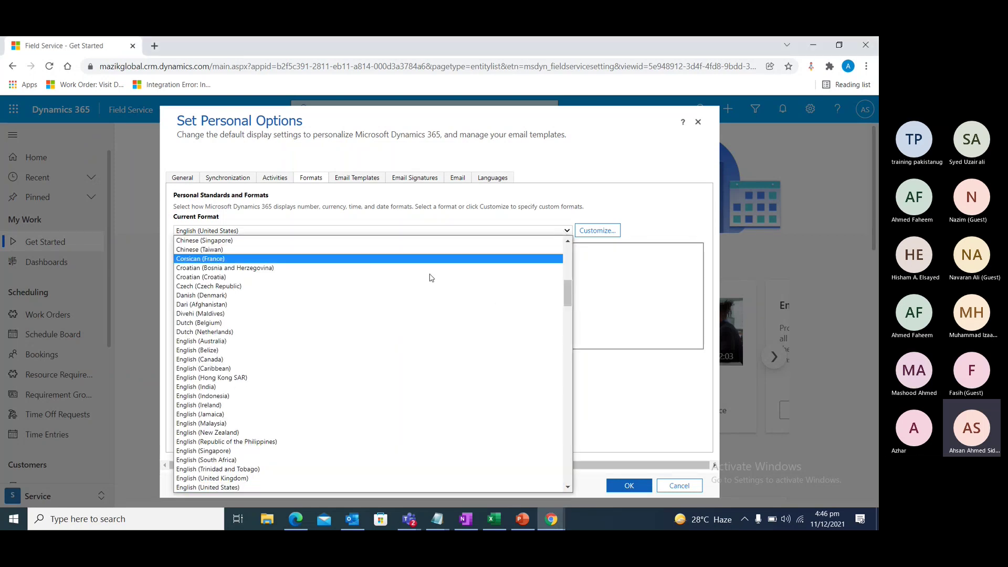
pyautogui.scroll(4, 226, 314)
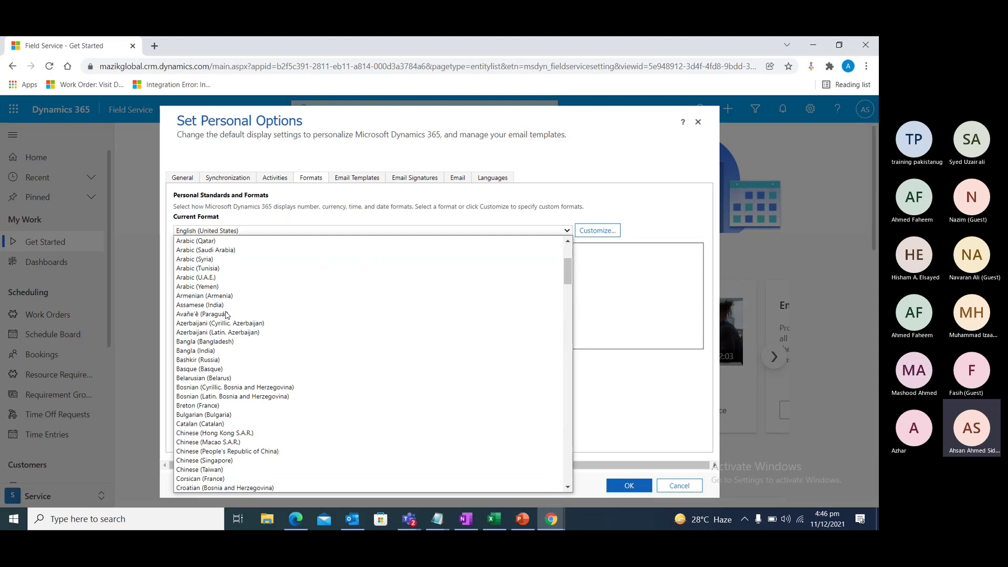
pyautogui.scroll(-10, 227, 317)
pyautogui.scroll(-5, 227, 318)
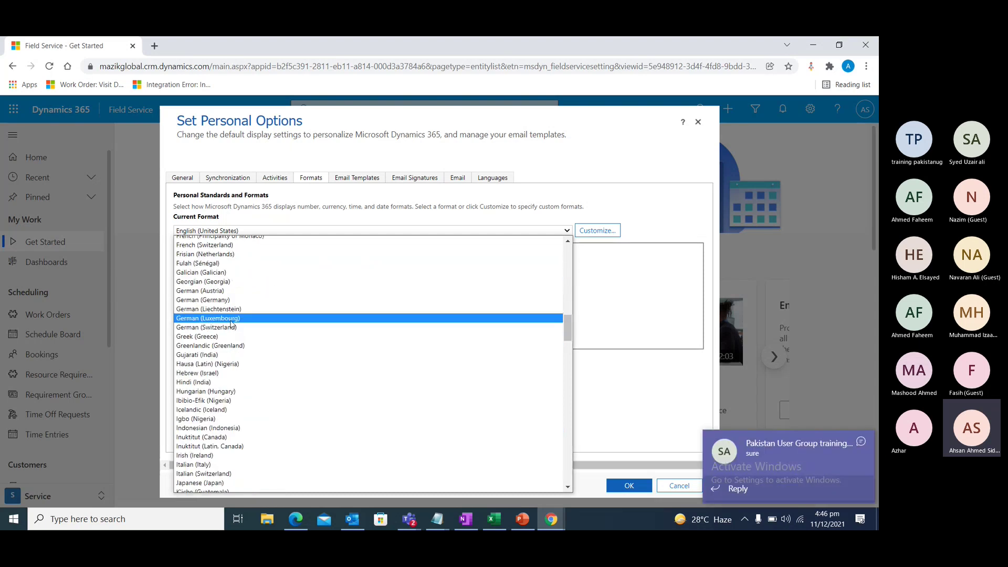
pyautogui.scroll(6, 236, 326)
pyautogui.scroll(3, 238, 323)
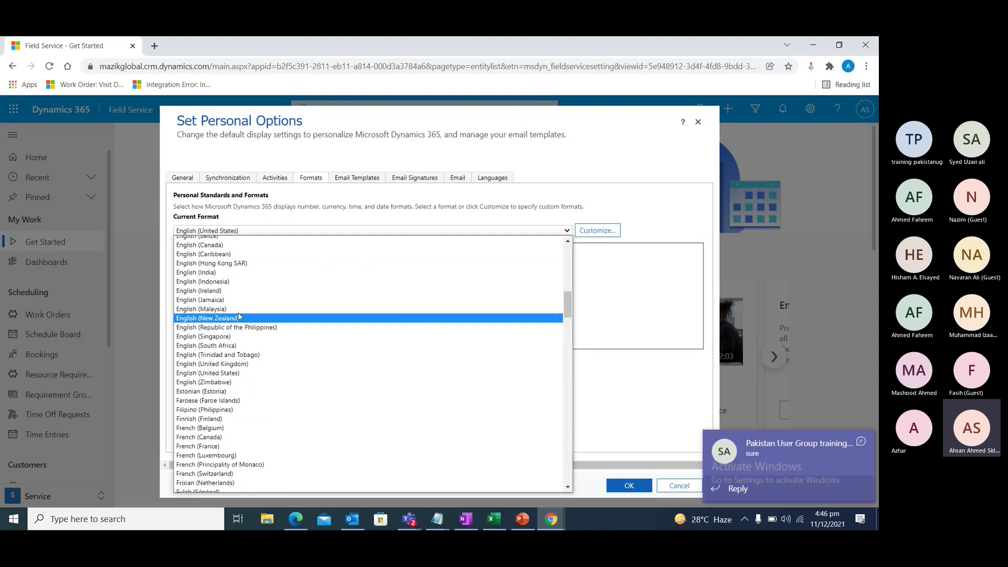
pyautogui.scroll(8, 239, 315)
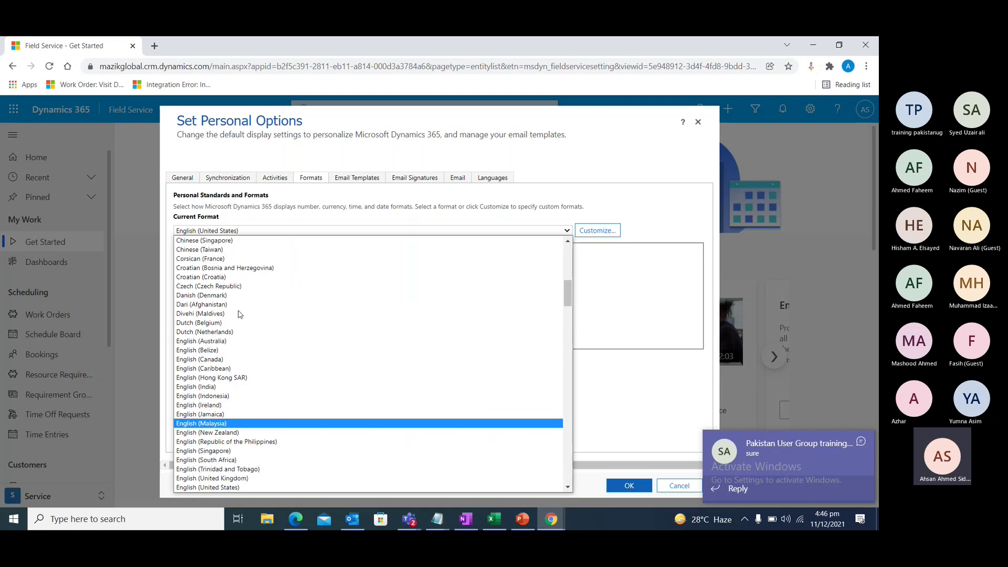
pyautogui.scroll(-8, 237, 323)
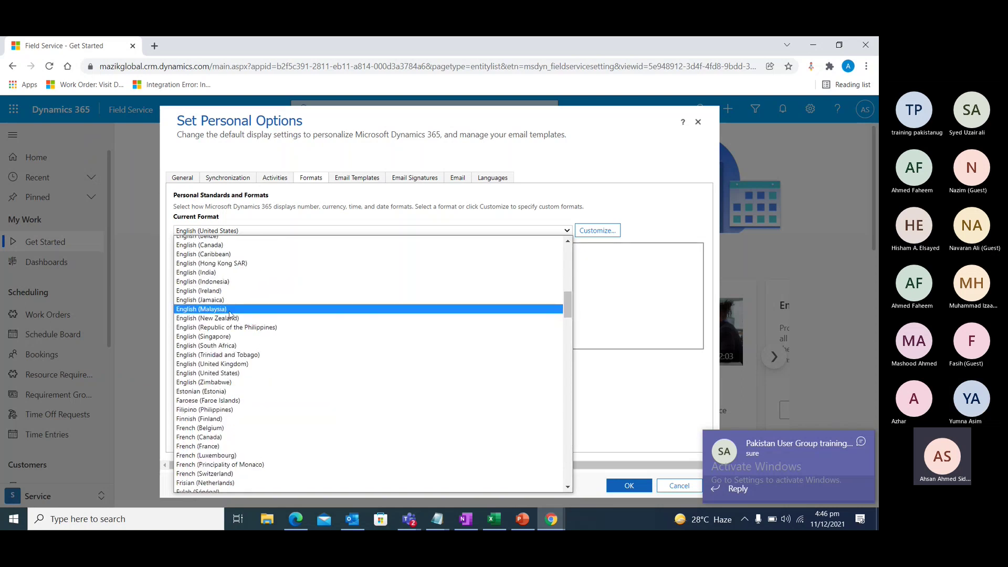
pyautogui.click(236, 310)
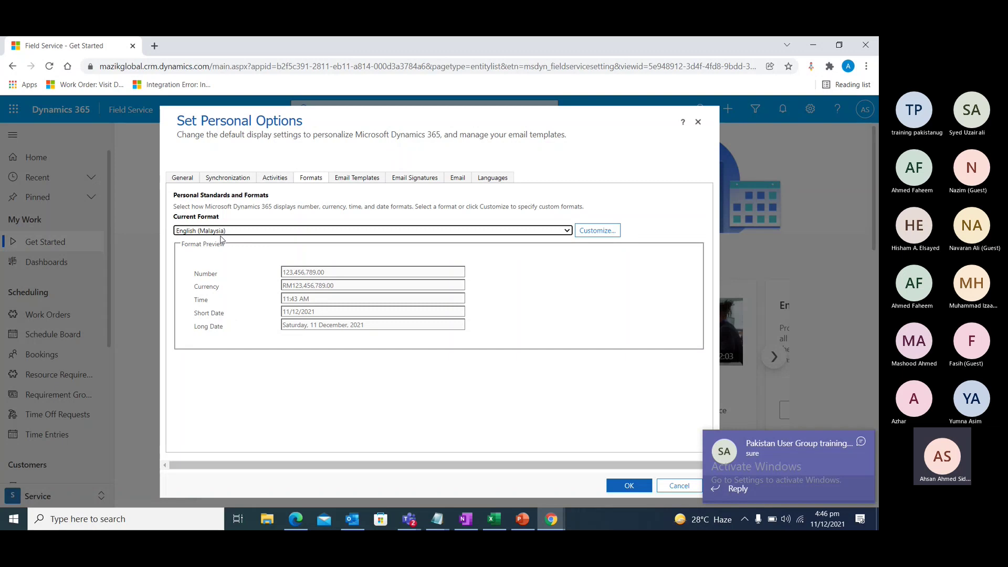
# Examine the number, currency, time, short date and long date samples in the format preview
pyautogui.moveTo(328, 273); pyautogui.dragTo(287, 275)
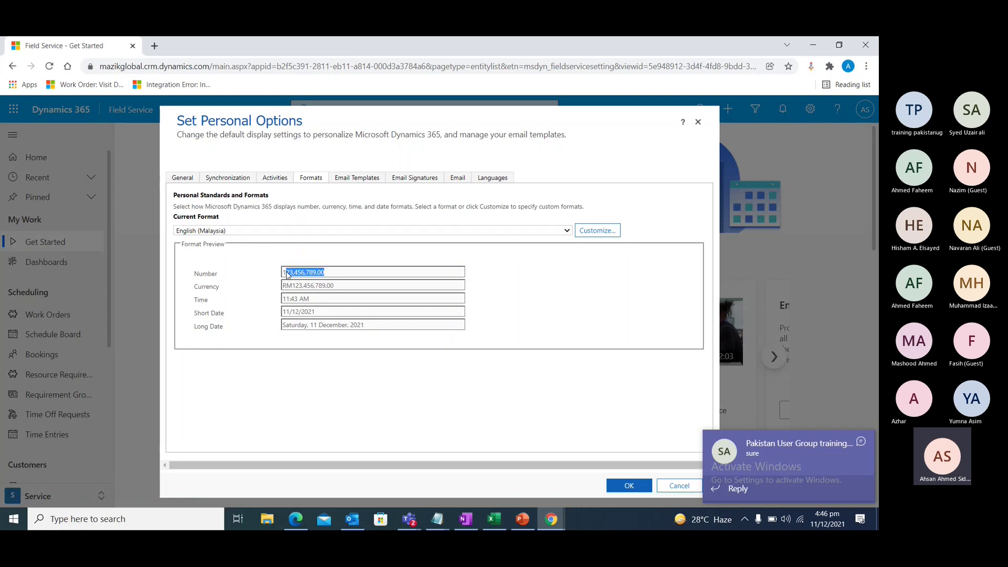
pyautogui.click(330, 288)
pyautogui.moveTo(330, 288); pyautogui.dragTo(282, 312)
pyautogui.moveTo(364, 325); pyautogui.dragTo(279, 326)
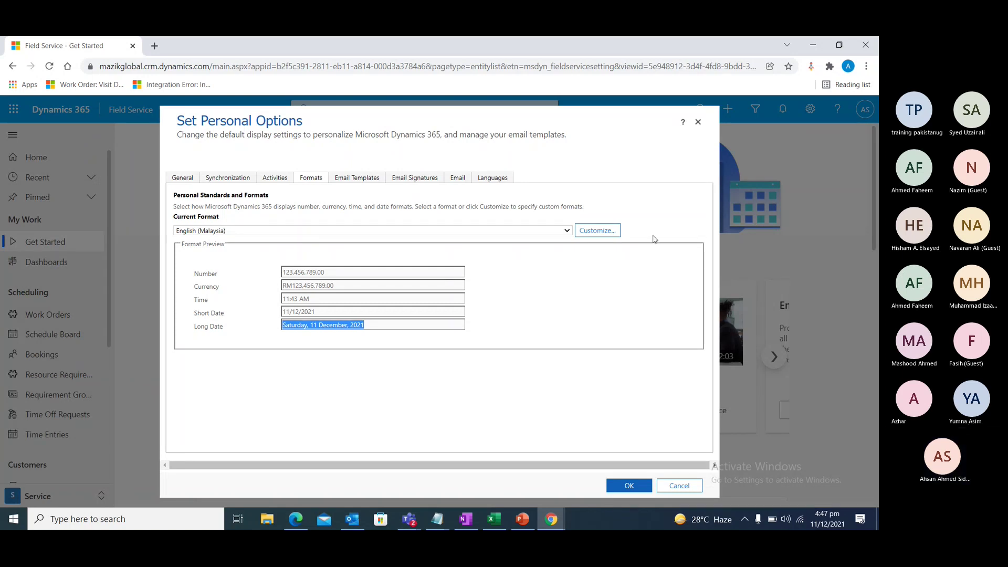
# Set the current format for numbers, currency, time and dates to English (United States)
pyautogui.click(567, 230)
pyautogui.scroll(6, 299, 374)
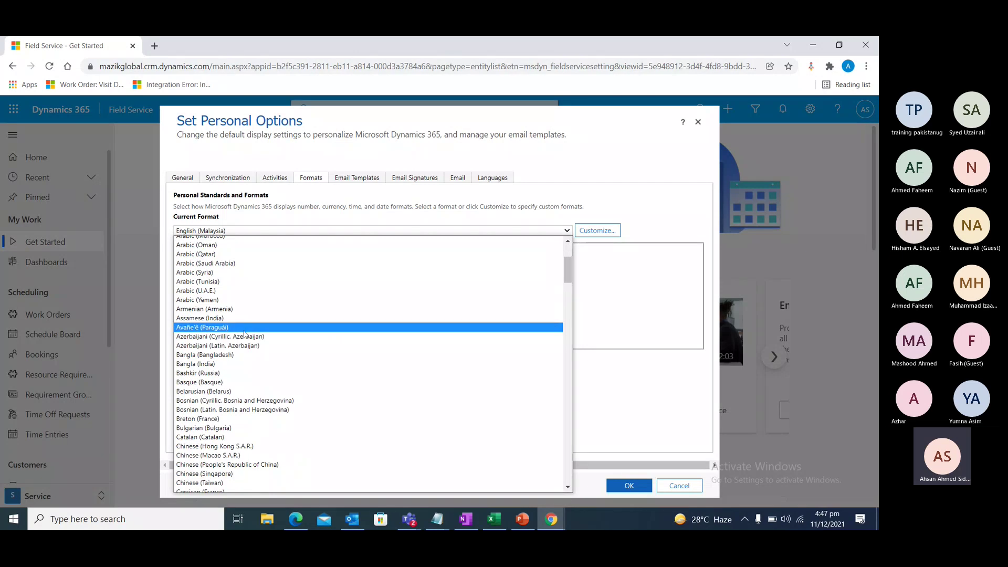
pyautogui.scroll(-4, 245, 334)
pyautogui.scroll(-8, 244, 334)
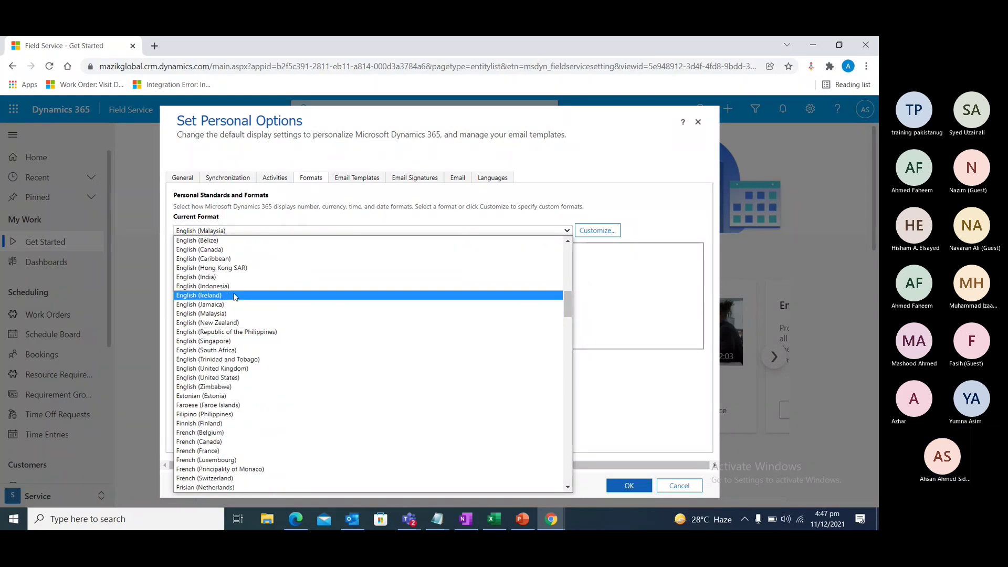
pyautogui.click(238, 378)
# Start a new personal email template of the Global type and maximize its form
pyautogui.click(352, 179)
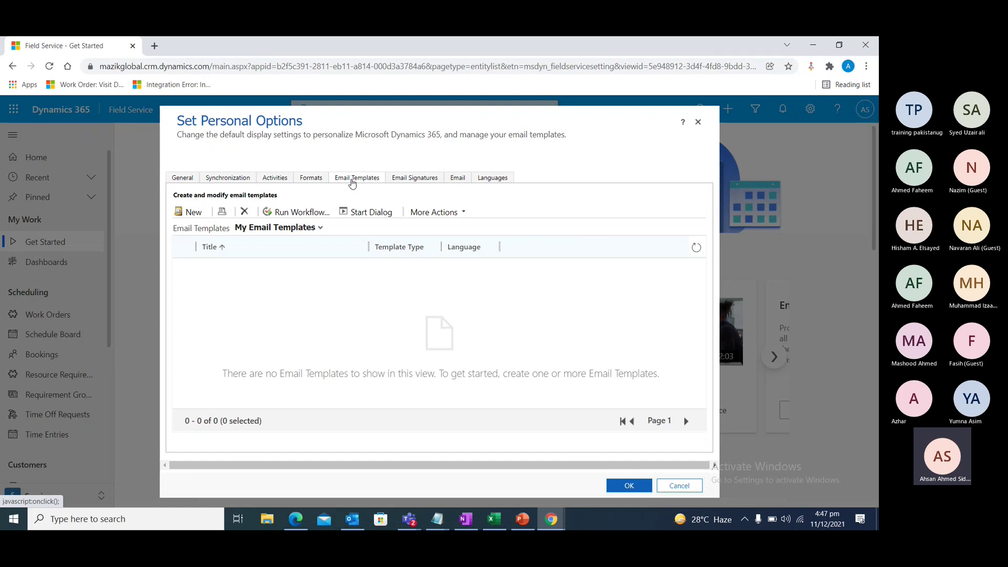
pyautogui.click(195, 212)
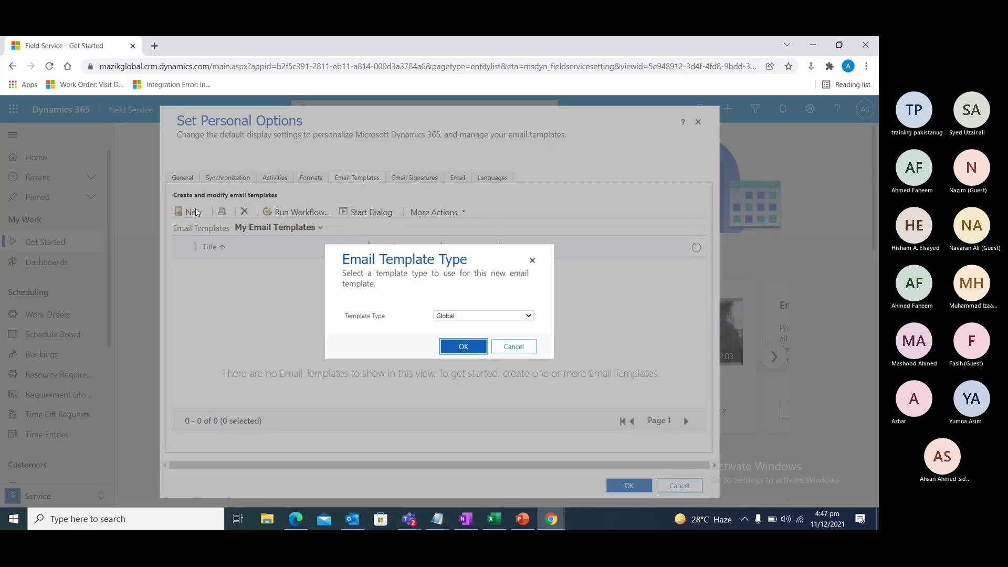
pyautogui.click(456, 316)
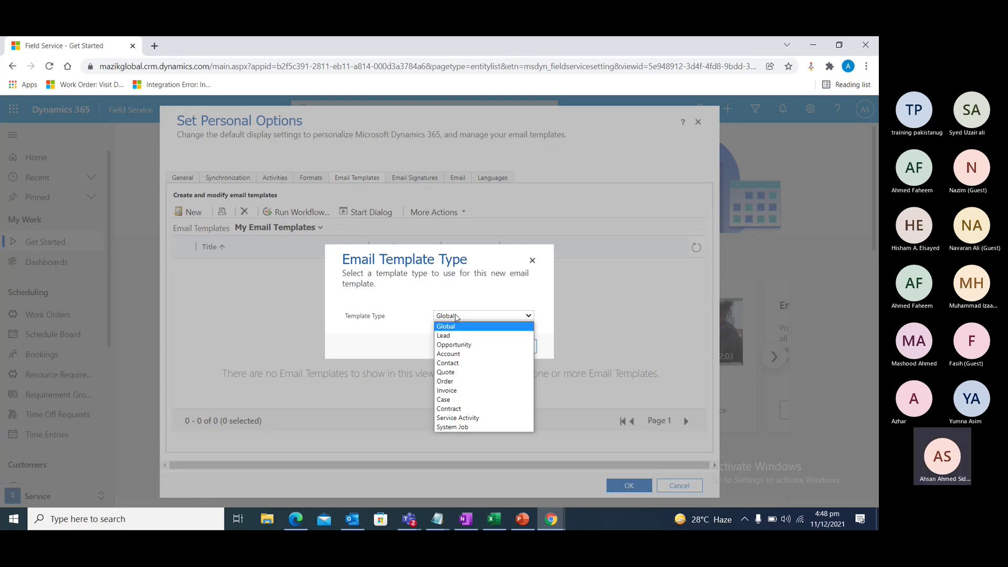
pyautogui.click(457, 326)
pyautogui.click(462, 344)
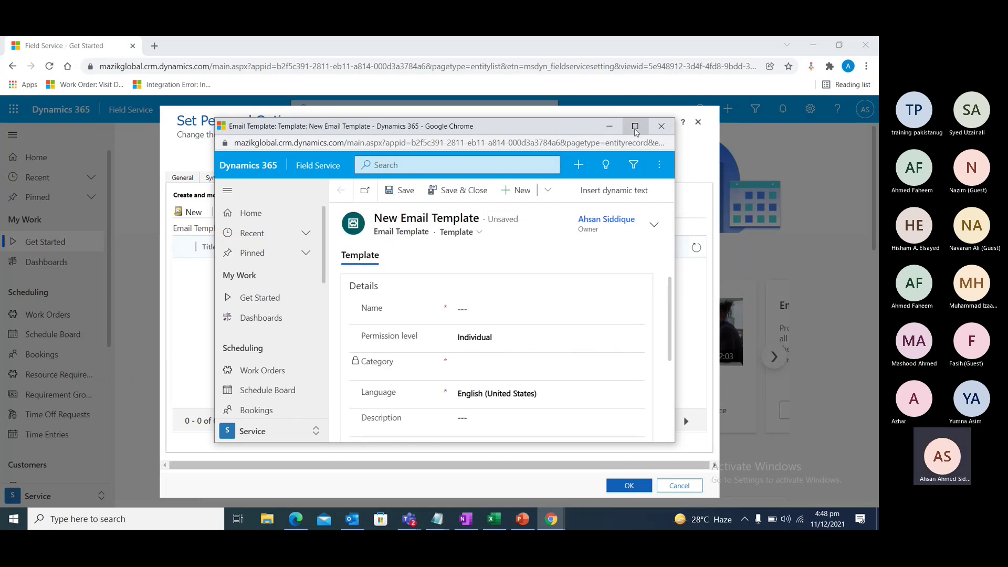
pyautogui.click(635, 126)
# Name the new email template trial_Invoice Generation
pyautogui.click(264, 224)
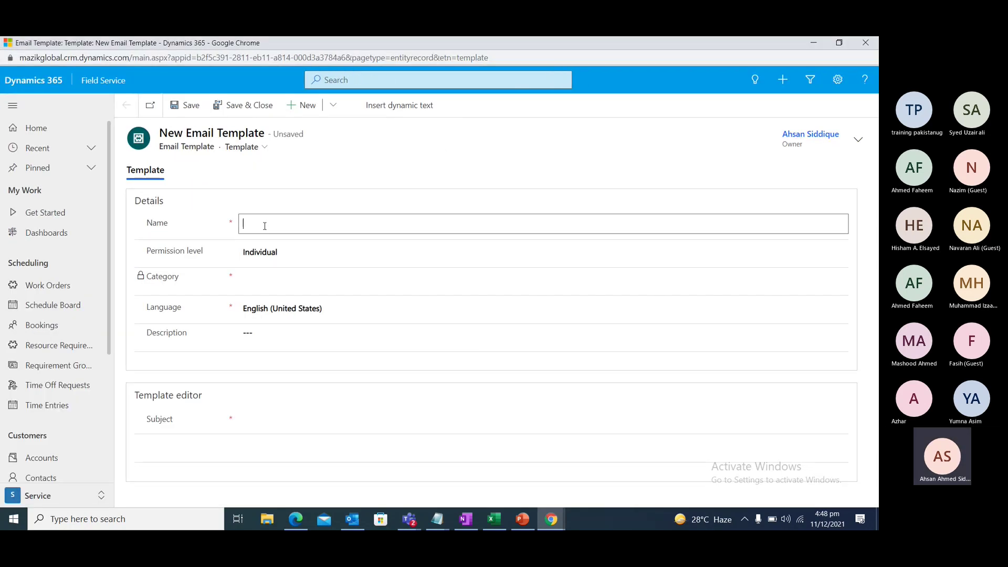
pyautogui.write('Inv')
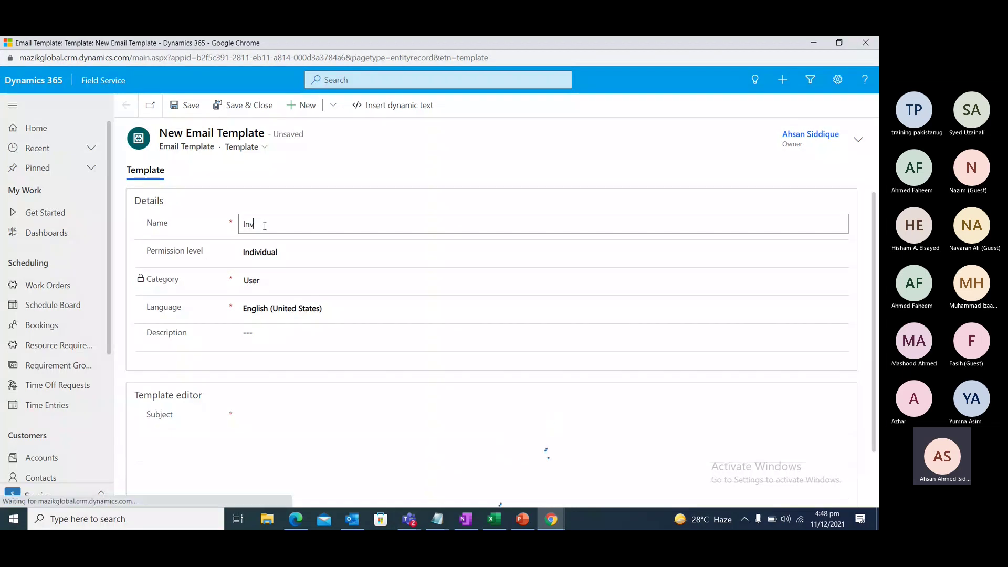
pyautogui.write('oice Generattio')
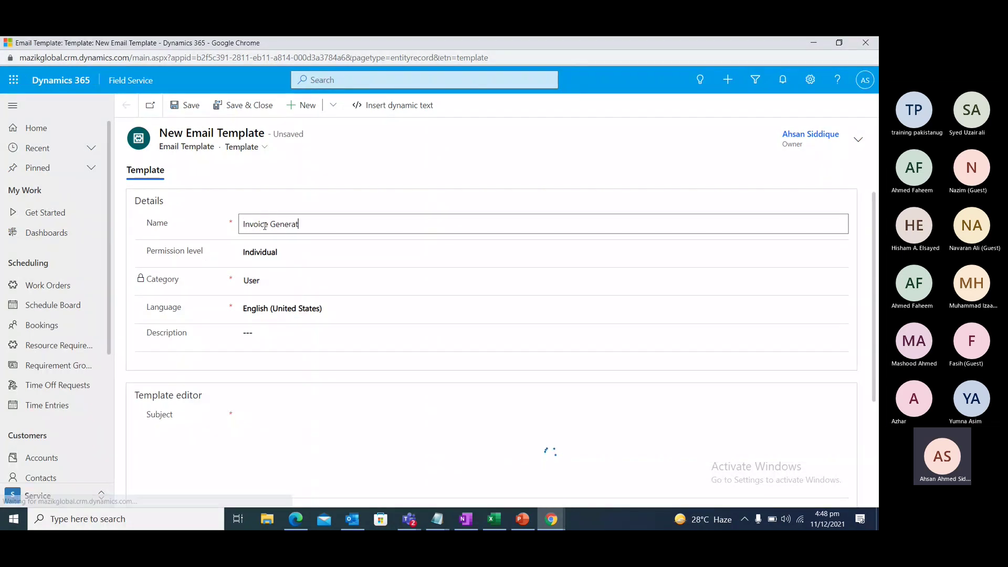
pyautogui.press('BackSpace')
pyautogui.press('BackSpace')
pyautogui.press('BackSpace')
pyautogui.press('BackSpace')
pyautogui.write('tion')
pyautogui.press('Home')
pyautogui.write('trial')
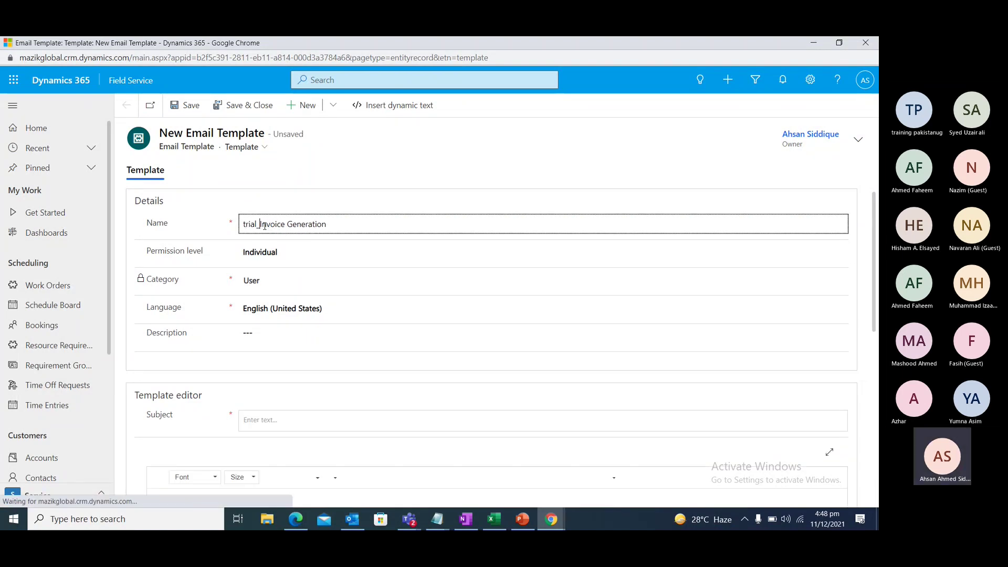
pyautogui.scroll(-2, 294, 305)
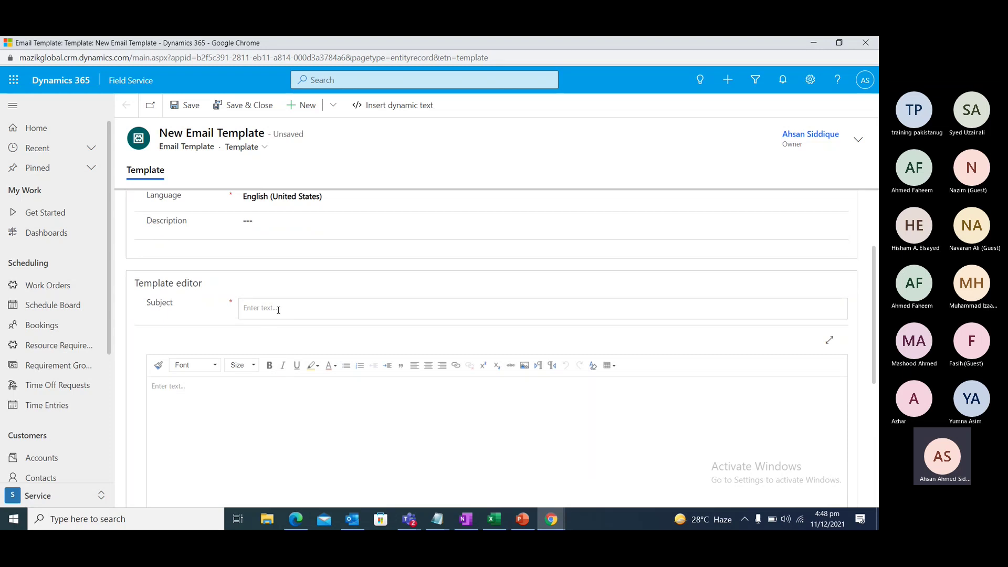
pyautogui.write('_')
# Copy the template name into the subject and extend it to "trial_Invoice Generation for the client"
pyautogui.hotkey('ctrl', 'a')
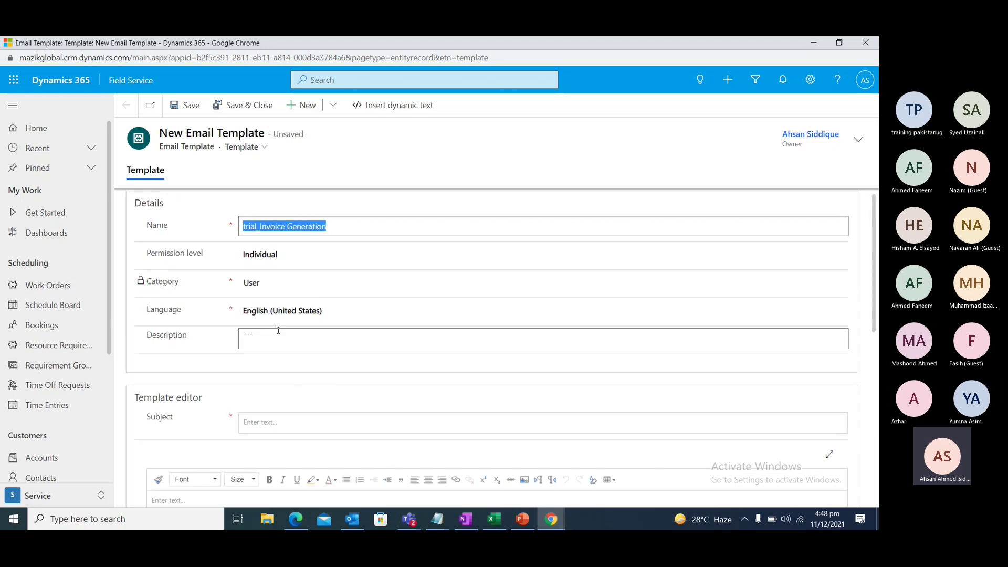
pyautogui.hotkey('ctrl', 'c')
pyautogui.scroll(-2, 279, 330)
pyautogui.click(281, 309)
pyautogui.hotkey('ctrl', 'v')
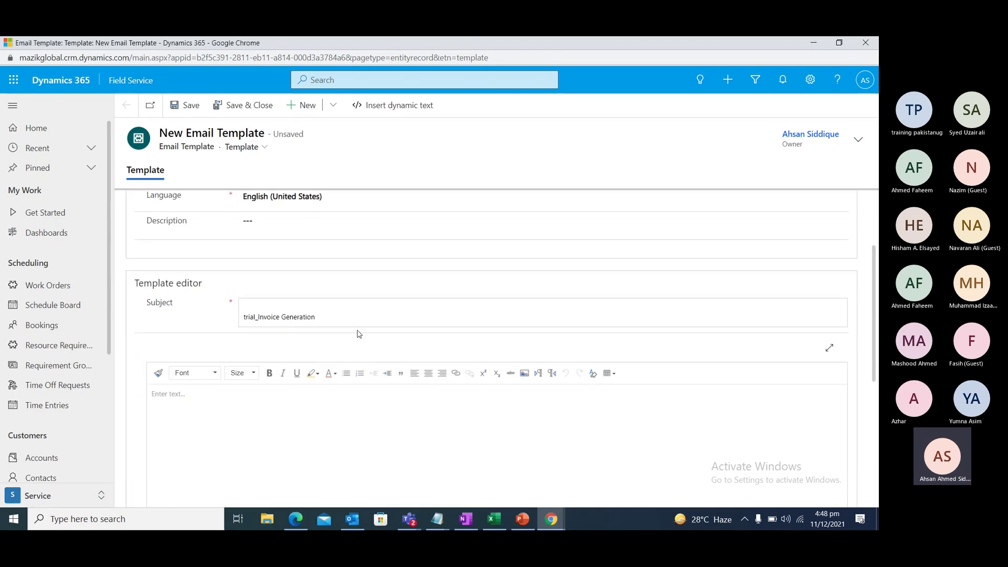
pyautogui.write('for the ')
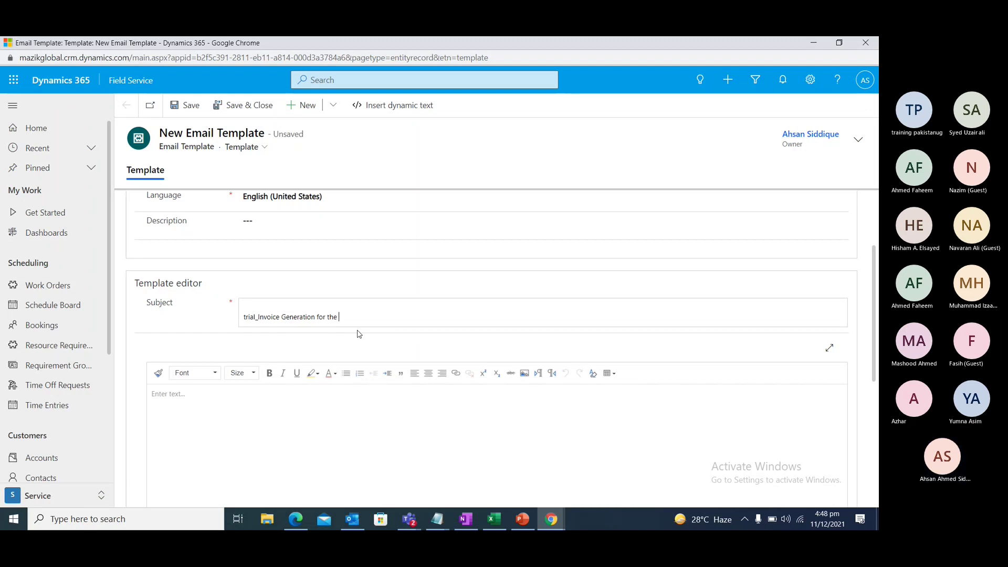
pyautogui.write('client')
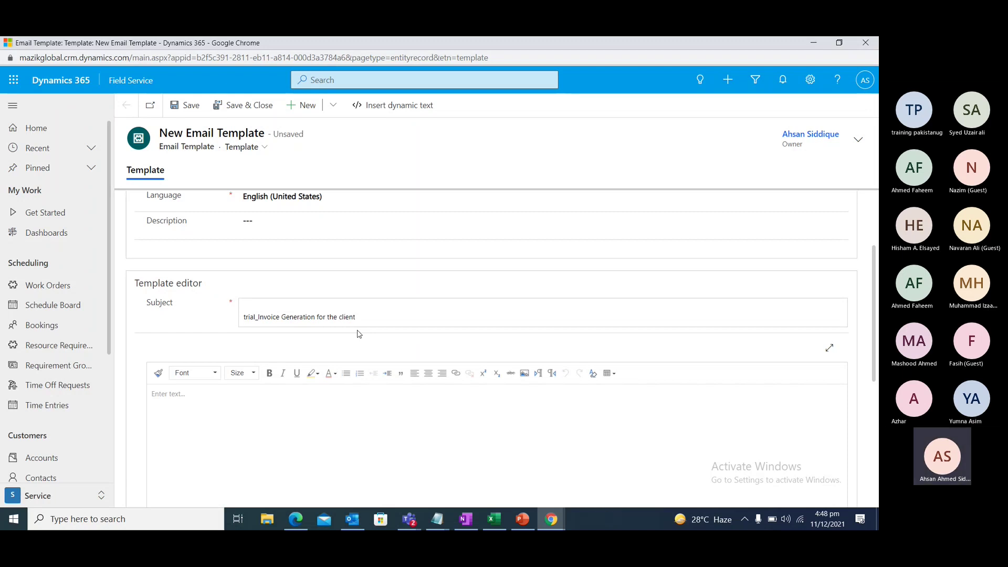
# Write the greeting "Hi," and the line "Please find the attached invoice for your order." in the template body
pyautogui.scroll(-2, 355, 333)
pyautogui.click(246, 301)
pyautogui.write('Hi')
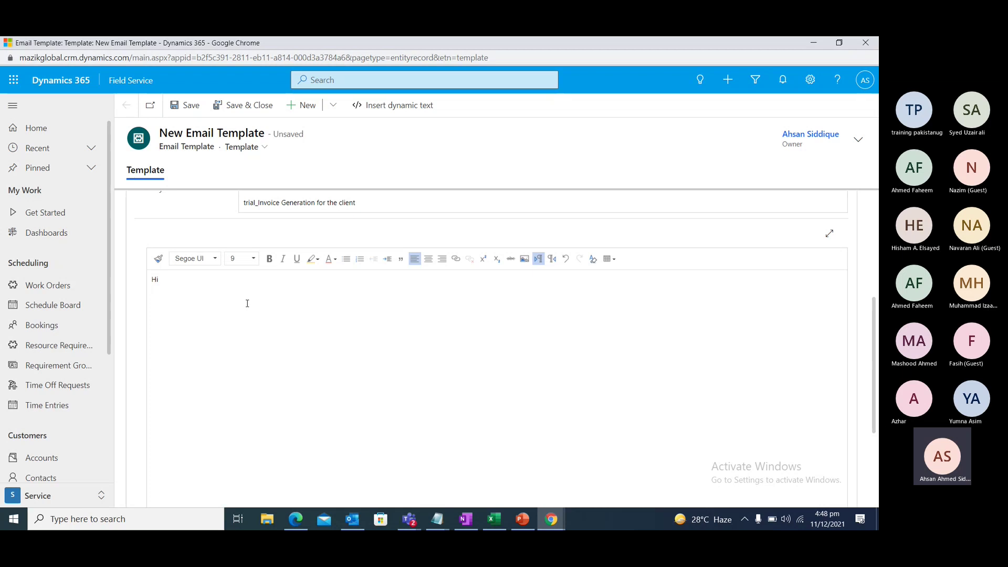
pyautogui.write(',')
pyautogui.press('Return')
pyautogui.write('Please d')
pyautogui.write('ind the attached o')
pyautogui.press('BackSpace')
pyautogui.write('in')
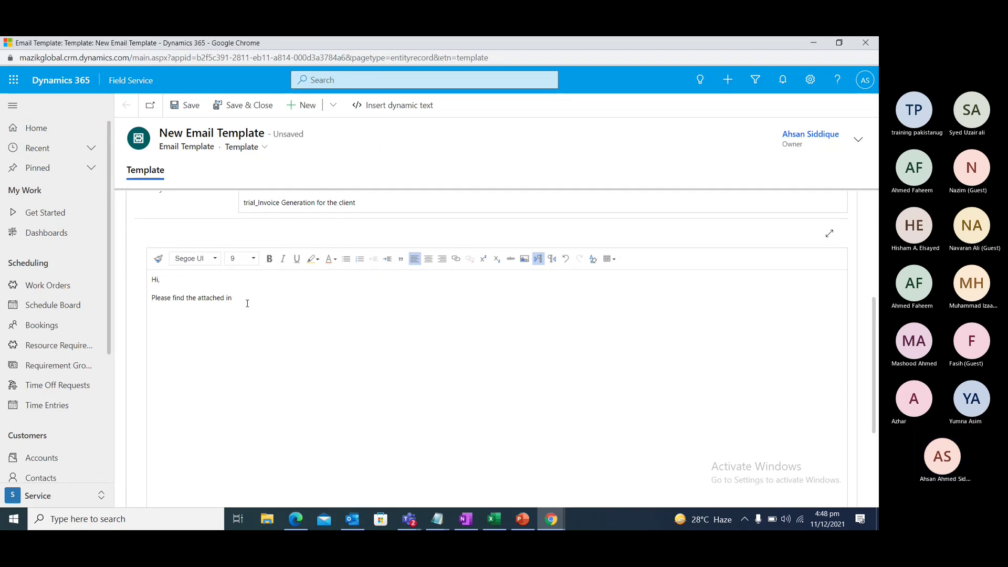
pyautogui.write('voice. for your order.')
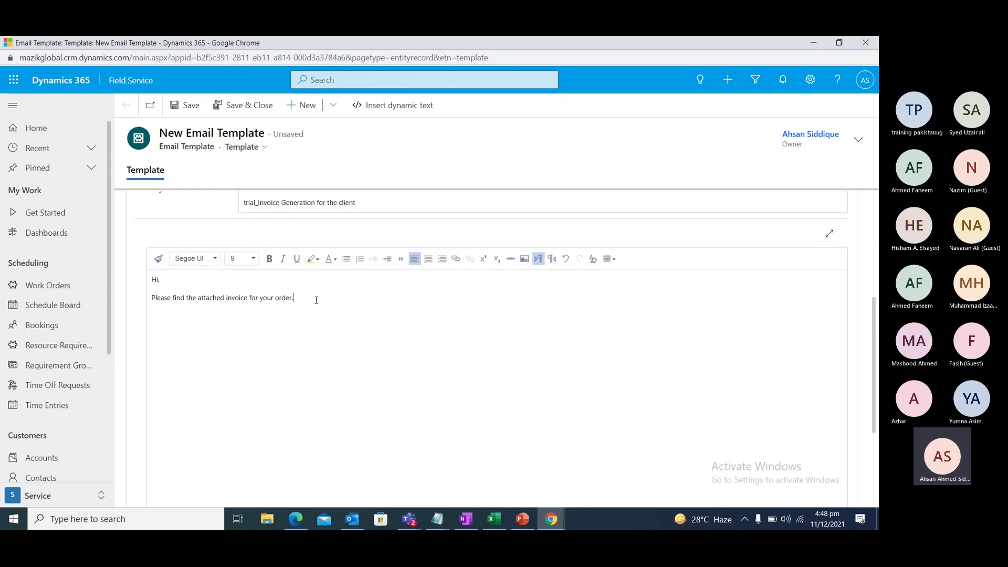
# Close the template body with "Regards," and the sender's name on the line below
pyautogui.press('Return')
pyautogui.write('Regards')
pyautogui.press('Left')
pyautogui.press('Left')
pyautogui.press('Left')
pyautogui.press('Left')
pyautogui.press('Return')
pyautogui.write('Siddique')
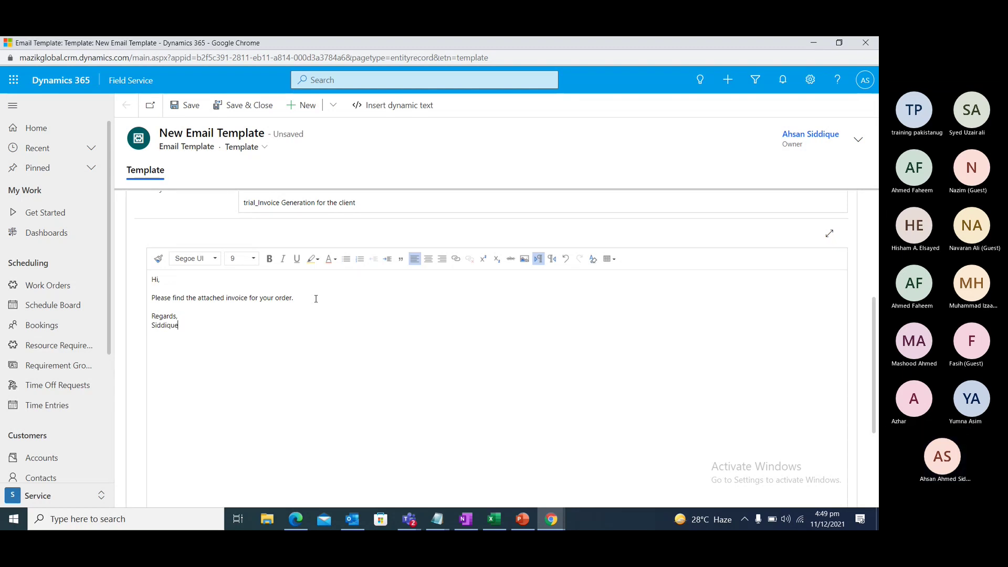
# Leave the description empty, then save and close the email template
pyautogui.scroll(-5, 303, 289)
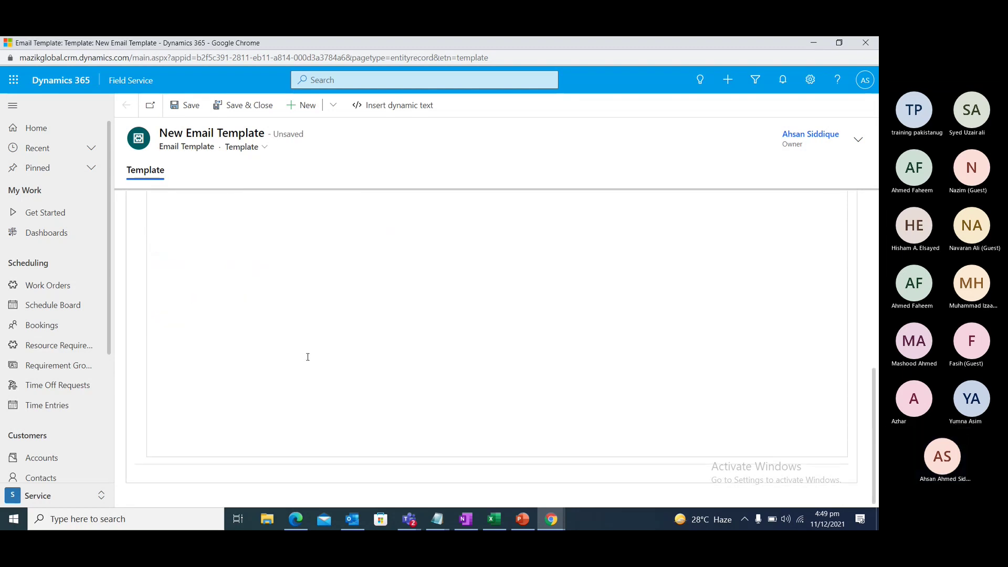
pyautogui.scroll(5, 306, 363)
pyautogui.click(279, 296)
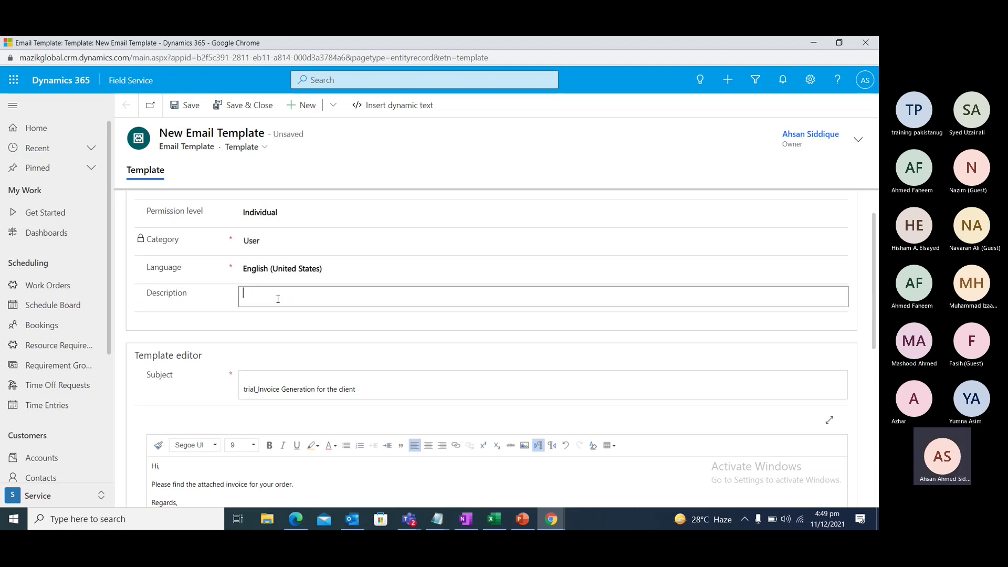
pyautogui.click(245, 107)
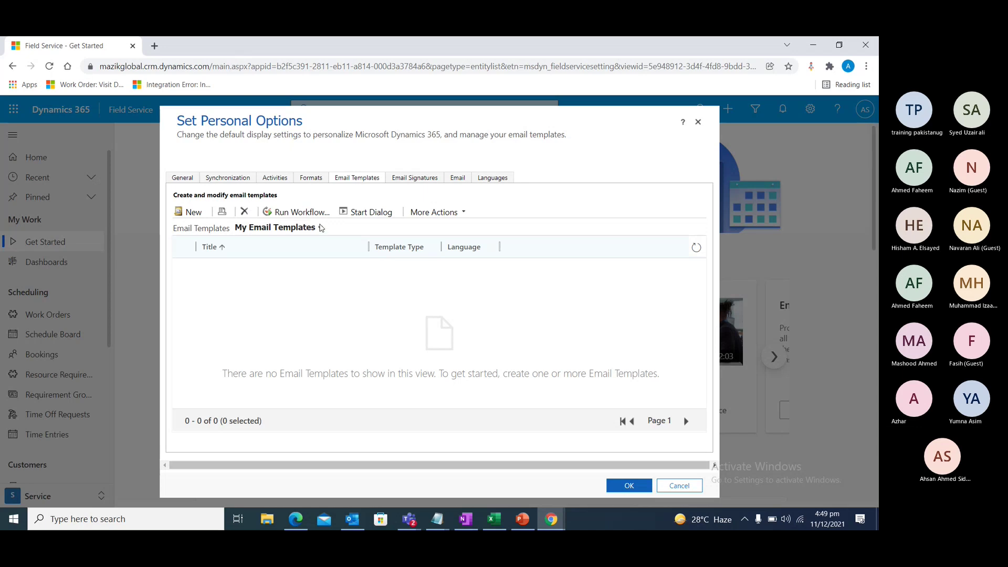
# Show All Email Templates and select the trial_Invoice Generation template in the list
pyautogui.click(321, 227)
pyautogui.click(291, 261)
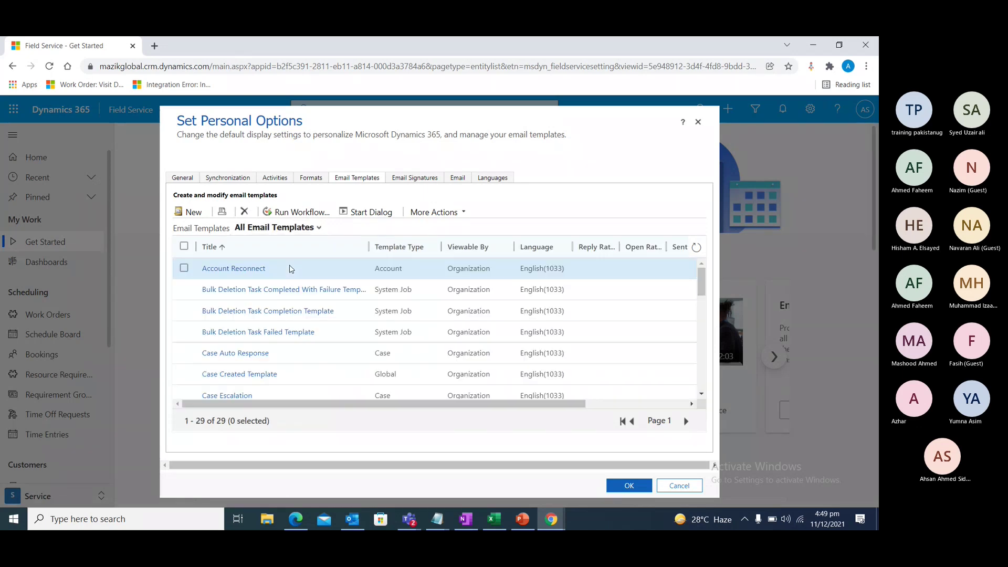
pyautogui.scroll(-10, 294, 311)
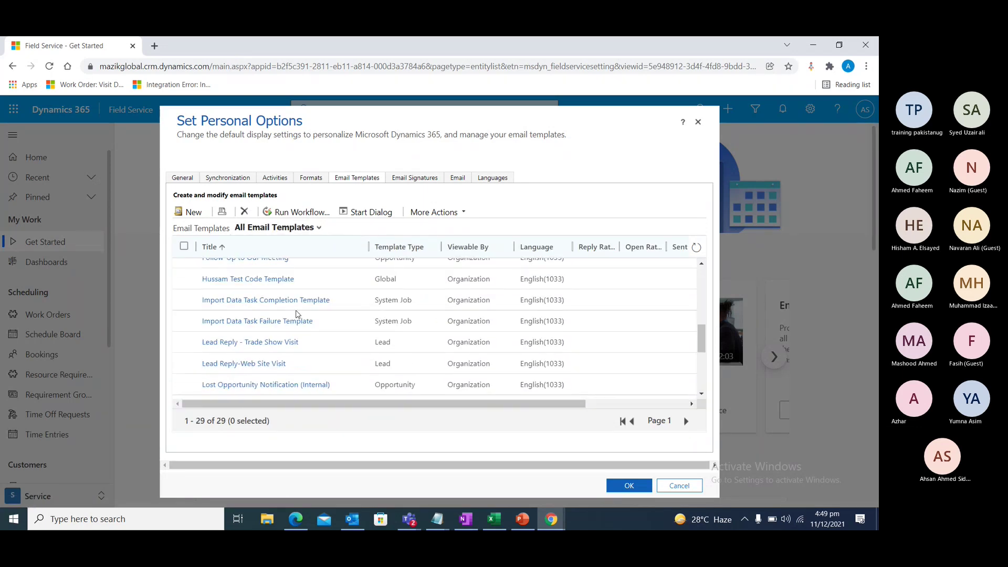
pyautogui.scroll(-2, 296, 314)
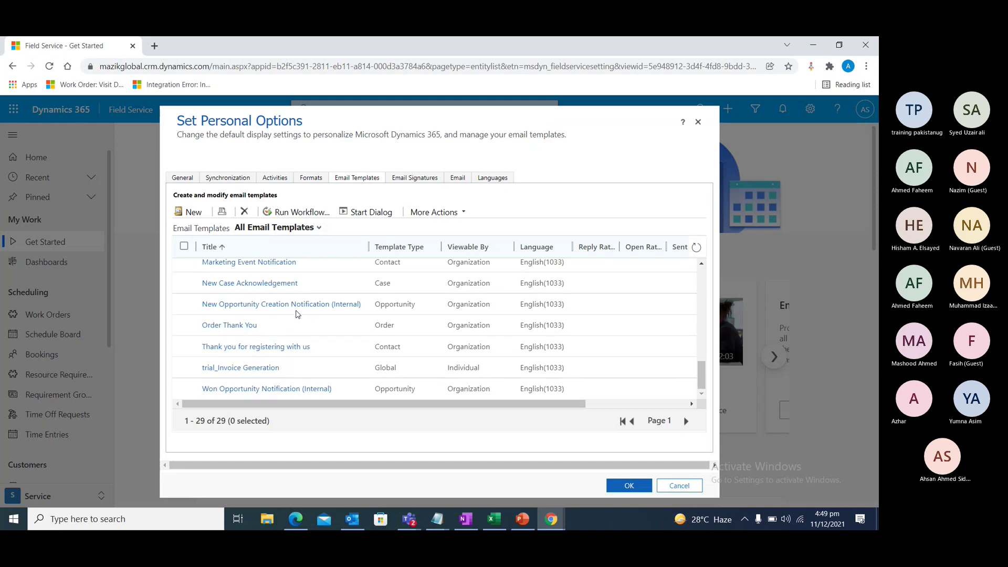
pyautogui.click(184, 368)
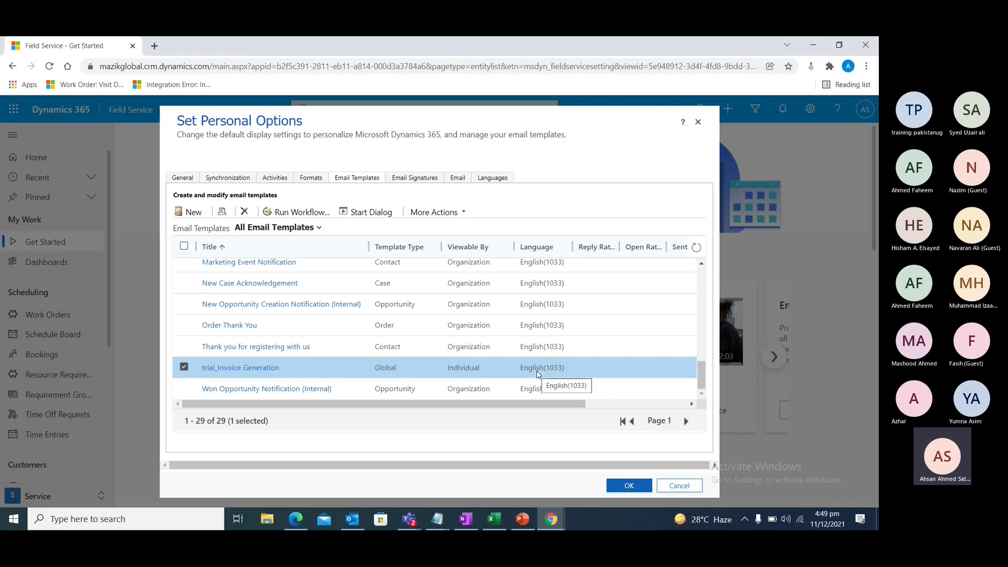
# View the email signatures and allow other Microsoft Dynamics 365 users to send email on your behalf
pyautogui.click(415, 177)
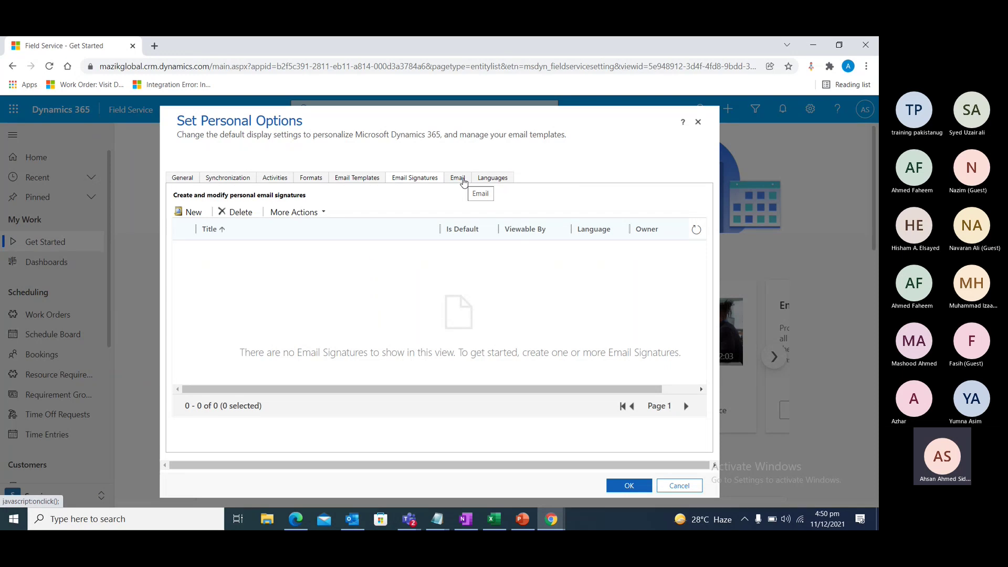
pyautogui.click(464, 181)
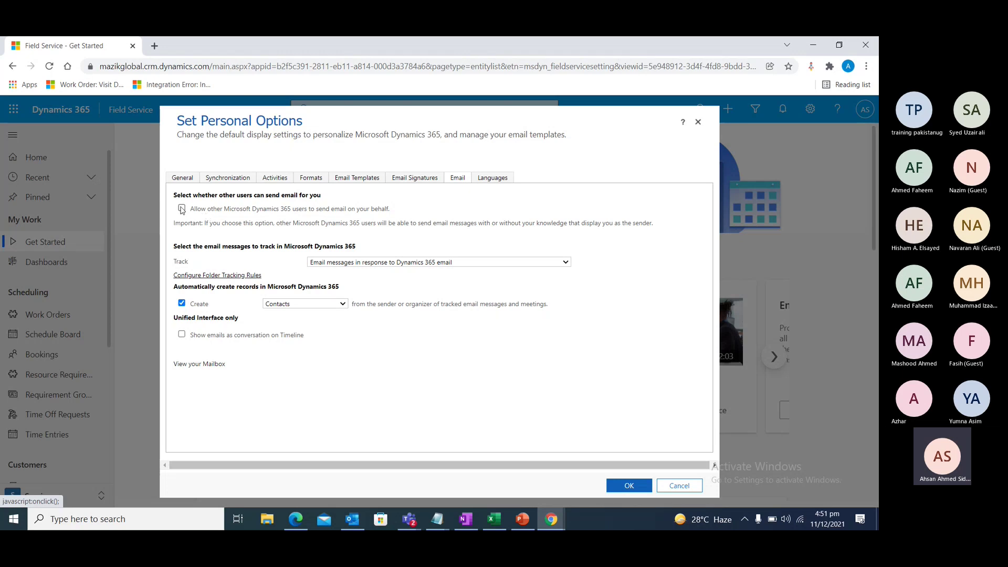
pyautogui.click(182, 209)
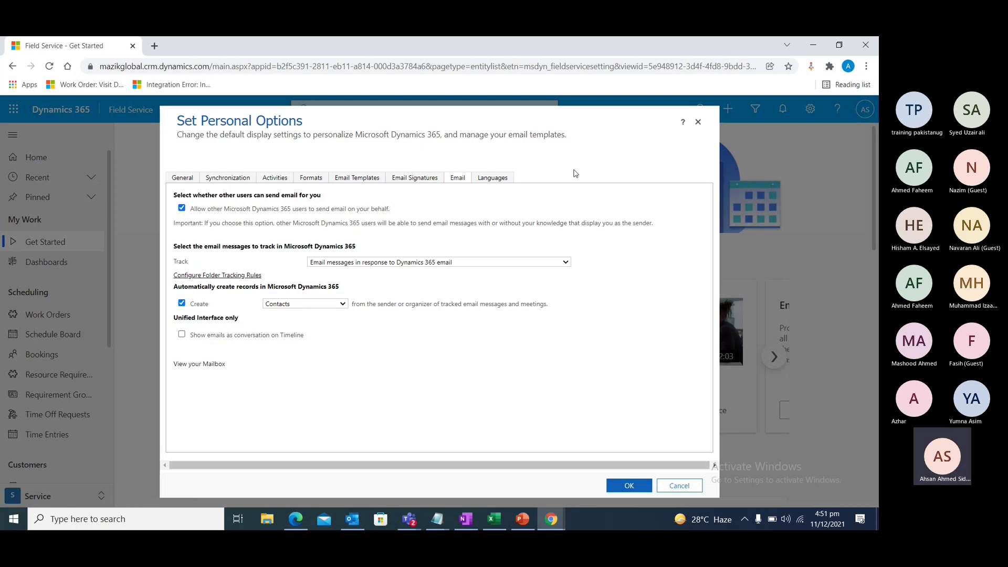
# Review the user interface and help language choices, then close the personal options without saving
pyautogui.click(505, 179)
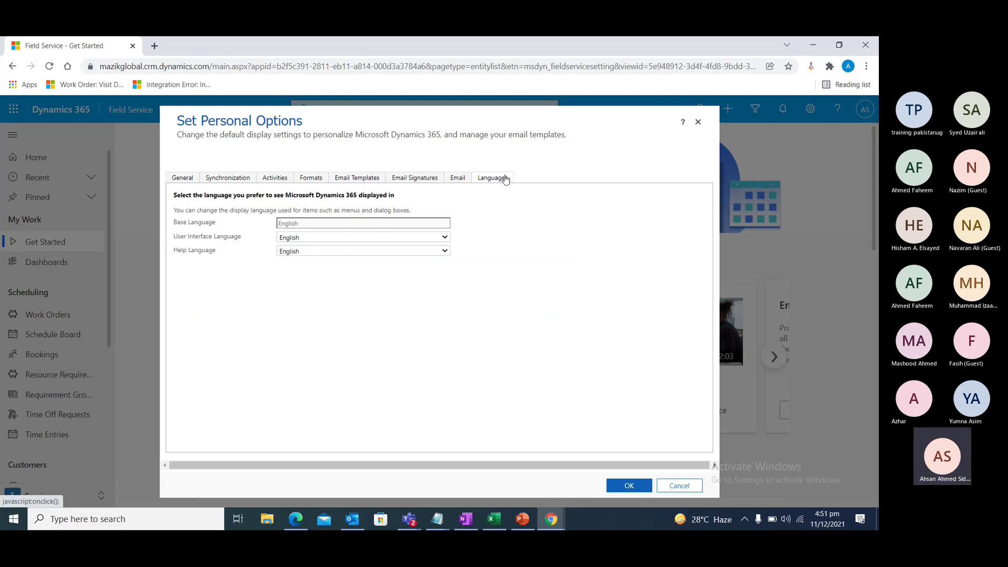
pyautogui.click(425, 251)
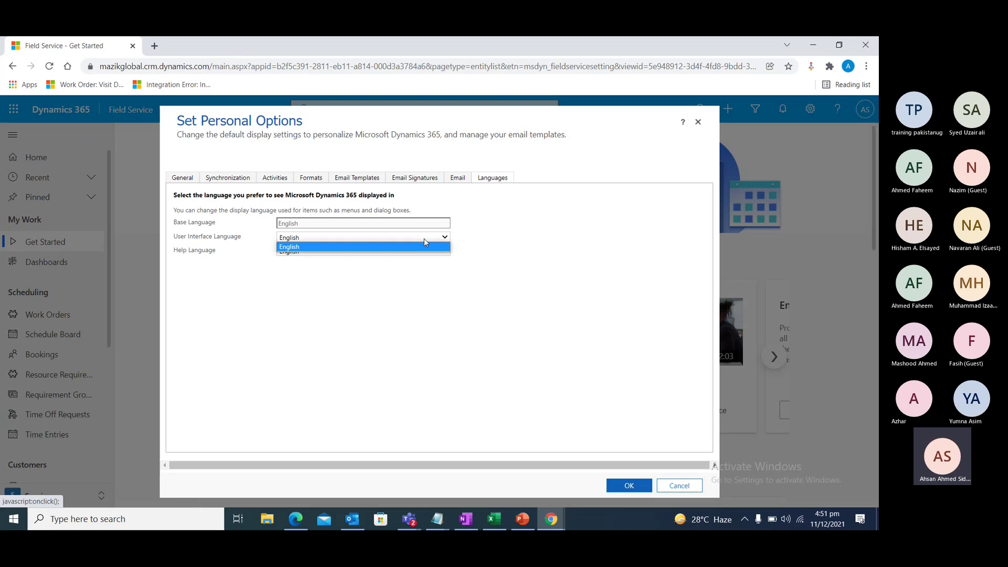
pyautogui.click(424, 260)
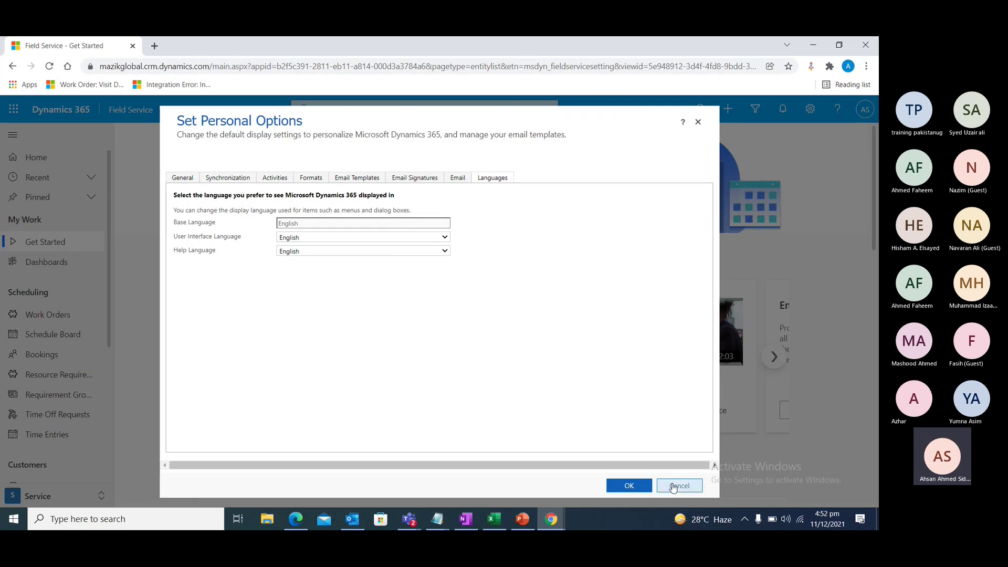
pyautogui.click(675, 490)
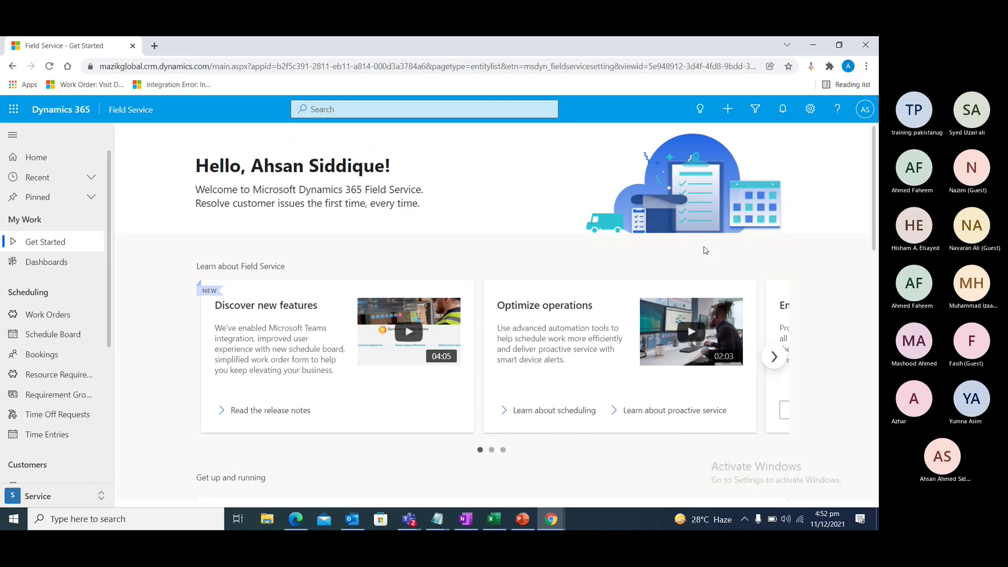
# Show the available settings entries of Field Service, then switch to the training presentation in PowerPoint
pyautogui.click(810, 111)
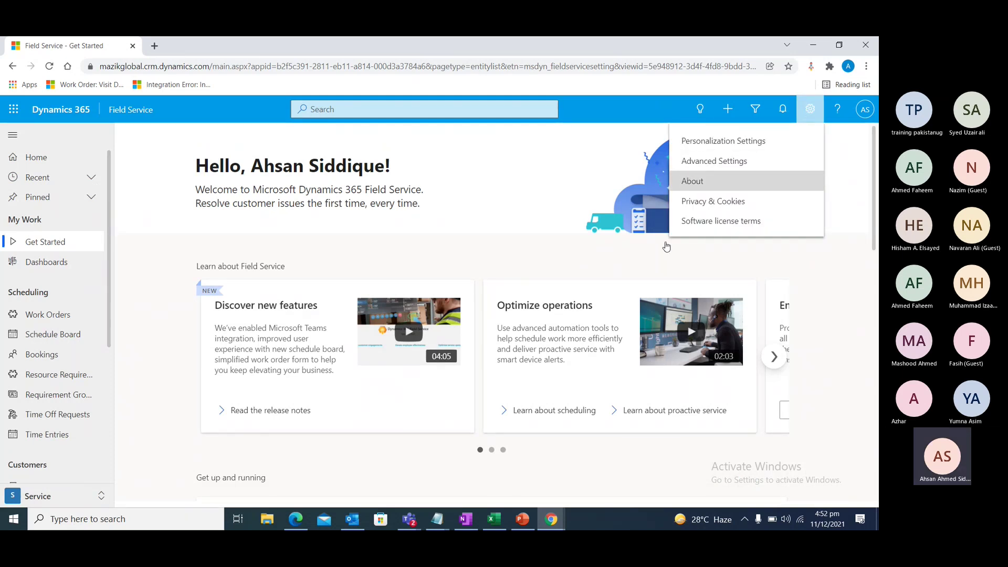
pyautogui.click(522, 520)
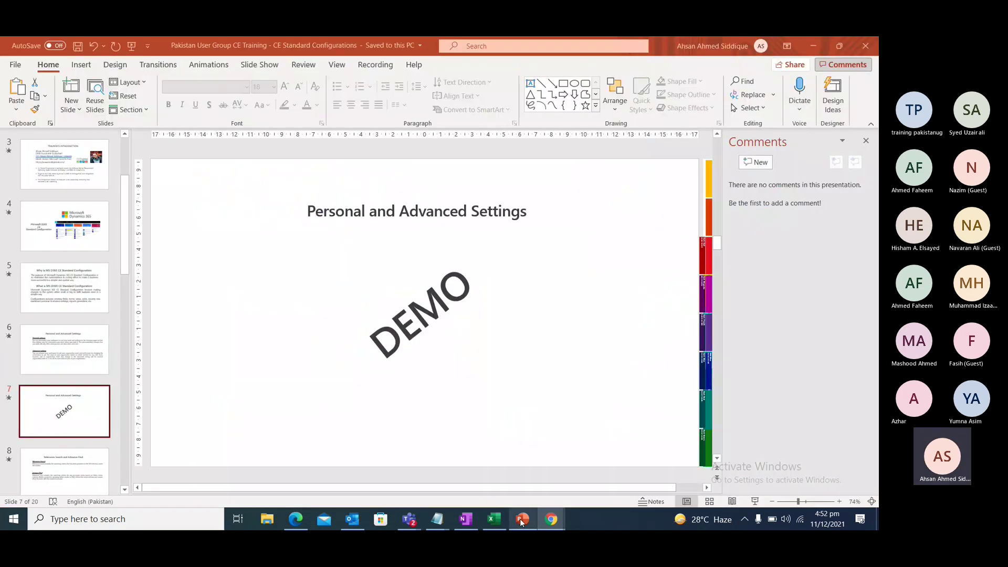
# Switch from the presentation back to Field Service in the browser and open the Advanced Settings
pyautogui.click(521, 519)
pyautogui.click(810, 111)
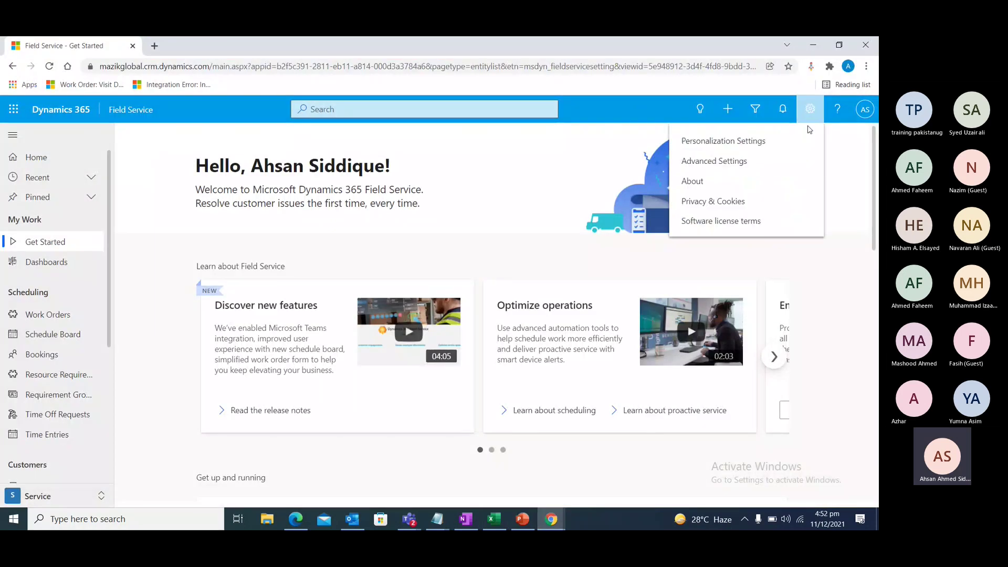
pyautogui.click(788, 161)
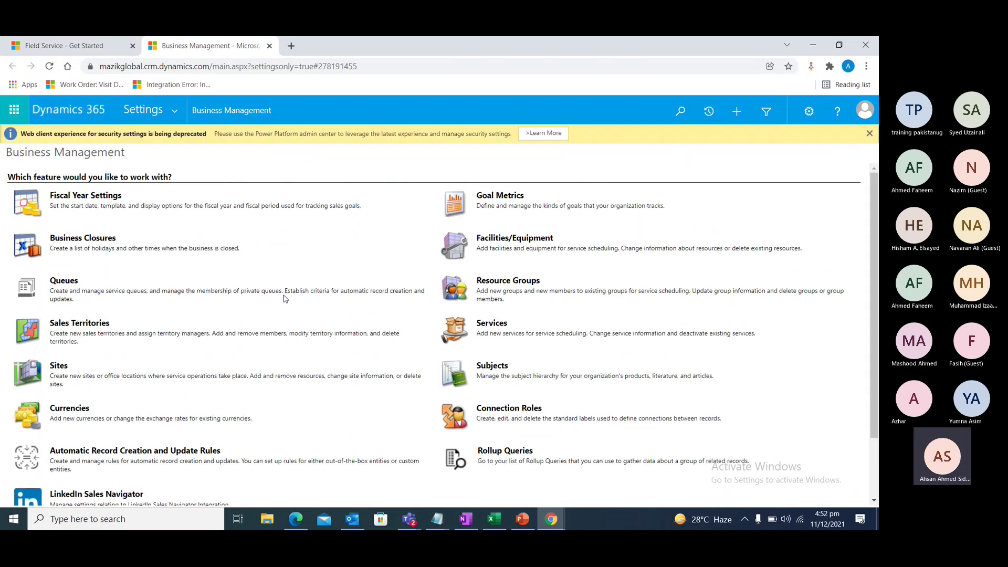
# Show the available settings areas from Business and Customization through to ClickDimensions and Application, then close the overview
pyautogui.click(175, 112)
pyautogui.scroll(-5, 218, 318)
pyautogui.scroll(3, 193, 289)
pyautogui.scroll(4, 192, 289)
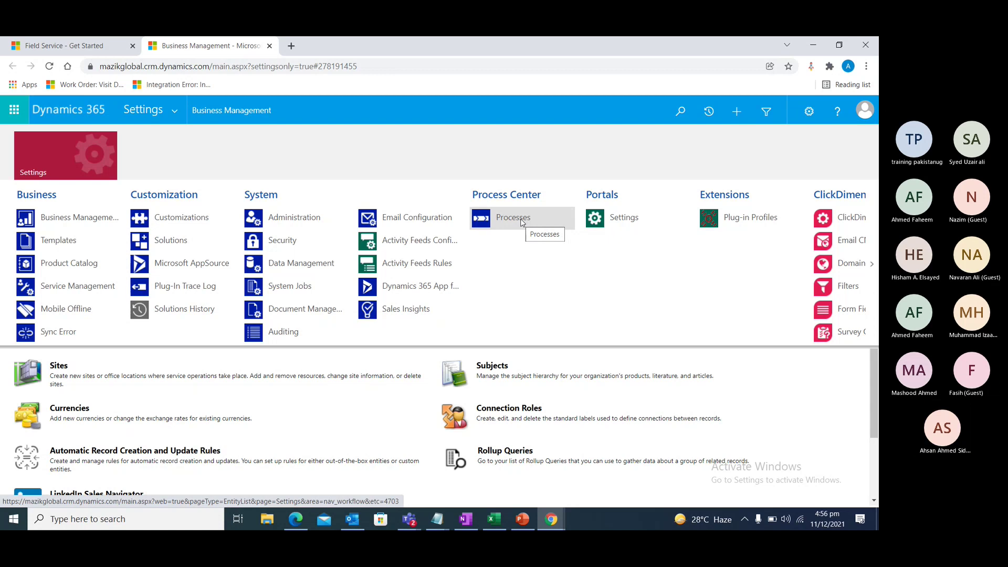
pyautogui.scroll(-3, 522, 222)
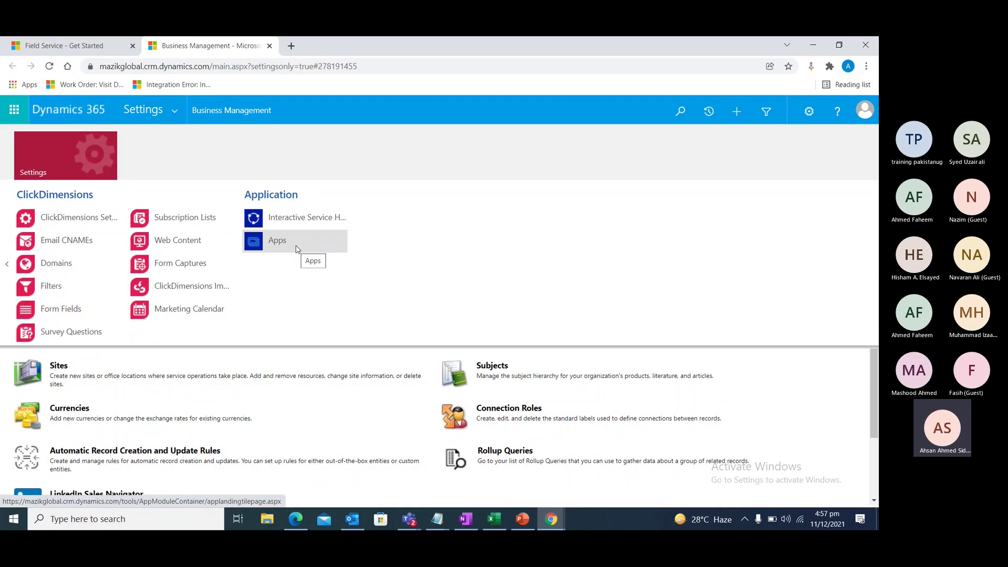
pyautogui.click(495, 424)
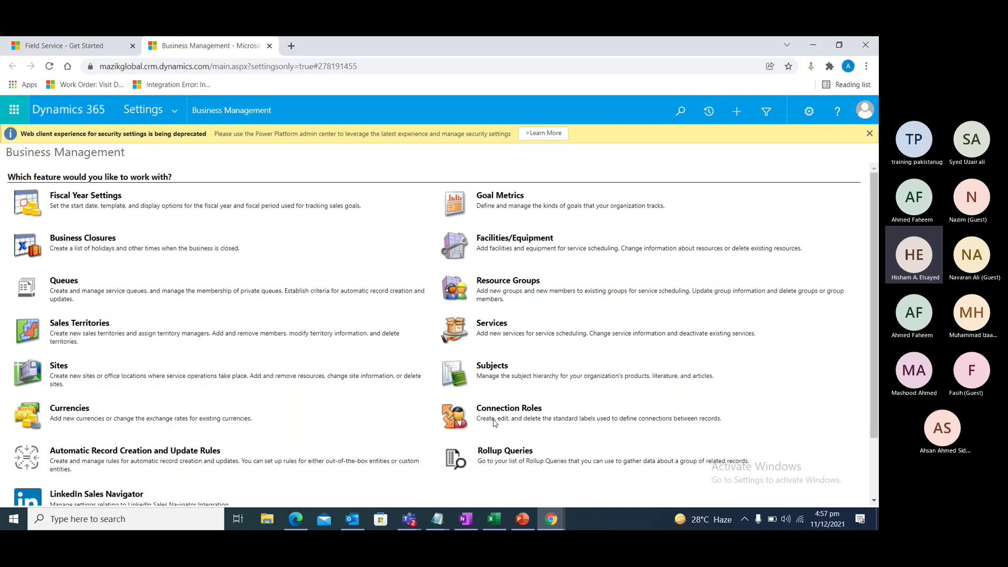
# Open the ClickDimensions Settings page from the settings areas and close its promotional pop-up
pyautogui.click(175, 111)
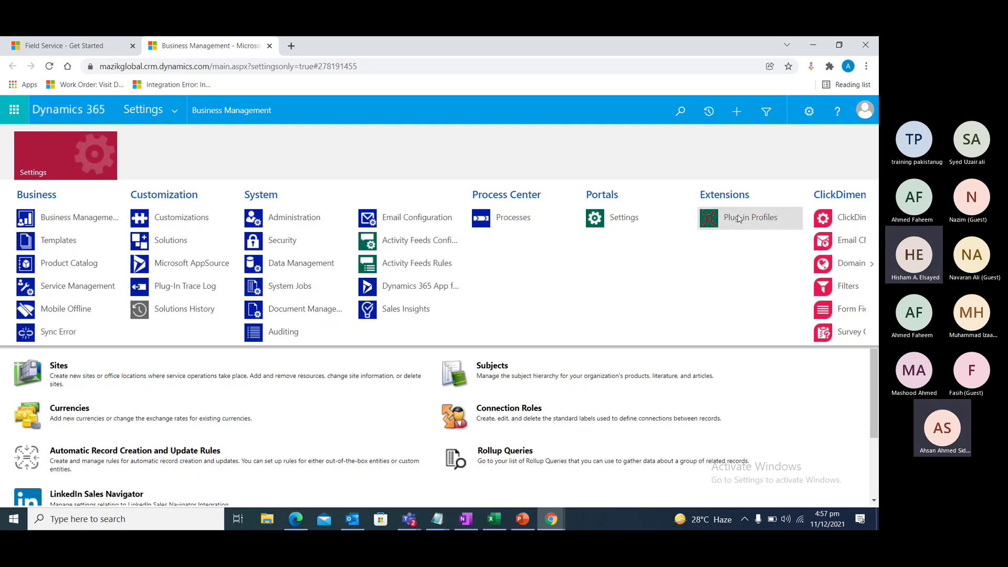
pyautogui.scroll(-3, 761, 224)
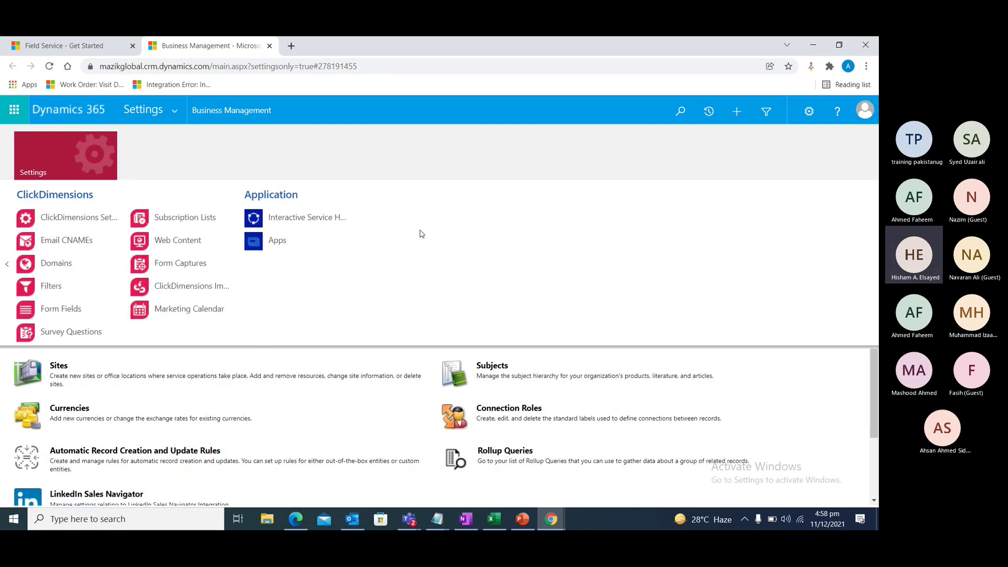
pyautogui.click(102, 223)
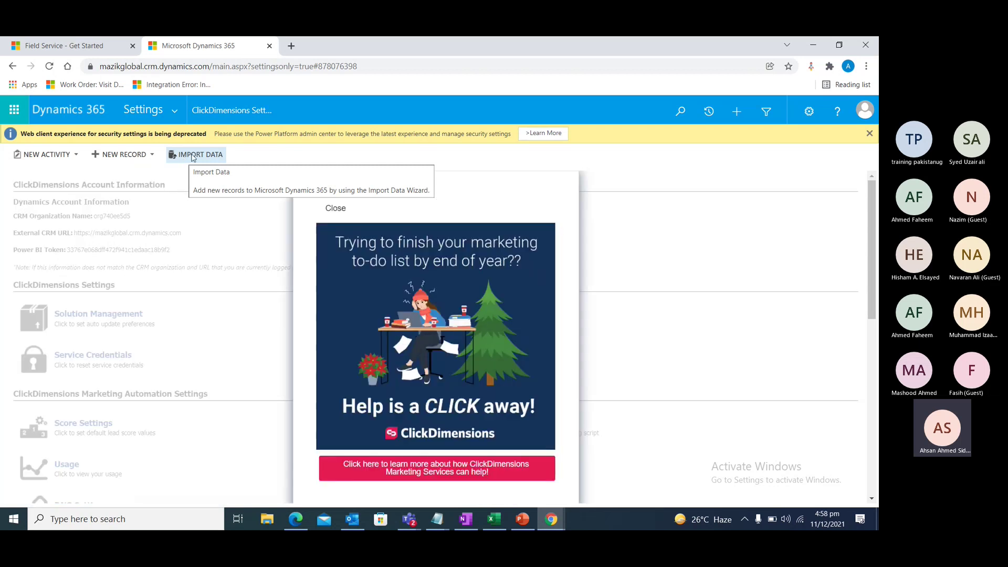
pyautogui.click(336, 208)
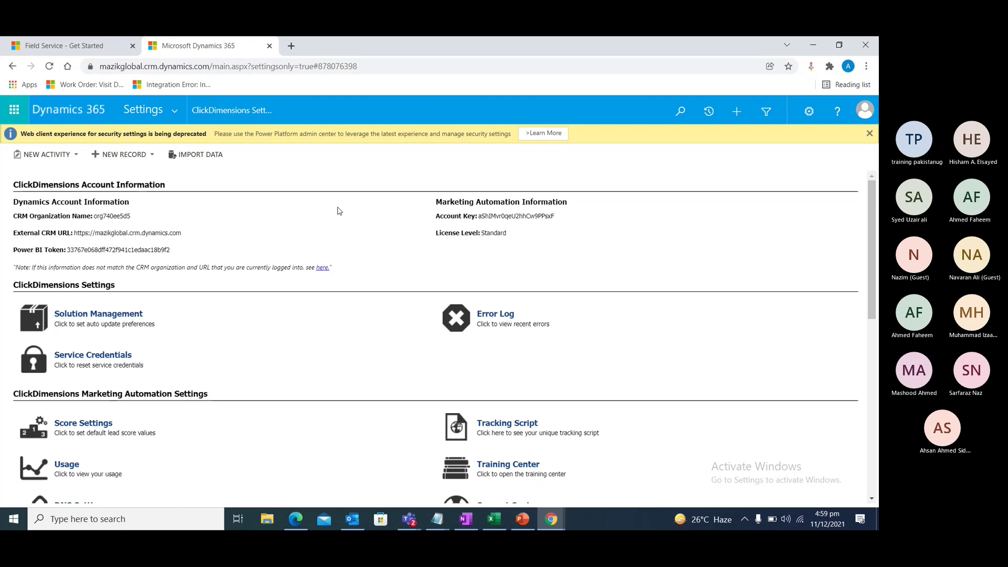
# Switch to the training presentation in PowerPoint and show the Relevance Search and Advance Find slide
pyautogui.click(524, 521)
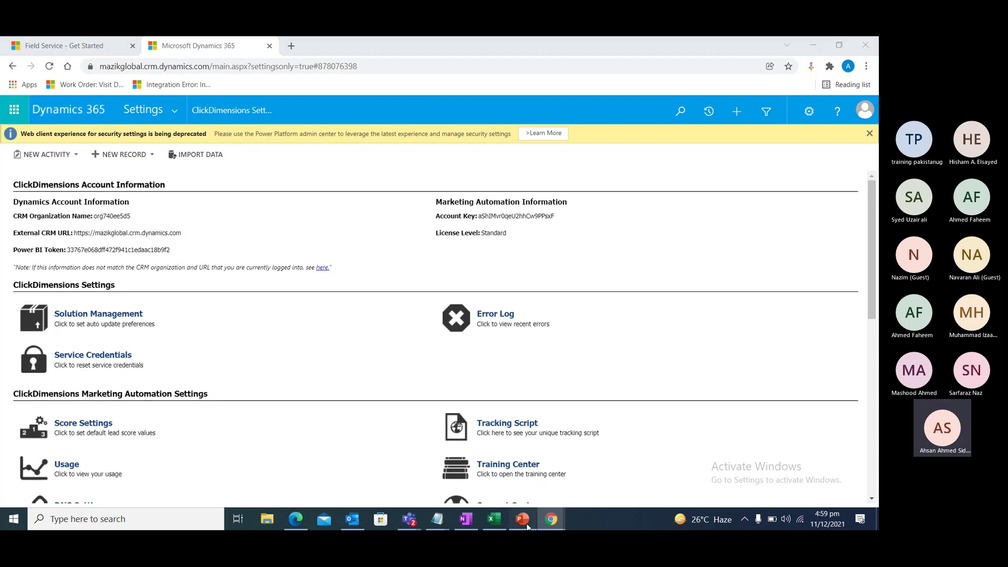
pyautogui.press('Down')
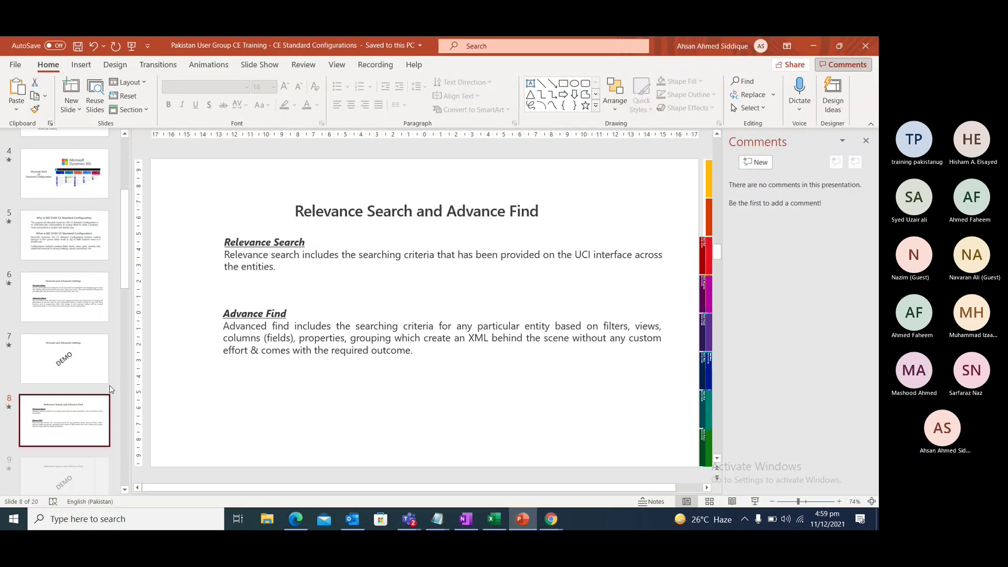
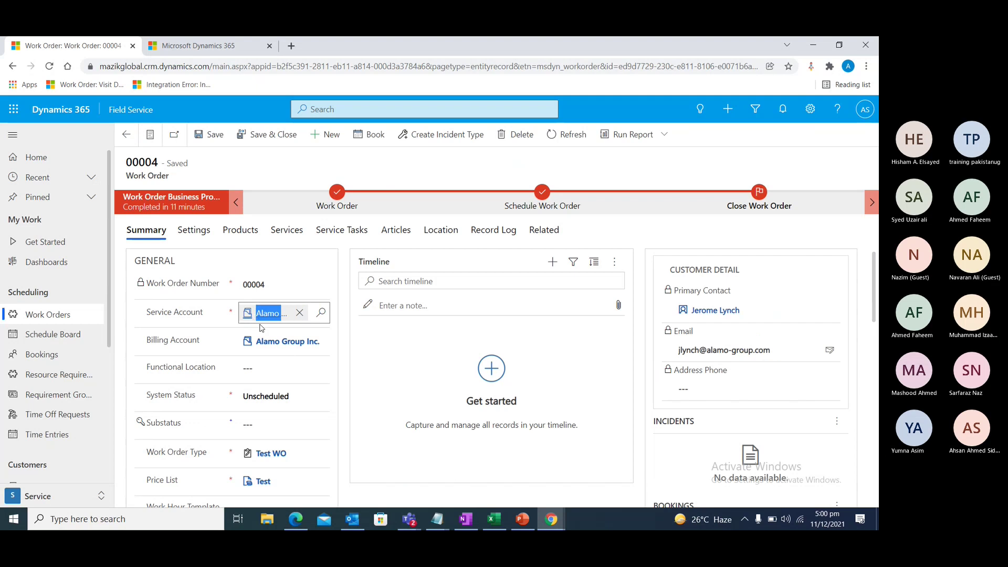
# Open the service account of work order 00004 in a separate browser tab and copy its account name
pyautogui.keyDown('ctrl'); pyautogui.click(267, 317); pyautogui.keyUp('ctrl')
pyautogui.click(344, 45)
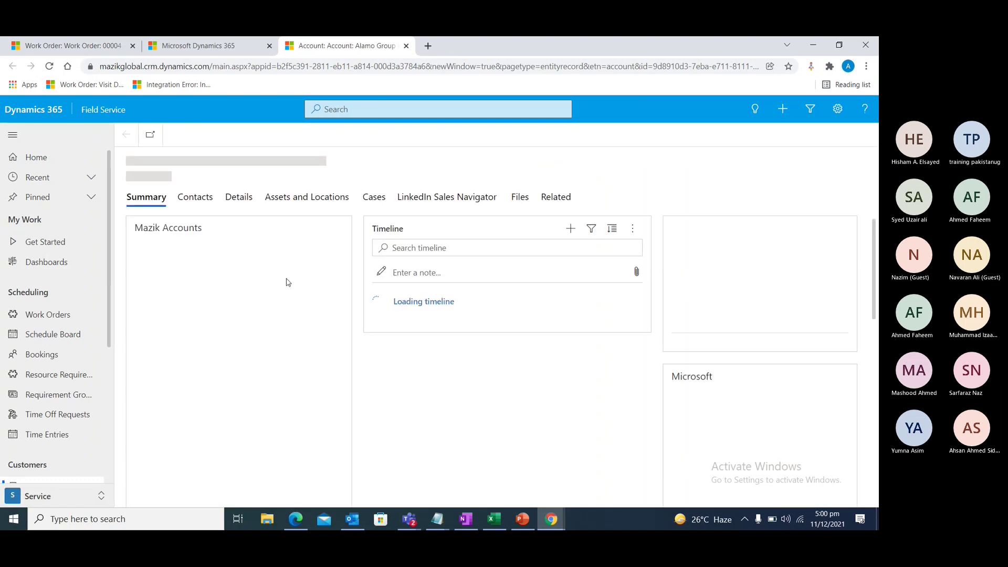
pyautogui.moveTo(307, 366); pyautogui.dragTo(226, 366)
pyautogui.hotkey('ctrl', 'c')
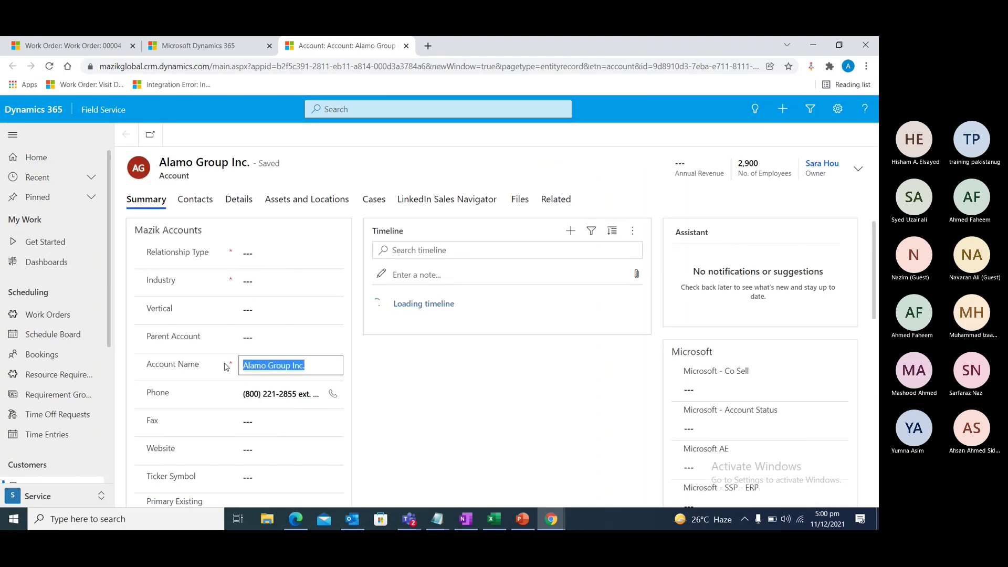
# Return to work order 00004 and run a relevance search across Field Service for Alamo Group Inc
pyautogui.click(32, 45)
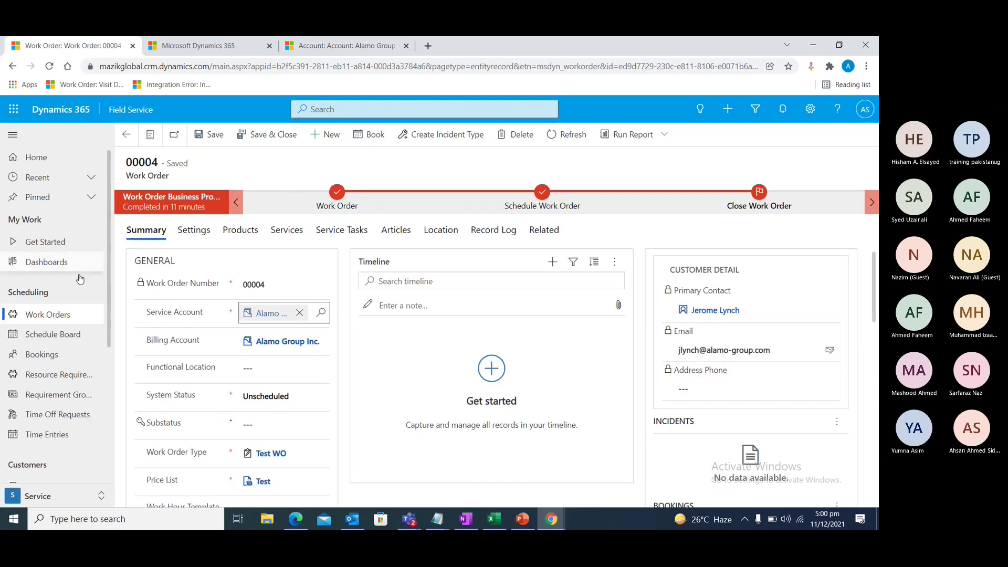
pyautogui.click(410, 111)
pyautogui.hotkey('ctrl', 'v')
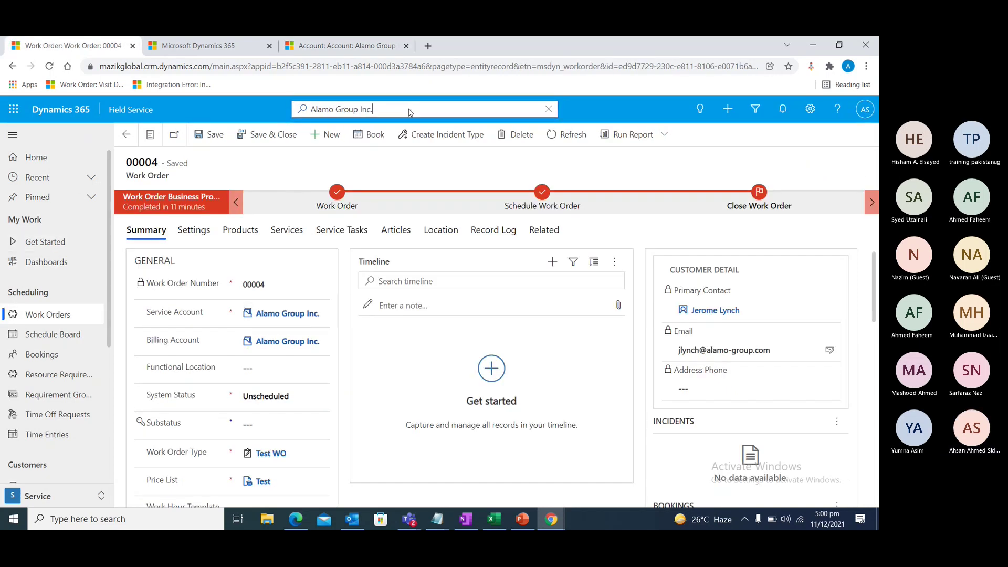
pyautogui.press('Return')
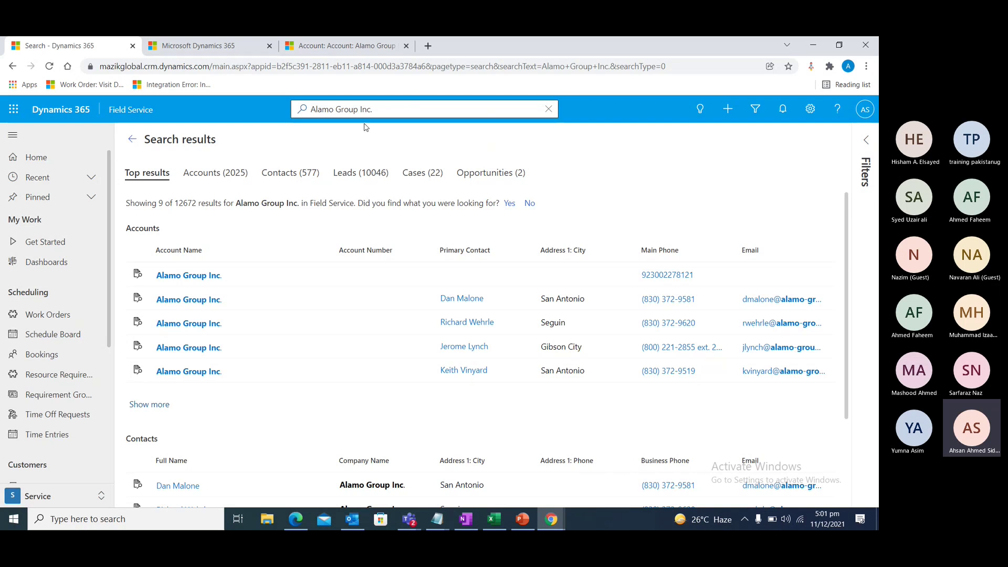
# Review the search results for Alamo Group Inc. among the top results, contacts, accounts, cases and opportunities
pyautogui.click(233, 177)
pyautogui.click(152, 175)
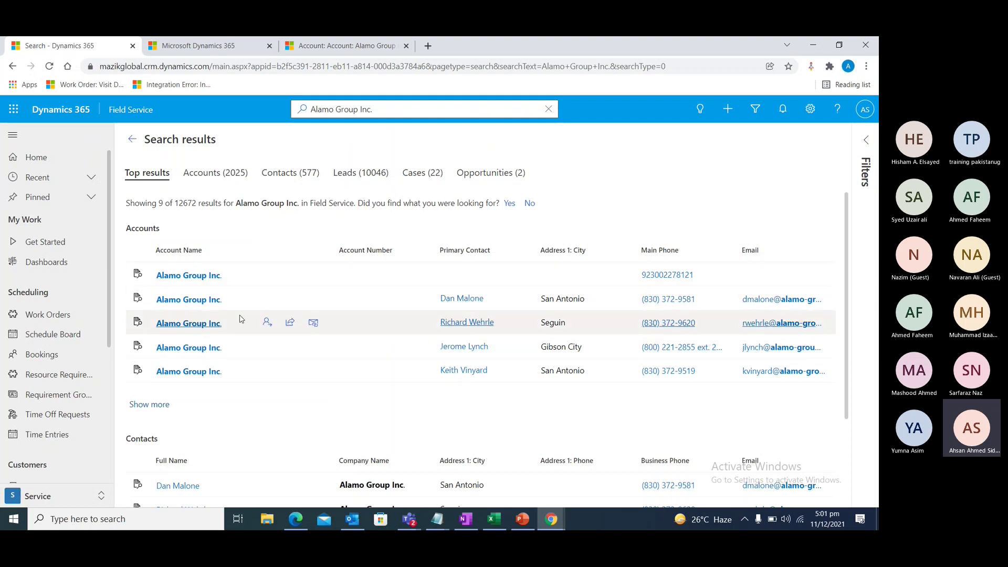
pyautogui.scroll(-1, 217, 369)
pyautogui.scroll(-2, 216, 369)
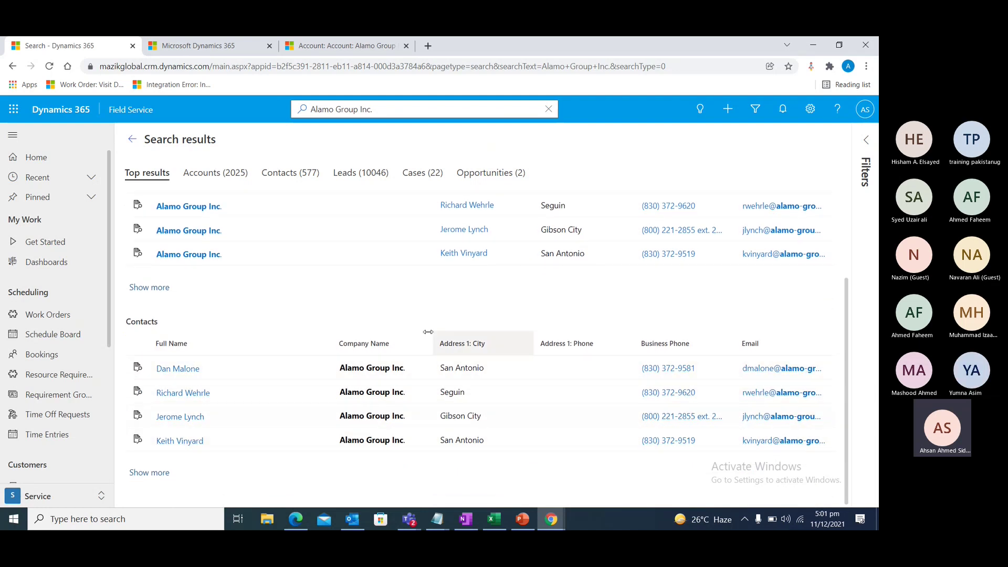
pyautogui.click(152, 475)
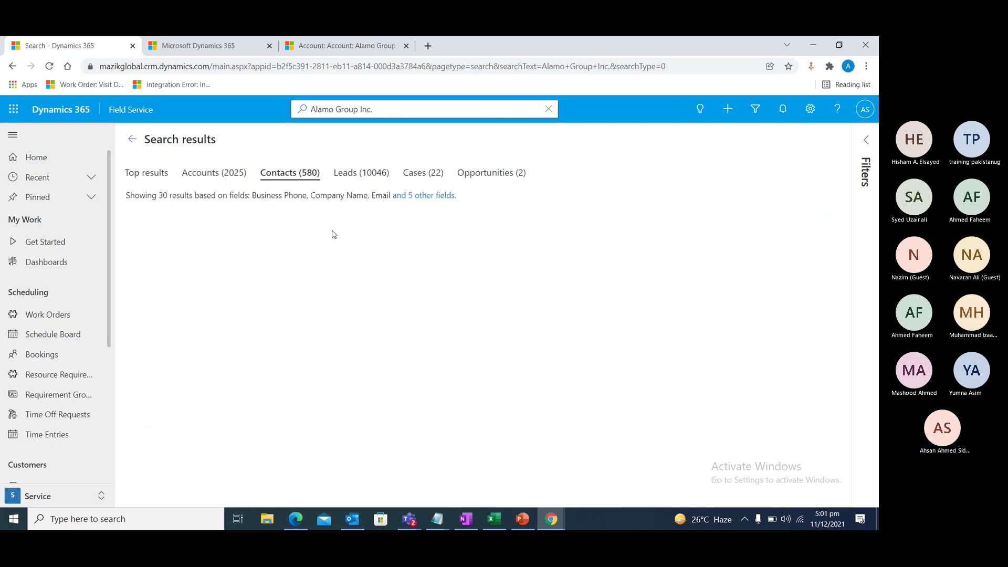
pyautogui.click(213, 179)
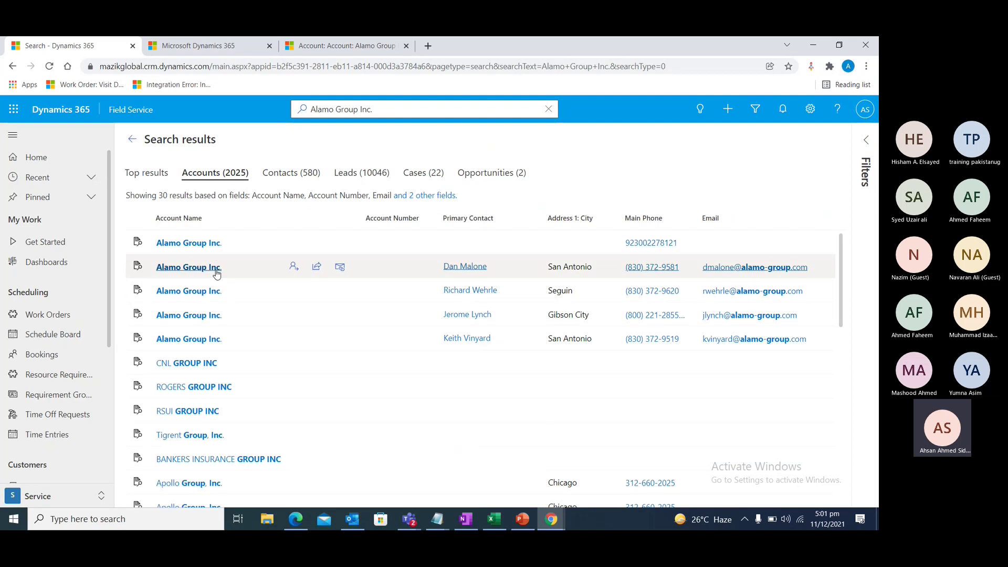
pyautogui.scroll(-9, 218, 288)
pyautogui.scroll(10, 247, 371)
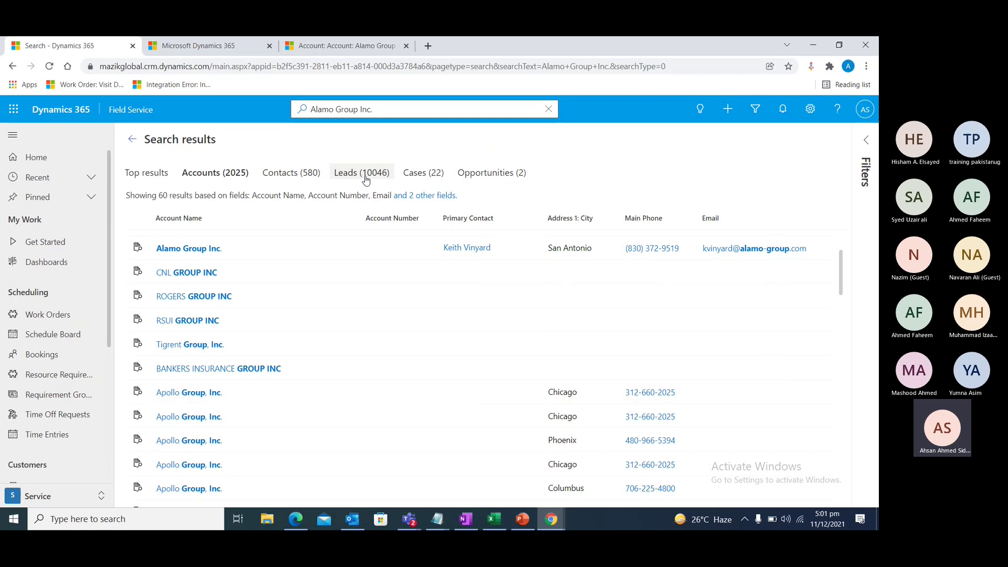
pyautogui.click(425, 176)
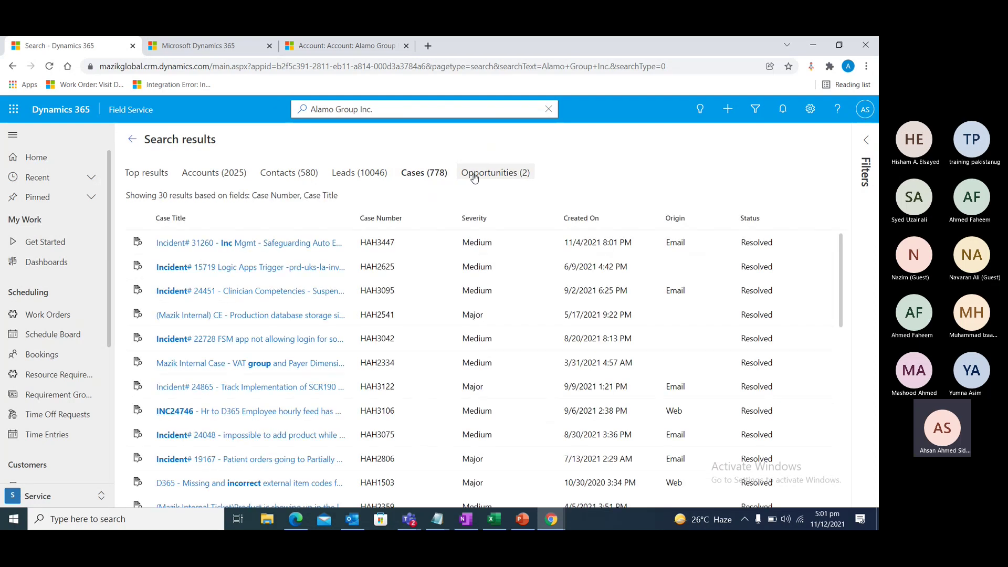
pyautogui.click(475, 175)
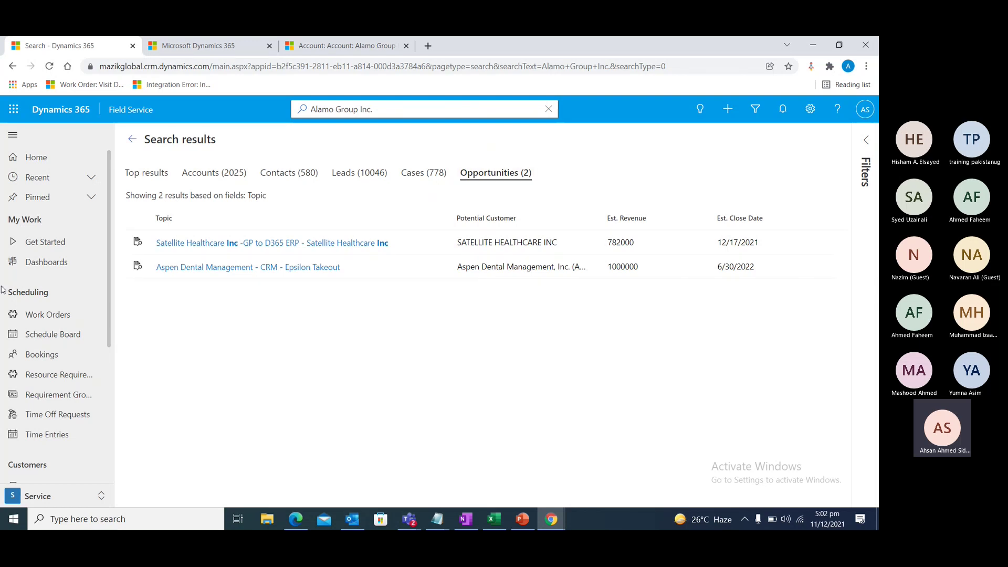
# Look up work order 00004, search Field Service for its number and review the case and lead results
pyautogui.doubleClick(48, 316)
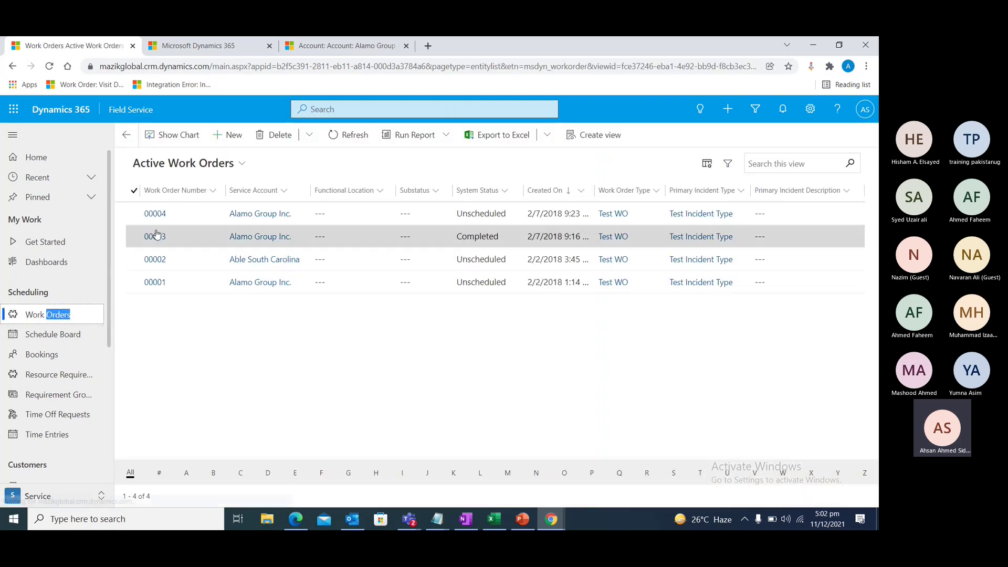
pyautogui.click(189, 213)
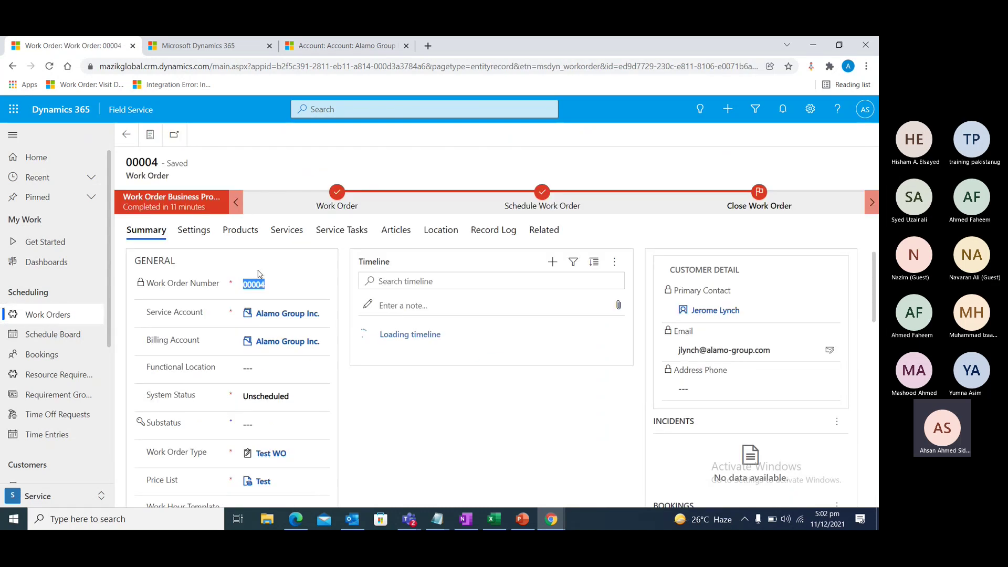
pyautogui.click(341, 110)
pyautogui.write('00004')
pyautogui.press('Return')
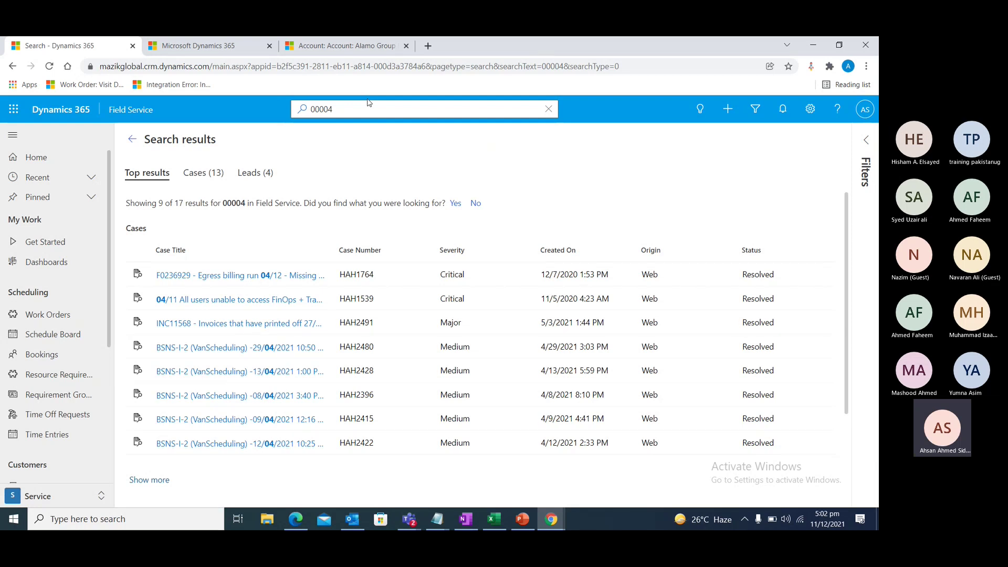
pyautogui.click(198, 180)
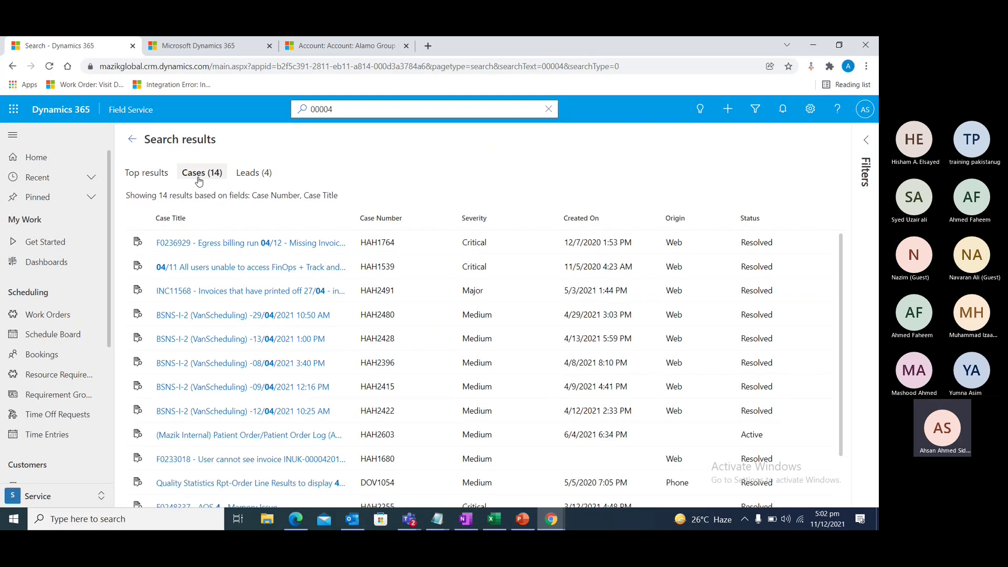
pyautogui.click(258, 171)
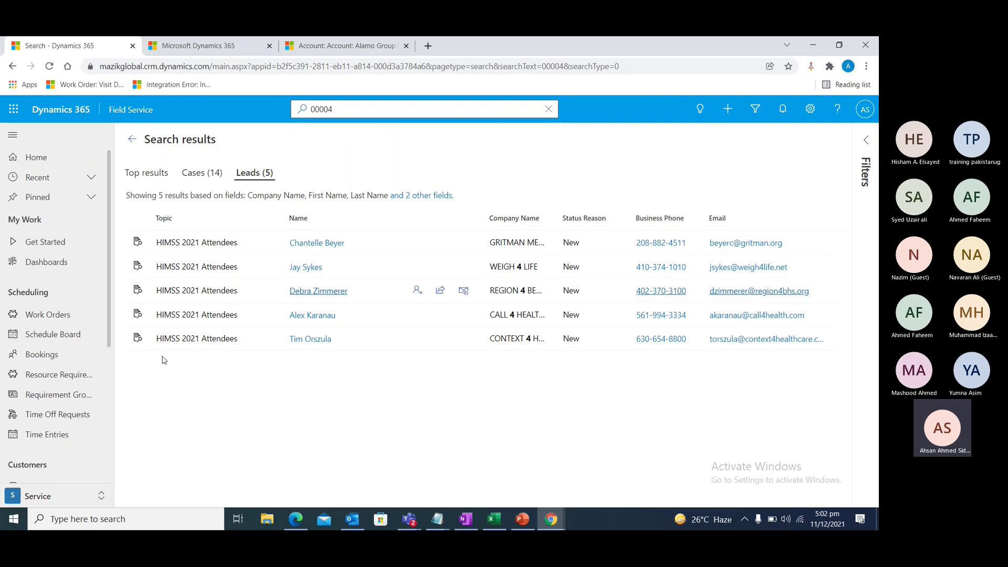
# Select work order 00004 in the Active Work Orders list and open Advanced Find
pyautogui.click(62, 318)
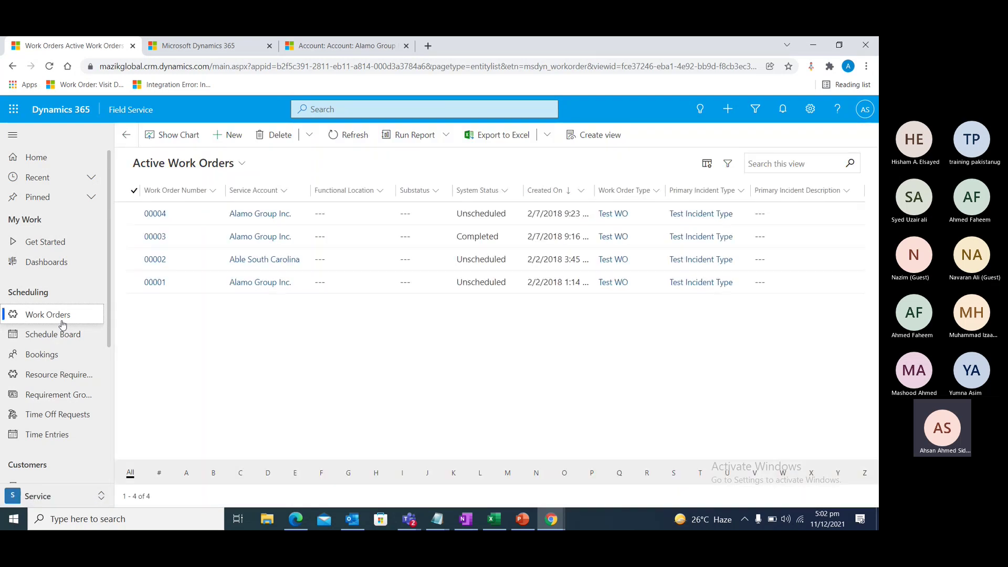
pyautogui.click(137, 213)
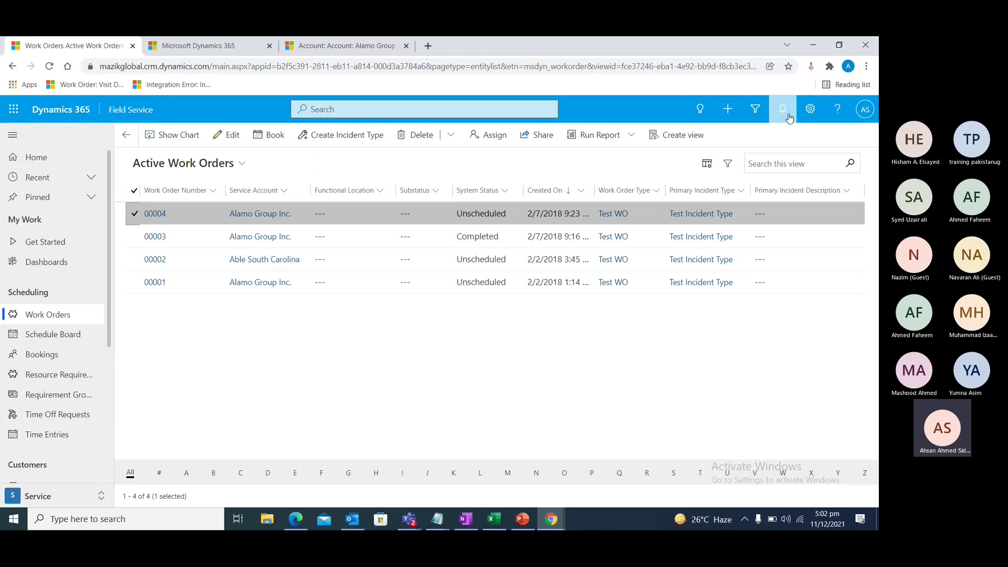
pyautogui.click(758, 110)
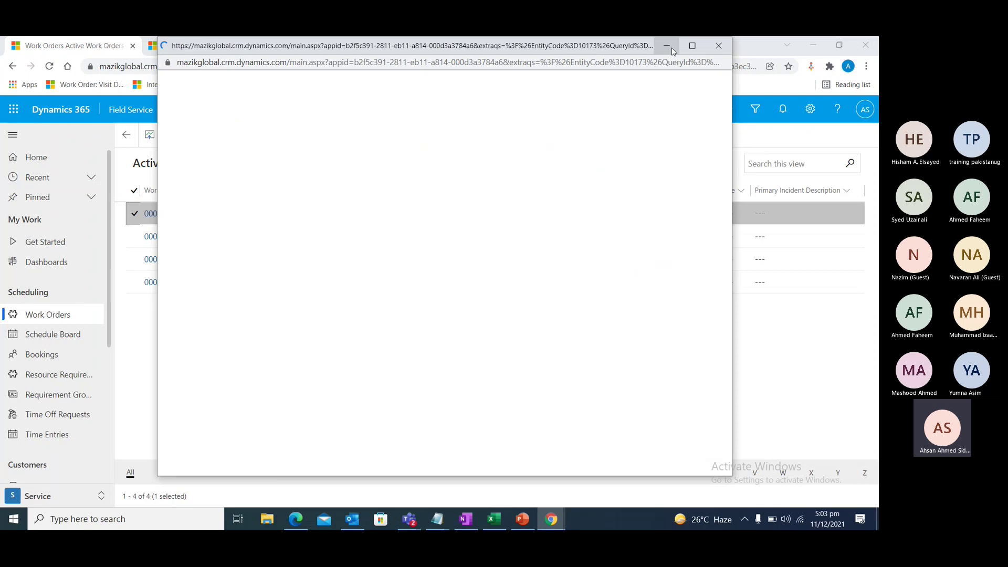
pyautogui.moveTo(604, 55); pyautogui.dragTo(612, 84)
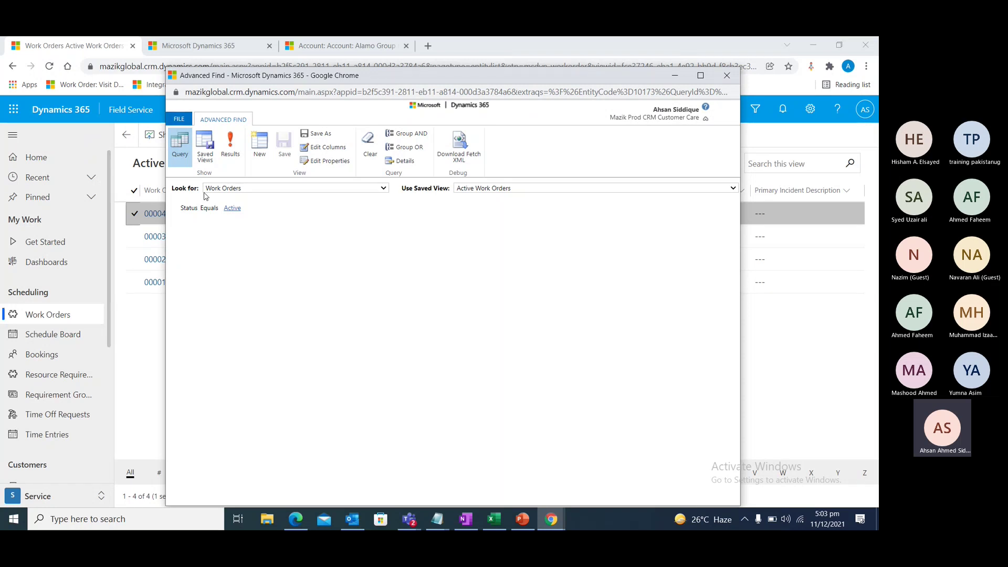
# Start a new blank Advanced Find query for Work Orders in place of the Active Work Orders saved view
pyautogui.click(230, 189)
pyautogui.click(229, 189)
pyautogui.moveTo(251, 77)
pyautogui.mouseDown()
pyautogui.moveTo(393, 77)
pyautogui.moveTo(264, 80)
pyautogui.mouseUp()
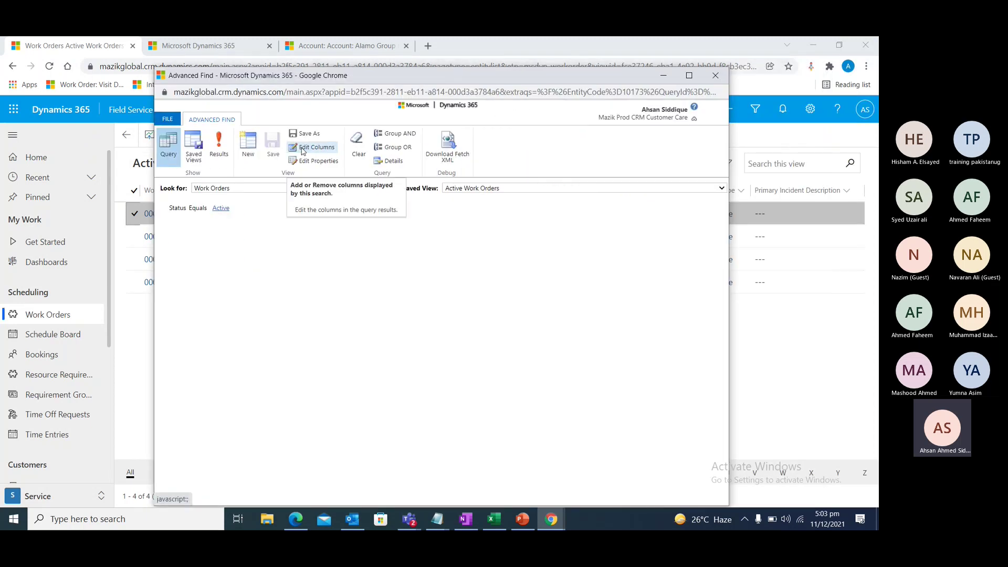
pyautogui.click(459, 189)
pyautogui.click(459, 198)
# Examine the fields and related entities available as conditions for the Work Orders query
pyautogui.click(203, 208)
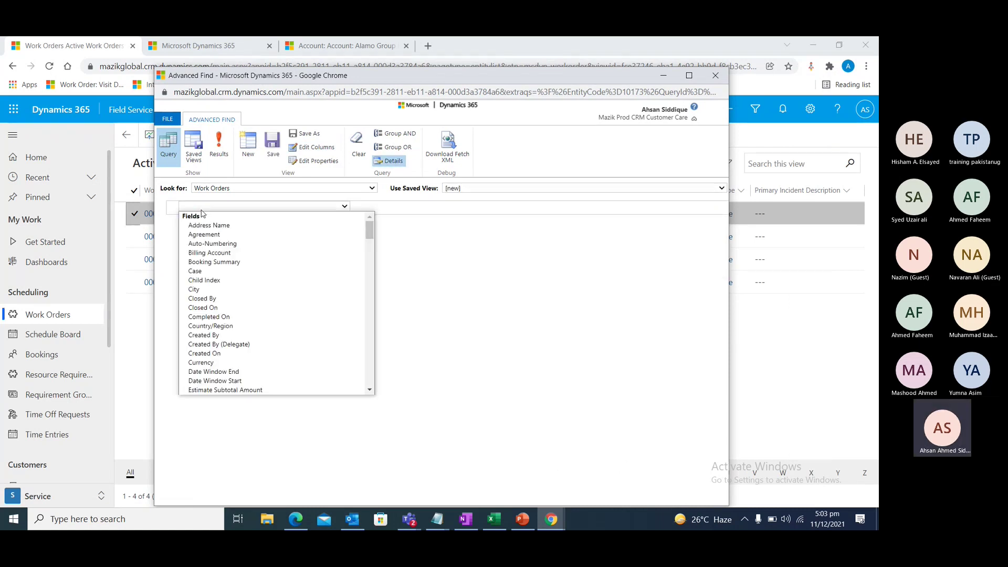
pyautogui.scroll(-20, 223, 320)
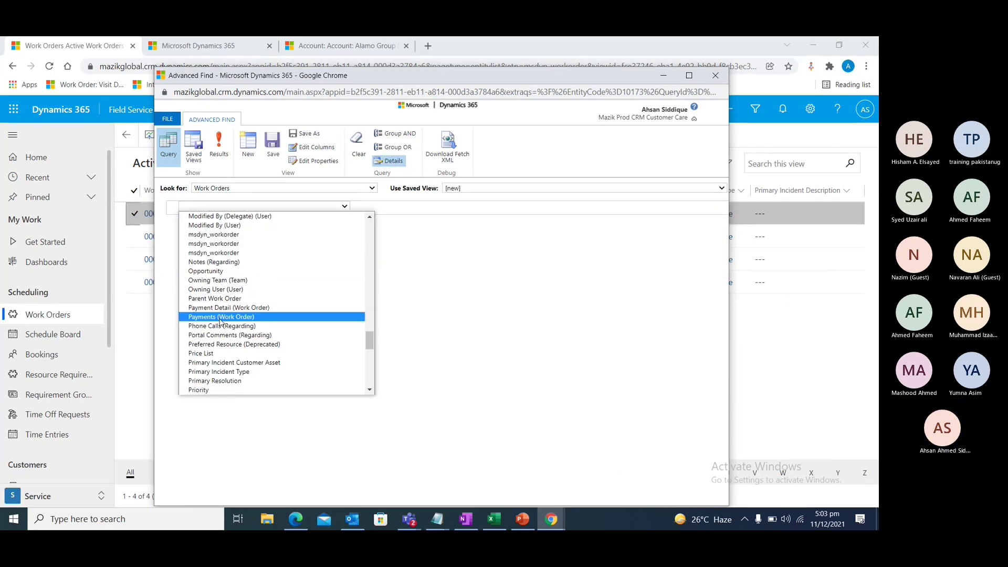
pyautogui.scroll(-10, 220, 321)
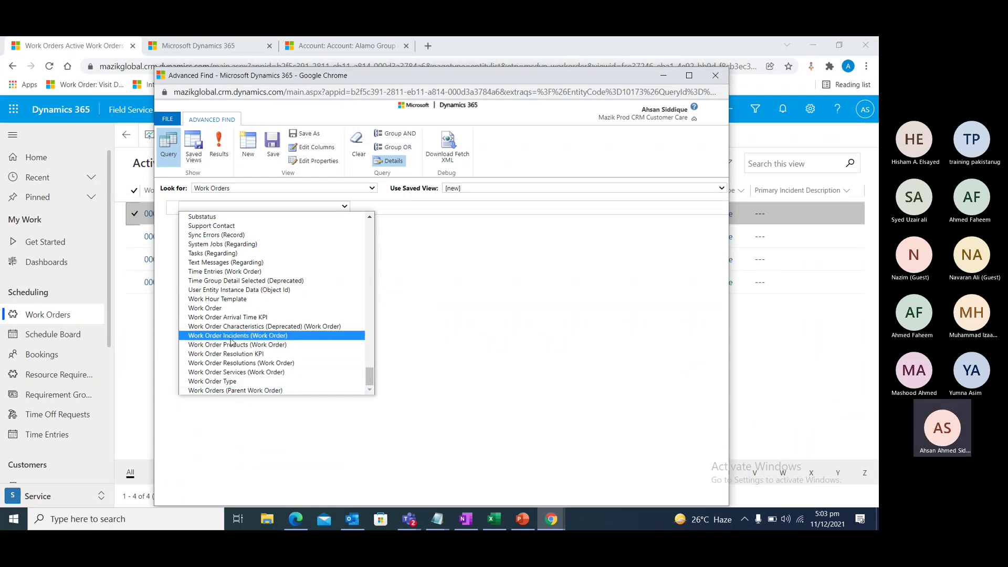
pyautogui.moveTo(270, 84); pyautogui.dragTo(192, 78)
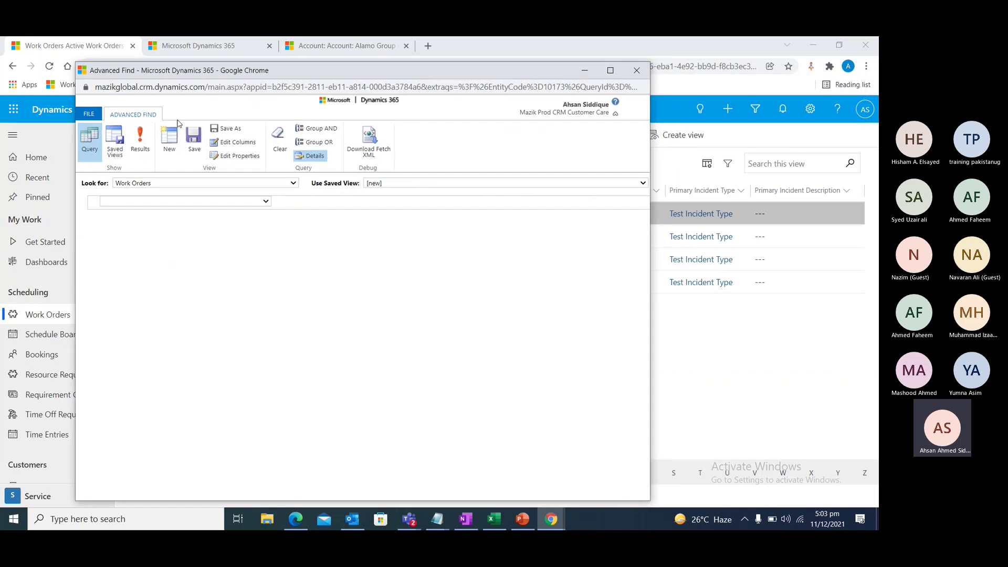
pyautogui.click(142, 204)
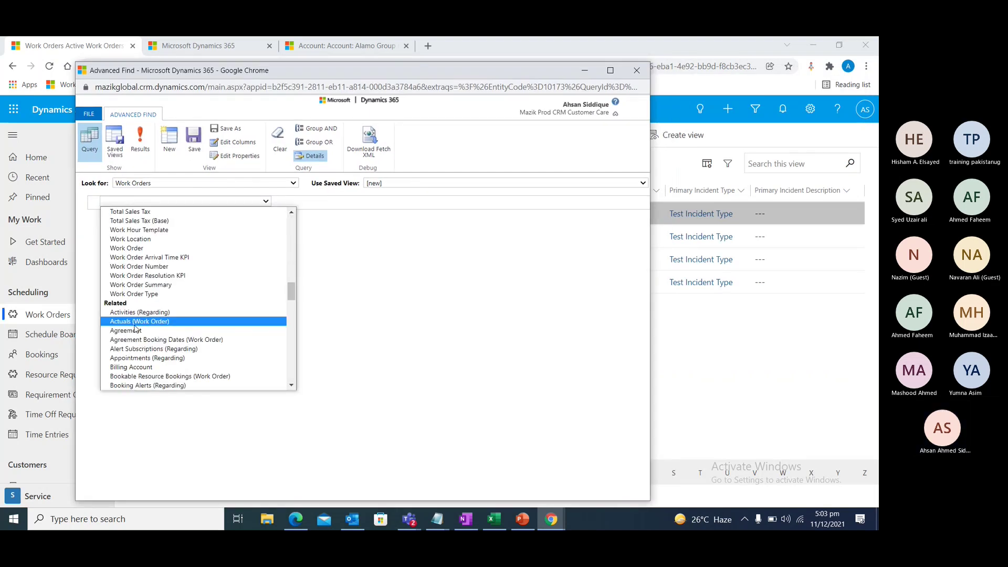
pyautogui.scroll(-10, 135, 329)
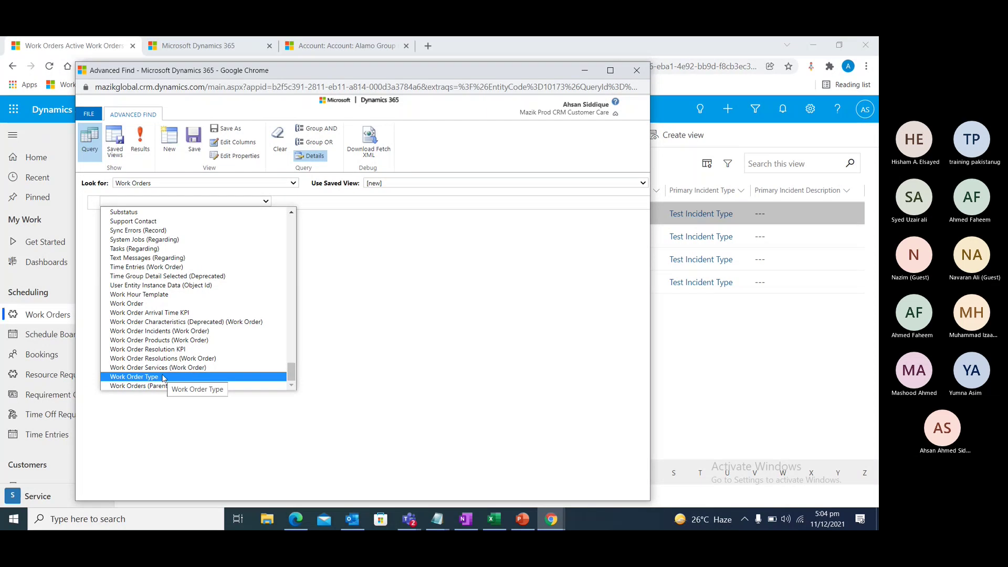
pyautogui.scroll(15, 162, 359)
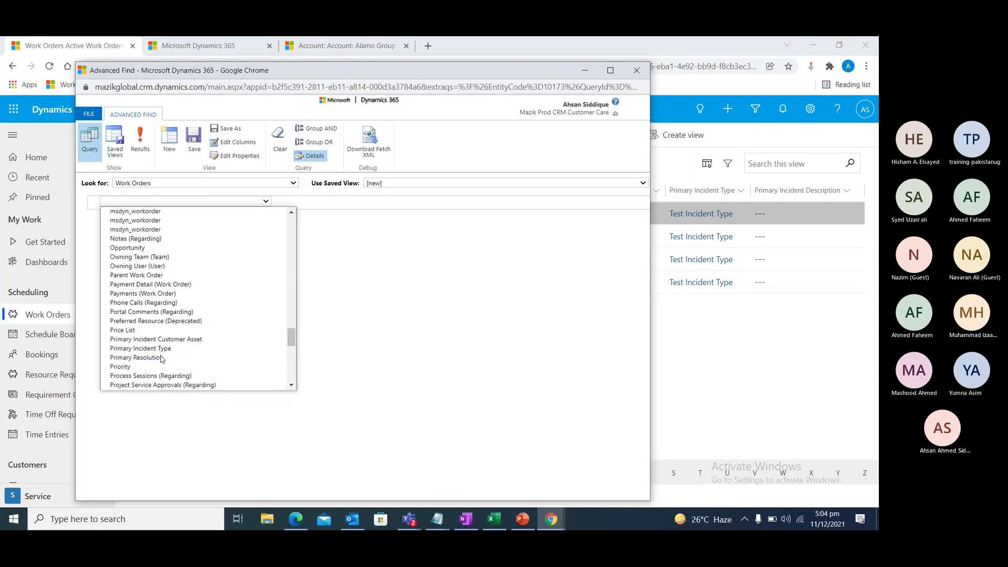
pyautogui.scroll(5, 162, 357)
pyautogui.scroll(-13, 162, 357)
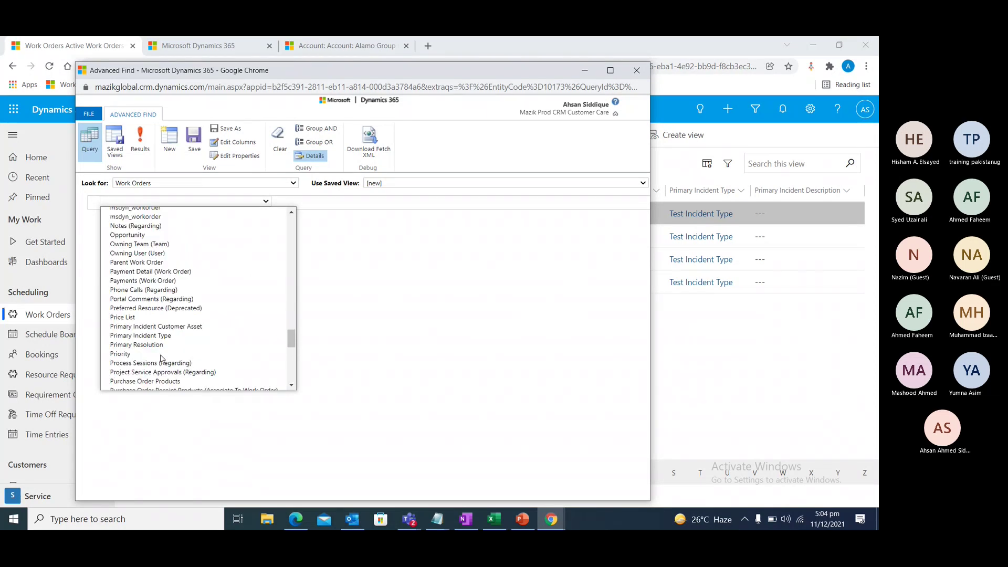
pyautogui.scroll(-10, 162, 357)
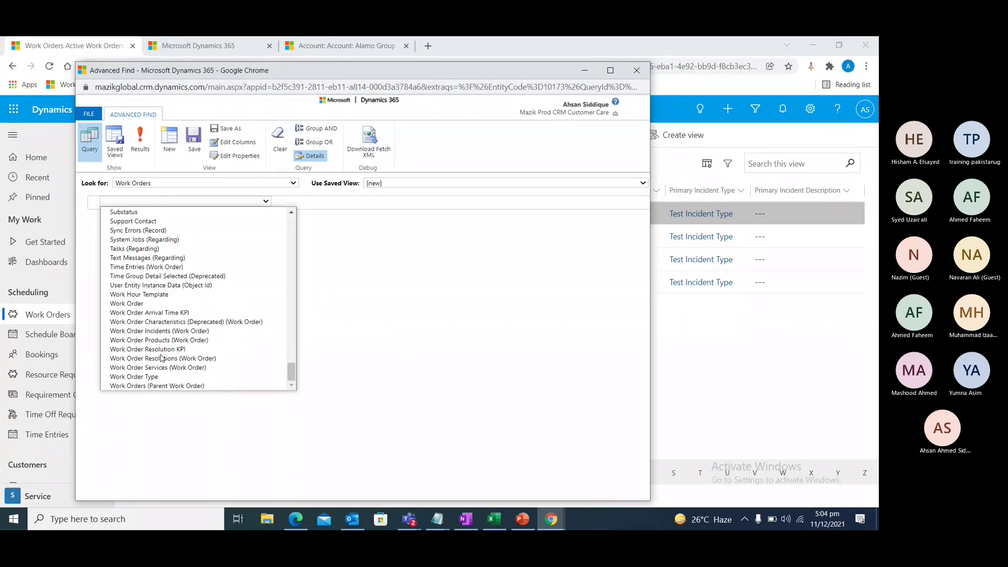
# Add the related Work Order entity to the query with the Contains Data condition and open its field list
pyautogui.click(151, 304)
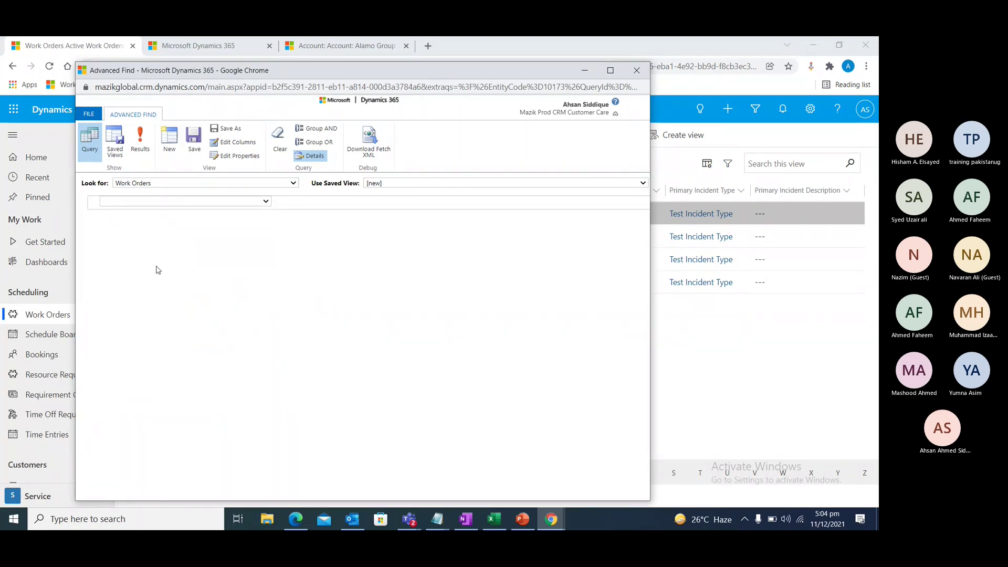
pyautogui.click(308, 217)
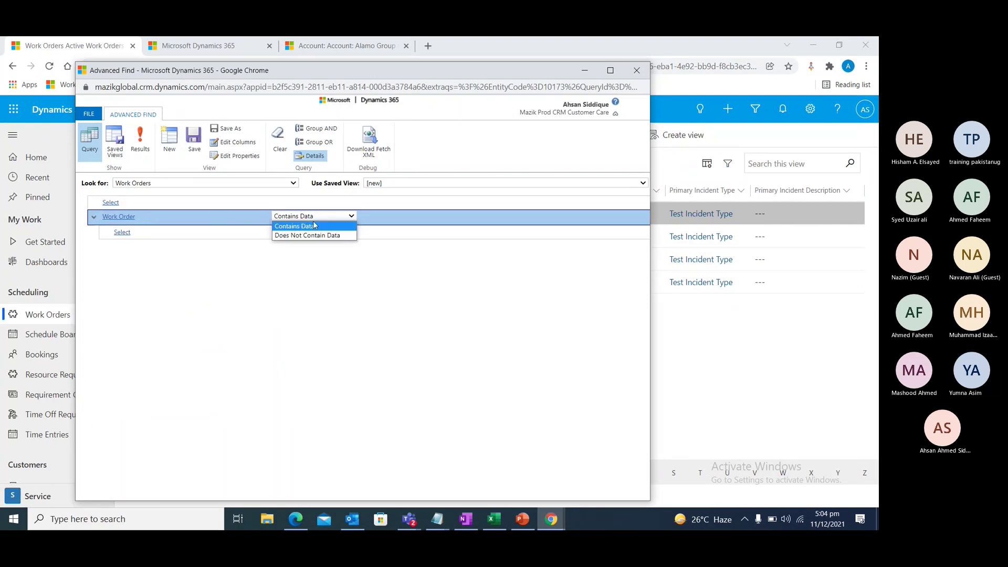
pyautogui.click(231, 233)
# Open work order 00004, check its Work Order Type and return to the Active Work Orders list
pyautogui.moveTo(238, 70); pyautogui.dragTo(414, 87)
pyautogui.click(163, 221)
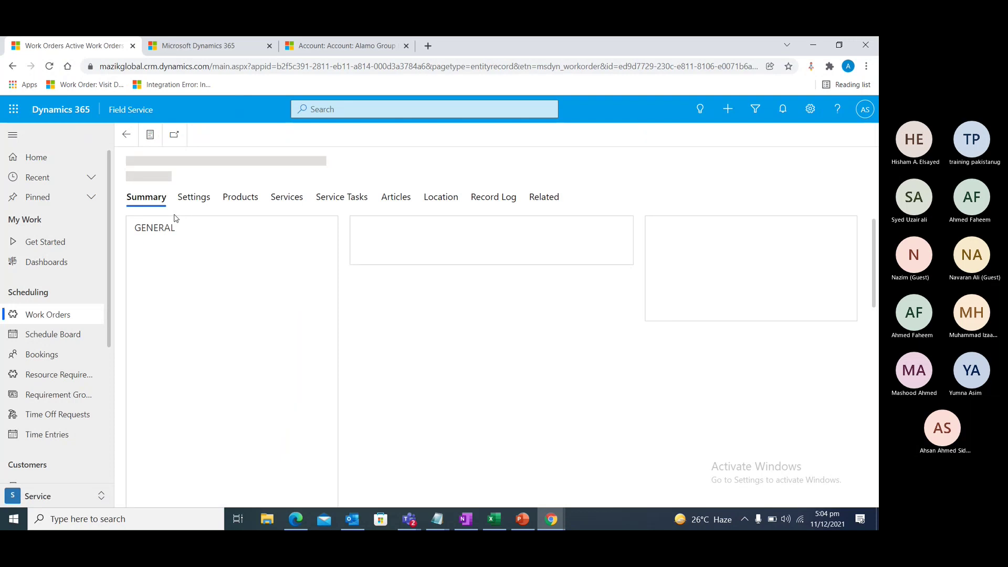
pyautogui.scroll(-3, 239, 303)
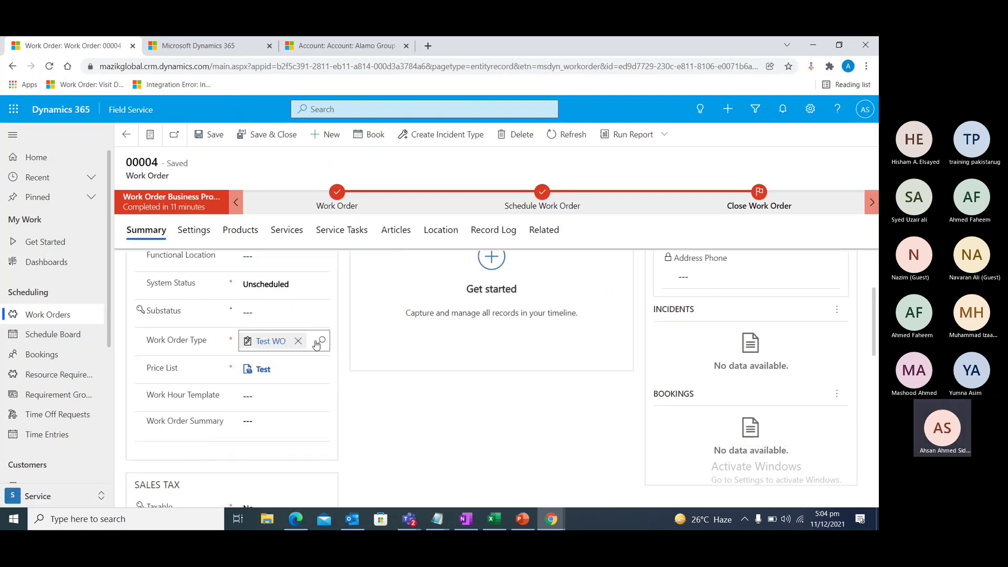
pyautogui.moveTo(286, 342); pyautogui.dragTo(243, 357)
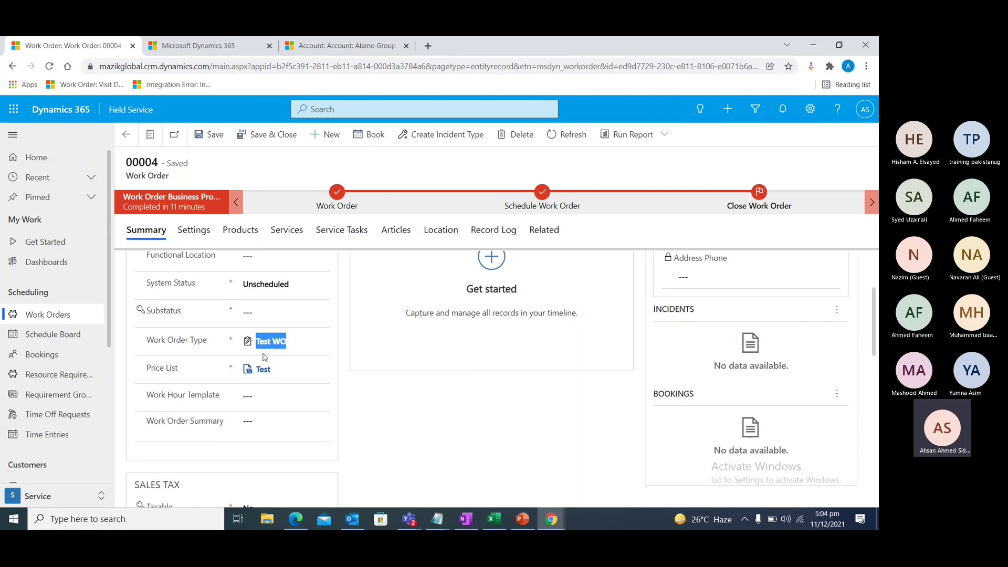
pyautogui.click(128, 134)
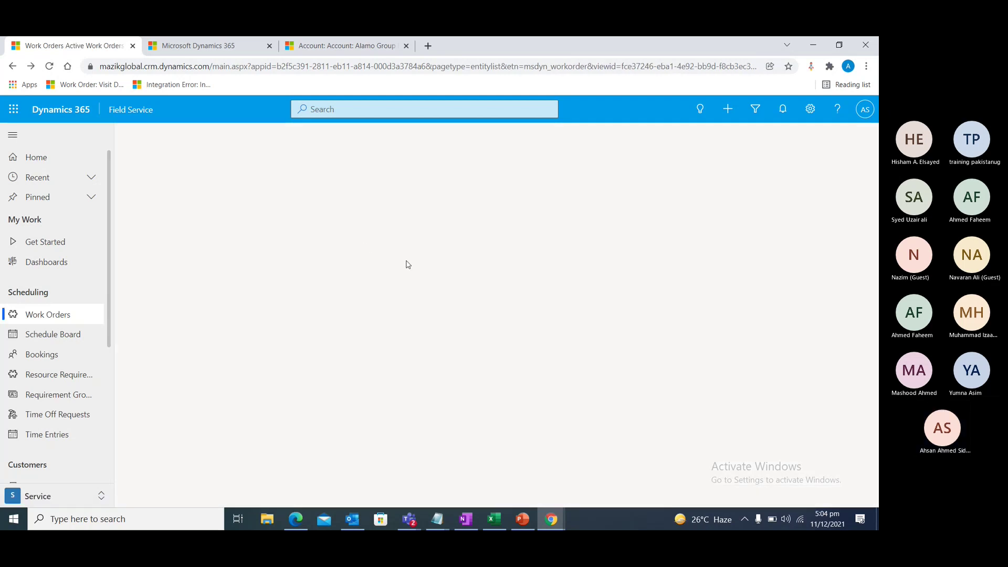
# Return to the Advanced Find query and change its related entity to Work Order Type with Contains Data
pyautogui.moveTo(550, 526)
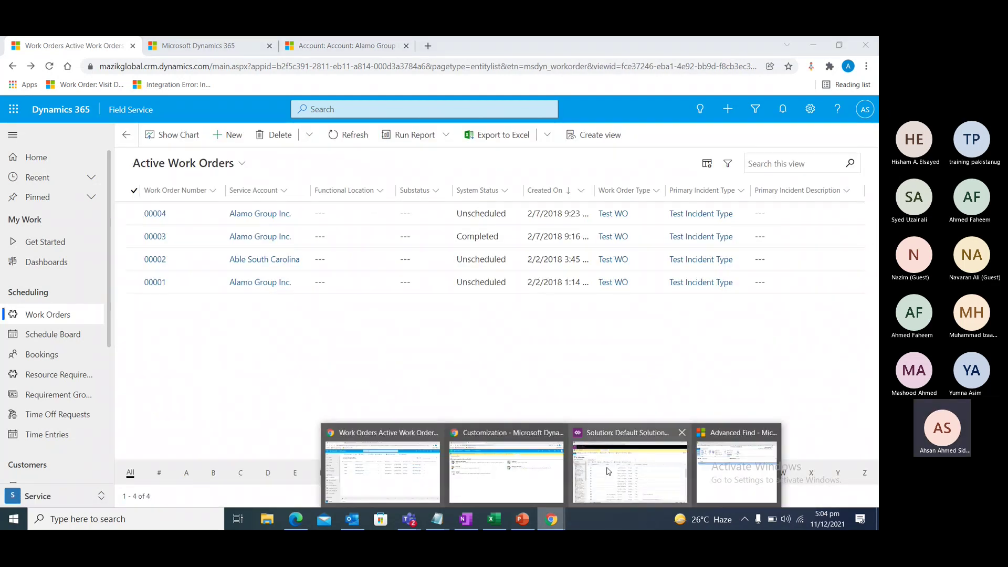
pyautogui.click(756, 473)
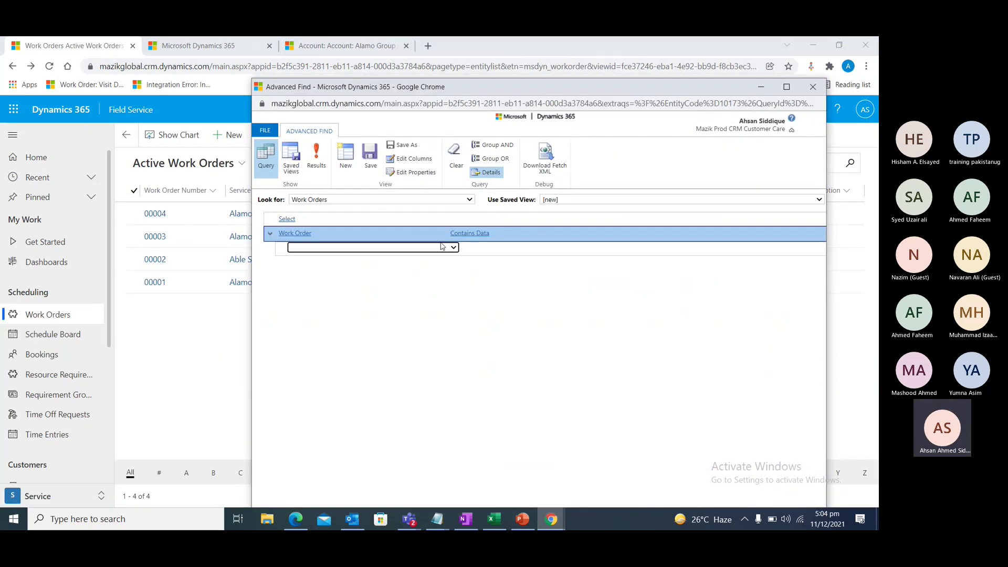
pyautogui.click(384, 234)
pyautogui.scroll(-2, 332, 412)
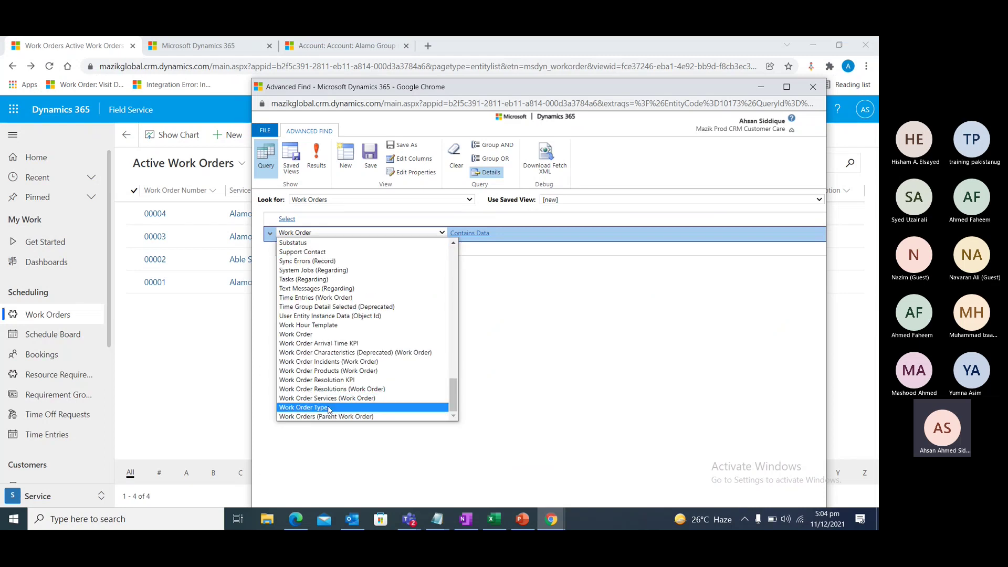
pyautogui.click(331, 408)
pyautogui.click(583, 183)
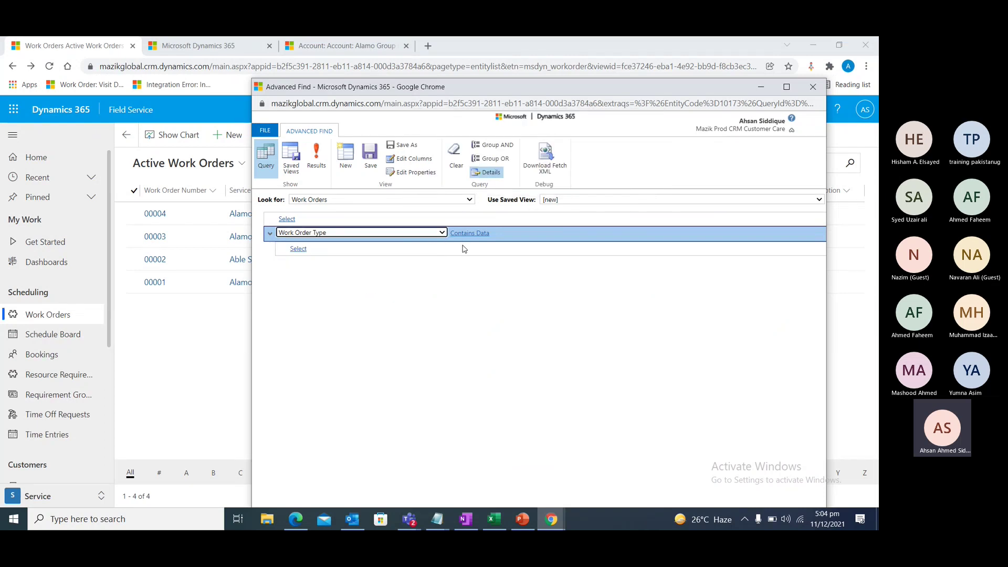
pyautogui.click(508, 233)
pyautogui.click(499, 246)
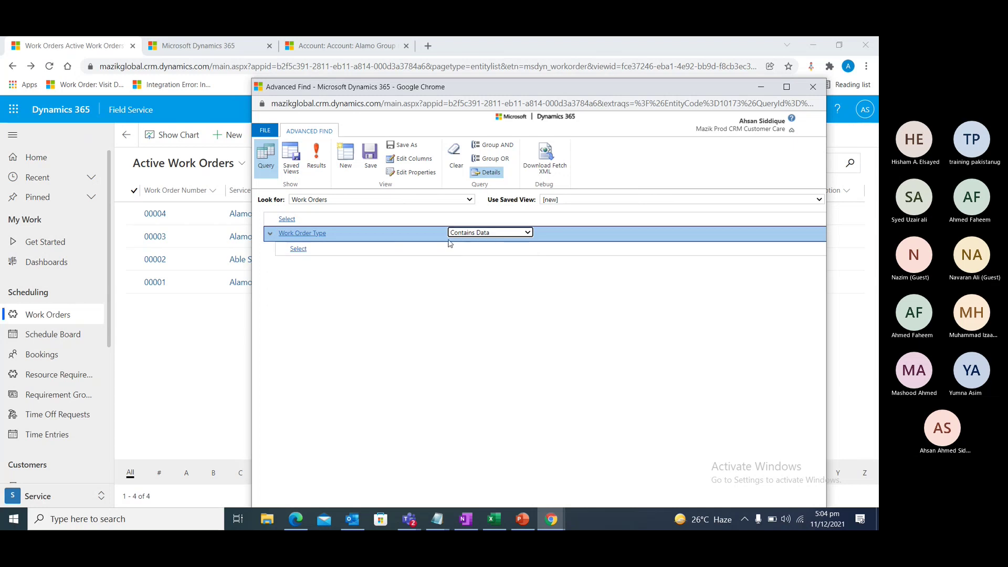
# Try to add Work Order Type as a second related entity in the query
pyautogui.click(309, 233)
pyautogui.scroll(-15, 302, 315)
pyautogui.scroll(-15, 303, 344)
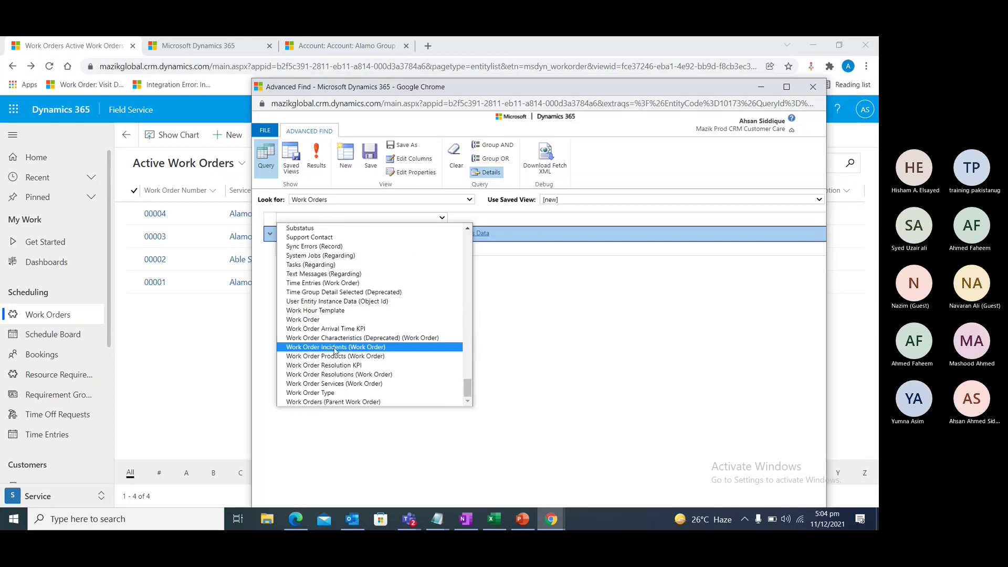
pyautogui.click(341, 393)
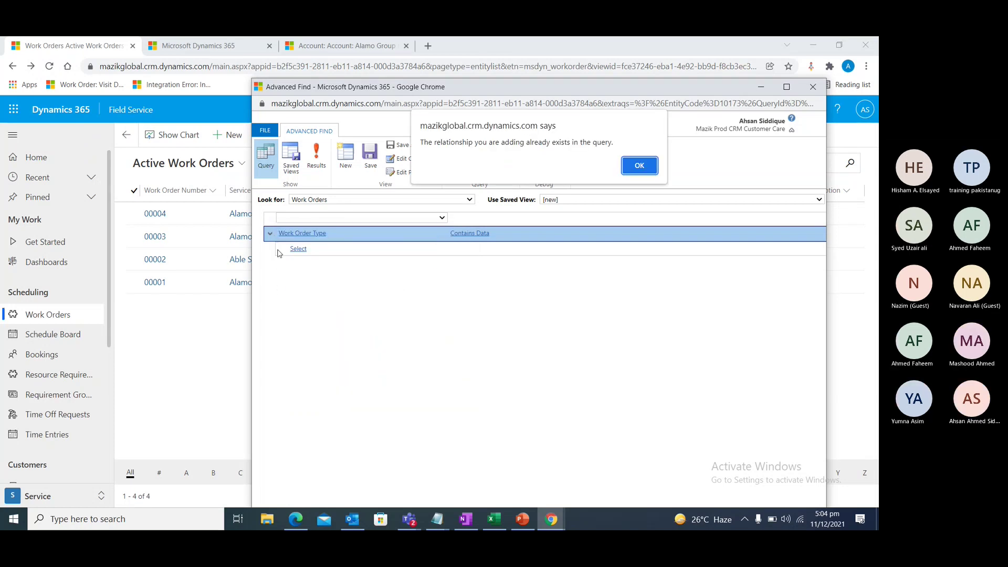
pyautogui.click(640, 165)
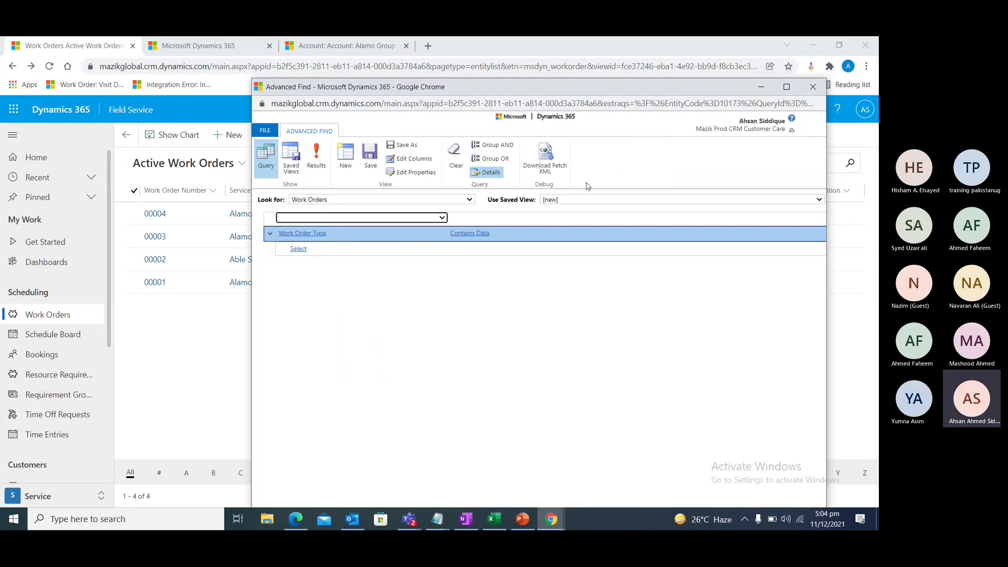
# Delete and re-add the Work Order Type related entity, and close Advanced Find without saving the query
pyautogui.click(271, 237)
pyautogui.click(292, 260)
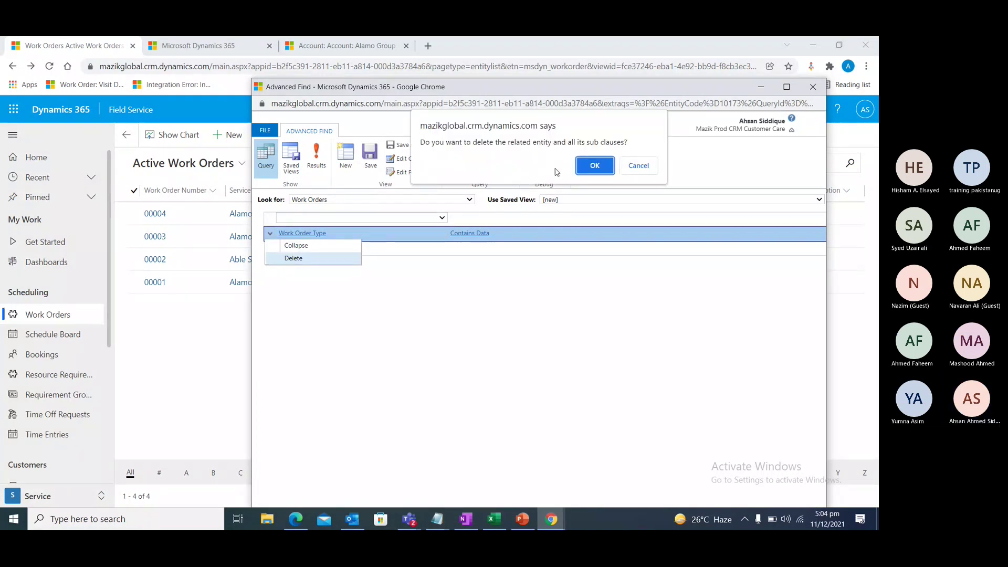
pyautogui.click(589, 168)
pyautogui.click(441, 218)
pyautogui.scroll(-5, 362, 322)
pyautogui.scroll(-10, 362, 322)
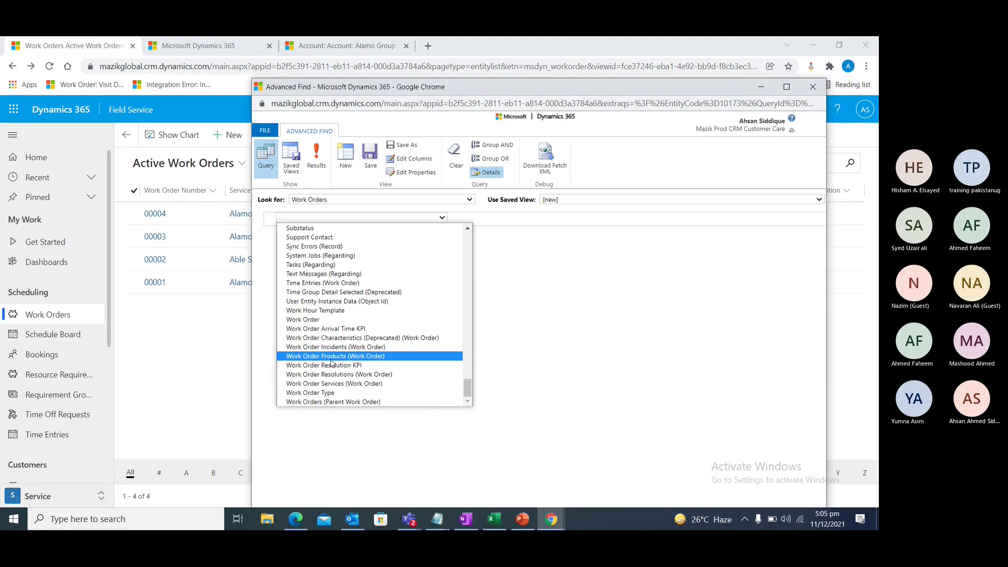
pyautogui.click(329, 395)
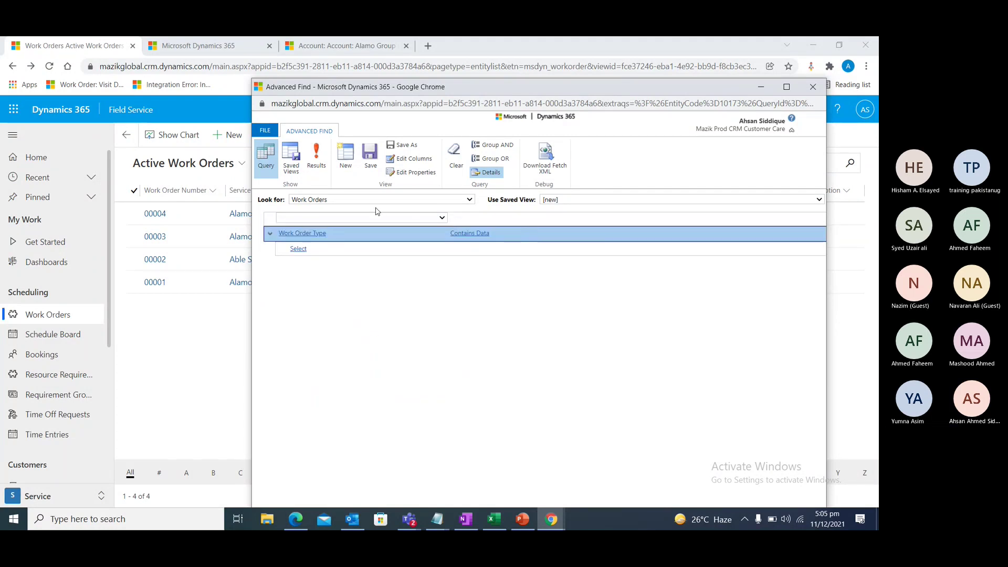
pyautogui.click(813, 87)
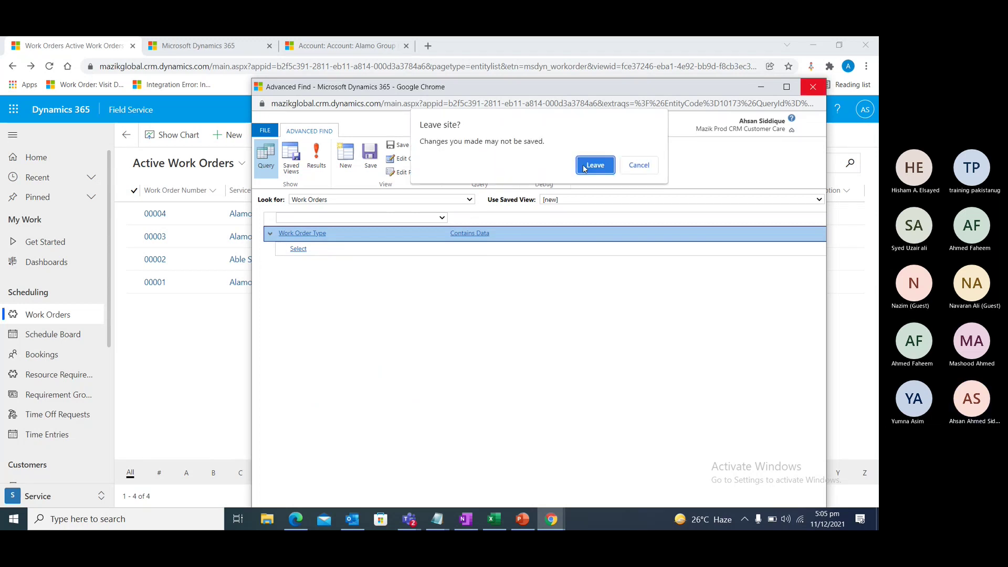
pyautogui.click(595, 165)
# Reopen Advanced Find for Work Orders and run the Inactive Work Orders system view
pyautogui.click(755, 109)
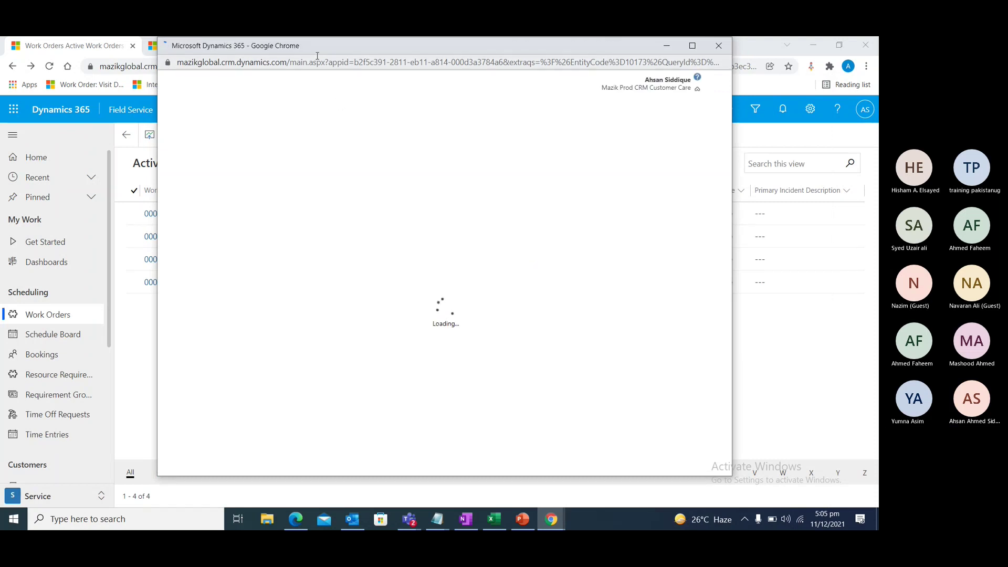
pyautogui.moveTo(315, 51); pyautogui.dragTo(305, 61)
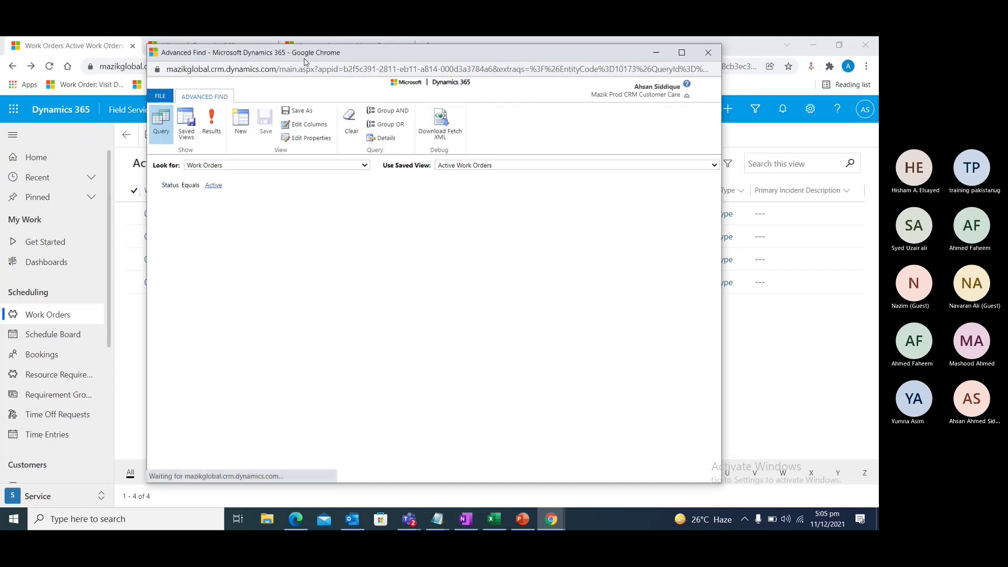
pyautogui.click(445, 166)
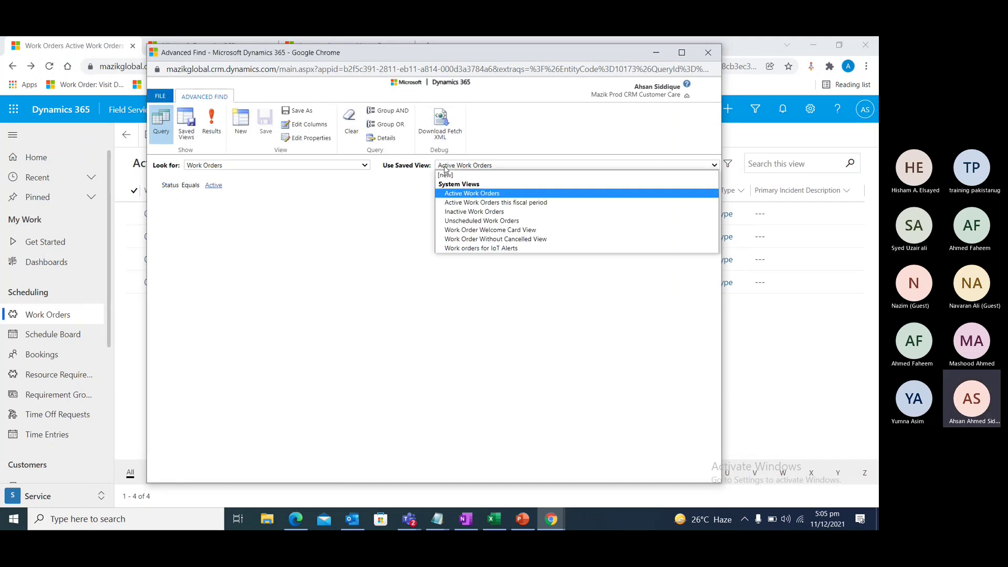
pyautogui.click(452, 212)
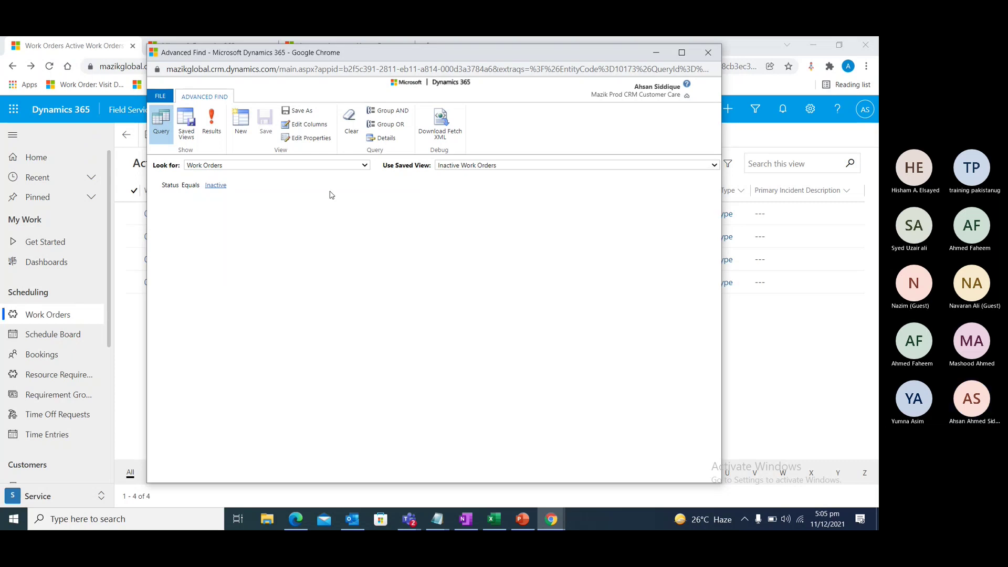
pyautogui.click(212, 119)
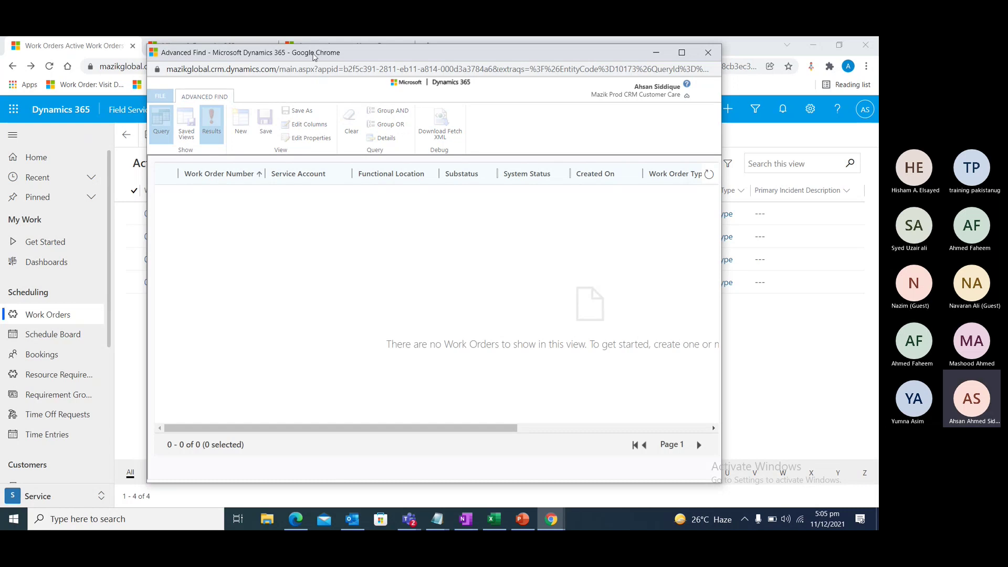
# Close Advanced Find and select work order 00001 in the Active Work Orders list
pyautogui.moveTo(311, 53); pyautogui.dragTo(466, 62)
pyautogui.click(812, 63)
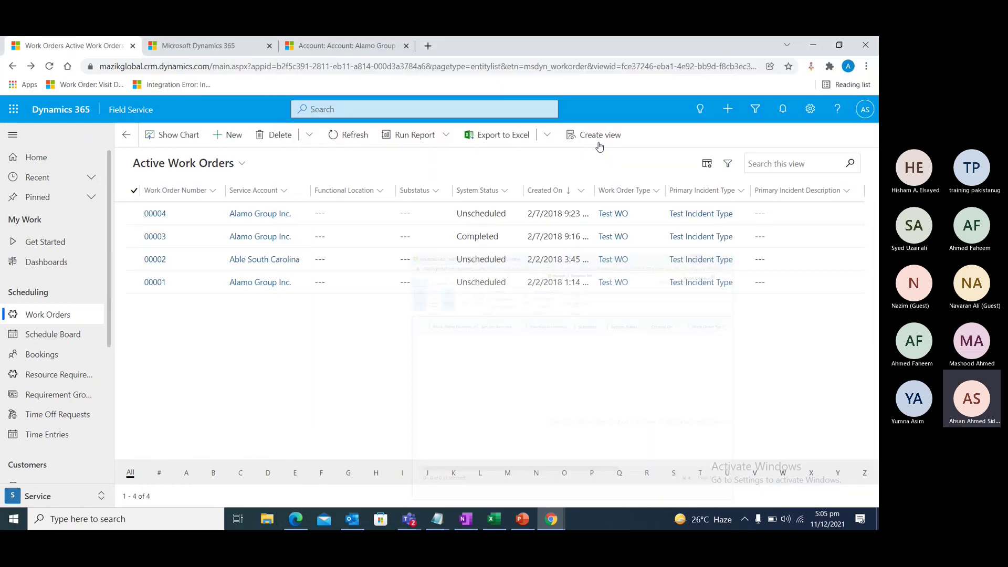
pyautogui.click(139, 286)
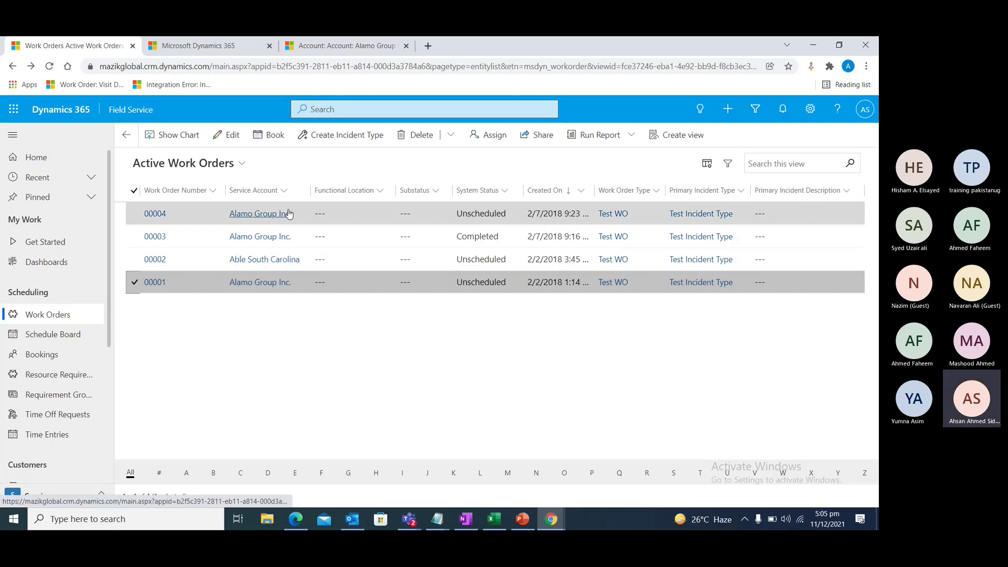
pyautogui.click(450, 136)
pyautogui.click(339, 165)
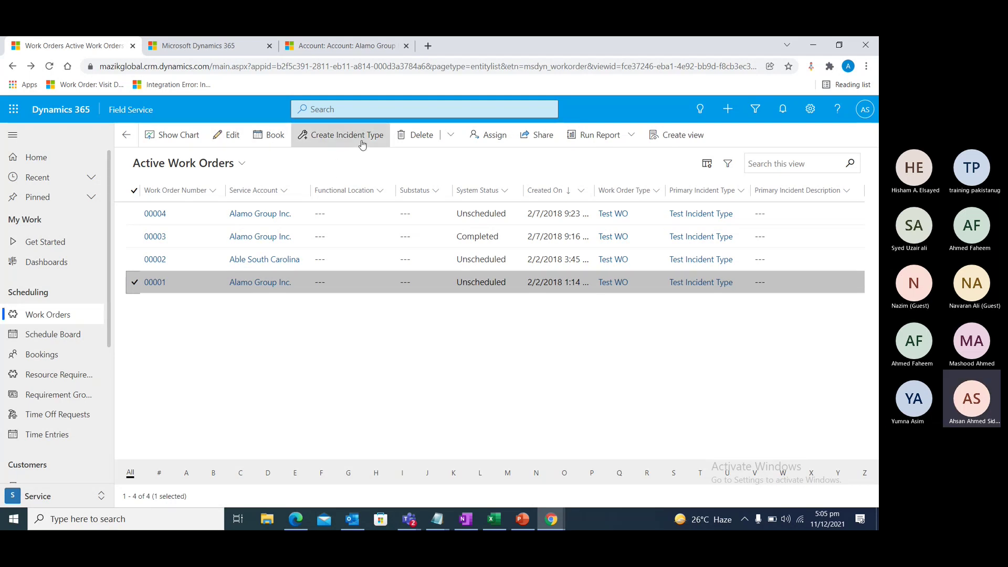
pyautogui.click(240, 166)
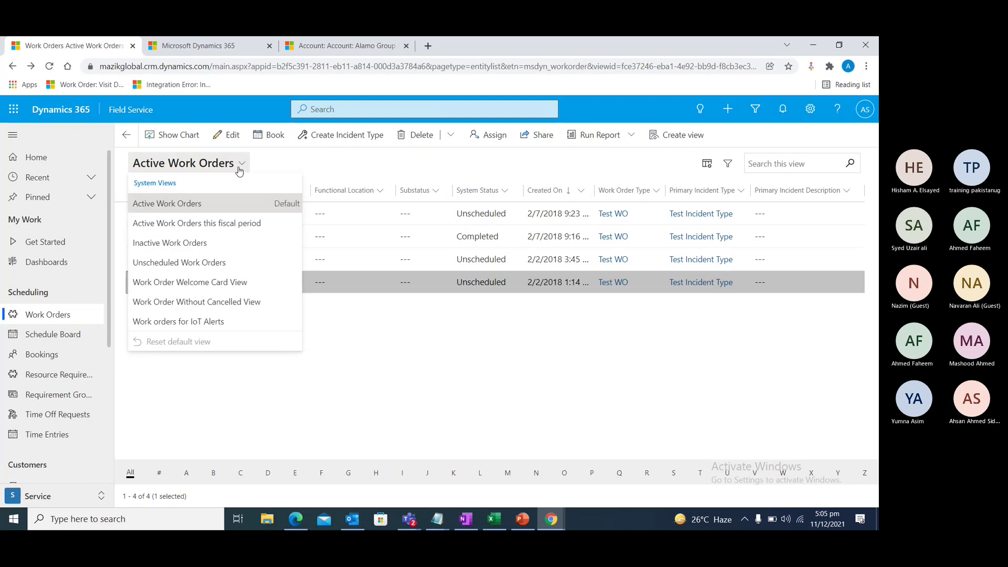
pyautogui.click(240, 169)
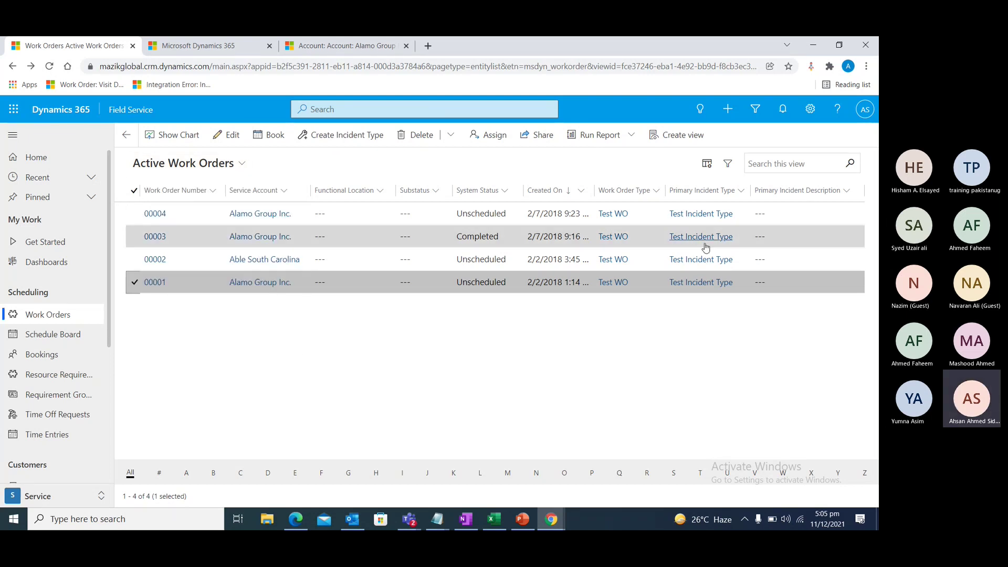
# Switch to the open Advanced Find window and start a new Work Orders query in place of the Inactive Work Orders view
pyautogui.click(552, 519)
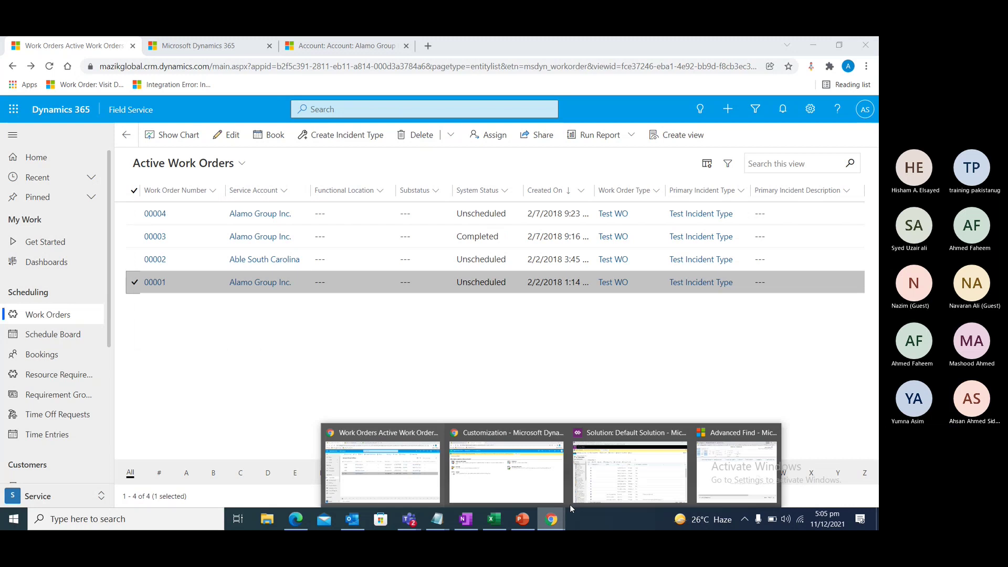
pyautogui.click(736, 469)
pyautogui.click(407, 176)
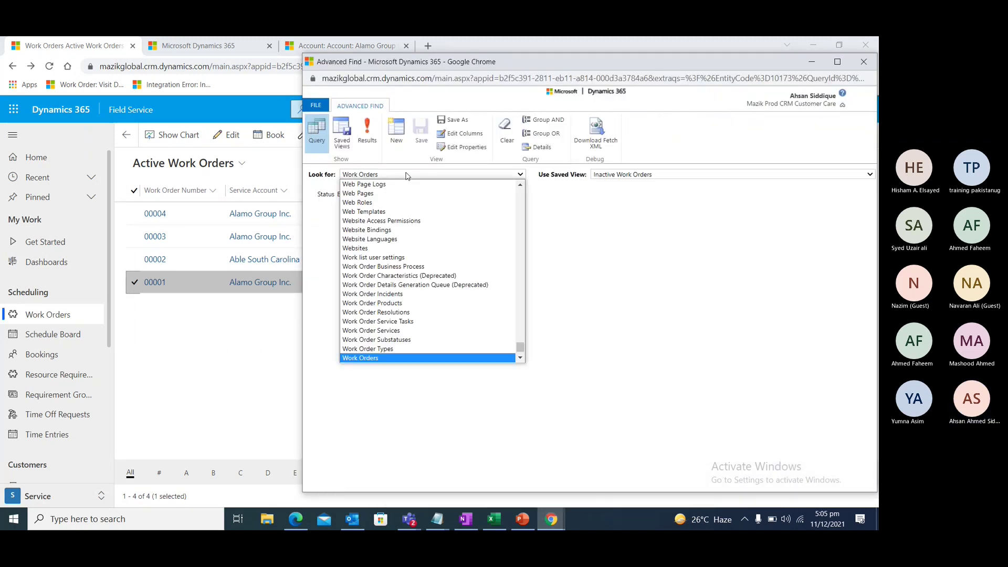
pyautogui.click(619, 174)
pyautogui.click(618, 175)
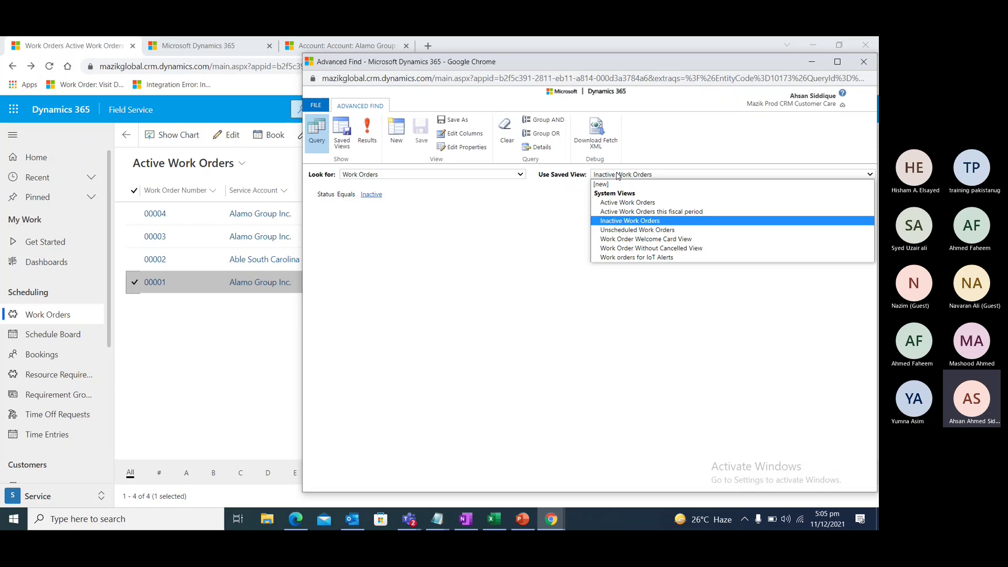
pyautogui.click(613, 185)
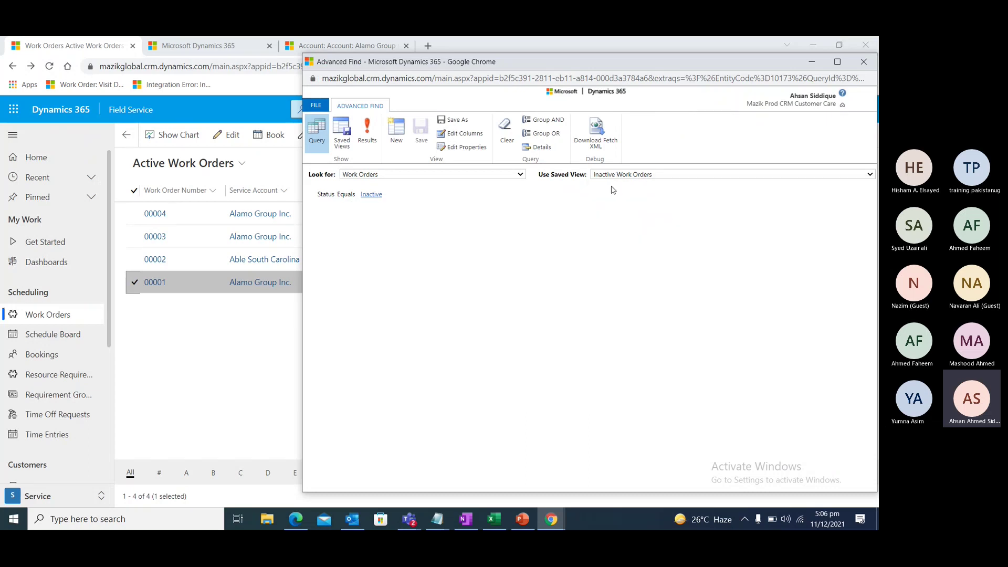
# Add Work Order Type as a related entity in the Work Orders query
pyautogui.click(384, 193)
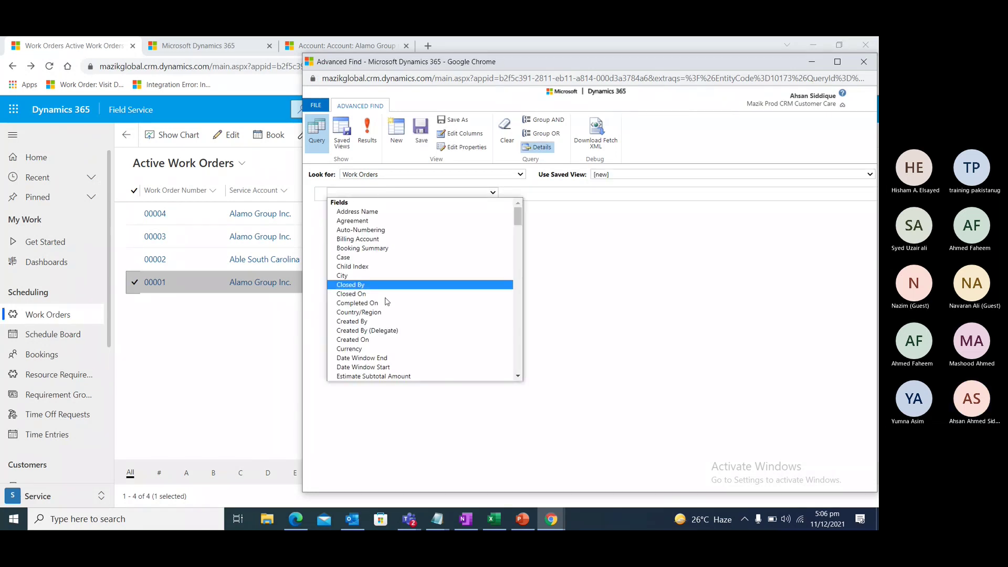
pyautogui.scroll(-10, 380, 315)
pyautogui.scroll(-2, 378, 341)
pyautogui.click(376, 370)
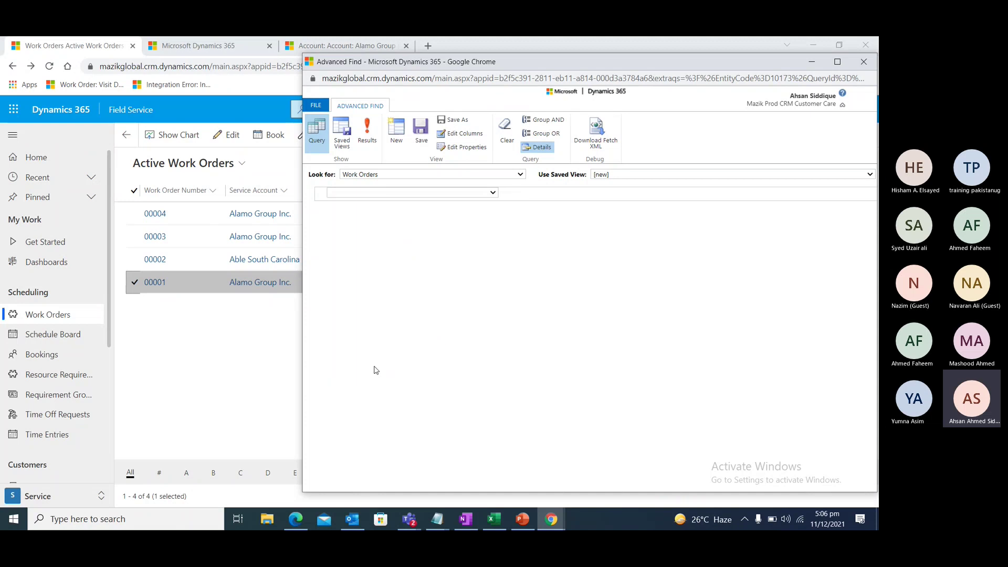
pyautogui.click(493, 193)
pyautogui.scroll(-15, 378, 315)
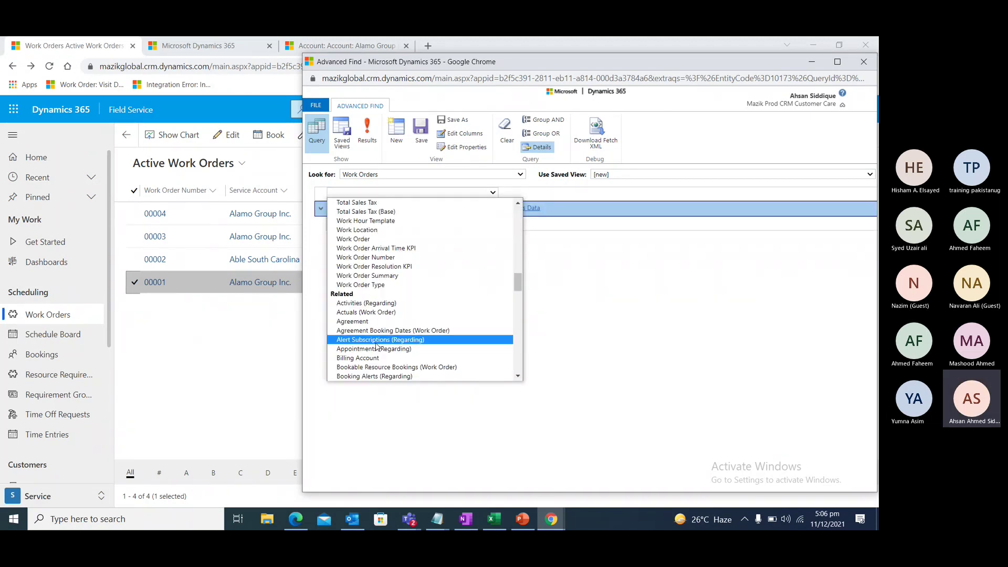
pyautogui.scroll(-5, 376, 344)
pyautogui.click(368, 295)
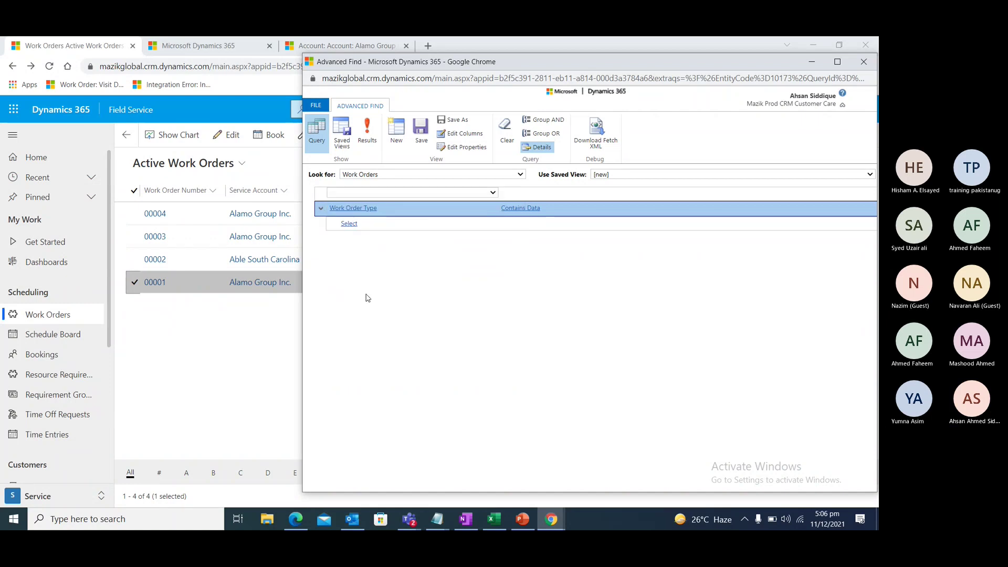
pyautogui.click(321, 238)
pyautogui.click(361, 260)
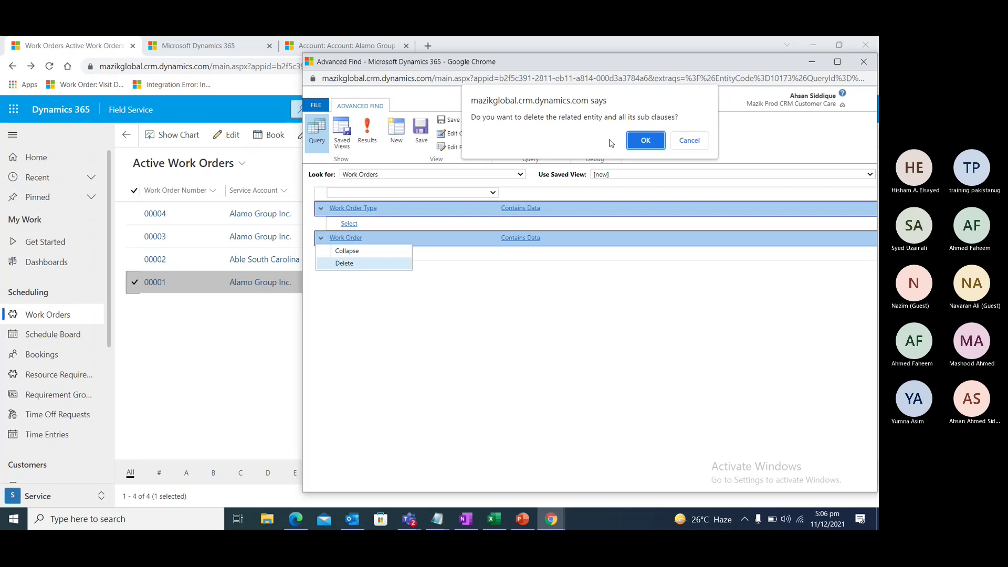
pyautogui.click(646, 139)
# Keep the Work Order Type condition as Contains Data and run the query
pyautogui.click(525, 208)
pyautogui.click(546, 208)
pyautogui.click(545, 221)
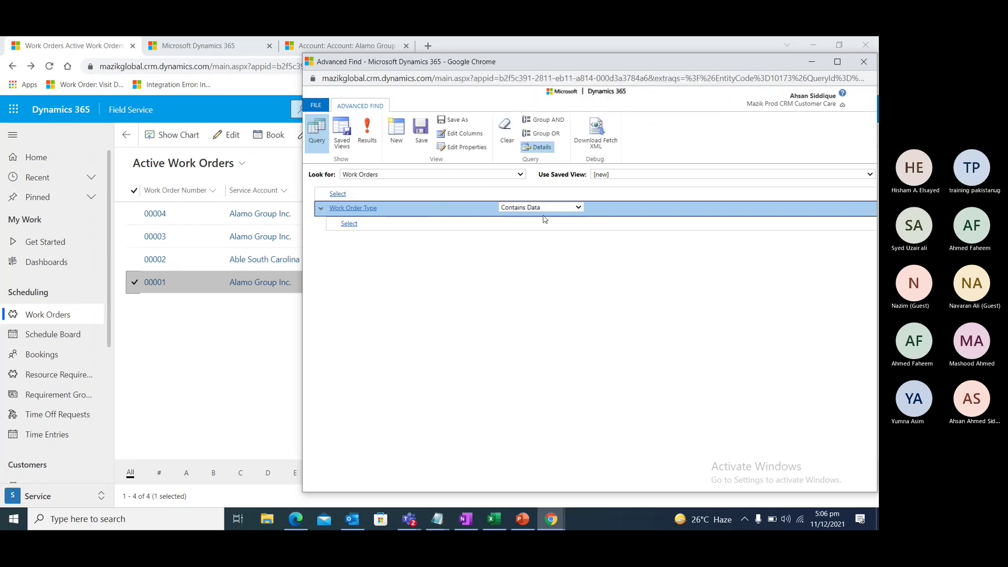
pyautogui.click(369, 135)
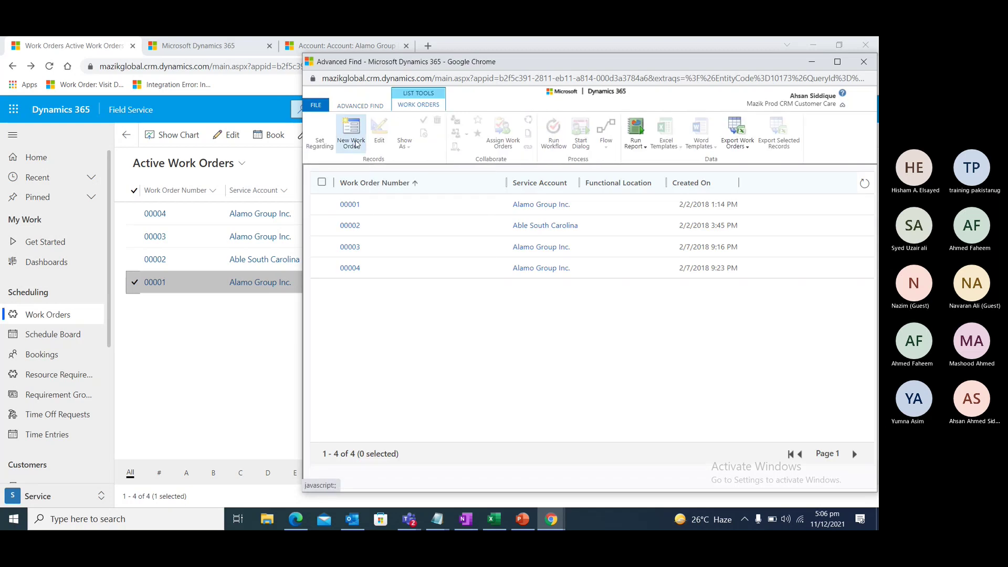
# Return to the query definition and collapse the Work Order Type related entity
pyautogui.click(360, 106)
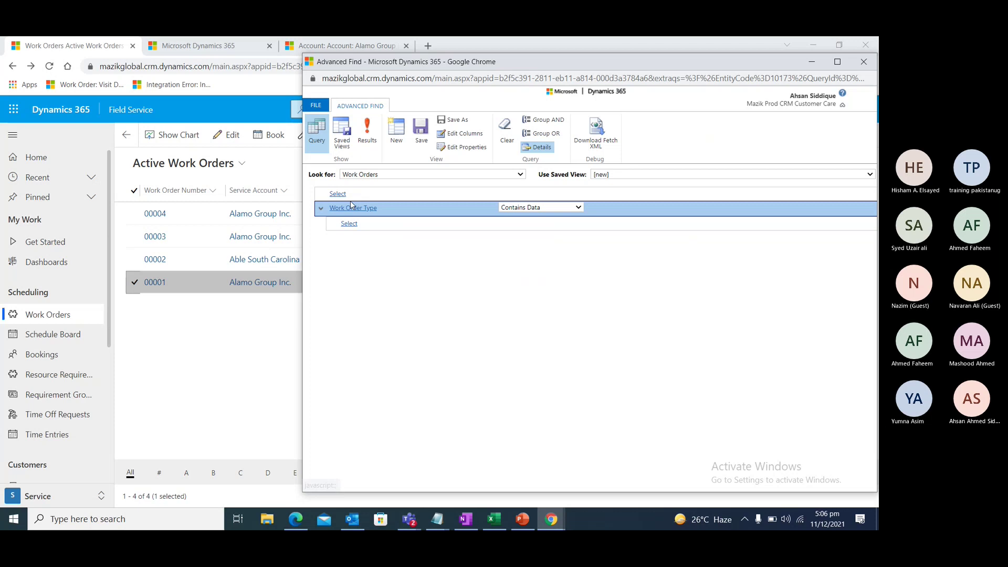
pyautogui.click(321, 208)
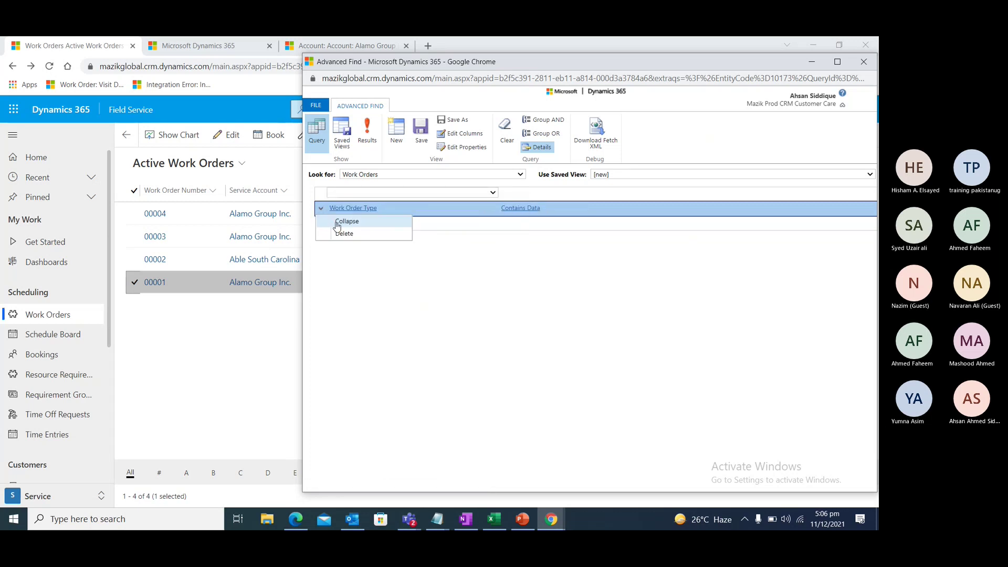
pyautogui.click(338, 224)
pyautogui.click(321, 208)
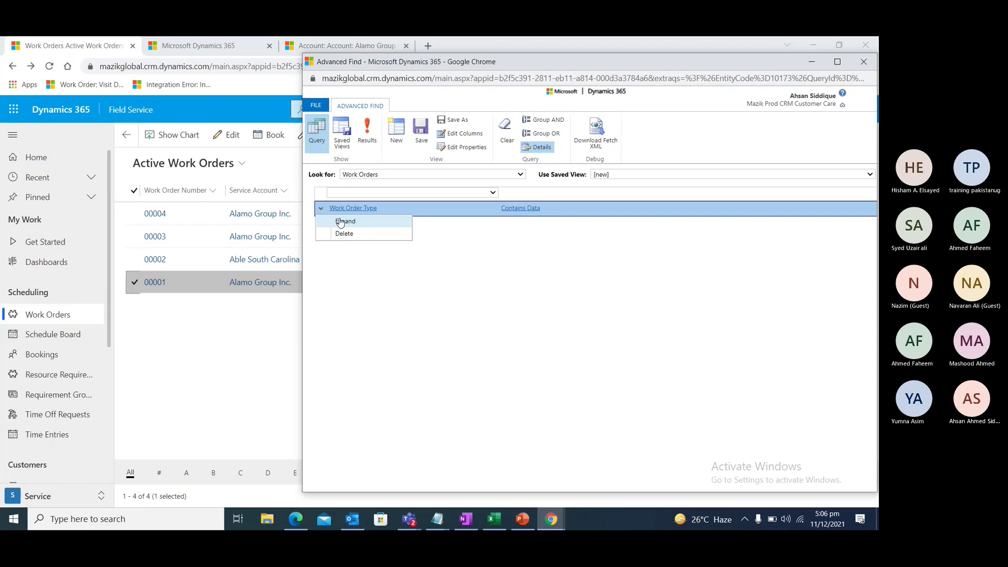
# Try to add Work Order Type as a related entity again, and keep the existing condition as Contains Data
pyautogui.click(394, 193)
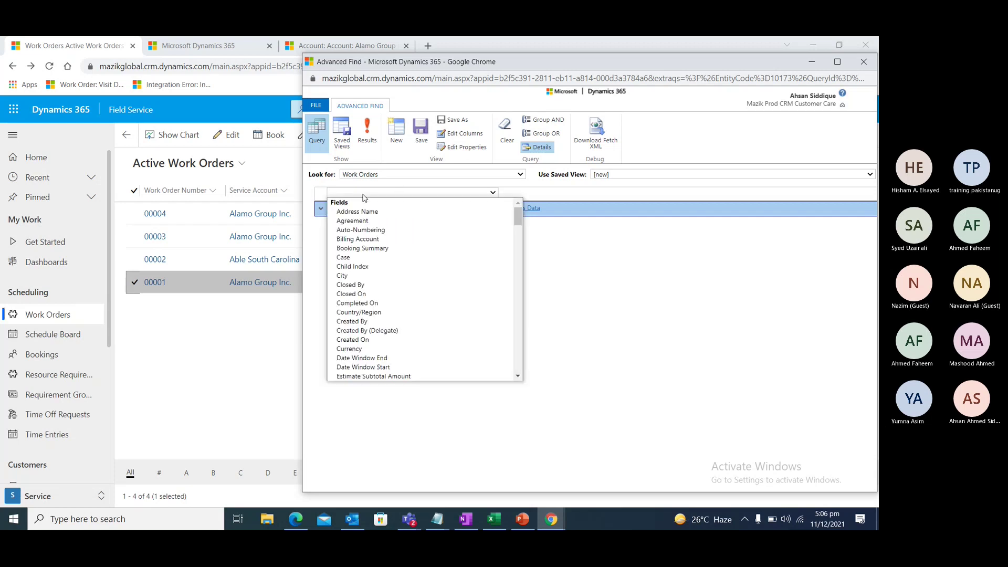
pyautogui.scroll(-15, 370, 242)
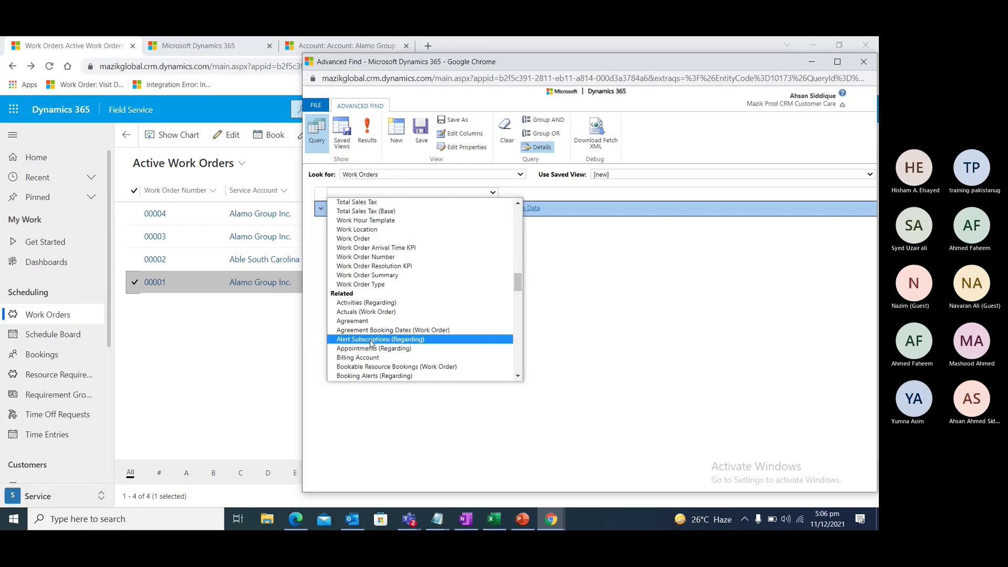
pyautogui.click(362, 365)
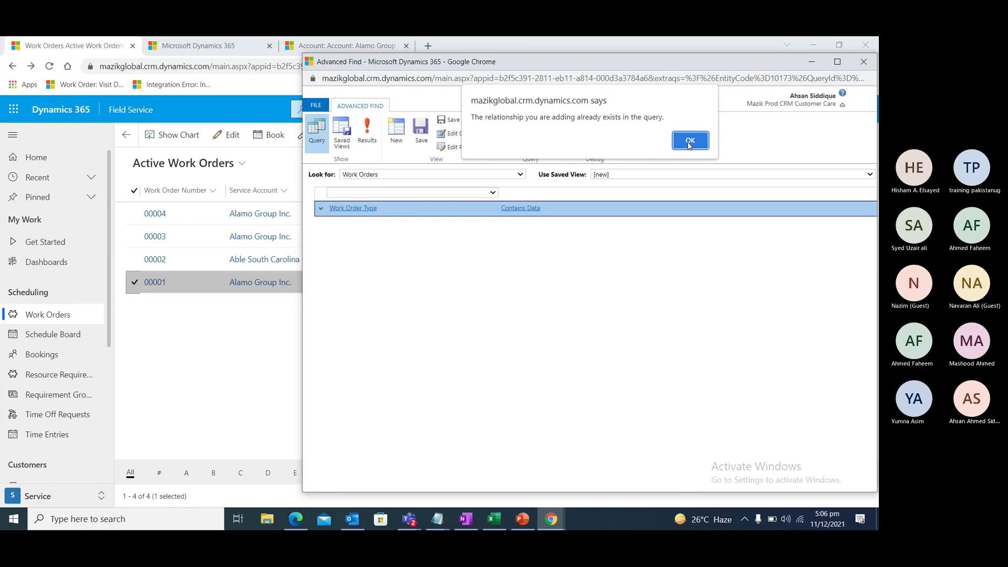
pyautogui.click(689, 141)
pyautogui.click(541, 208)
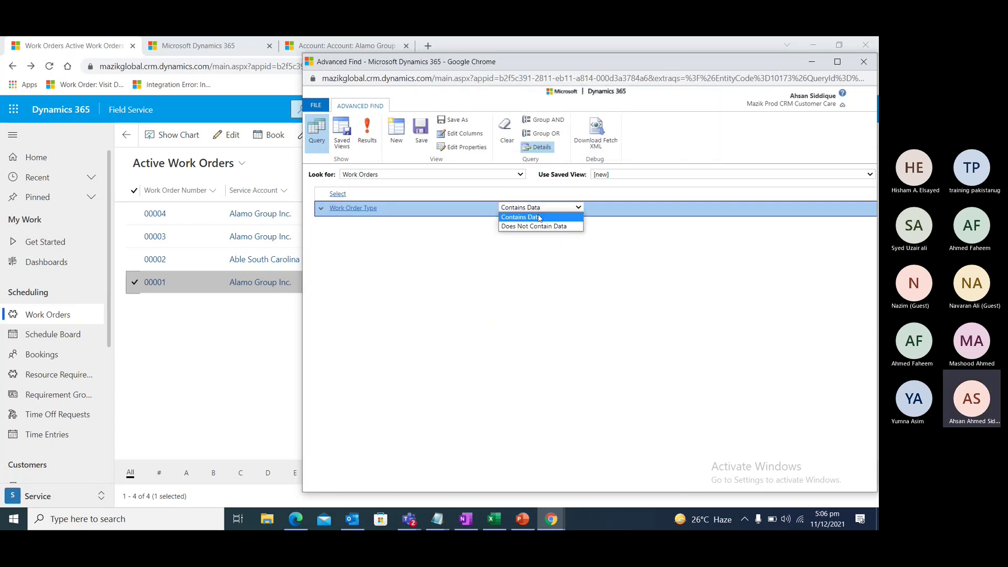
pyautogui.click(539, 220)
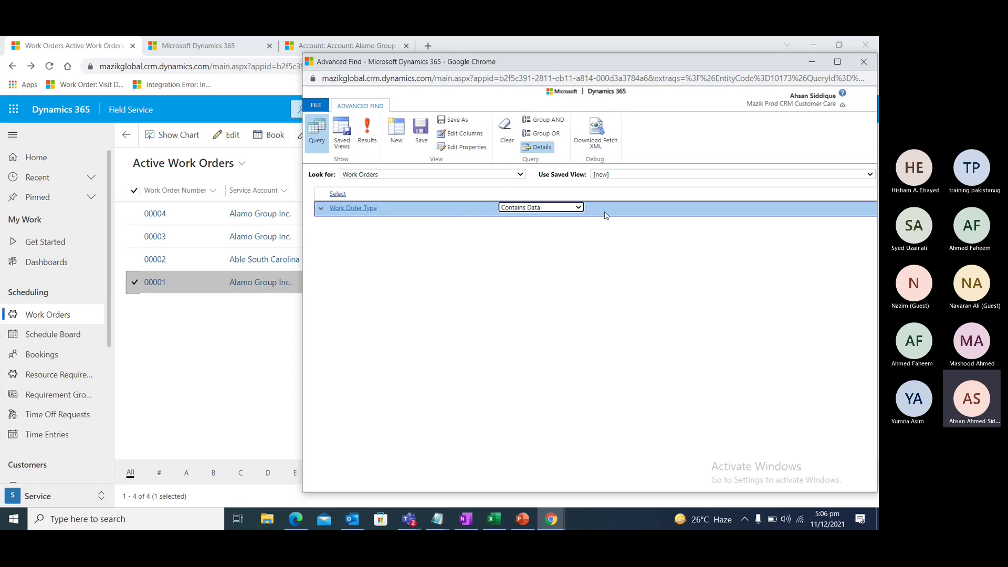
# Open the query's column settings and select Work Order Type as a column to add
pyautogui.click(465, 134)
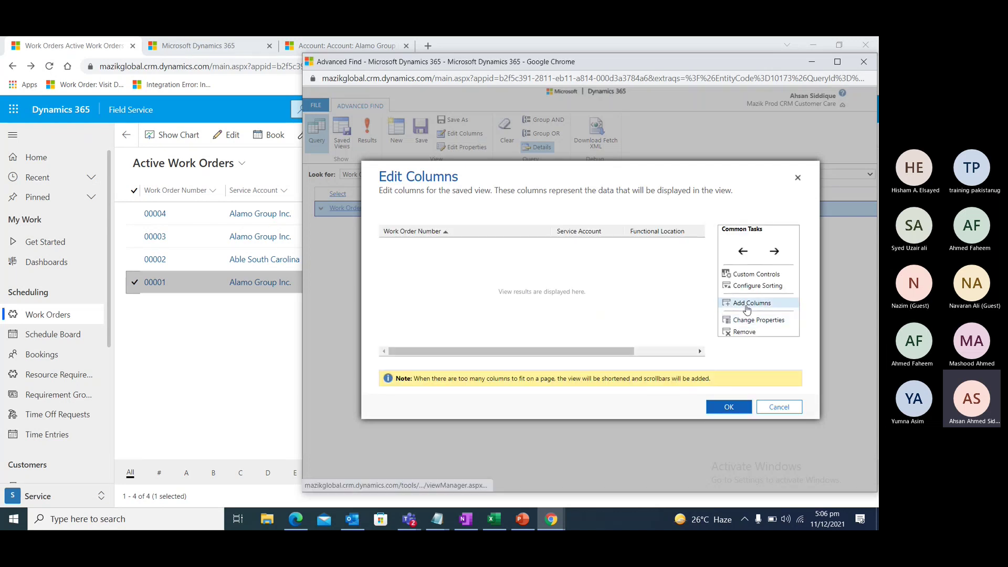
pyautogui.click(735, 303)
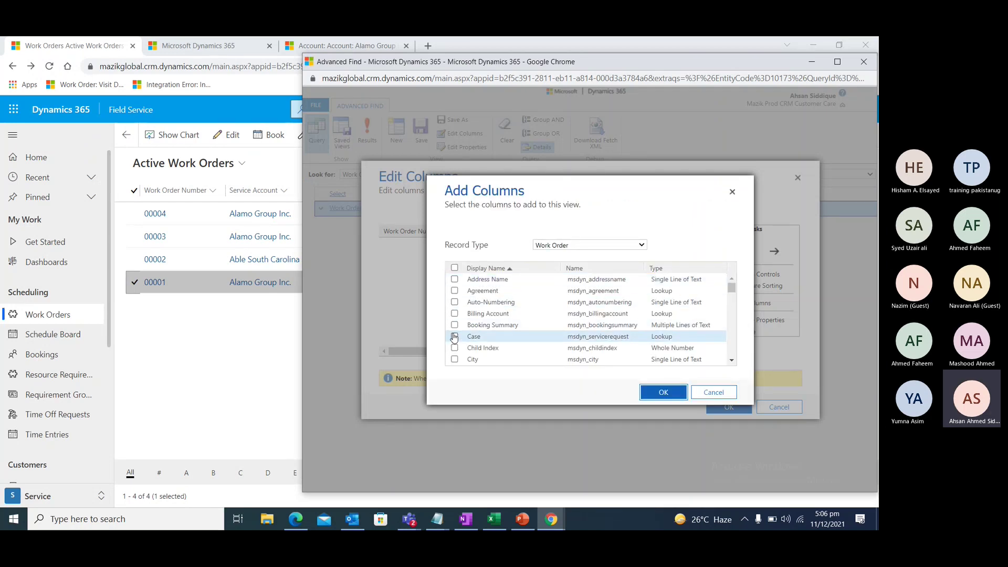
pyautogui.scroll(-10, 462, 336)
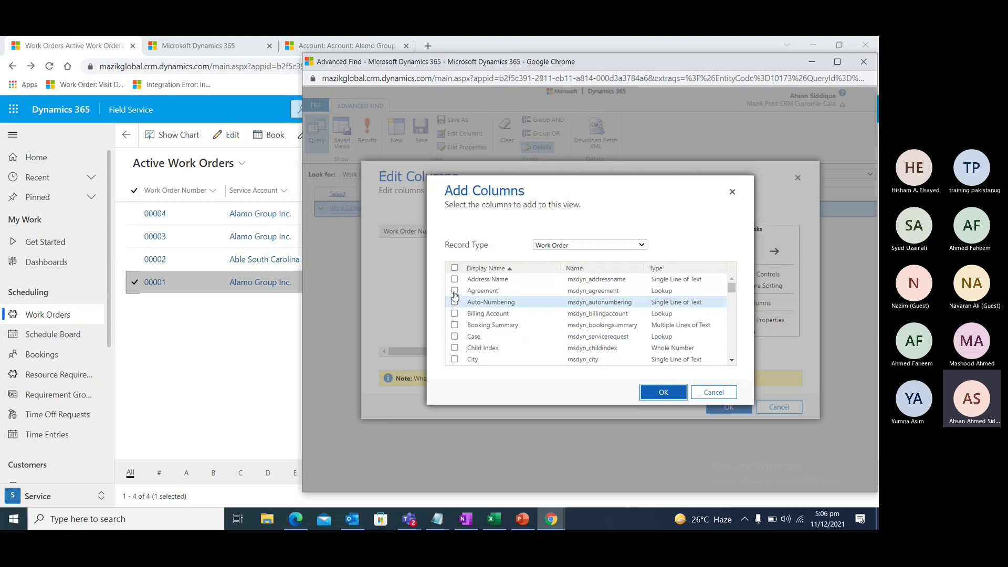
pyautogui.scroll(-10, 479, 331)
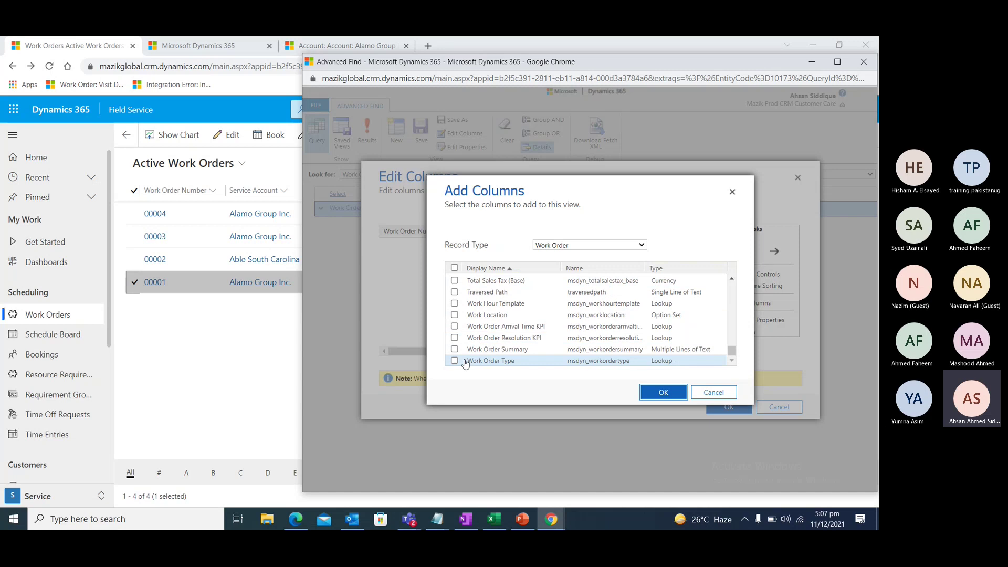
pyautogui.click(455, 362)
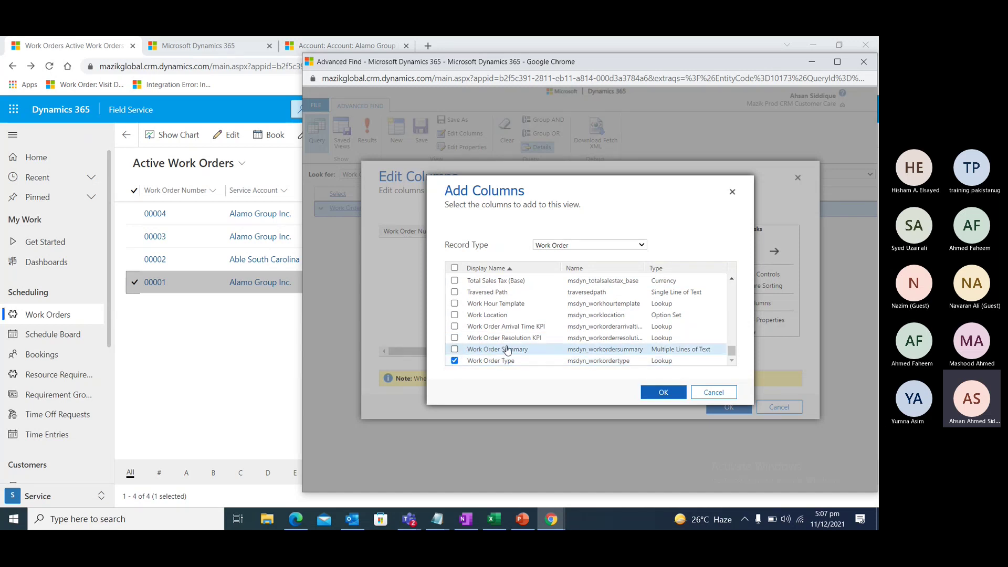
# Select Owner and Case among the further Work Order columns to add to the query results
pyautogui.scroll(4, 507, 350)
pyautogui.click(454, 350)
pyautogui.scroll(3, 457, 353)
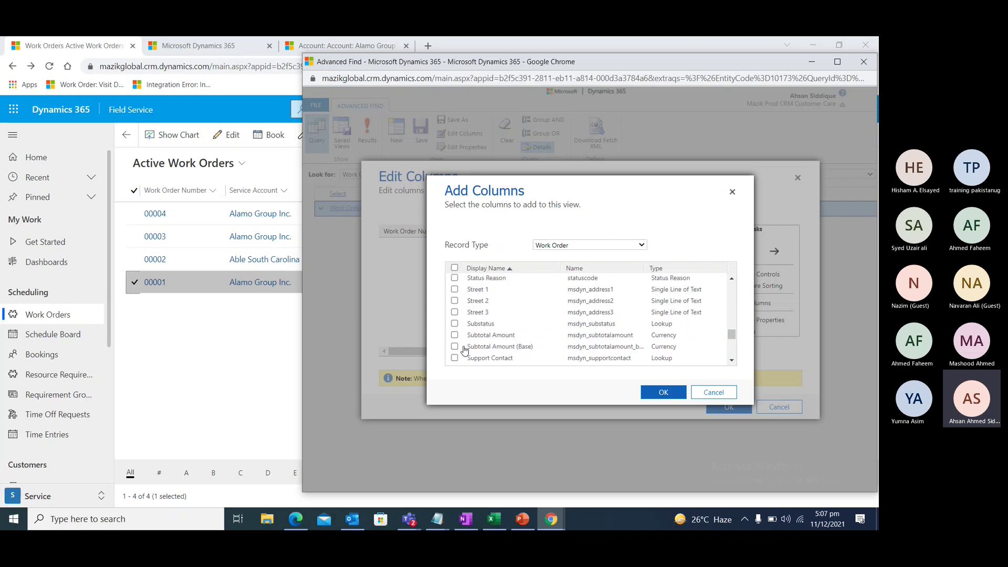
pyautogui.scroll(2, 463, 339)
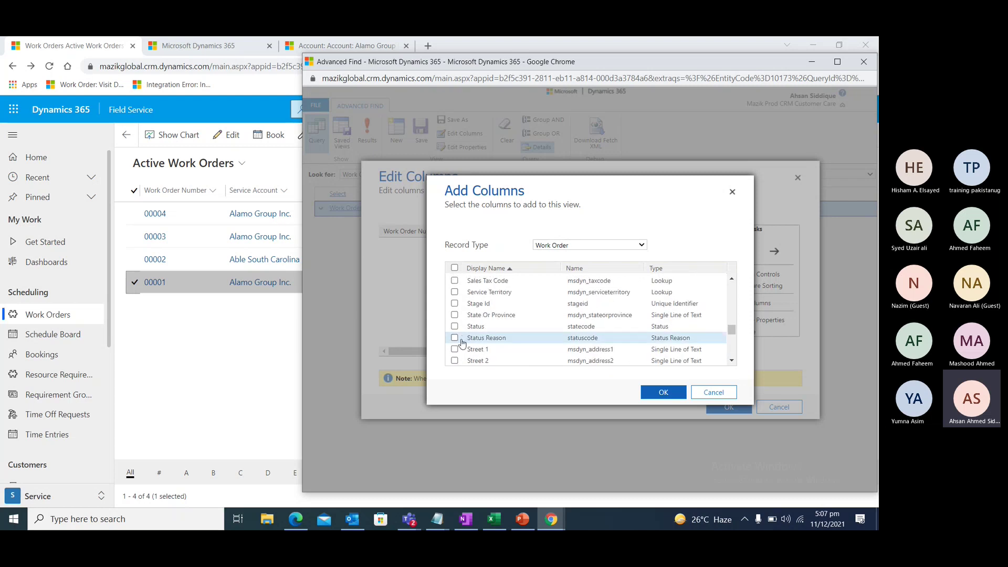
pyautogui.scroll(5, 456, 342)
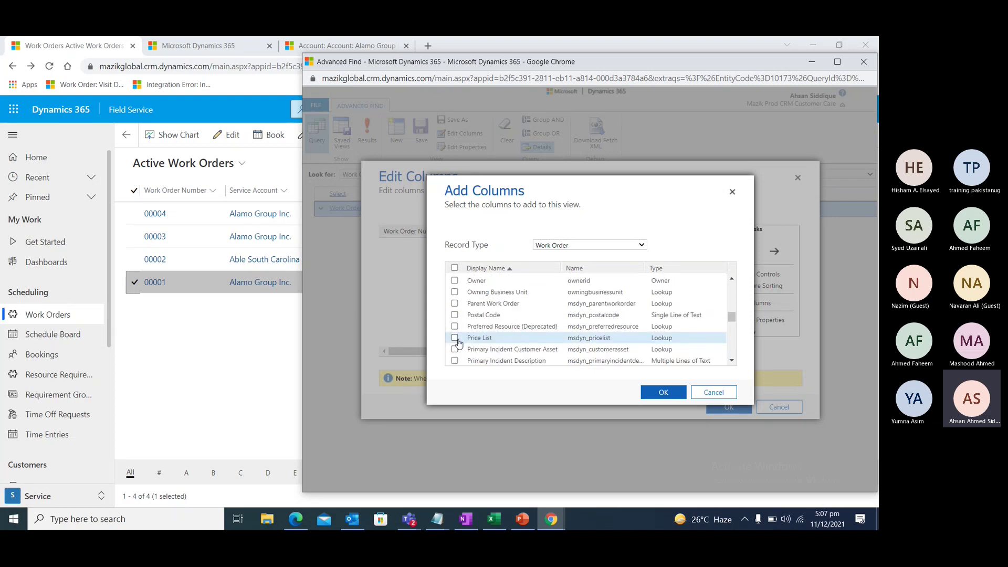
pyautogui.scroll(2, 455, 341)
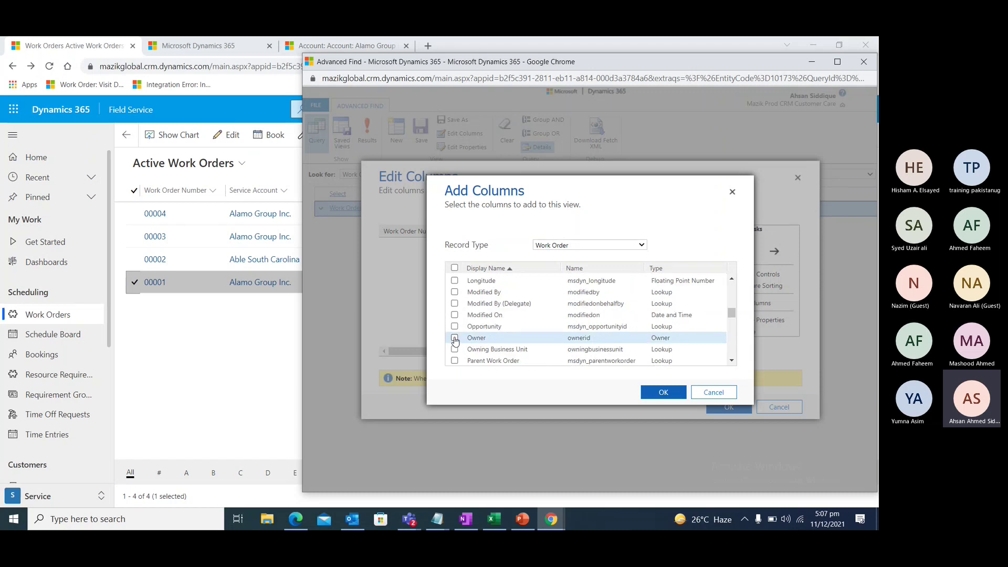
pyautogui.scroll(8, 455, 340)
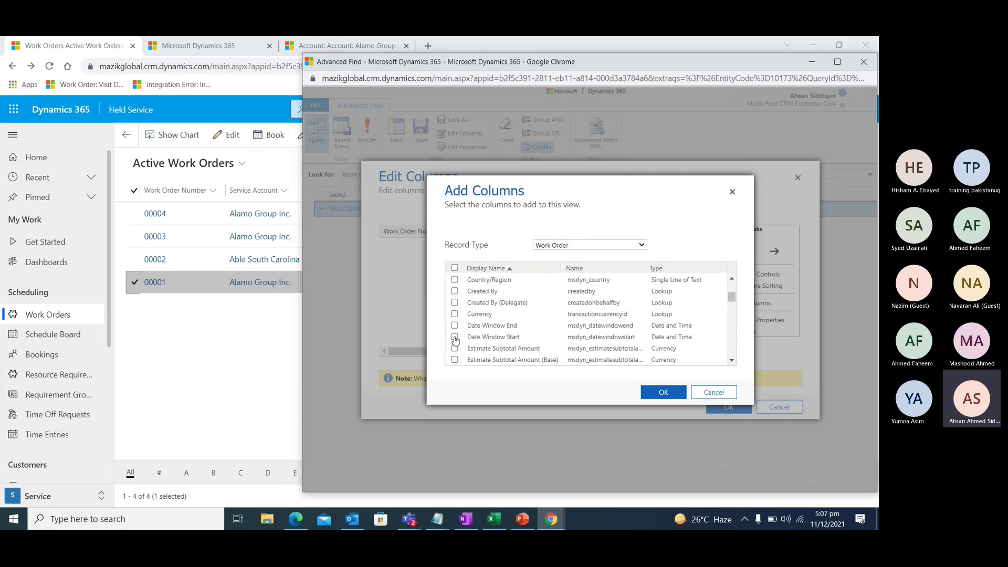
pyautogui.scroll(2, 455, 340)
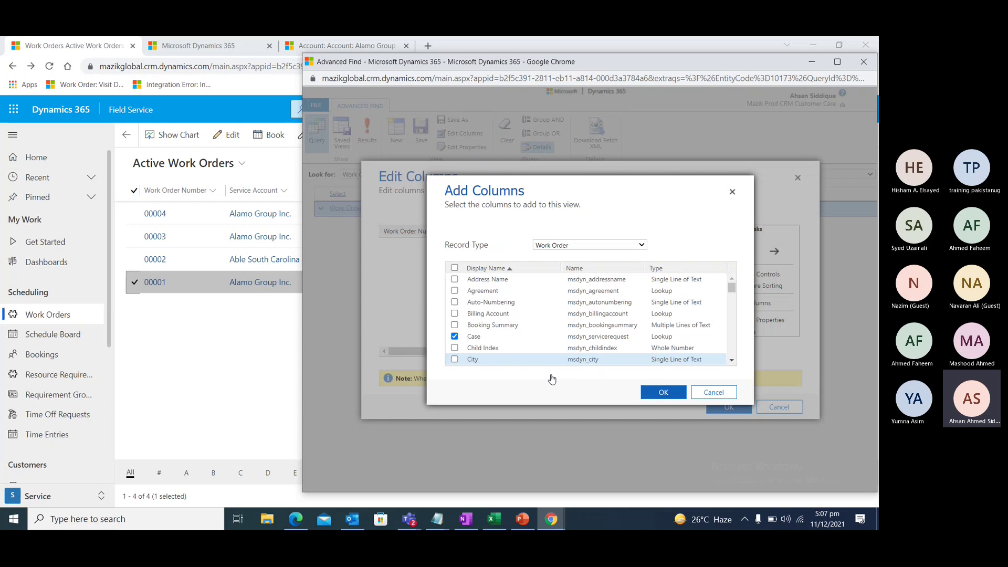
# Apply the added columns to the query and run it
pyautogui.click(646, 394)
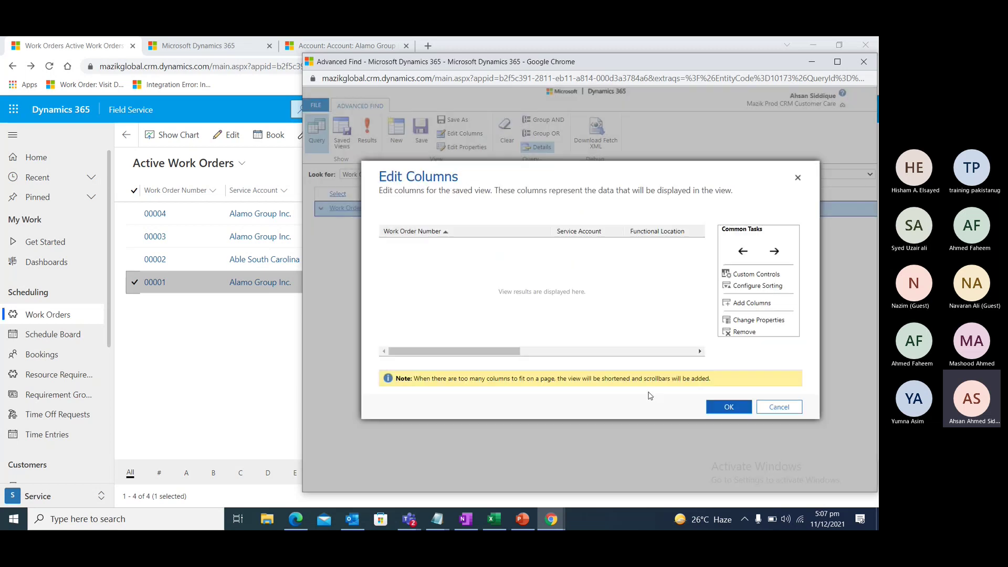
pyautogui.click(723, 409)
pyautogui.click(375, 133)
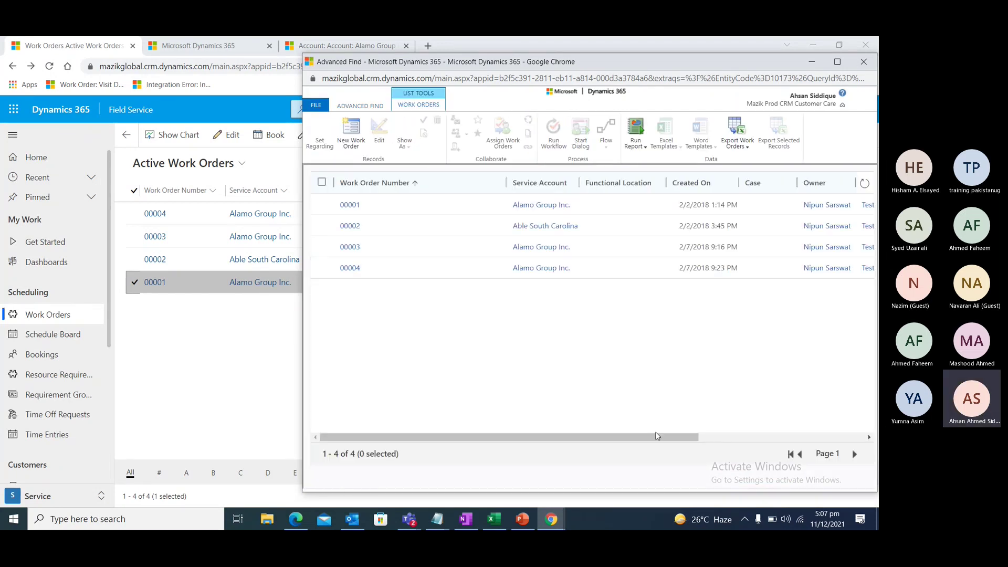
# Review the remaining columns of the work order query results, through to Total Amount and Work Order Type
pyautogui.moveTo(675, 436); pyautogui.dragTo(760, 437)
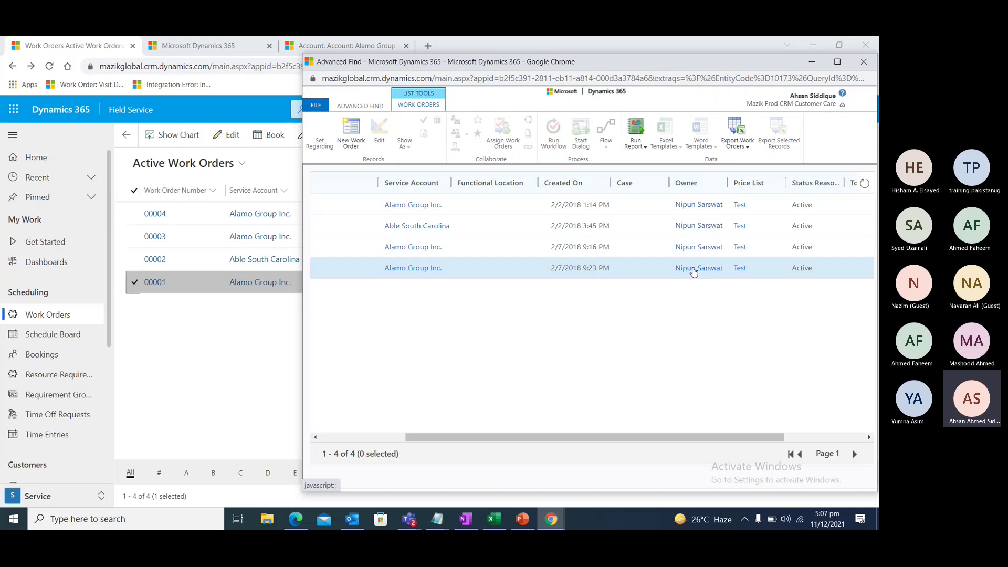
pyautogui.moveTo(739, 437); pyautogui.dragTo(808, 437)
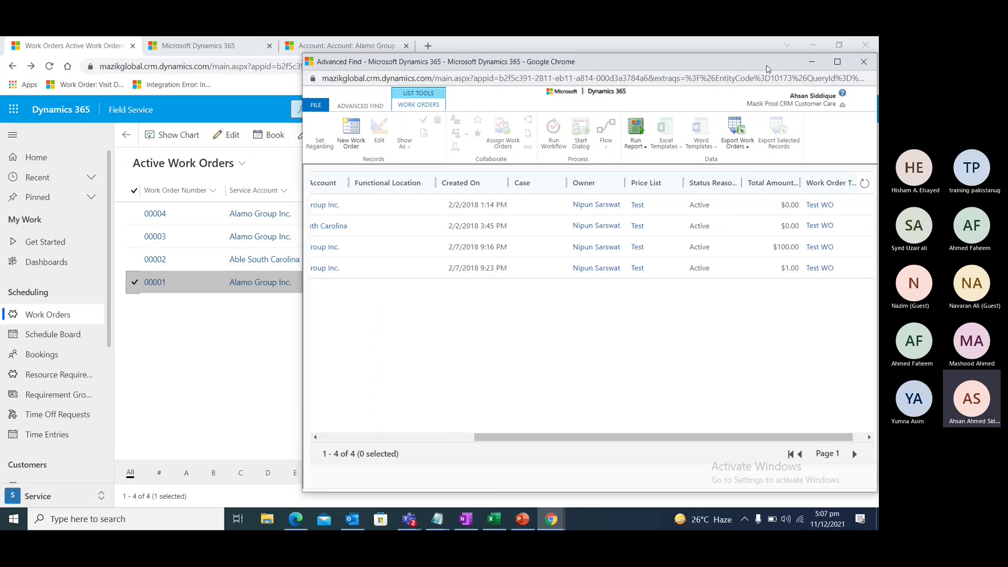
pyautogui.moveTo(767, 66); pyautogui.dragTo(878, 90)
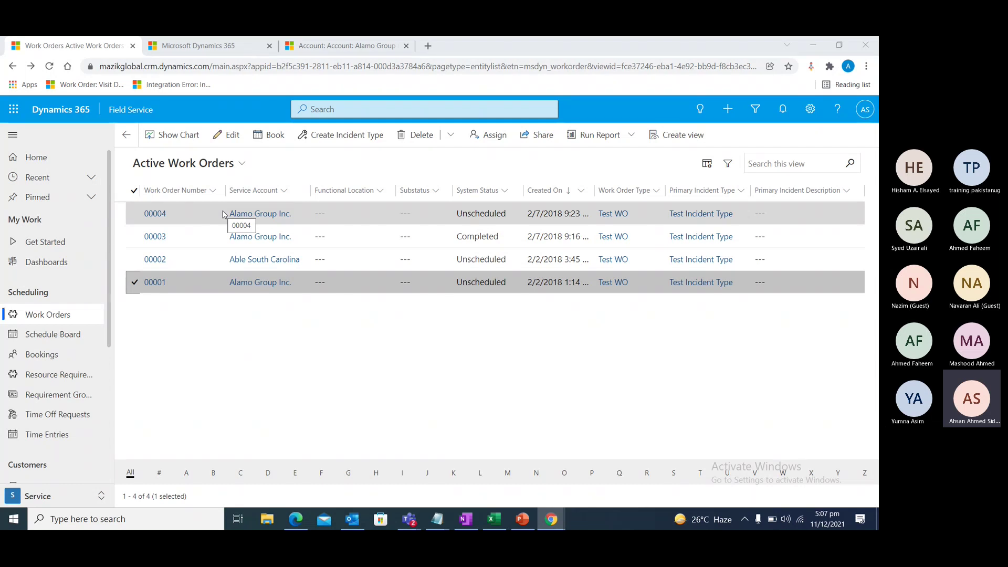
pyautogui.moveTo(878, 113); pyautogui.dragTo(386, 79)
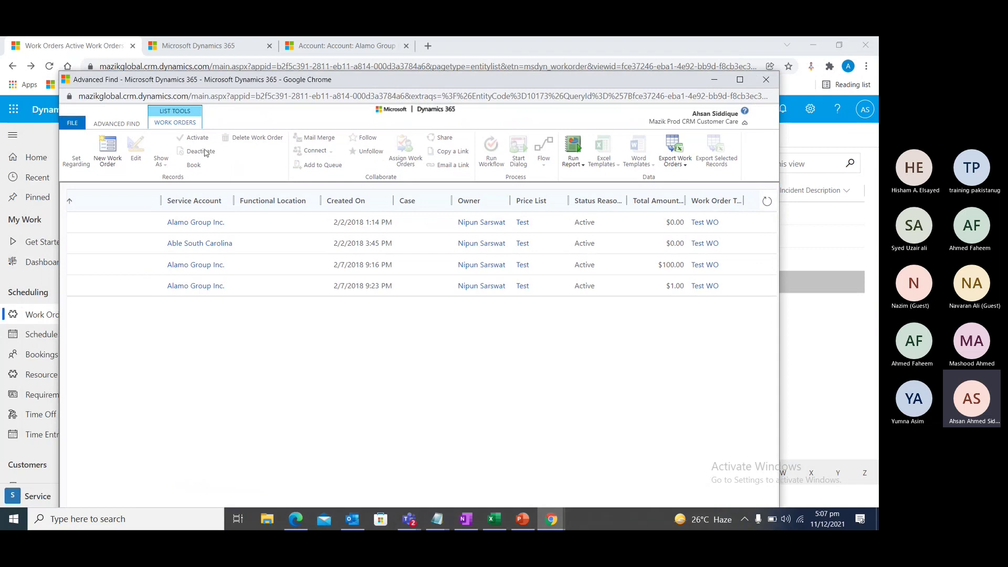
# Reopen the query's column settings and look through the Work Order columns available to add, without adding any
pyautogui.click(134, 125)
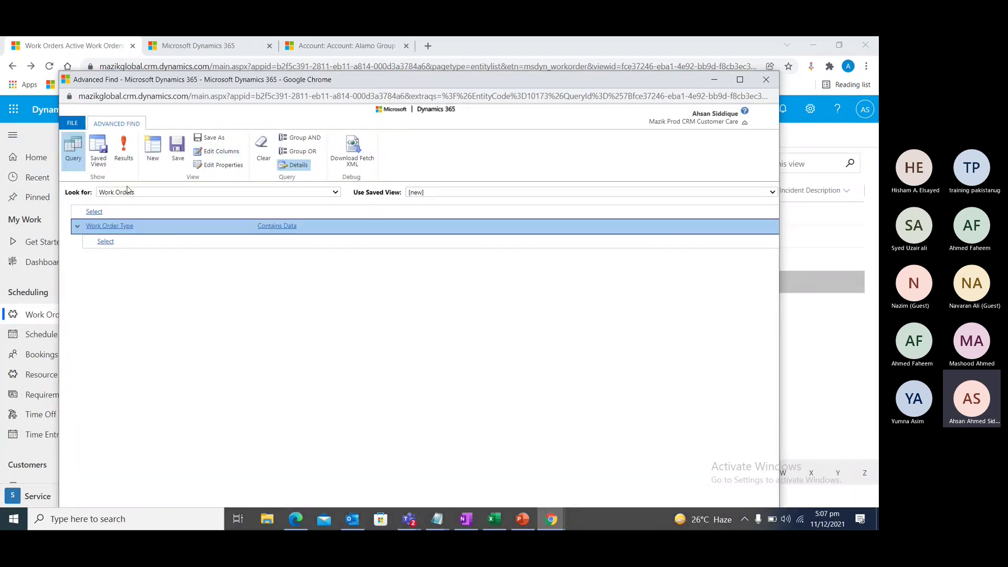
pyautogui.click(206, 153)
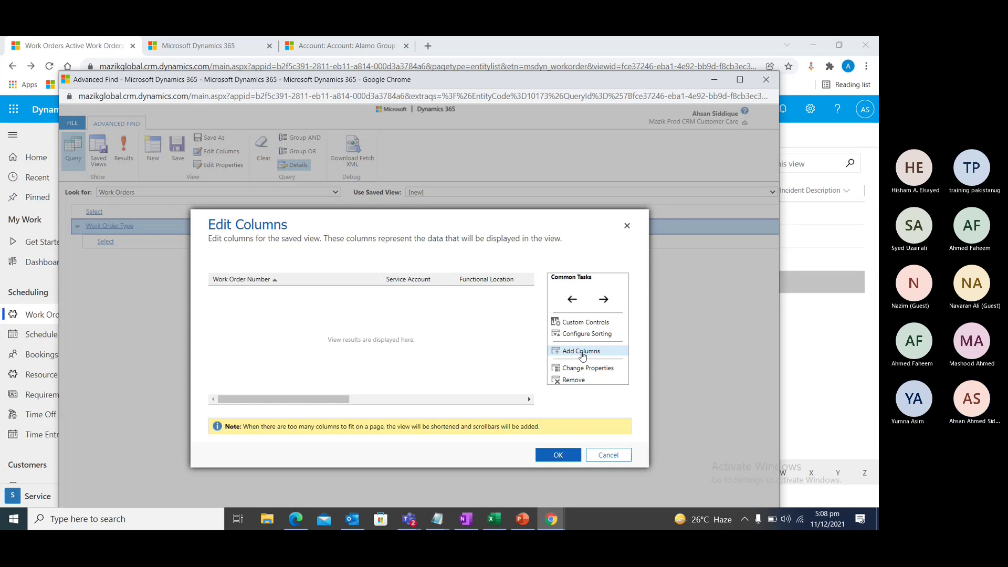
pyautogui.click(582, 352)
pyautogui.scroll(-10, 321, 352)
pyautogui.scroll(-8, 317, 353)
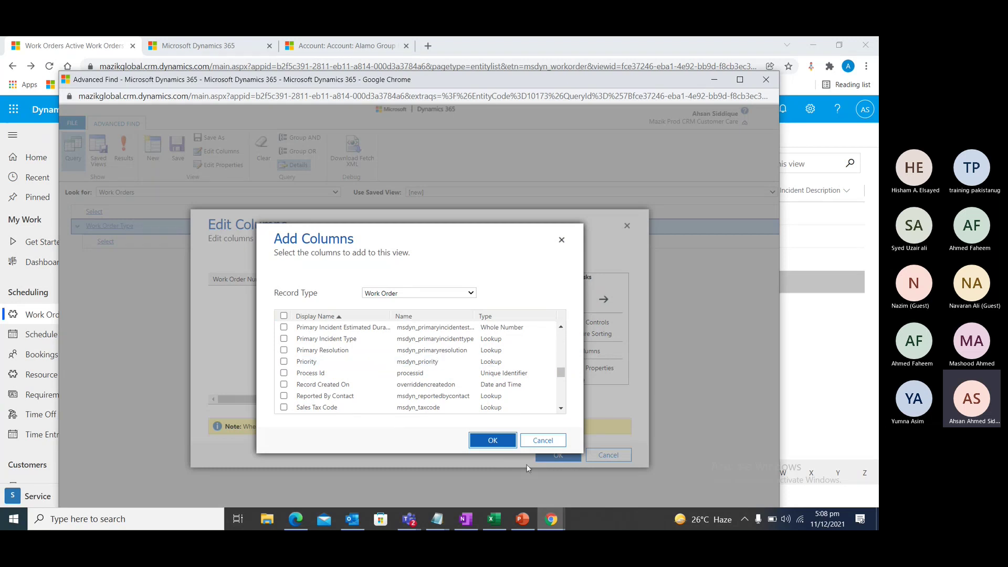
pyautogui.click(544, 441)
# Move the Work Order Type column one place forward, ahead of Total Amount
pyautogui.moveTo(349, 399); pyautogui.dragTo(523, 403)
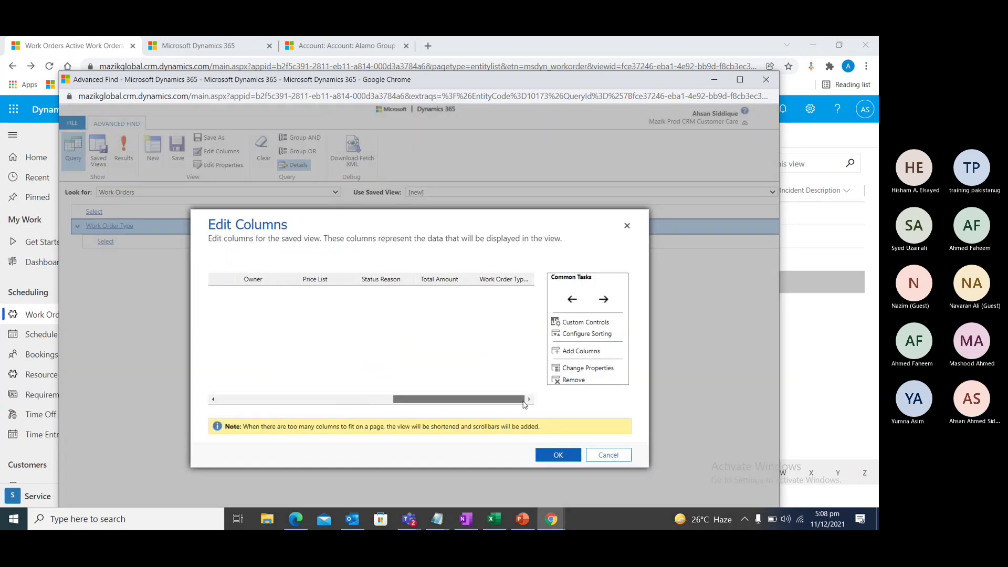
pyautogui.click(508, 279)
pyautogui.click(573, 300)
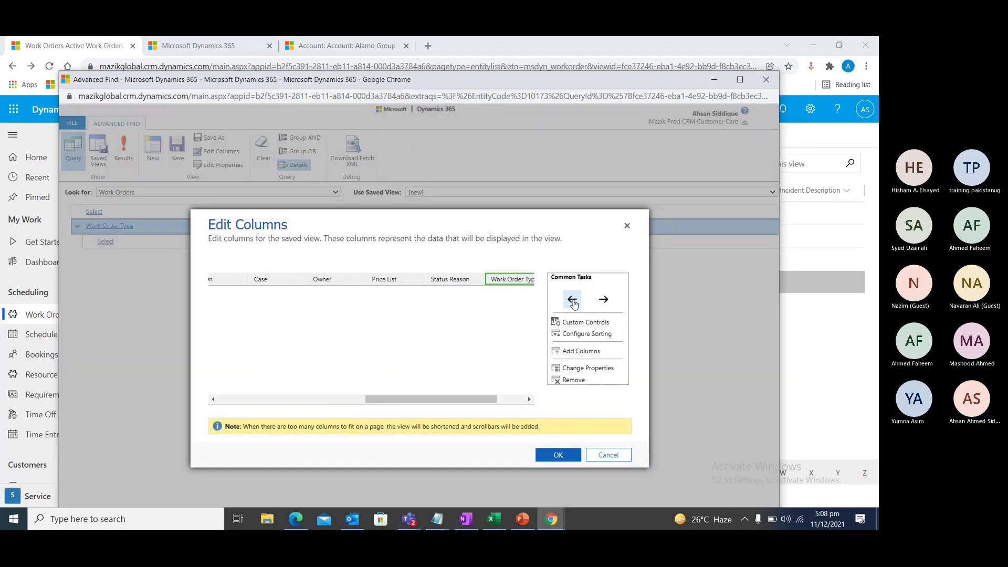
# Move the Status Reason column to the very front of the column order, ahead of Work Order Number
pyautogui.click(572, 300)
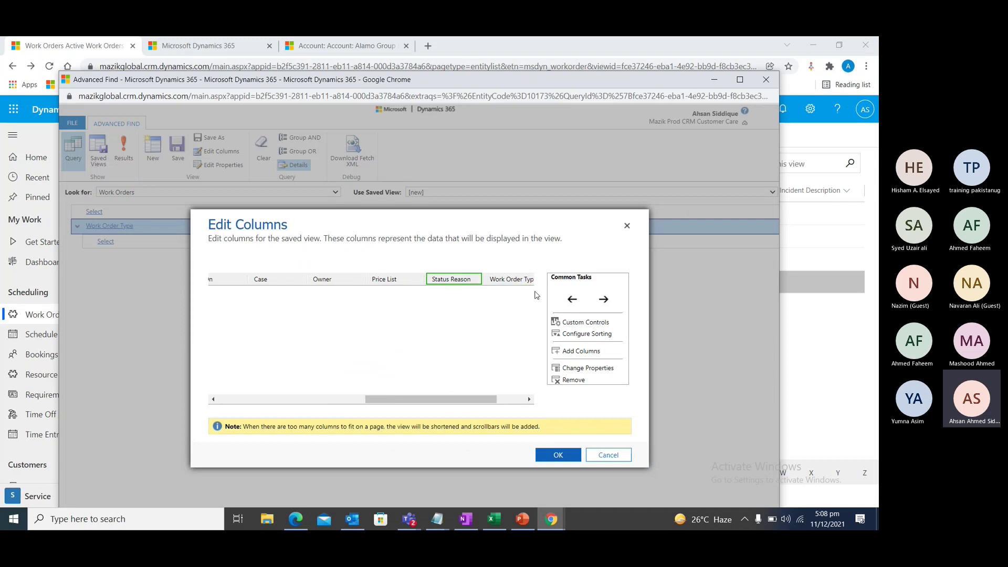
pyautogui.click(572, 300)
pyautogui.click(573, 300)
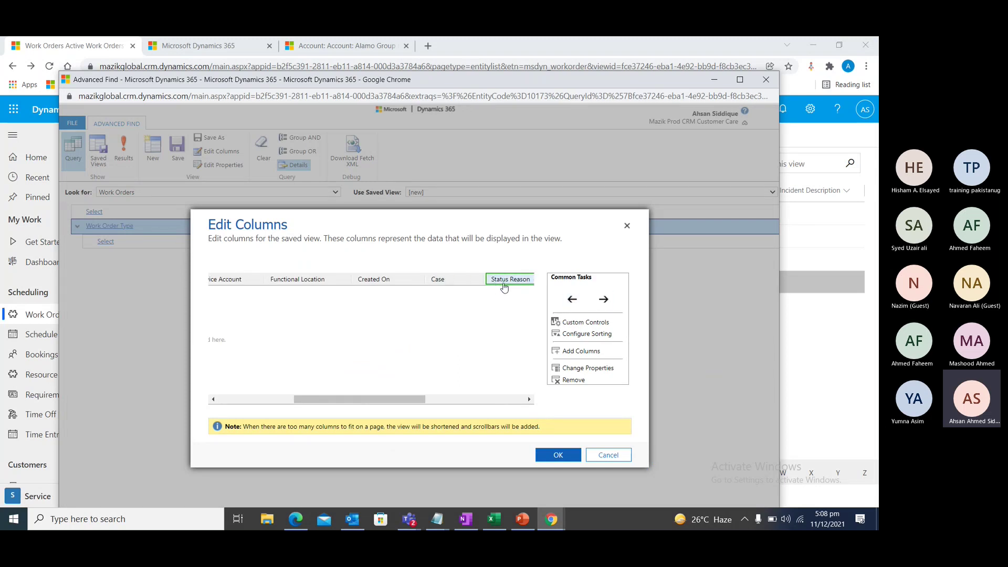
pyautogui.click(572, 300)
pyautogui.click(572, 300)
pyautogui.click(573, 300)
pyautogui.click(572, 301)
pyautogui.click(573, 301)
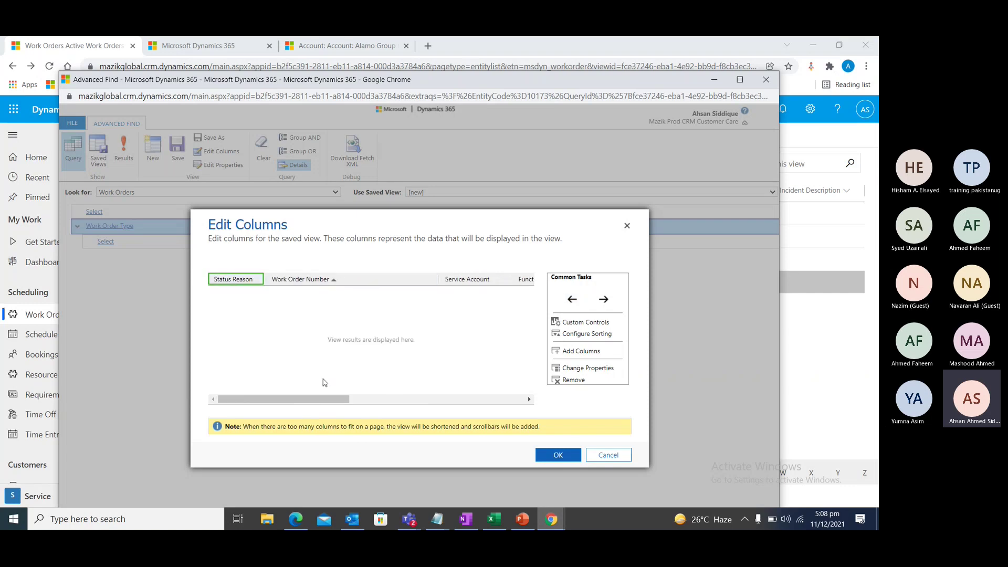
# Move the Total Amount column forward so it directly follows Status Reason
pyautogui.moveTo(323, 399); pyautogui.dragTo(498, 399)
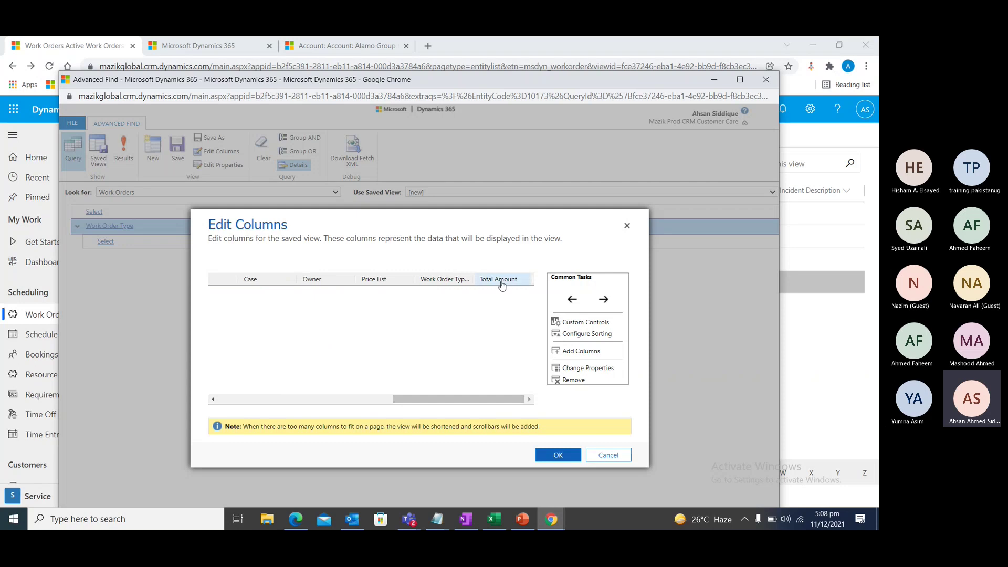
pyautogui.click(502, 282)
pyautogui.click(572, 299)
pyautogui.click(573, 299)
pyautogui.click(572, 299)
pyautogui.click(572, 300)
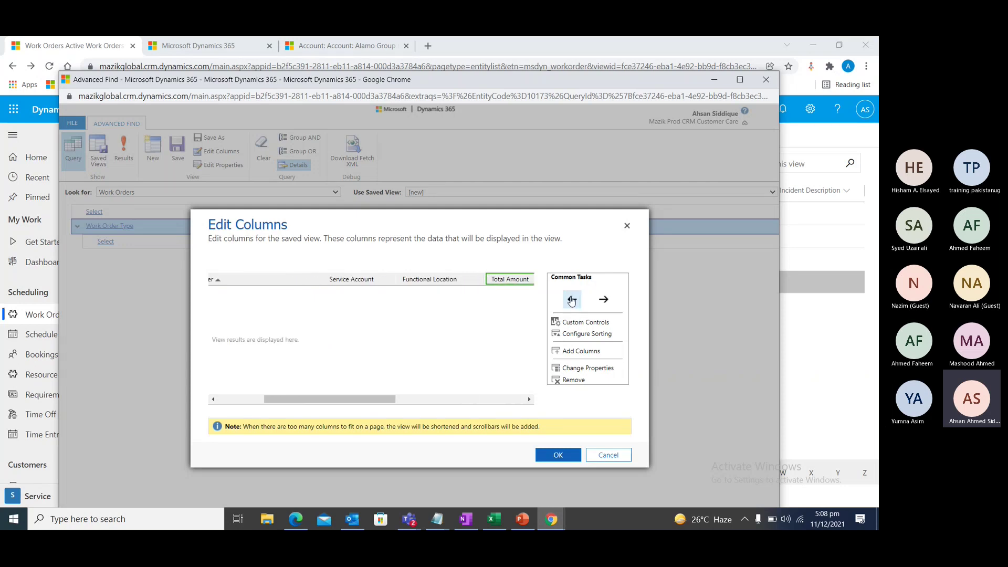
pyautogui.click(573, 299)
pyautogui.click(572, 300)
pyautogui.click(573, 300)
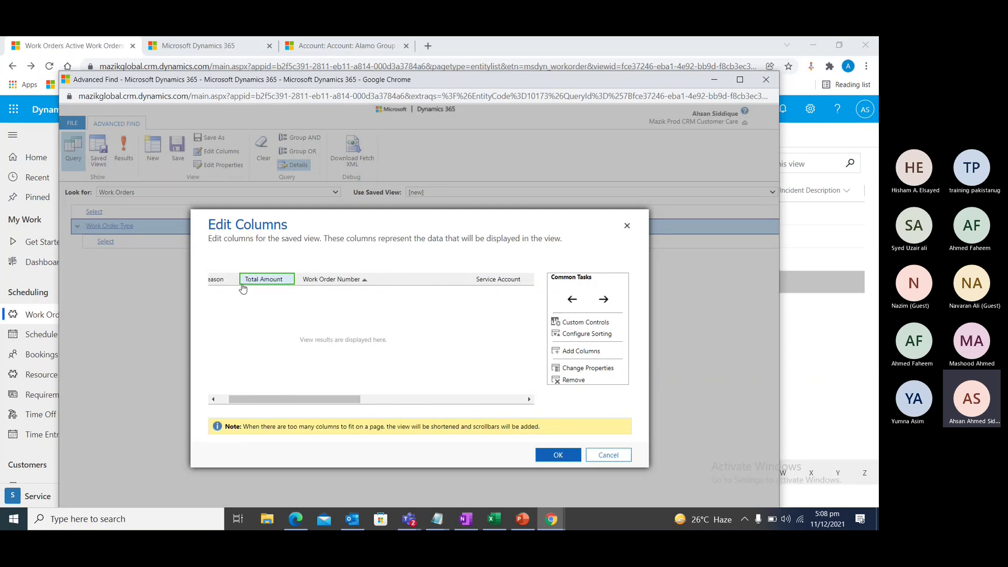
# Apply the new column order and run the work order query
pyautogui.moveTo(290, 401); pyautogui.dragTo(279, 400)
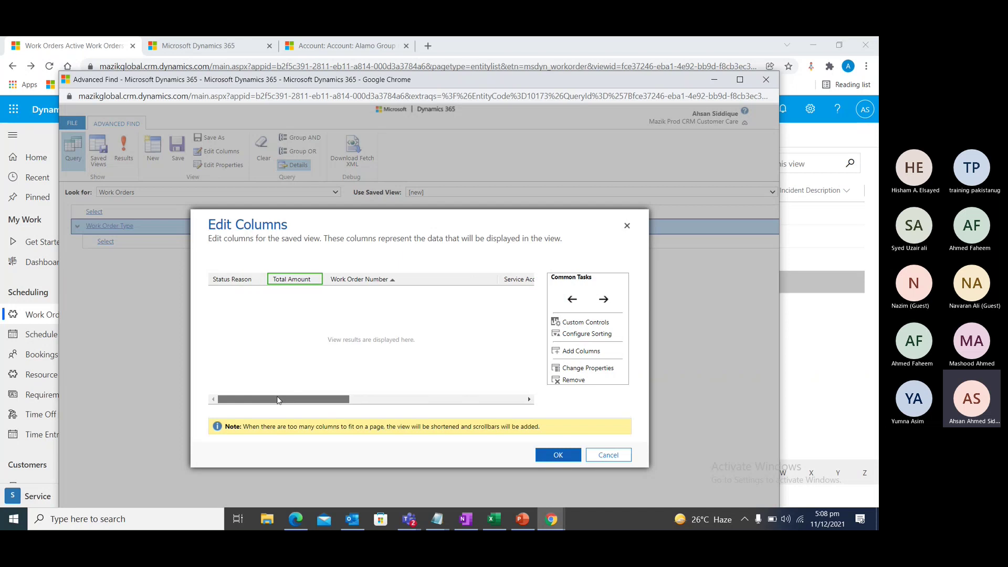
pyautogui.click(555, 455)
pyautogui.click(122, 157)
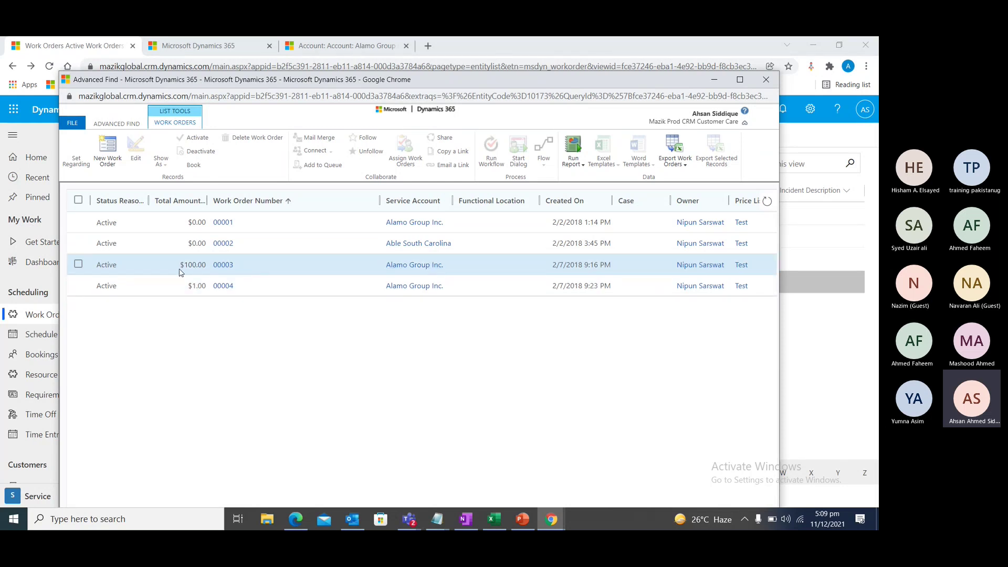
# Open work order 00003 from the results, review its Summary details, and close the record and query windows
pyautogui.click(256, 275)
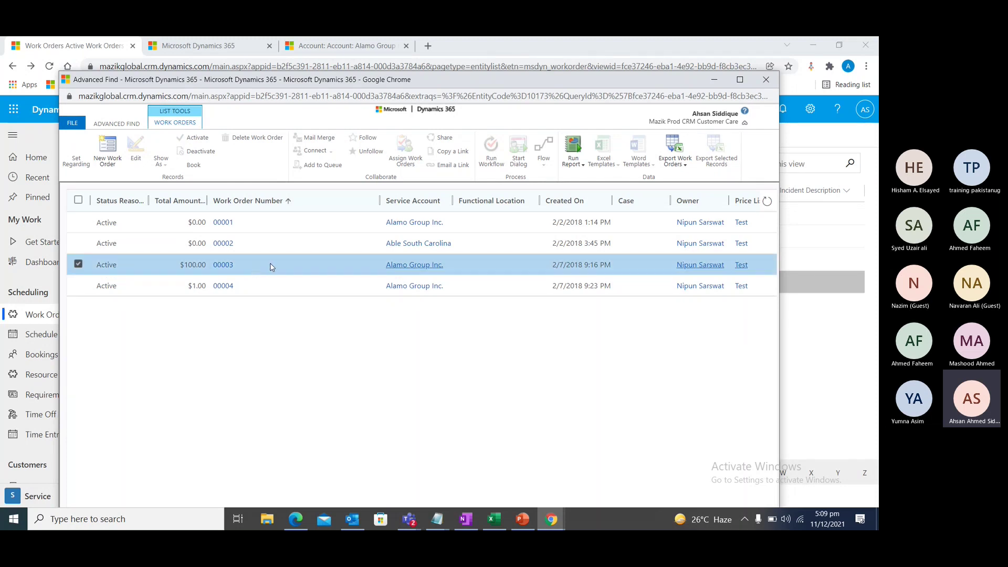
pyautogui.doubleClick(258, 268)
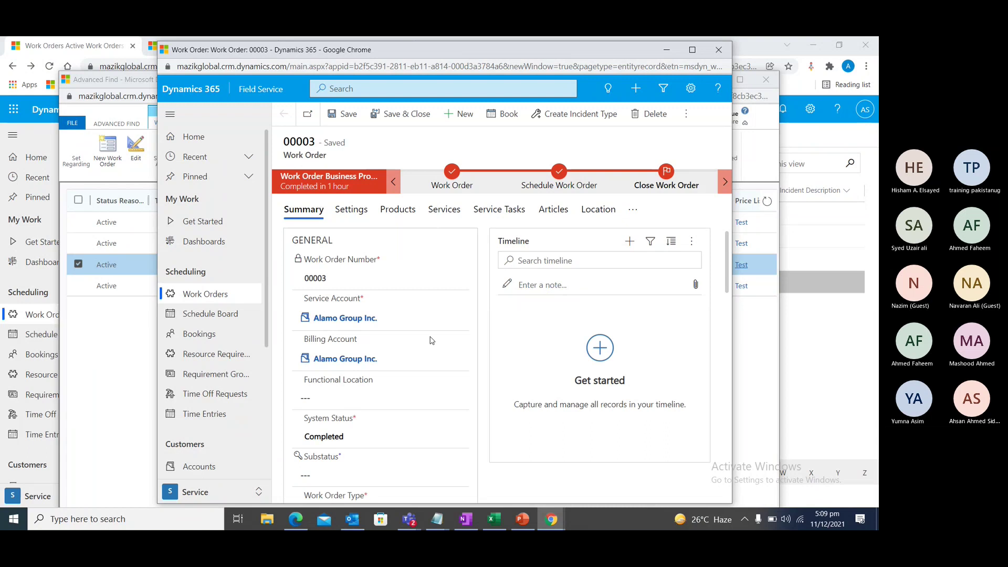
pyautogui.scroll(-15, 432, 341)
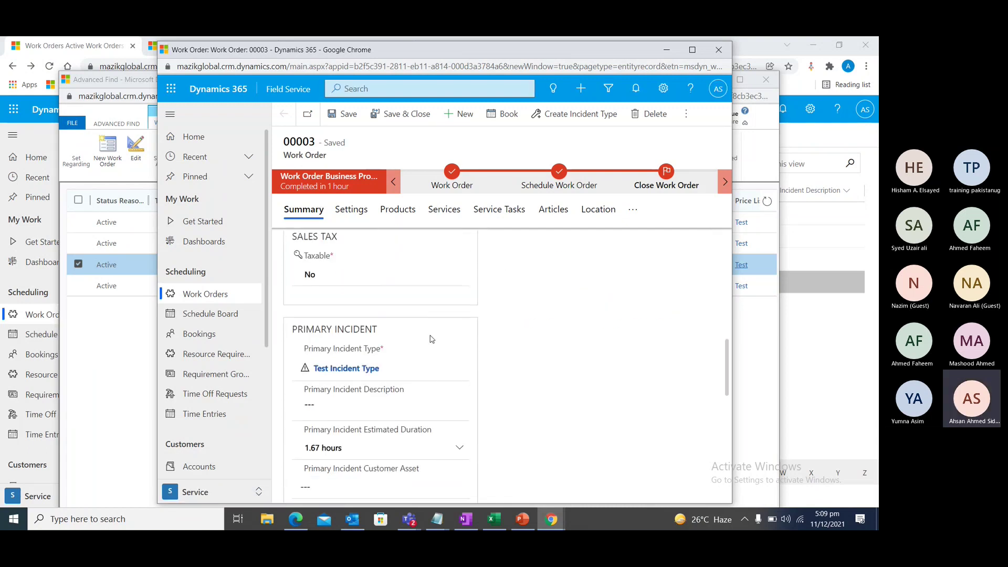
pyautogui.scroll(-10, 432, 341)
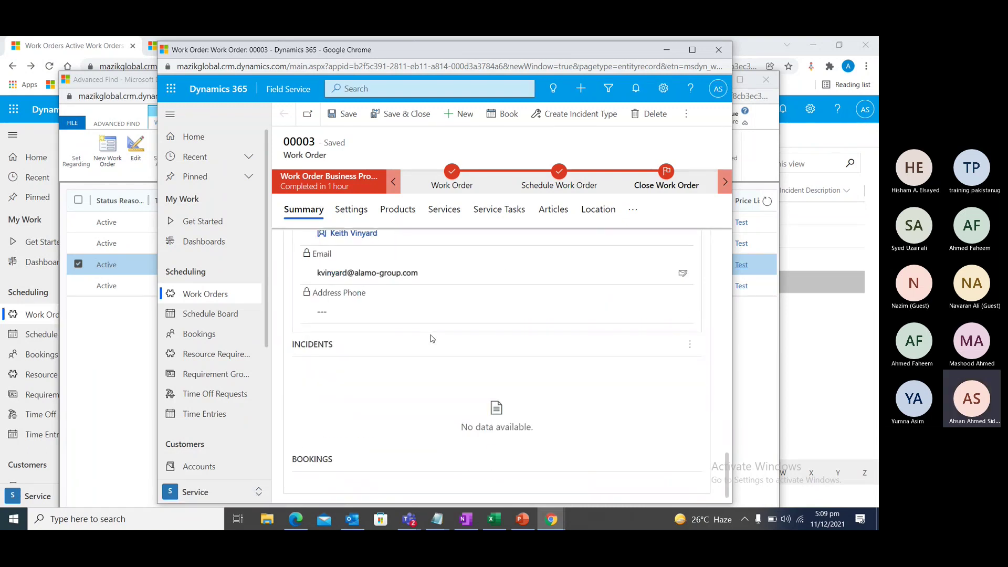
pyautogui.scroll(10, 432, 339)
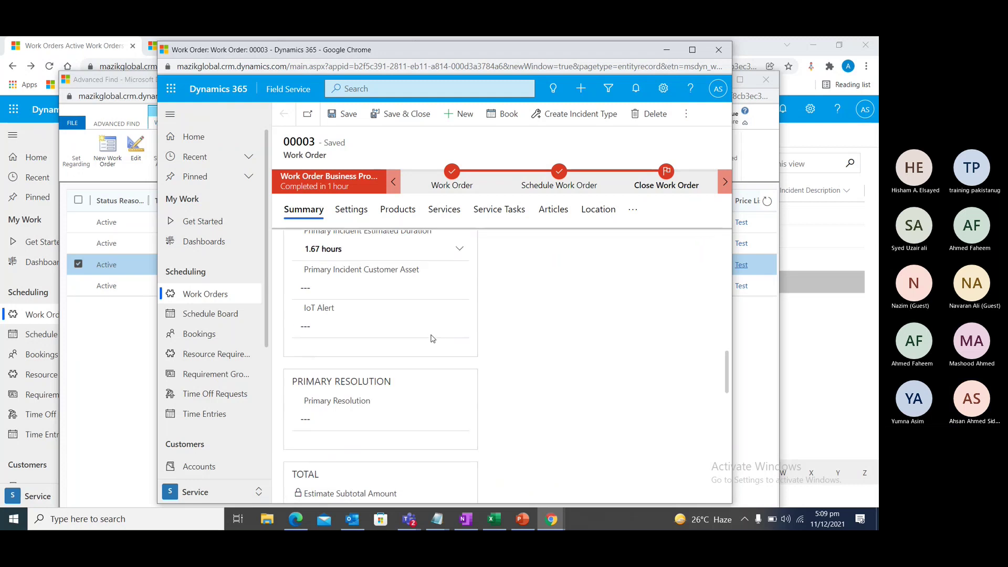
pyautogui.scroll(5, 432, 339)
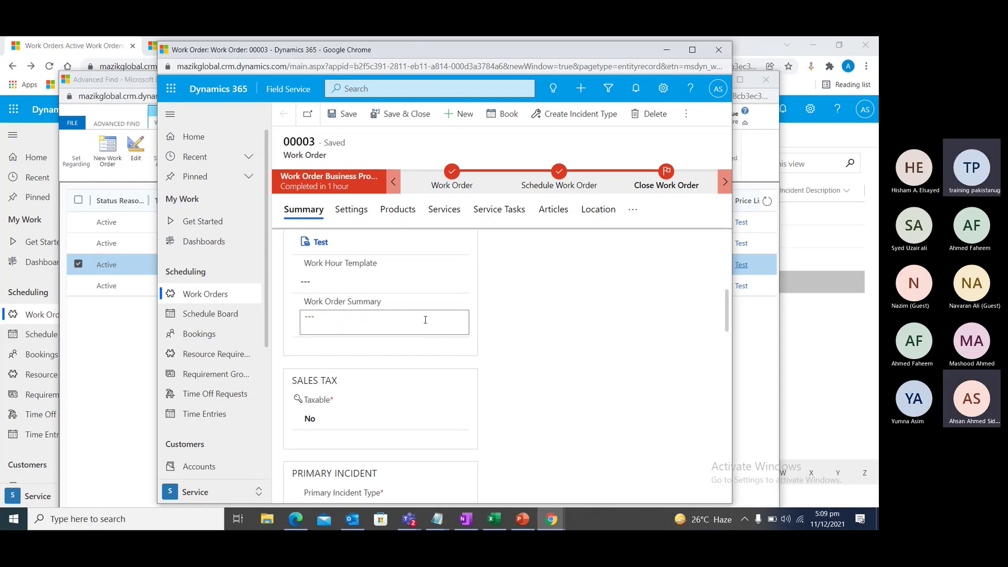
pyautogui.click(718, 50)
pyautogui.click(475, 159)
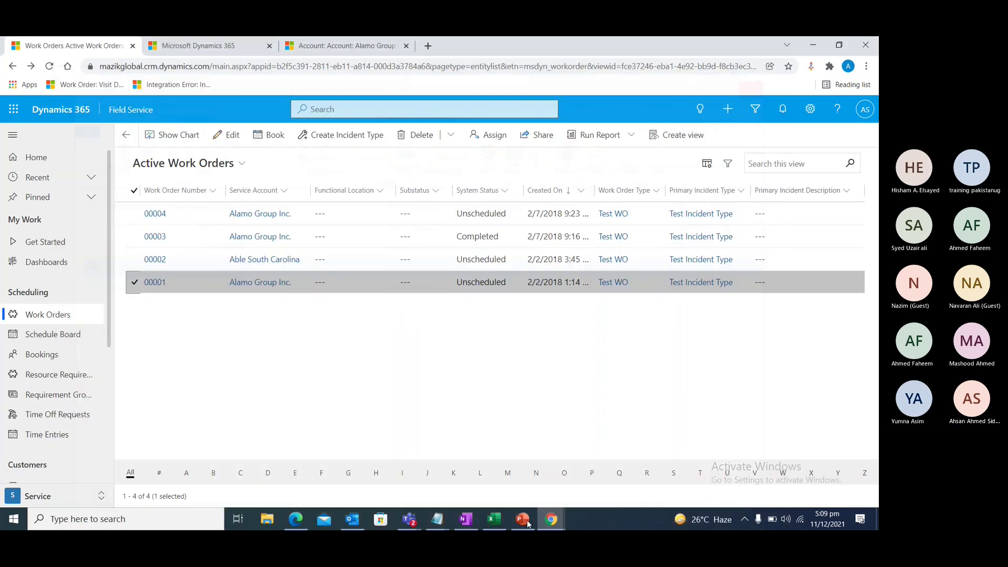
# Switch to the PowerPoint presentation and show the Chart, Dashboard & Reports slide
pyautogui.moveTo(551, 517)
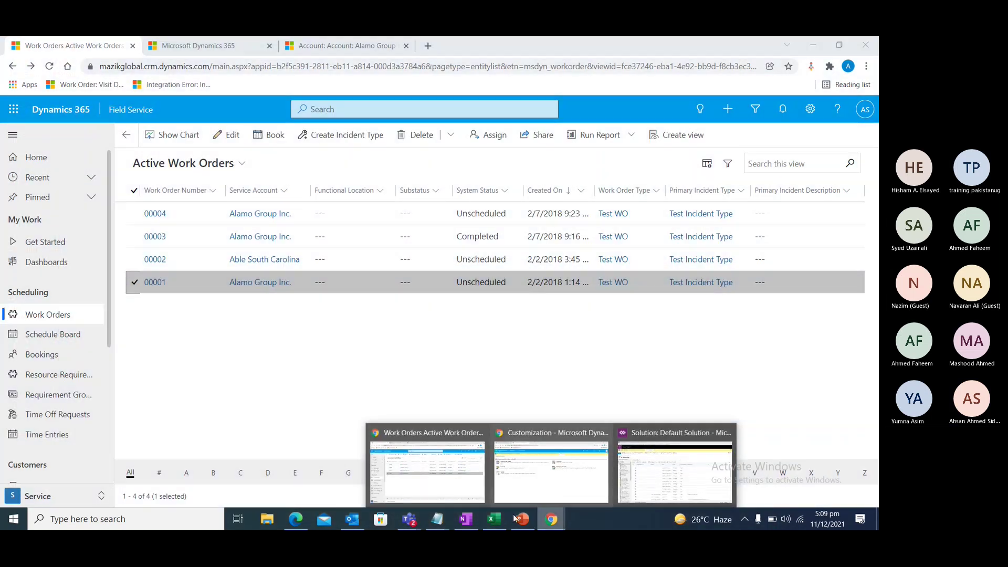
pyautogui.click(522, 519)
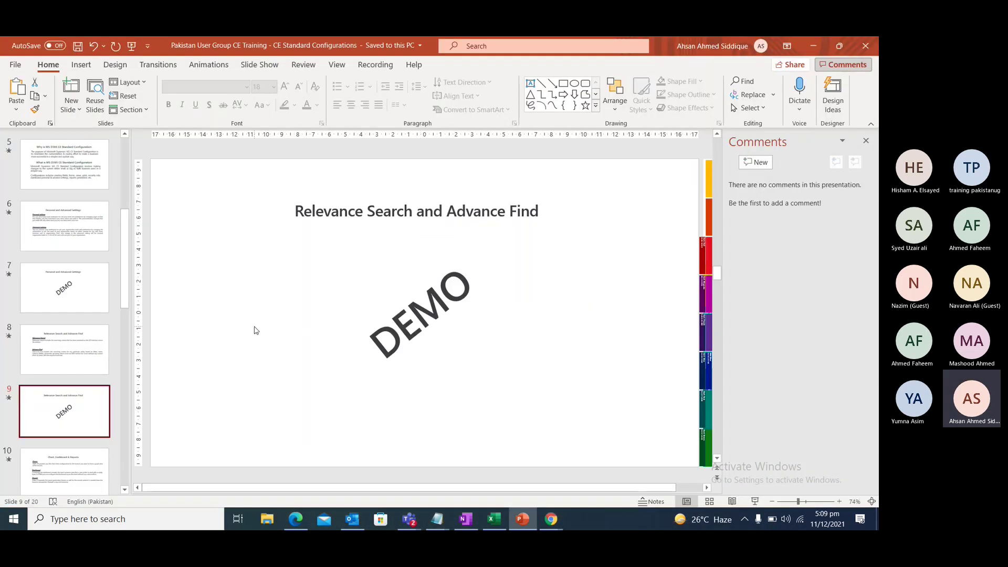
pyautogui.scroll(-1, 256, 330)
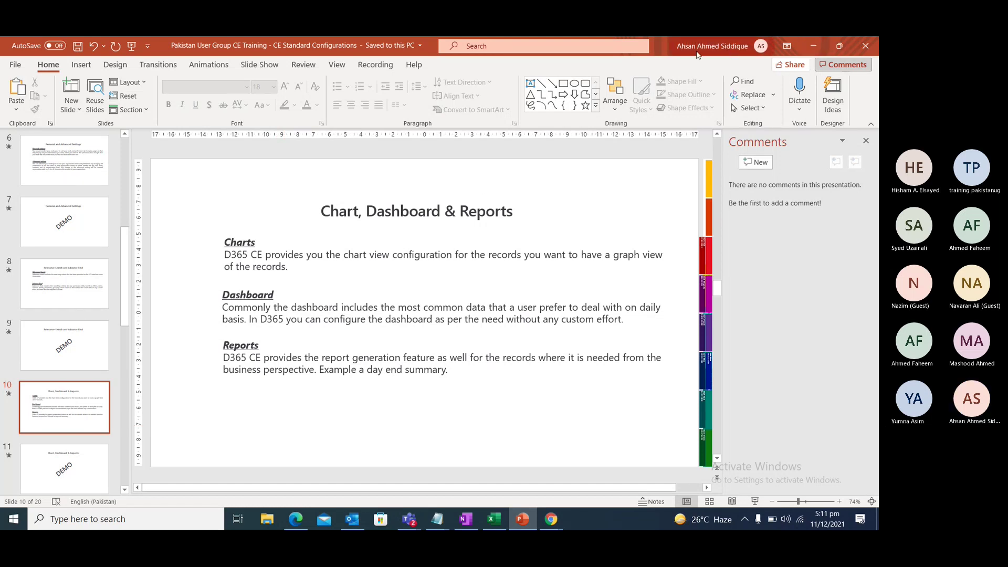
# Return to Dynamics 365 in Chrome and open Advanced Settings
pyautogui.click(812, 46)
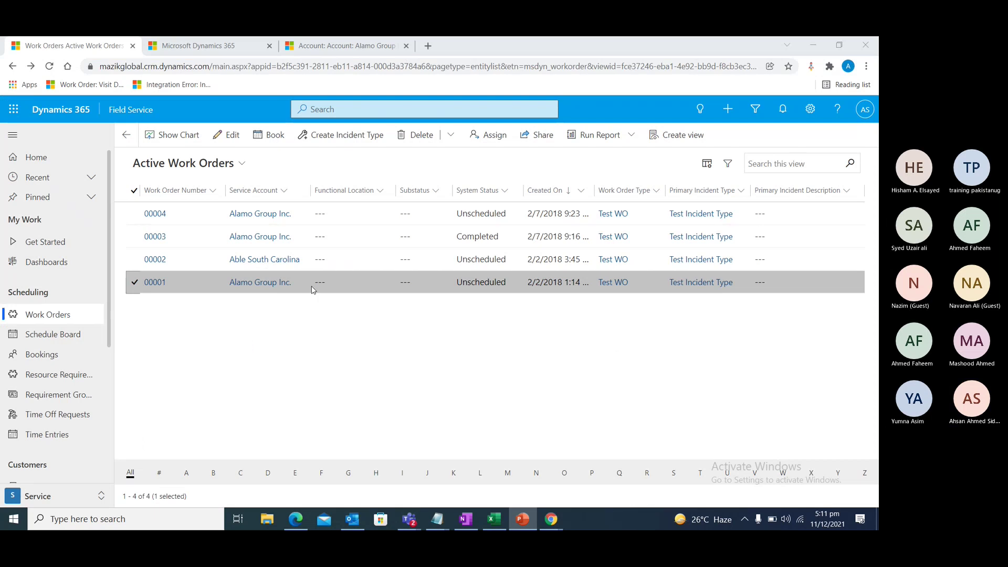
pyautogui.click(810, 109)
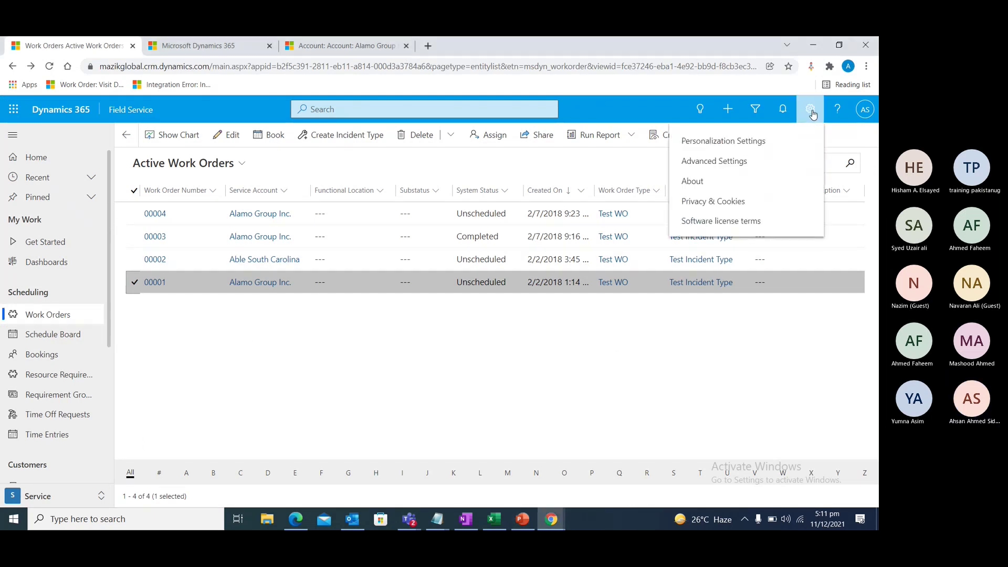
pyautogui.click(747, 161)
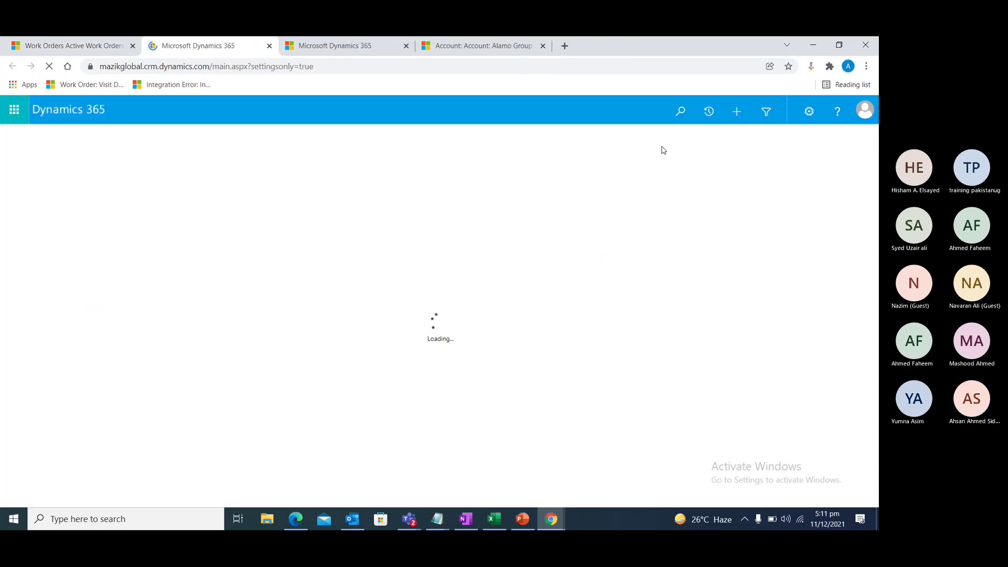
# Close the old Dynamics 365 settings page and the Alamo Group account page in the browser
pyautogui.click(367, 46)
pyautogui.click(406, 46)
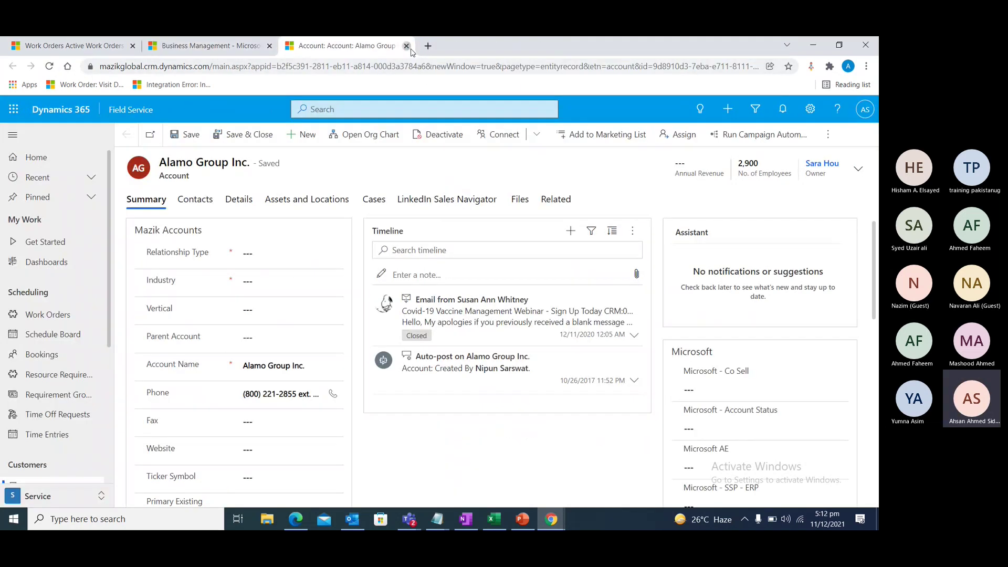
pyautogui.click(406, 46)
# Open the system customization area from the Customizations settings and maximize the Default Solution window
pyautogui.click(179, 109)
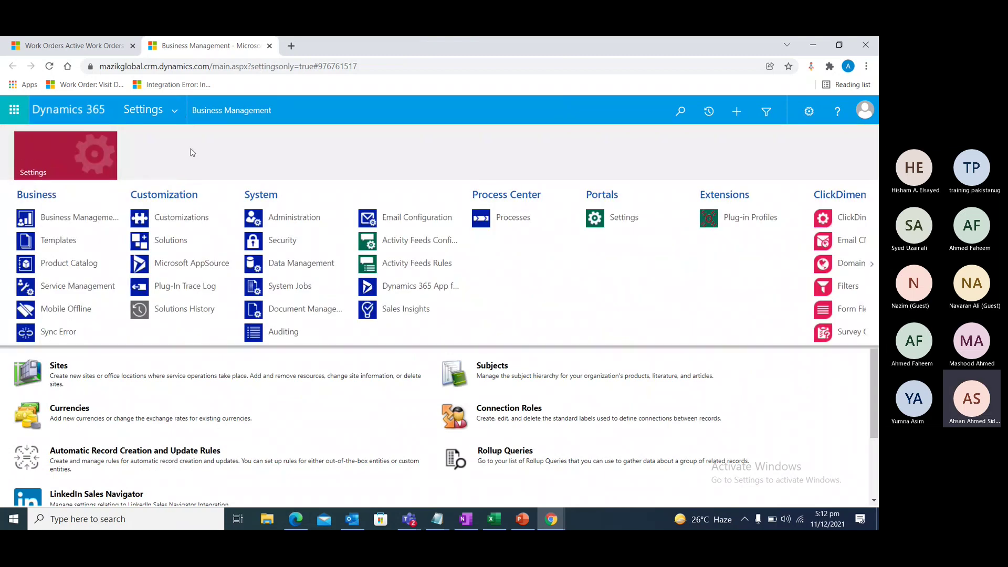
pyautogui.click(200, 223)
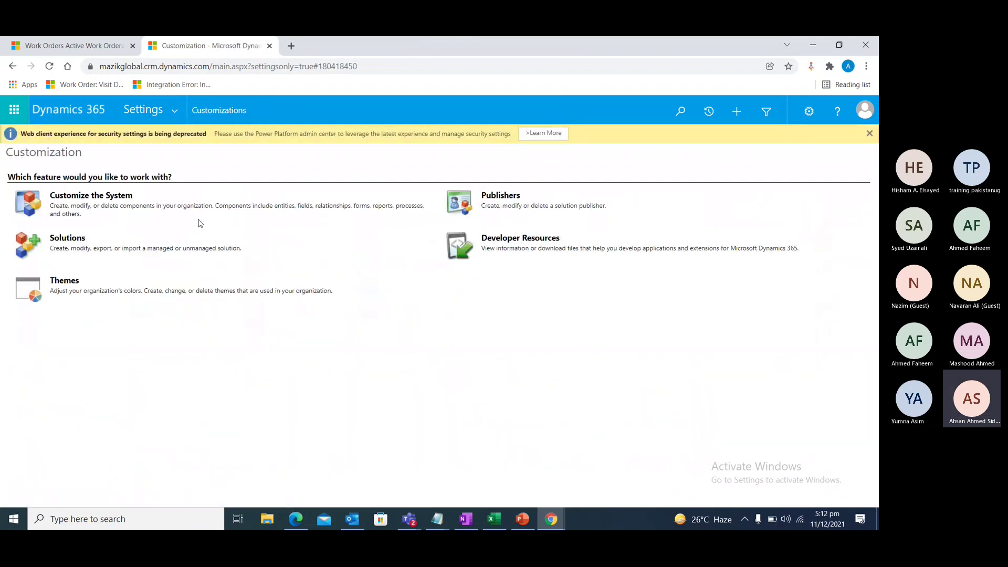
pyautogui.click(110, 196)
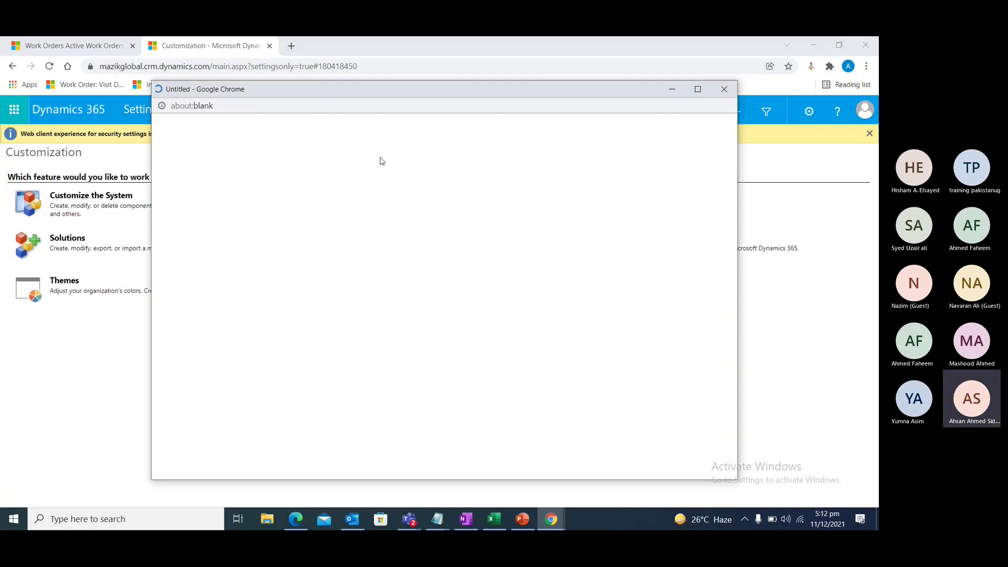
pyautogui.click(698, 91)
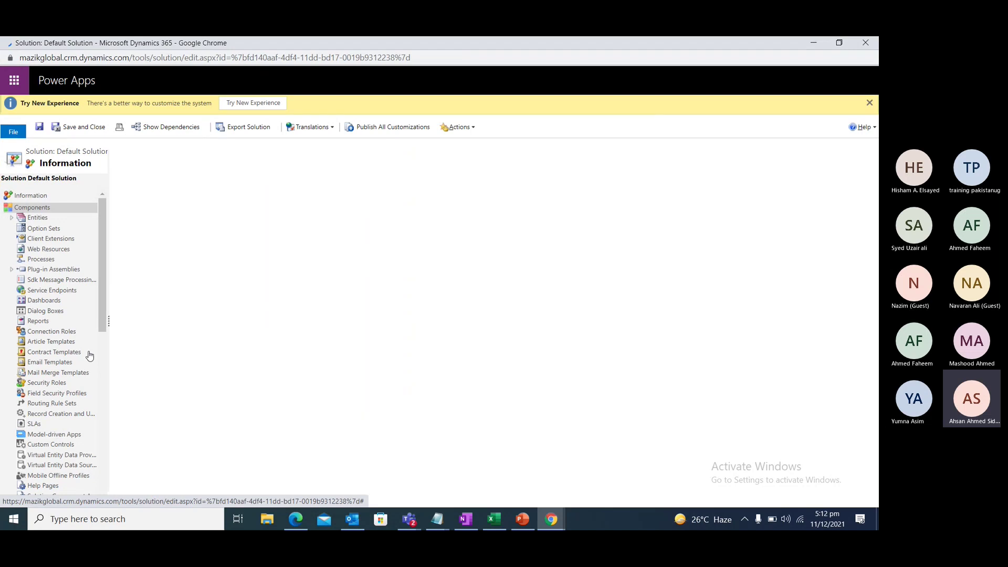
# Find the Dashboards component in the Default Solution and look through its list of existing dashboards
pyautogui.hotkey('ctrl', 'f')
pyautogui.write('Da')
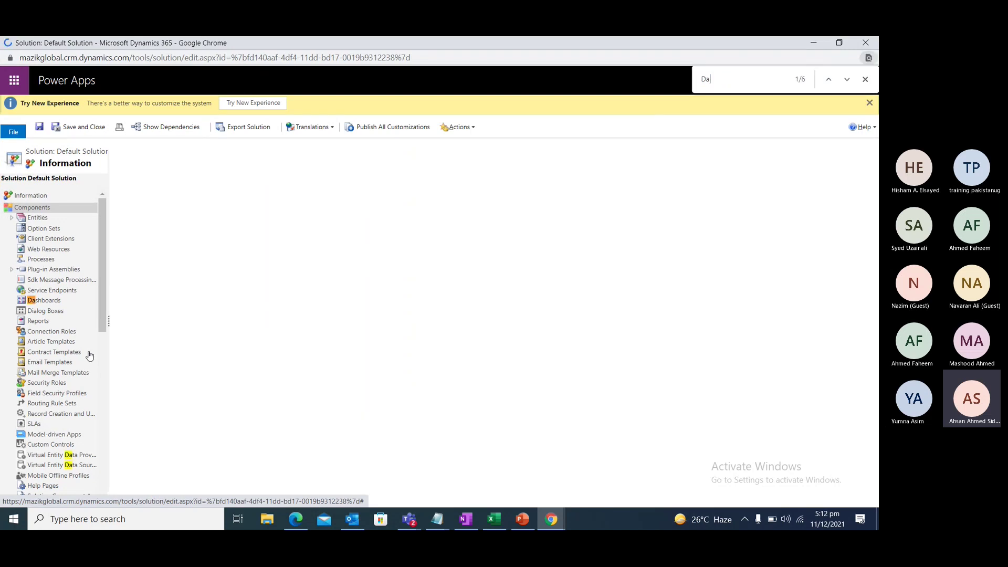
pyautogui.write('shboard')
pyautogui.click(45, 301)
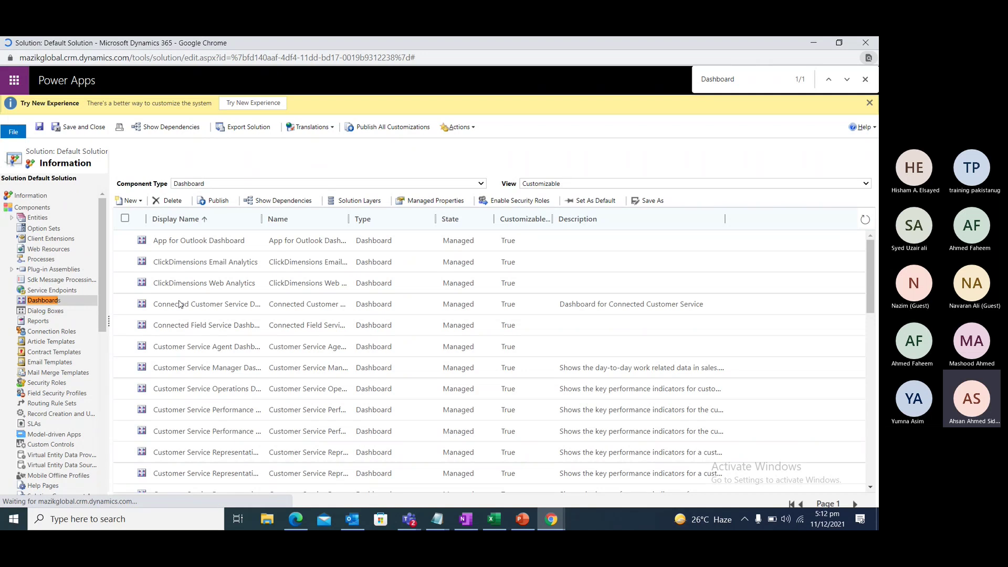
pyautogui.scroll(-10, 181, 289)
pyautogui.scroll(-1, 208, 404)
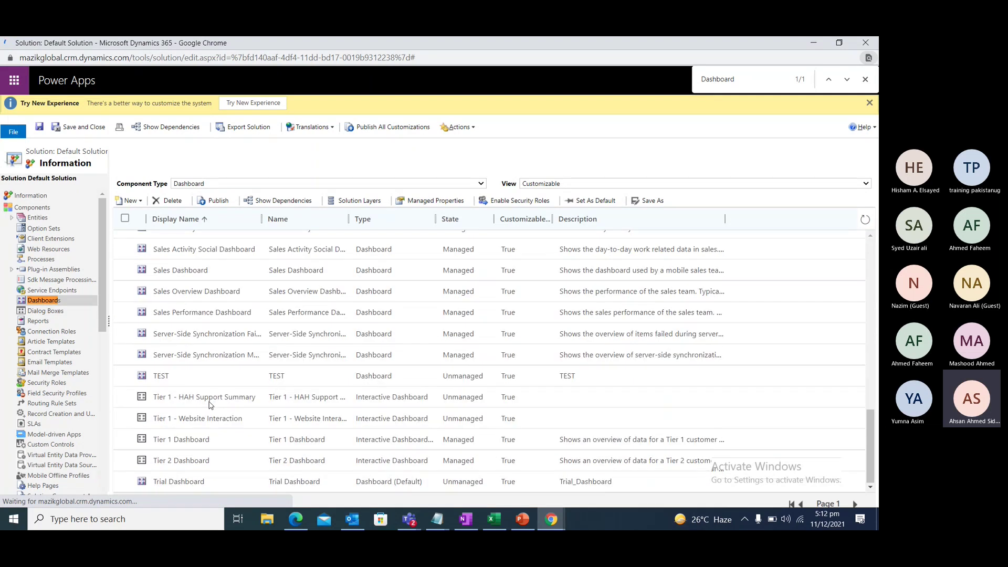
pyautogui.scroll(10, 209, 411)
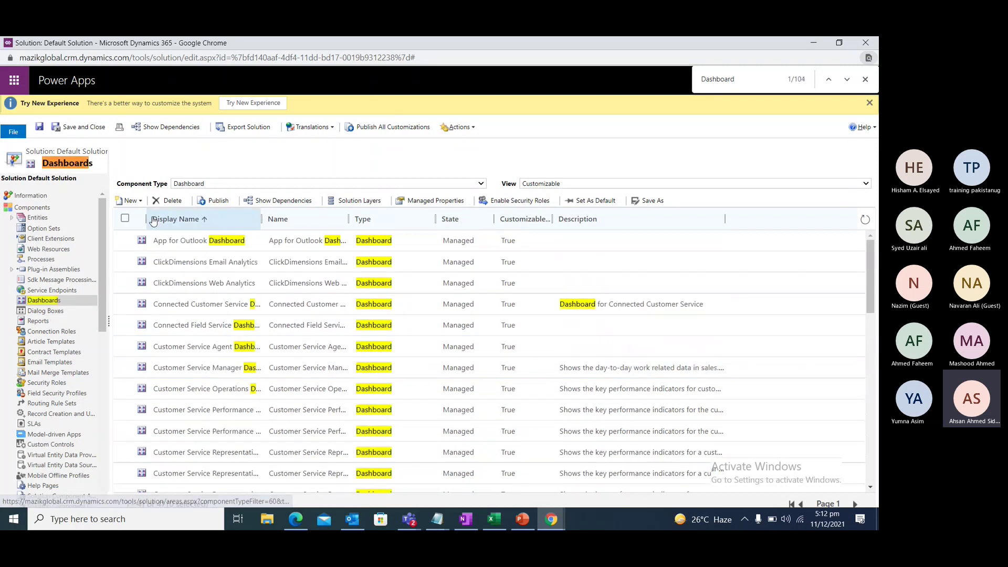
# Create a new standard dashboard using the 2-Column Regular Dashboard layout
pyautogui.click(131, 202)
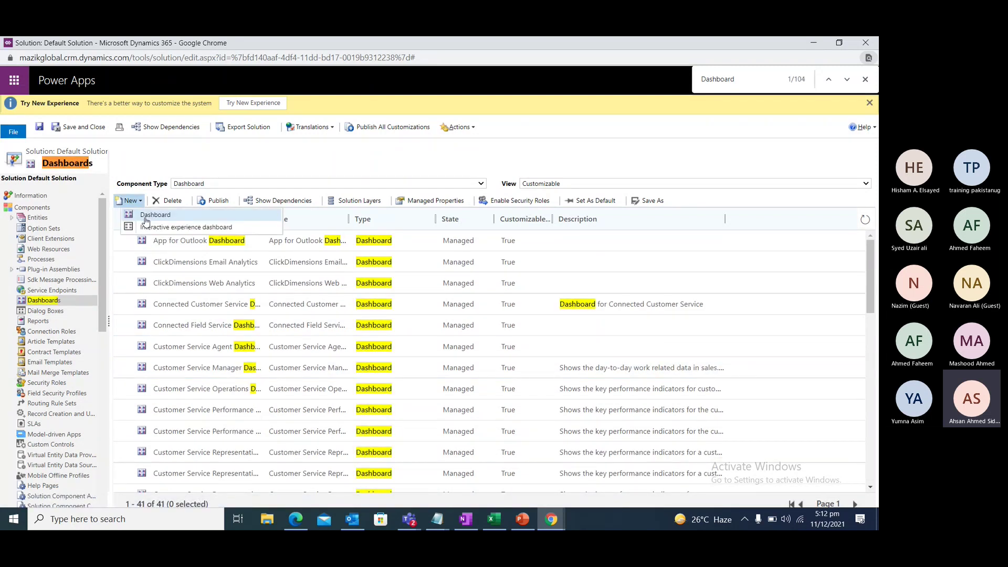
pyautogui.click(152, 215)
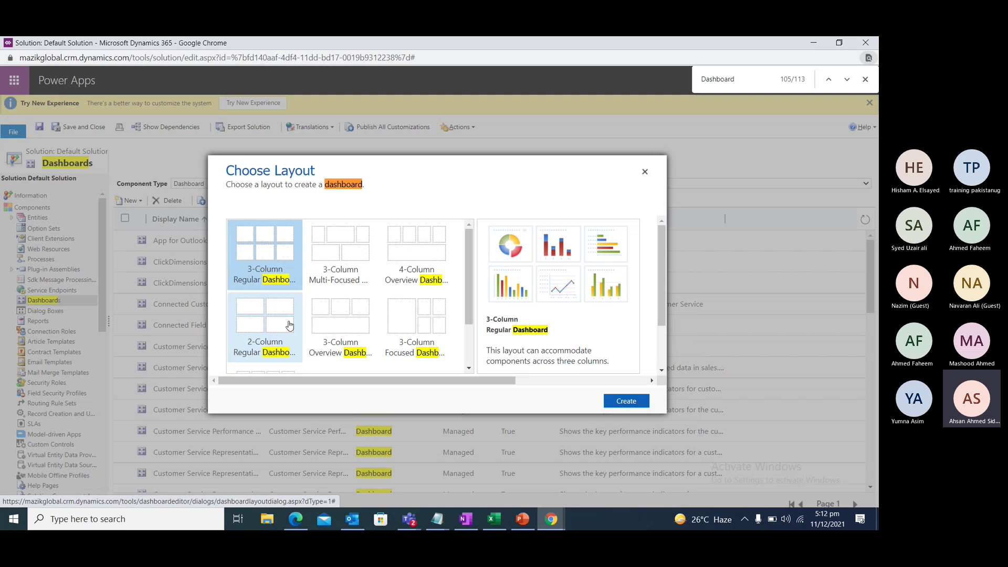
pyautogui.scroll(-2, 265, 273)
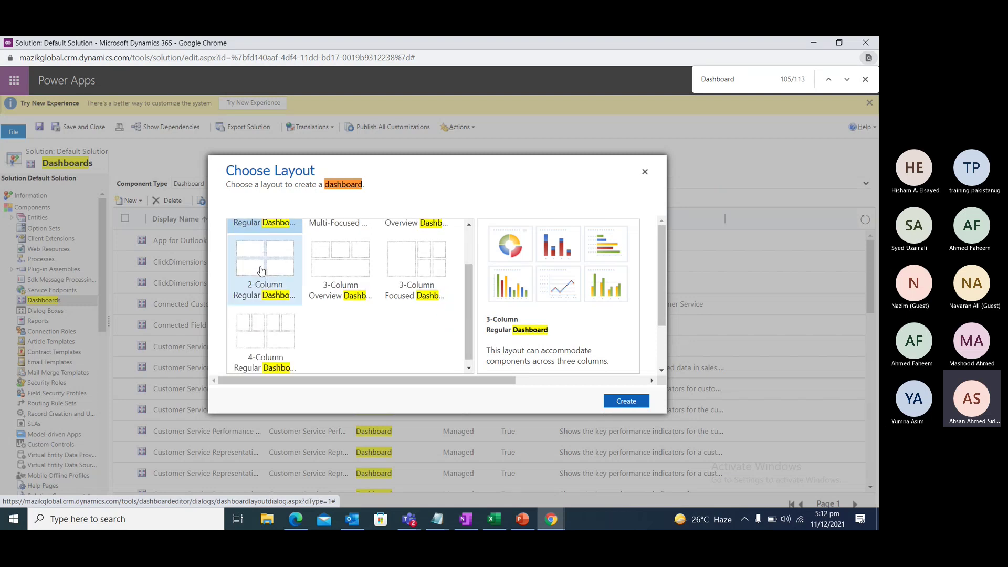
pyautogui.scroll(2, 269, 335)
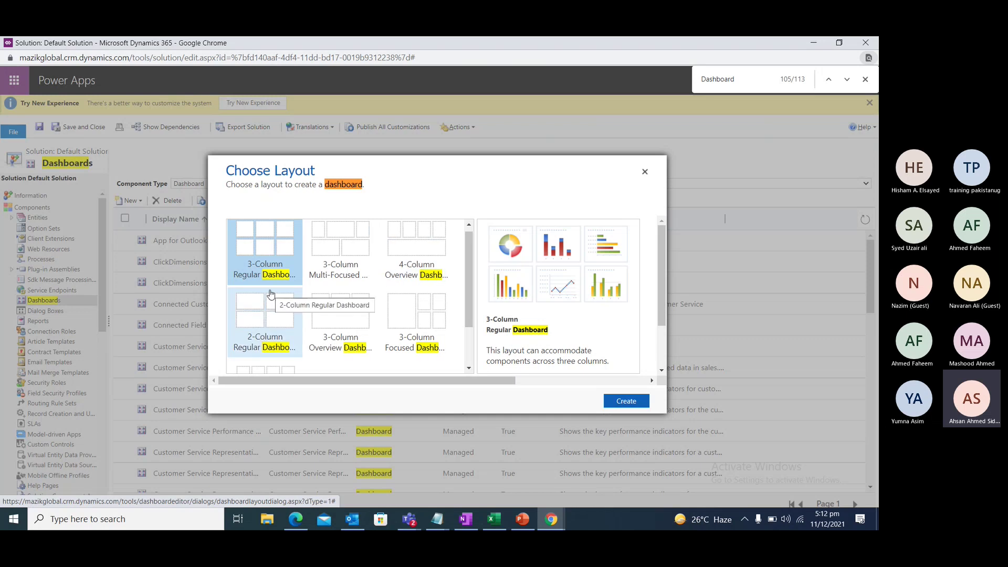
pyautogui.click(262, 312)
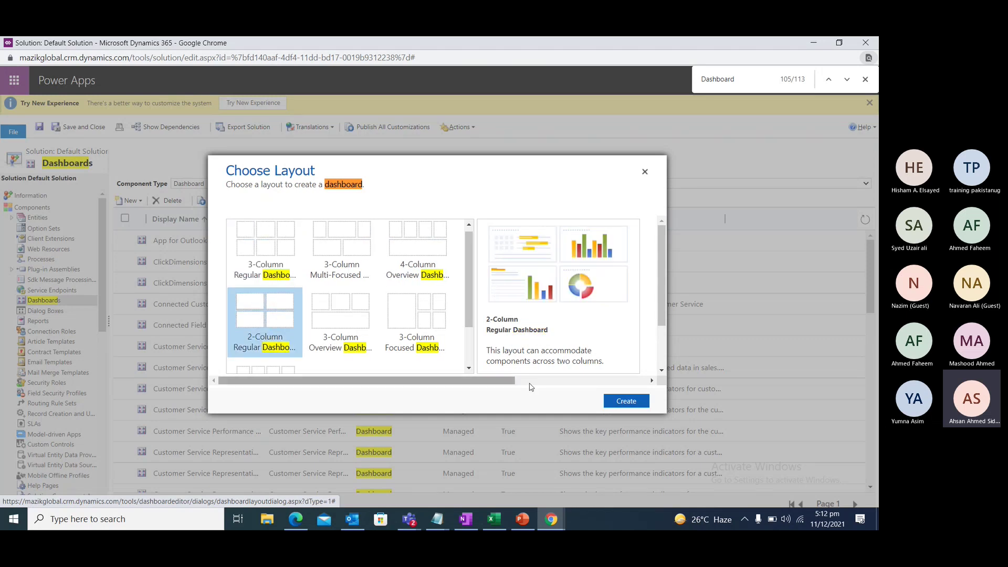
pyautogui.click(625, 402)
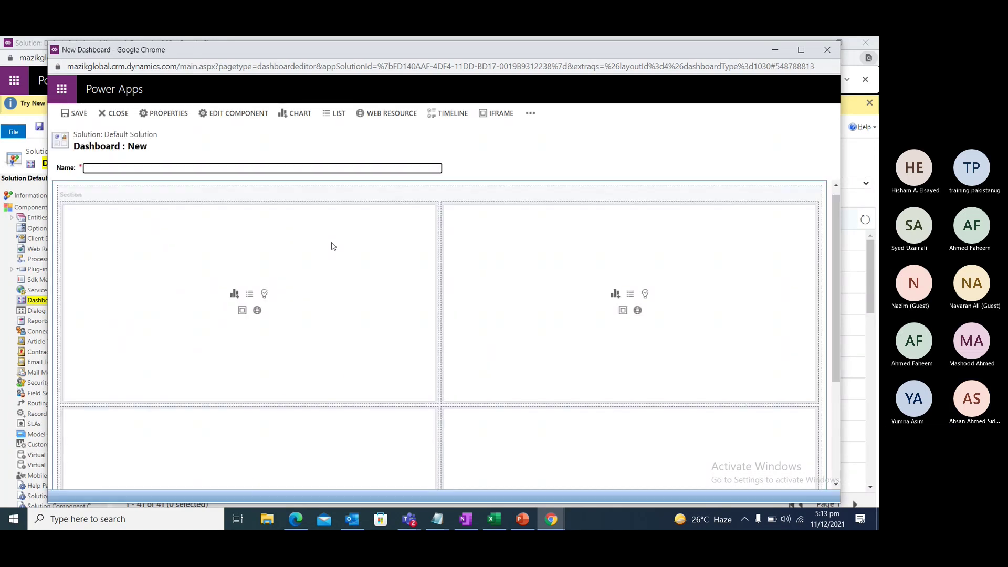
# Name the new dashboard "Trial_Dashboard for Training Purpose"
pyautogui.scroll(-3, 333, 252)
pyautogui.scroll(3, 323, 307)
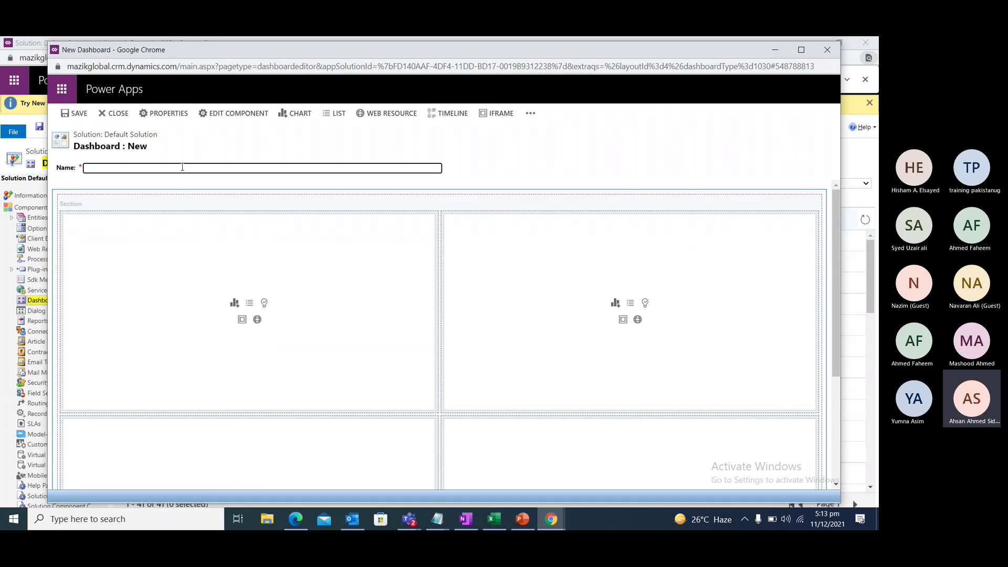
pyautogui.write('Tra')
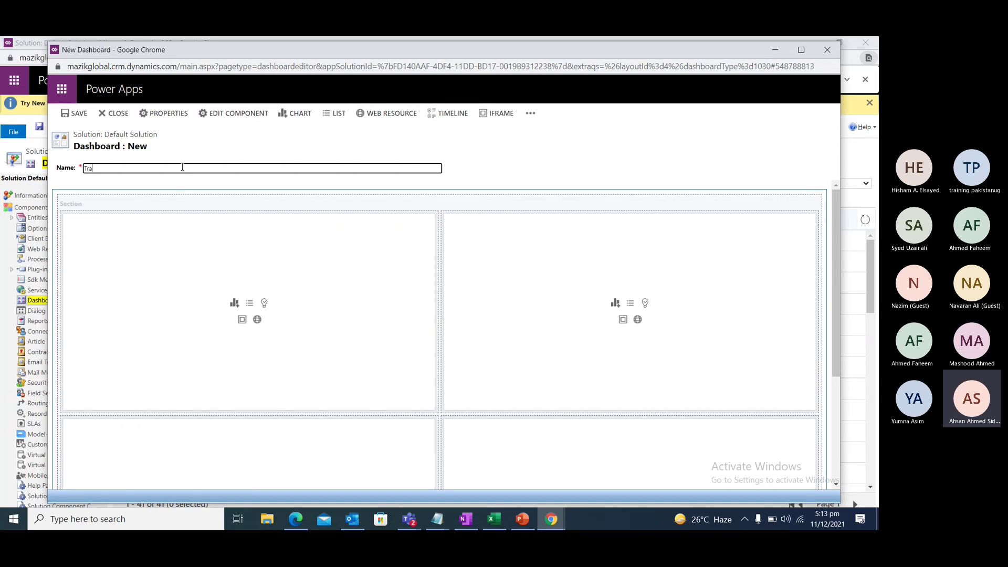
pyautogui.press('BackSpace')
pyautogui.press('BackSpace')
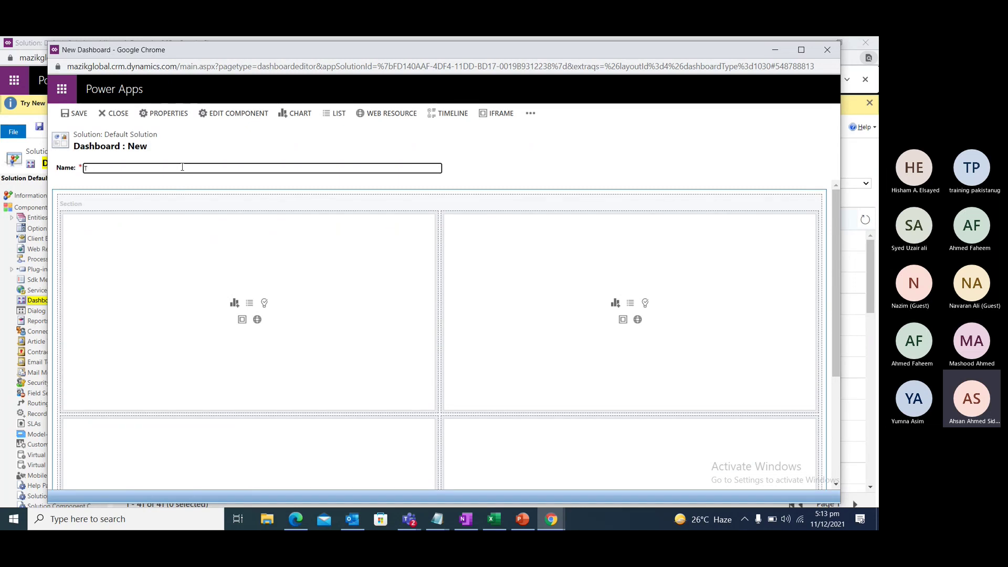
pyautogui.write('rial_Dash')
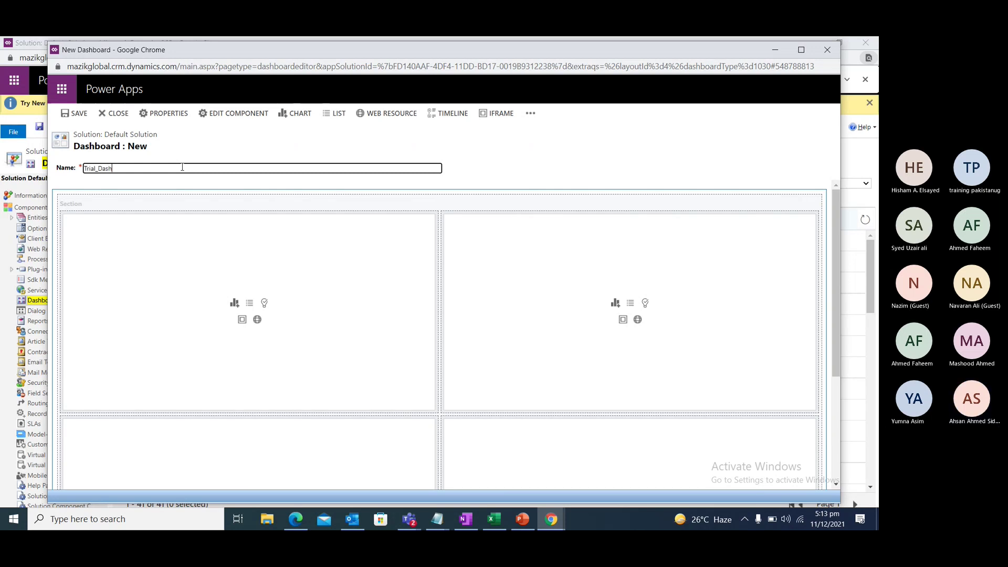
pyautogui.write('boadr')
pyautogui.write('rd')
pyautogui.write(' for ')
pyautogui.write('training')
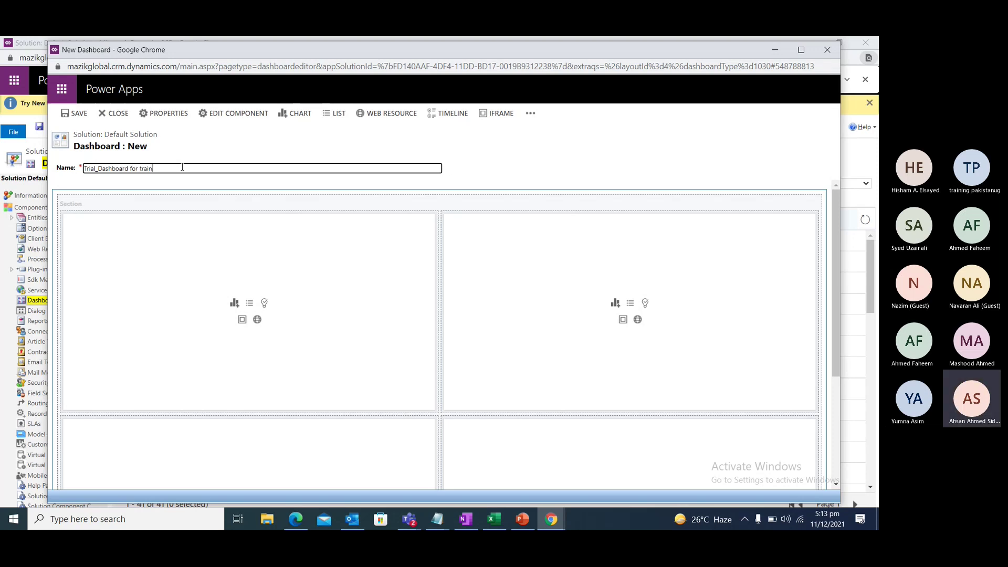
pyautogui.press('BackSpace')
pyautogui.press('BackSpace')
pyautogui.press('BackSpace')
pyautogui.press('BackSpace')
pyautogui.press('BackSpace')
pyautogui.press('BackSpace')
pyautogui.press('BackSpace')
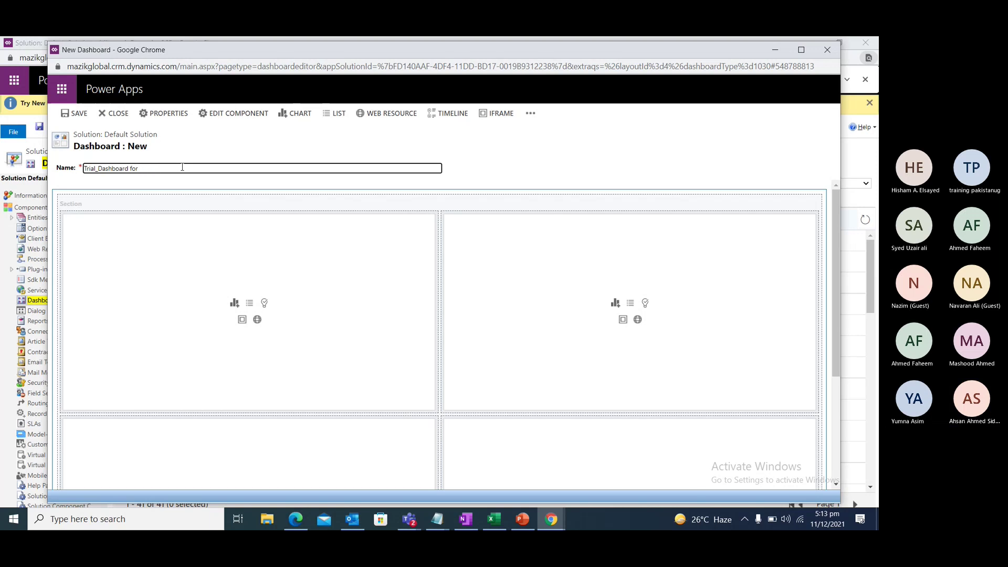
pyautogui.write('raining Purpose')
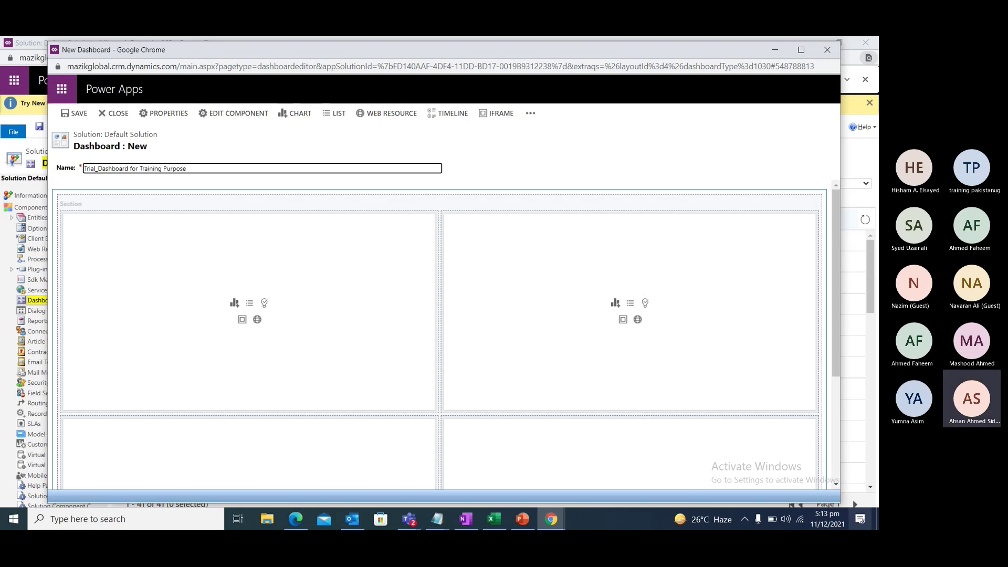
pyautogui.scroll(-1, 108, 248)
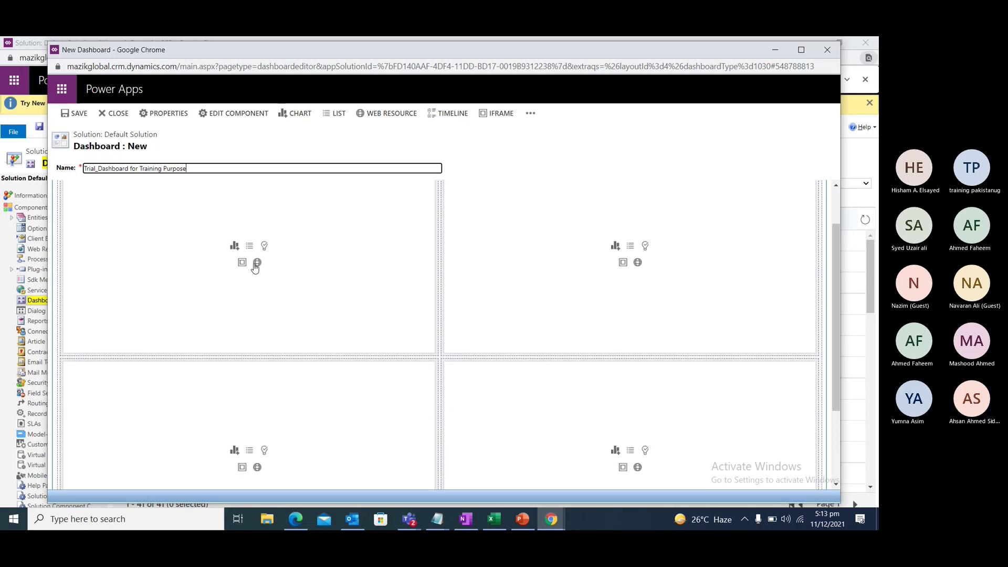
pyautogui.click(255, 264)
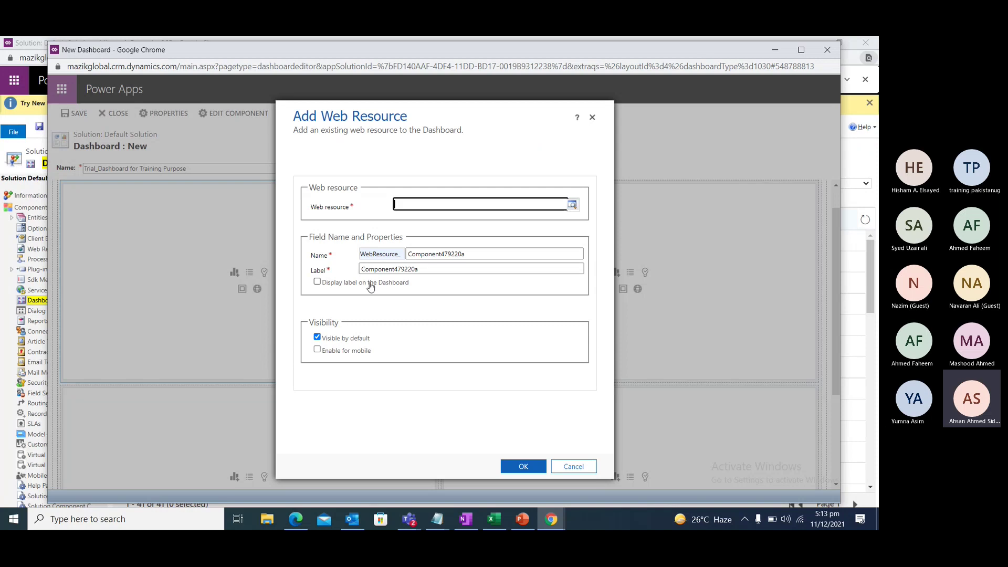
pyautogui.click(573, 466)
pyautogui.click(241, 296)
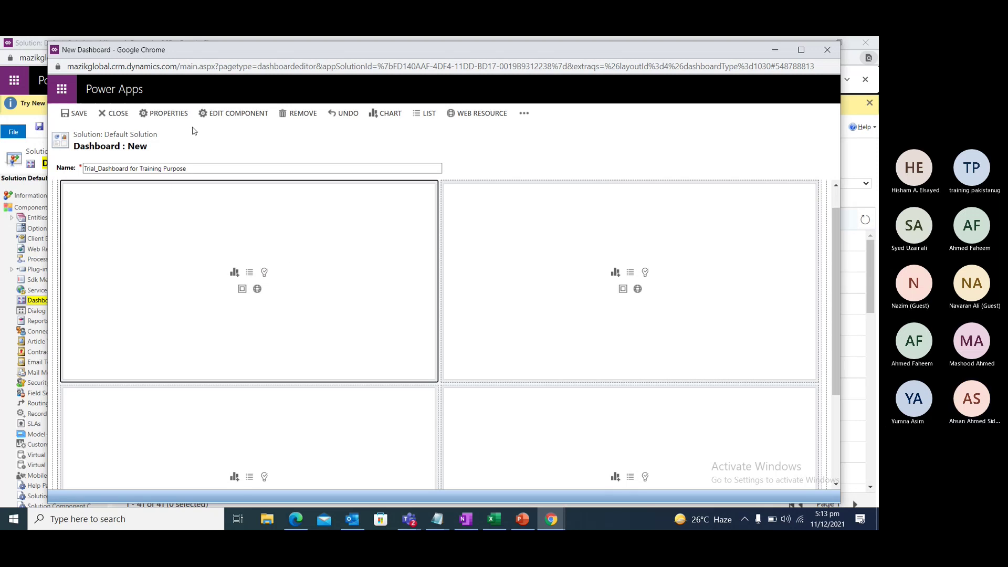
pyautogui.click(251, 120)
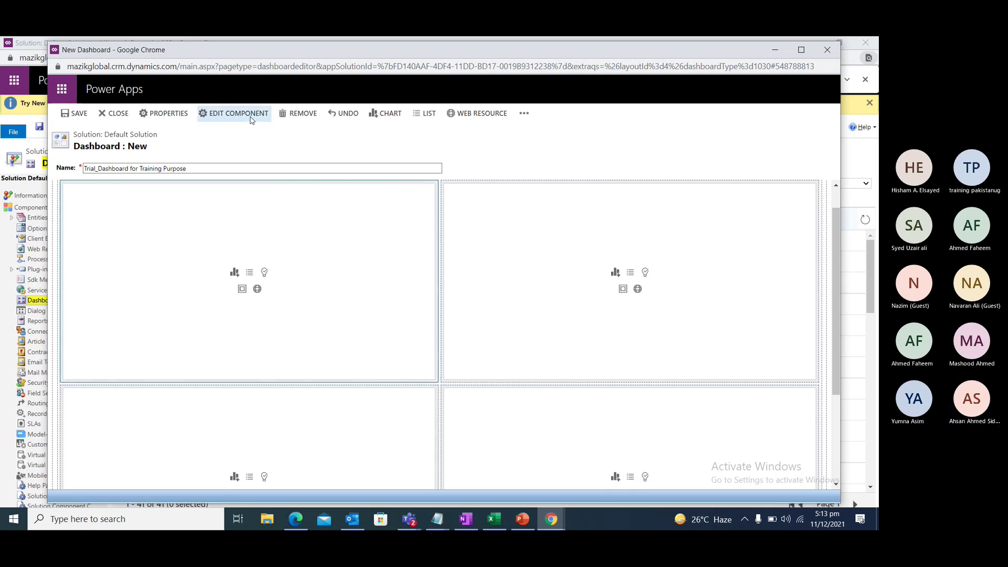
pyautogui.scroll(-3, 279, 329)
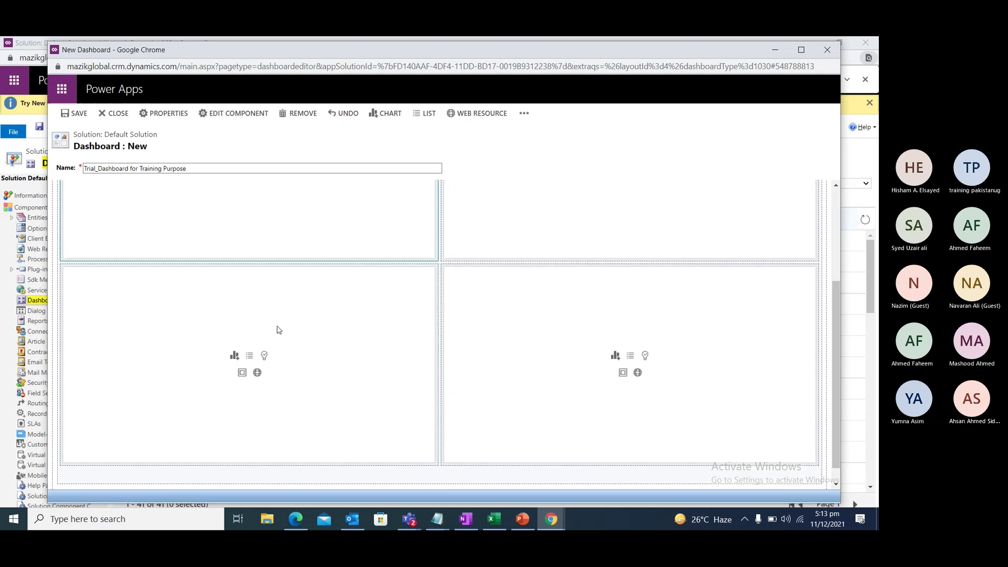
pyautogui.scroll(3, 279, 329)
pyautogui.click(279, 323)
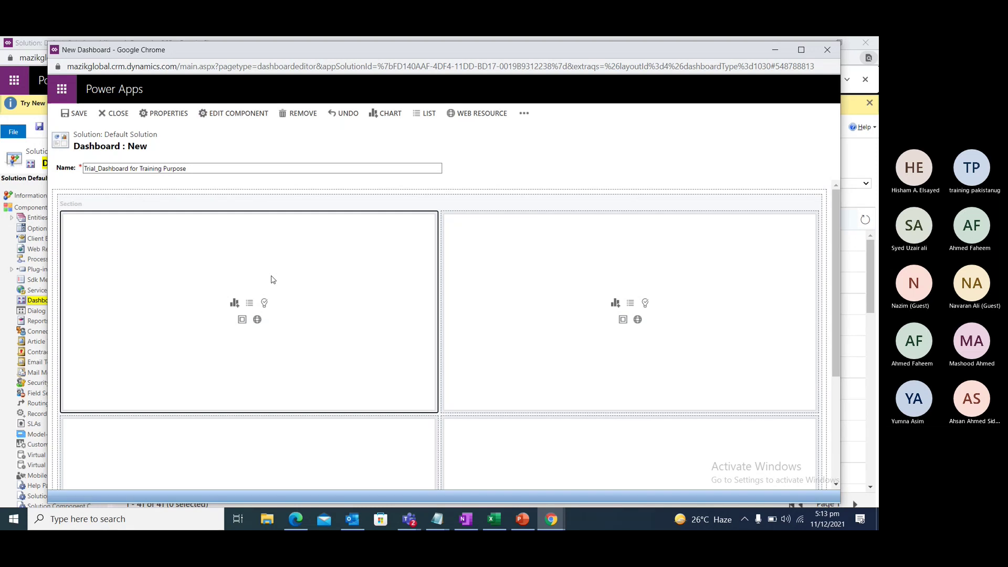
pyautogui.scroll(-2, 268, 294)
pyautogui.scroll(1, 264, 295)
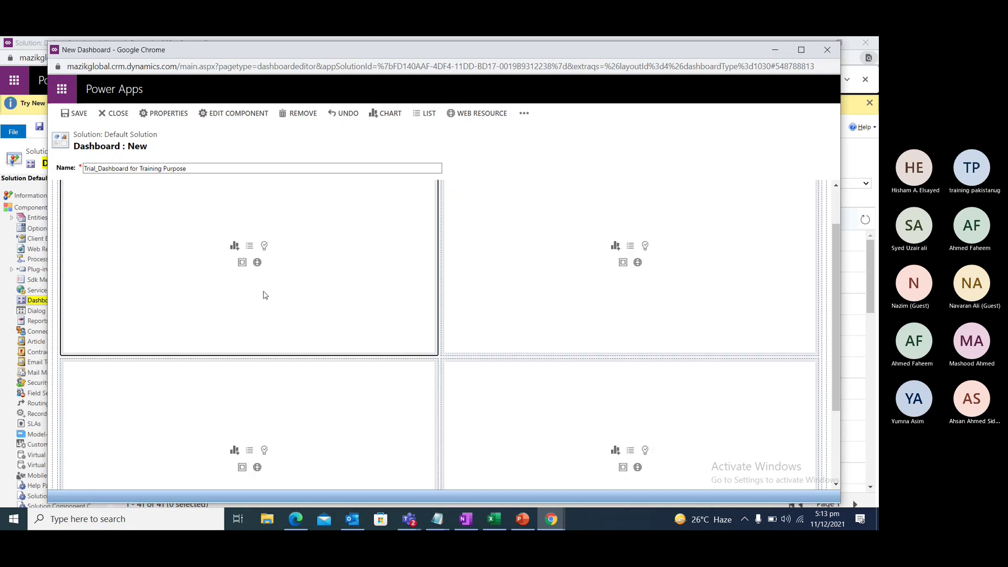
pyautogui.scroll(2, 264, 295)
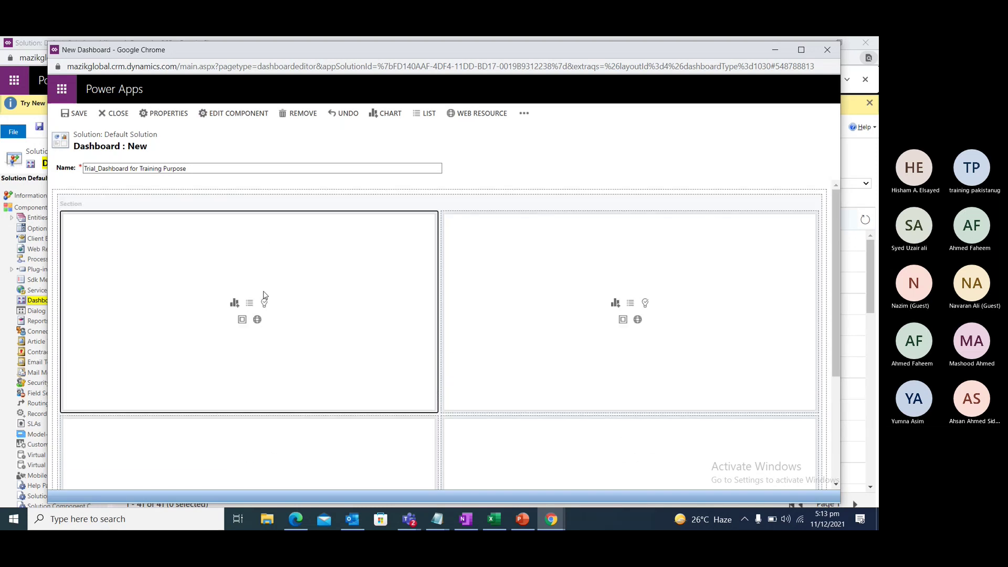
# Save the named dashboard with its sections left empty
pyautogui.click(252, 170)
pyautogui.click(253, 291)
pyautogui.click(78, 114)
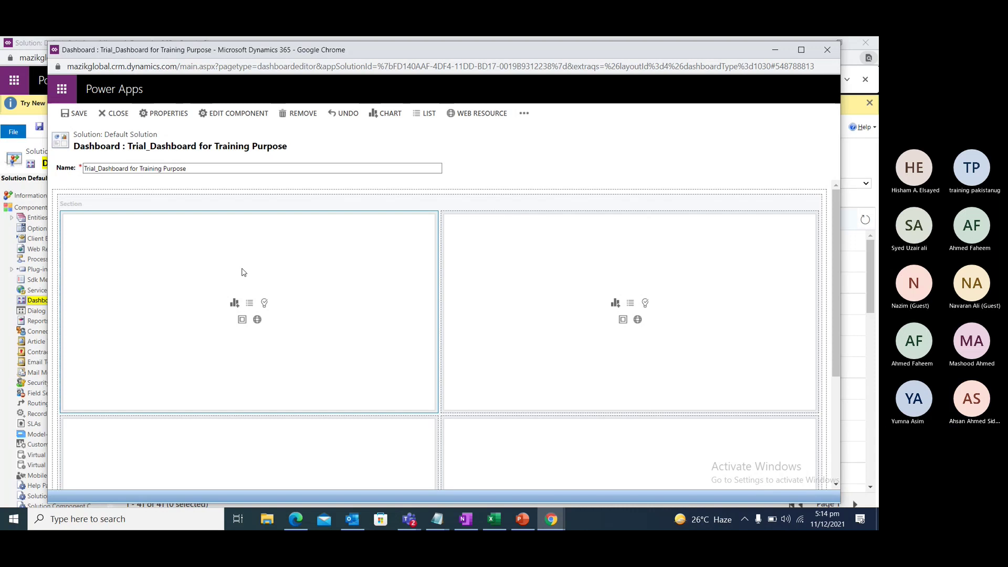
# Name the second new two-column dashboard "Trial_Dashboard for Training Purpose_001" and save it
pyautogui.scroll(-1, 243, 272)
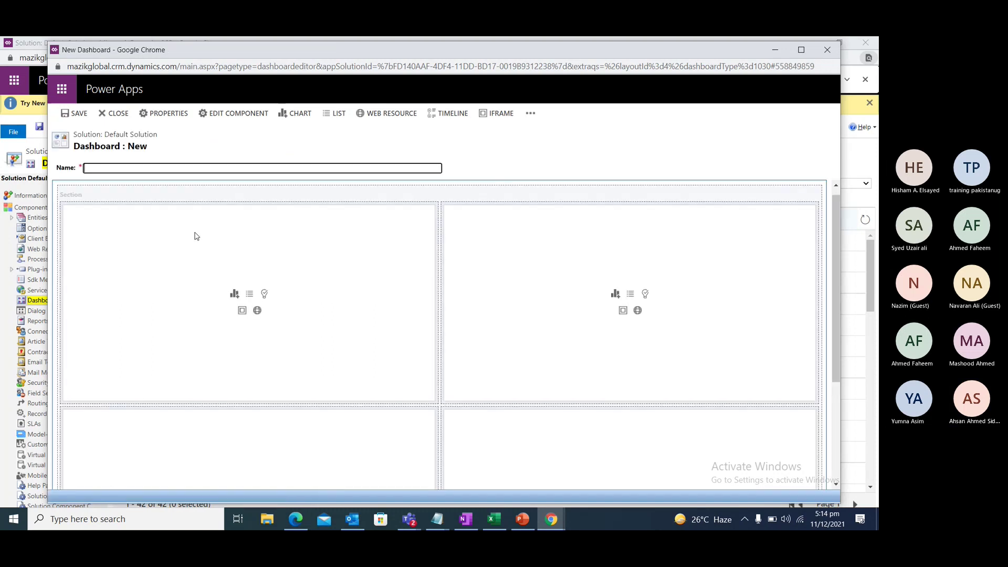
pyautogui.write('Tr')
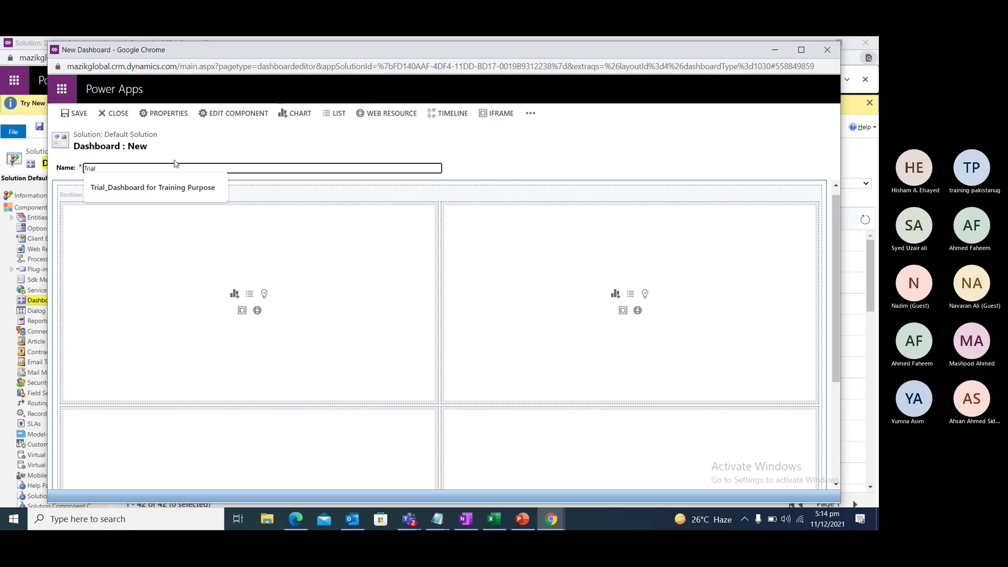
pyautogui.write('ial')
pyautogui.press('Down')
pyautogui.press('Return')
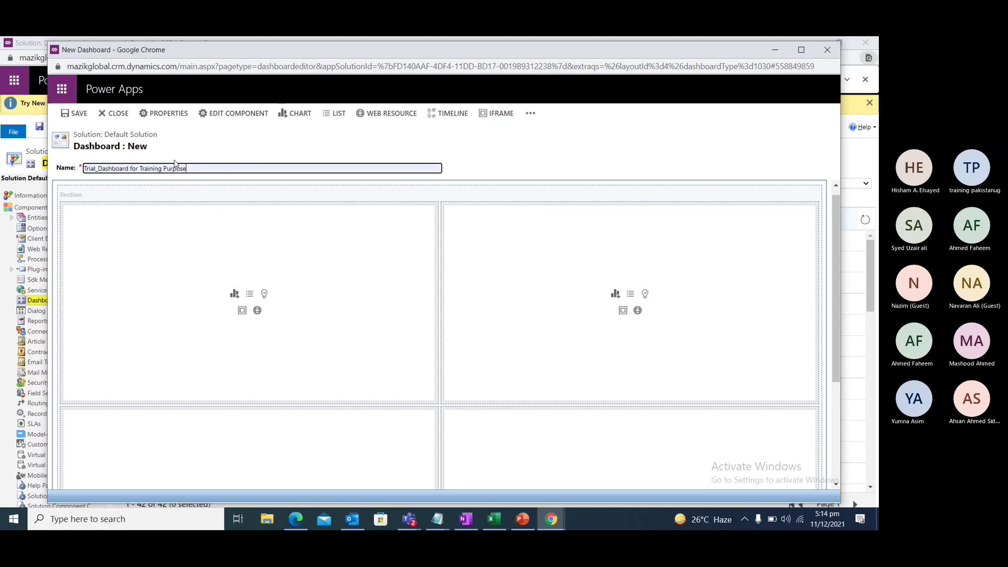
pyautogui.write('_001')
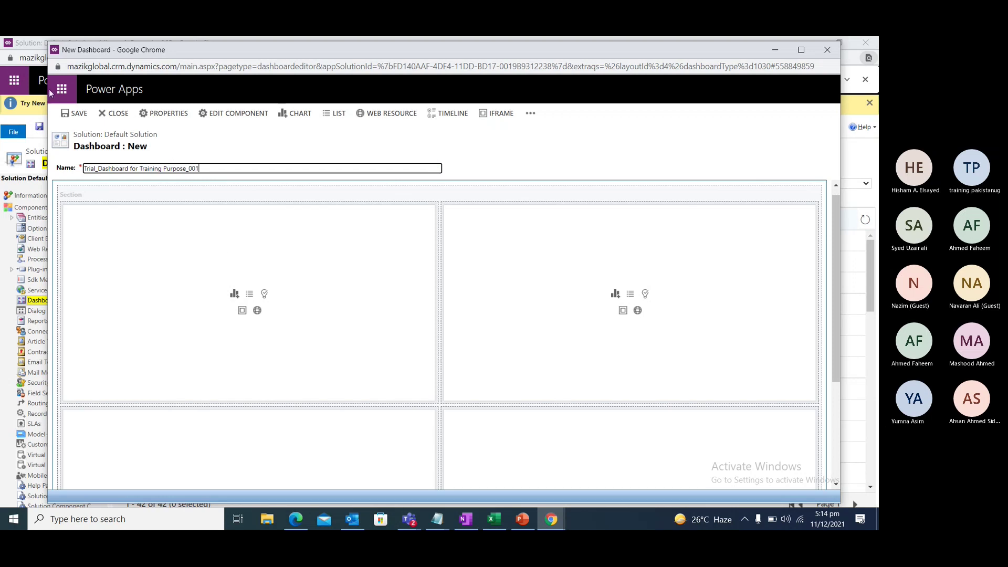
pyautogui.click(78, 115)
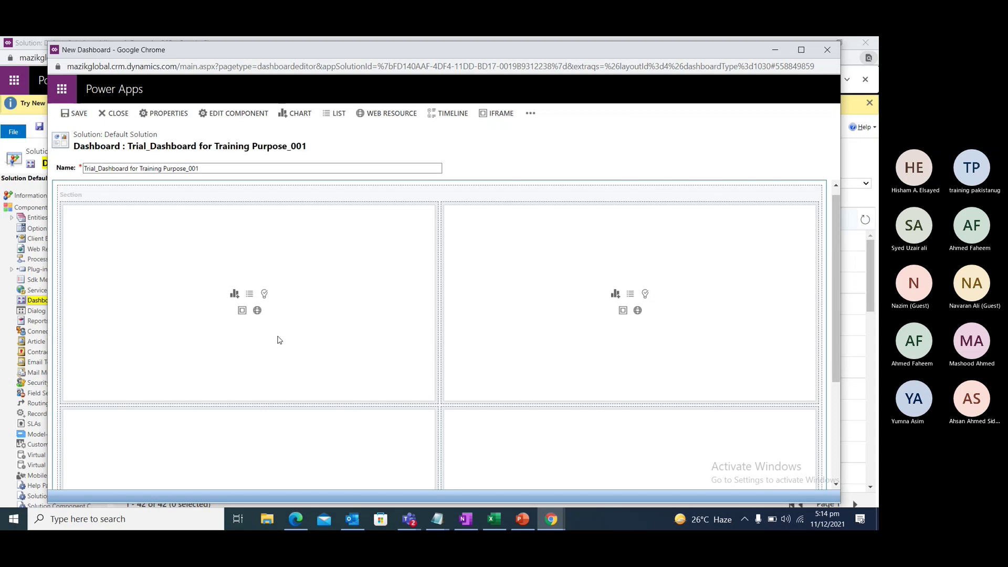
pyautogui.click(251, 289)
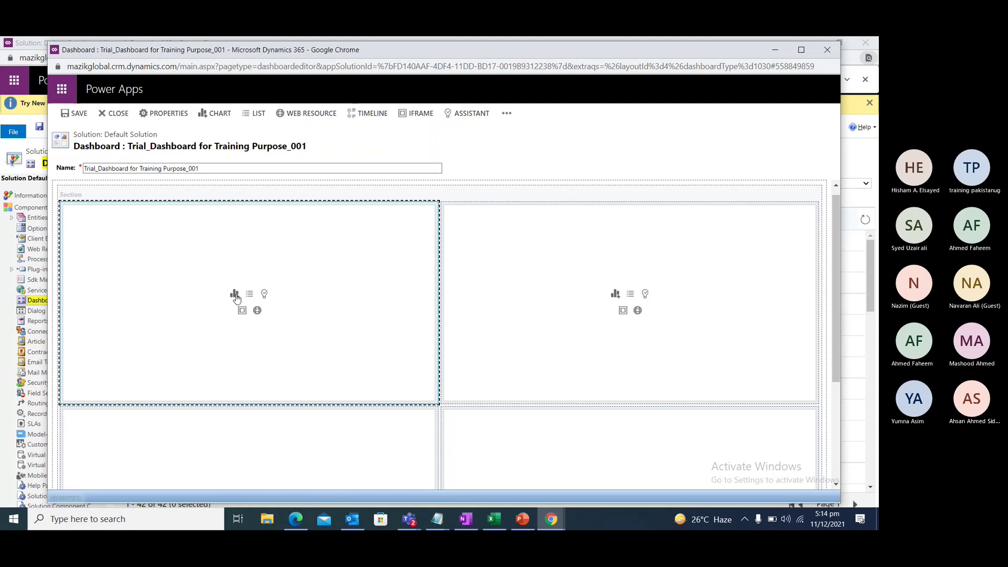
pyautogui.click(235, 295)
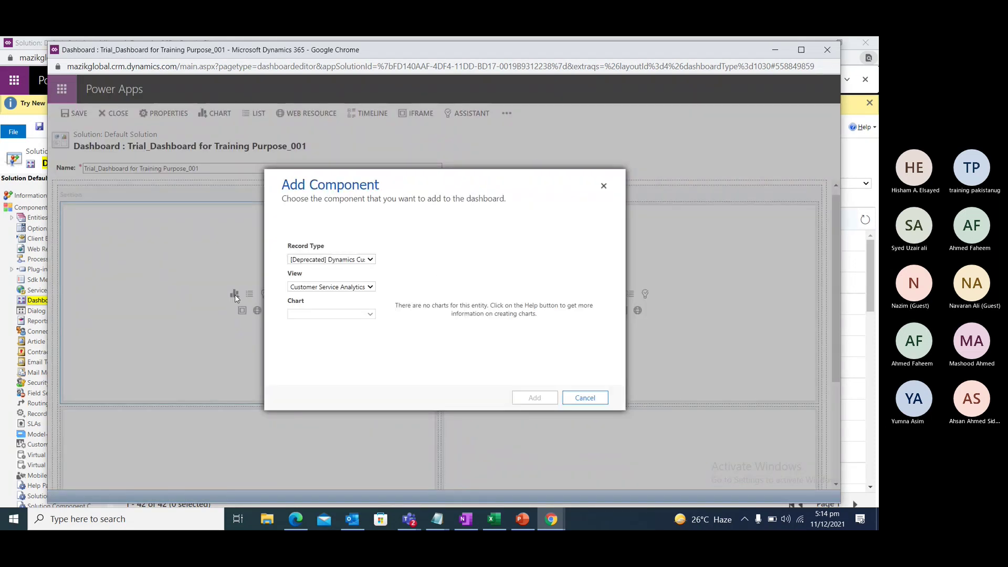
pyautogui.click(347, 260)
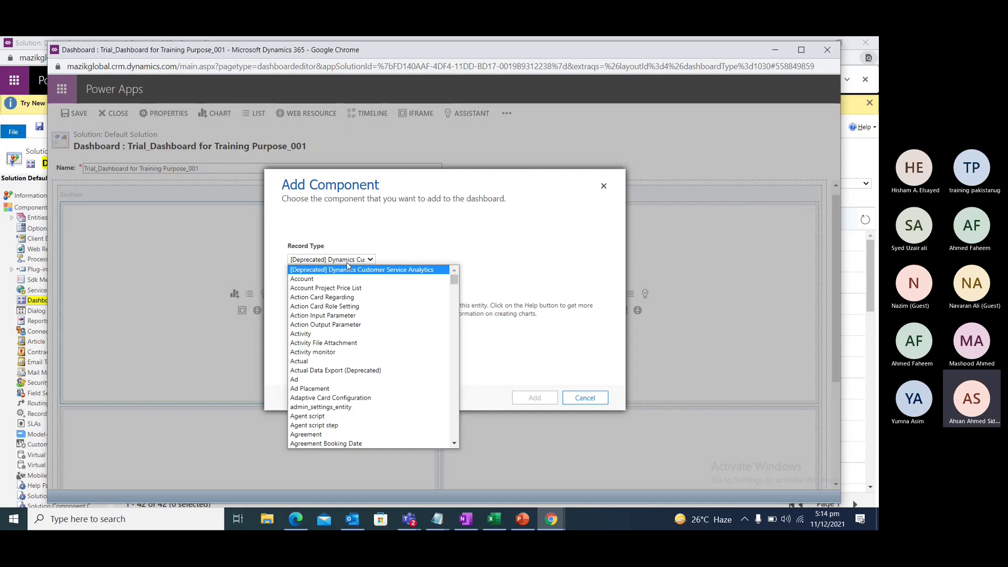
pyautogui.click(334, 241)
pyautogui.click(576, 399)
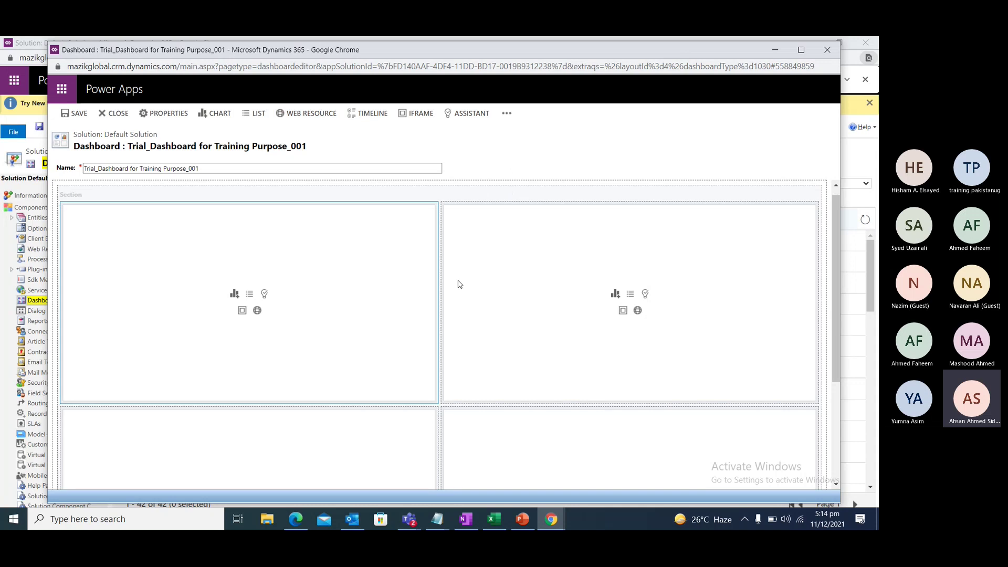
# Add the Accounts by Industry chart for Account records in the Inactive Accounts view to the first dashboard section
pyautogui.scroll(-3, 609, 268)
pyautogui.scroll(3, 226, 318)
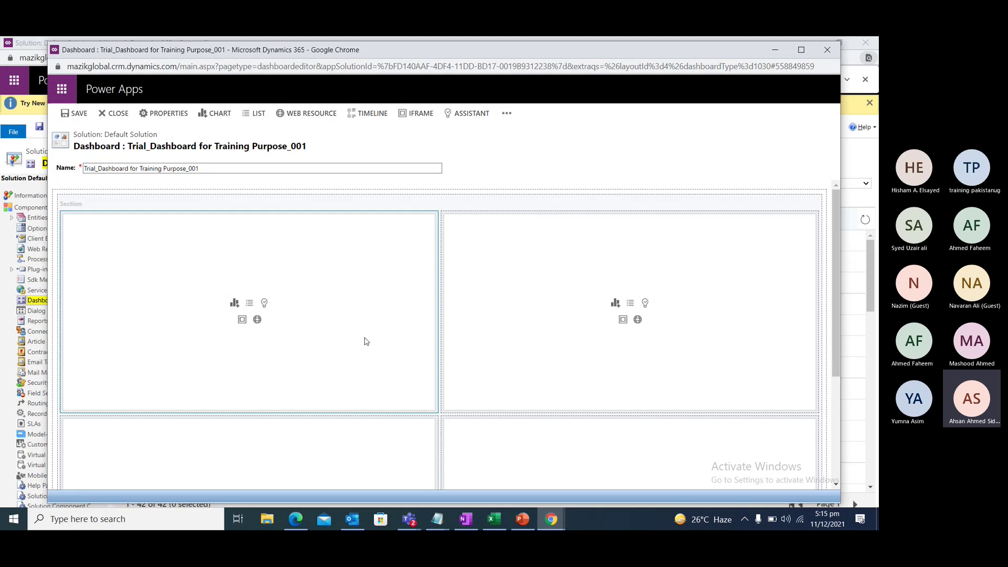
pyautogui.click(234, 304)
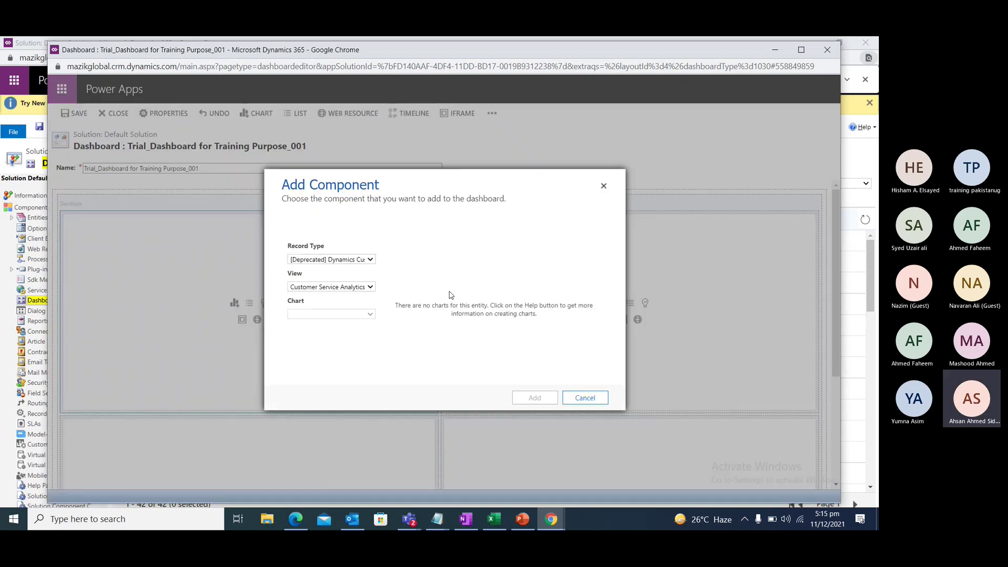
pyautogui.click(342, 260)
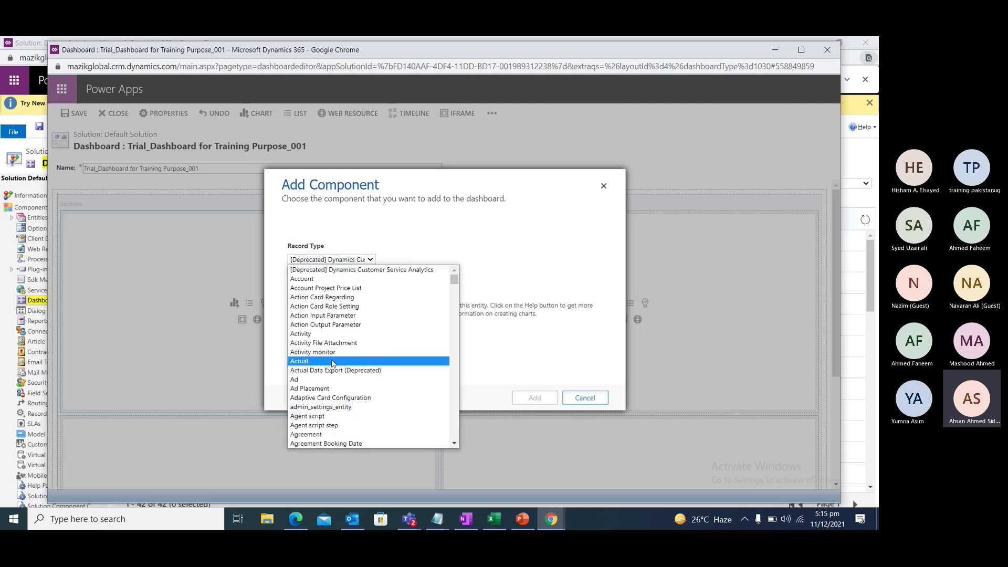
pyautogui.click(322, 280)
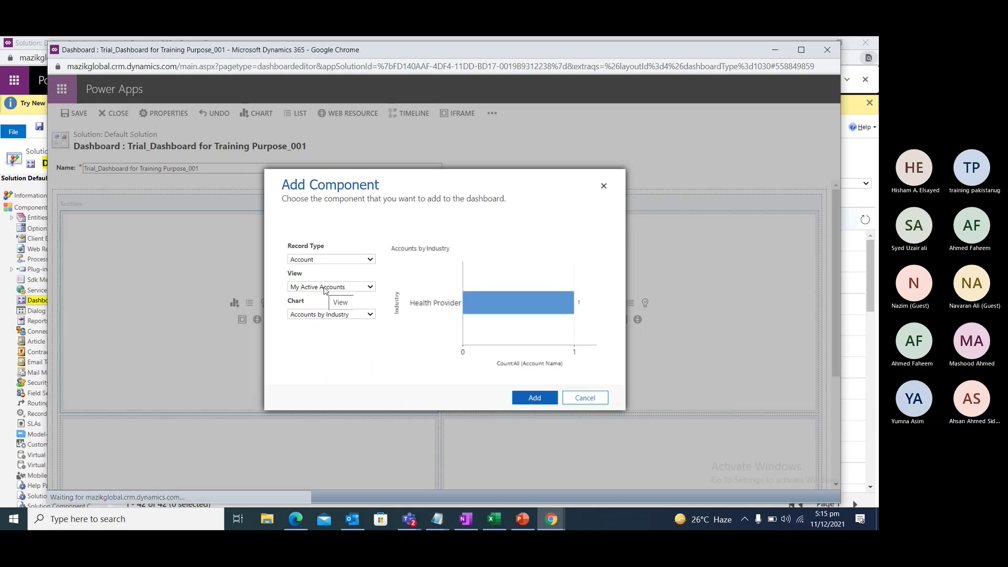
pyautogui.click(325, 287)
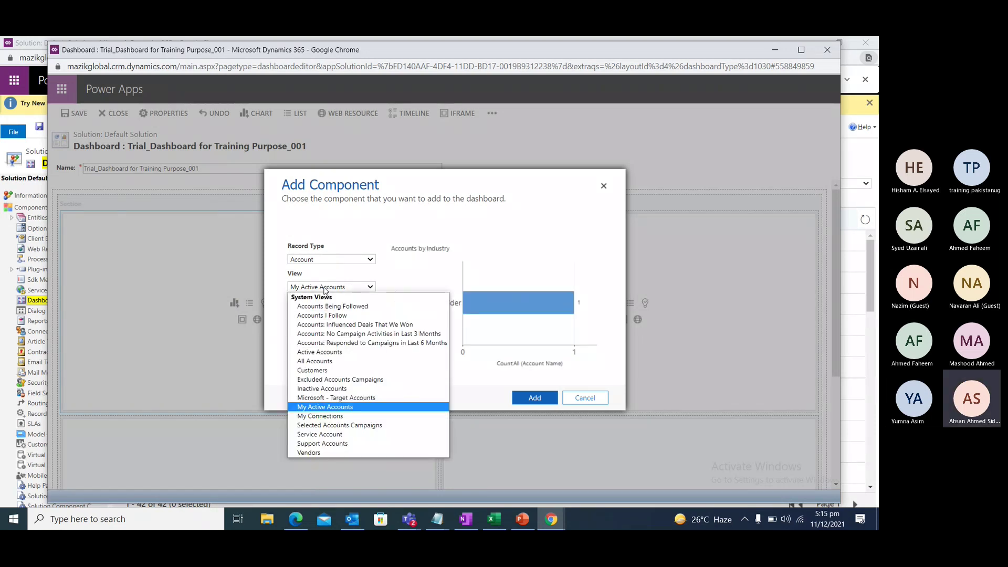
pyautogui.click(322, 389)
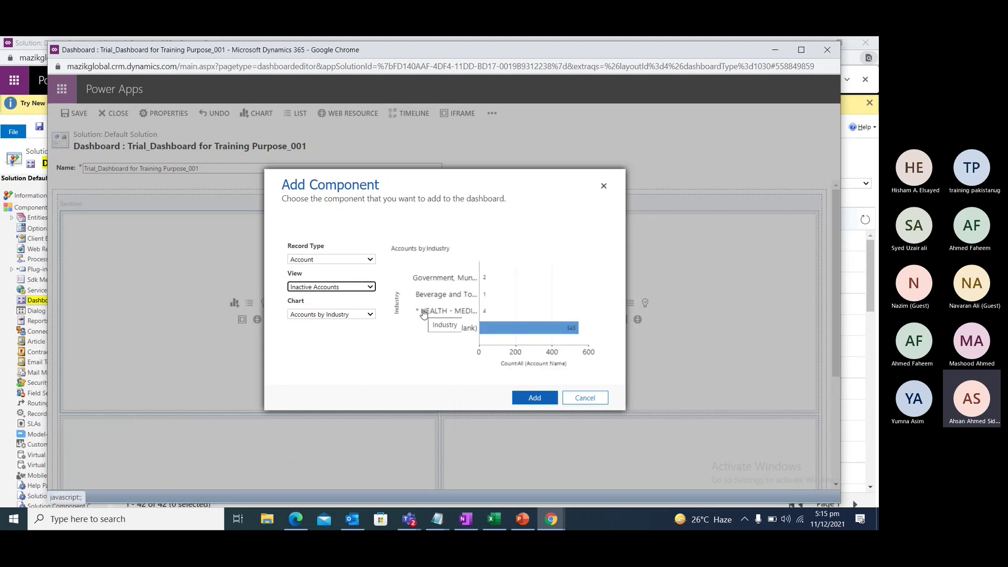
pyautogui.click(341, 315)
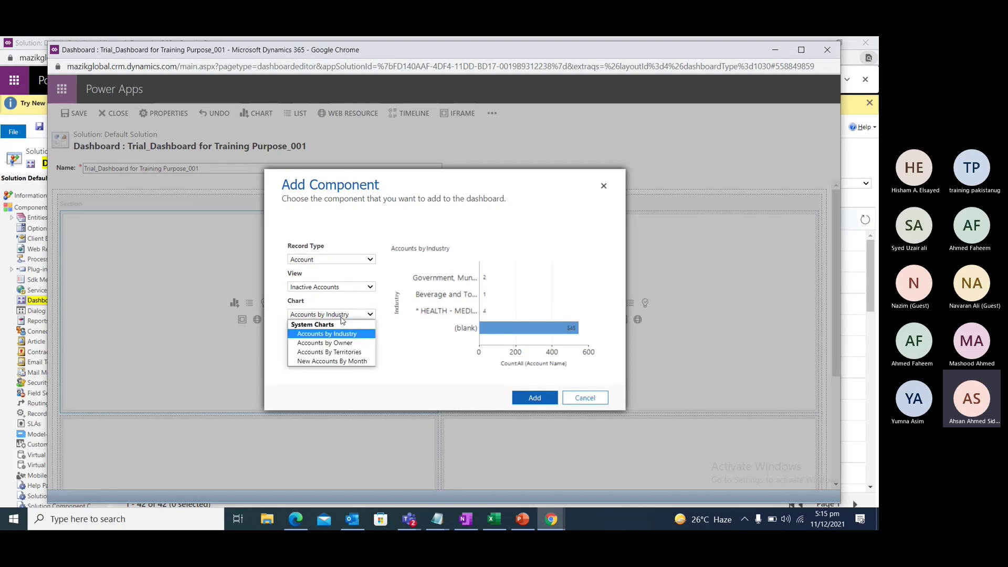
pyautogui.click(341, 315)
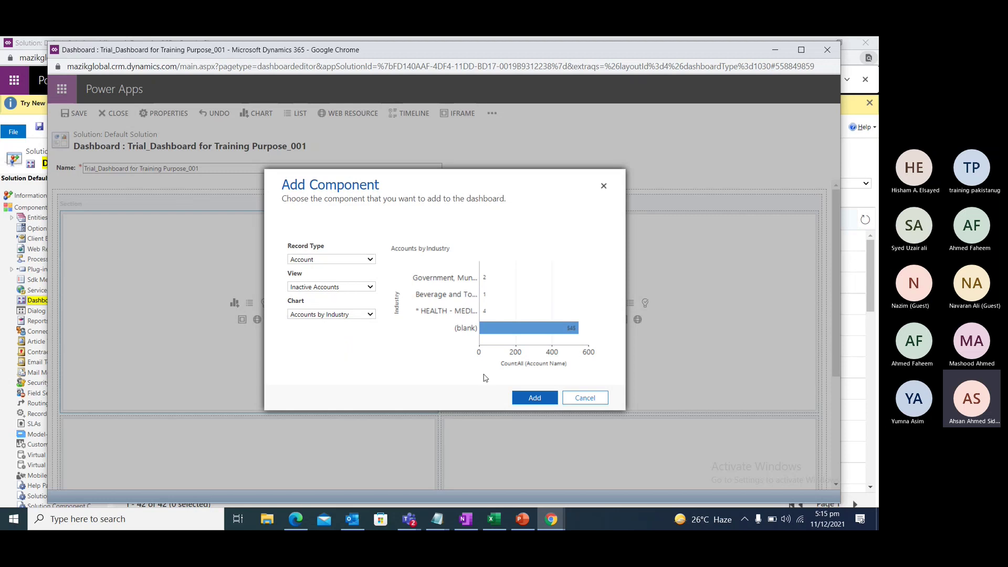
pyautogui.click(524, 397)
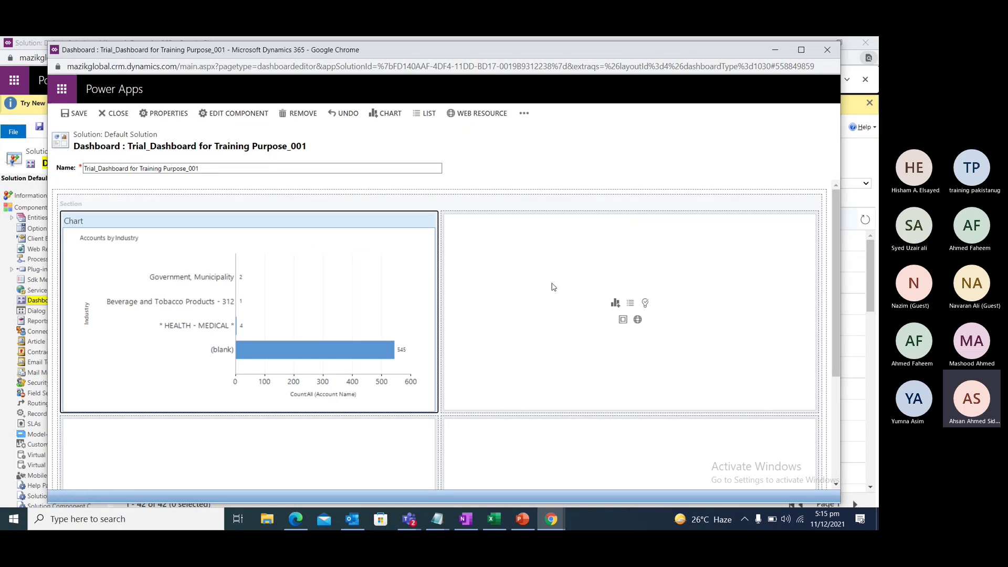
# Add a list of Work Orders using the Active Work Orders view to the empty section beside the chart
pyautogui.click(630, 305)
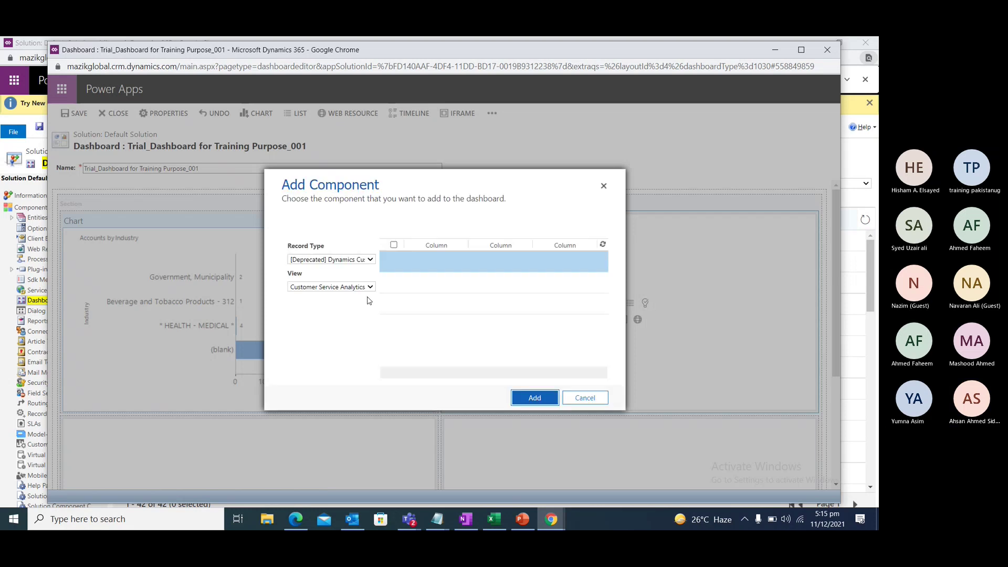
pyautogui.click(339, 261)
pyautogui.scroll(-3, 327, 351)
pyautogui.scroll(-3, 327, 352)
pyautogui.press('End')
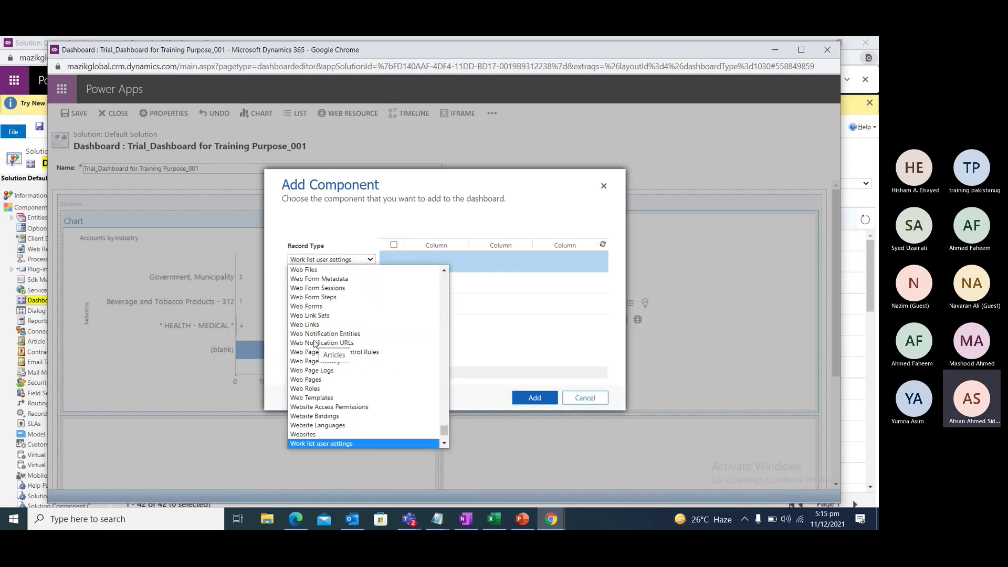
pyautogui.scroll(-5, 318, 344)
pyautogui.click(330, 399)
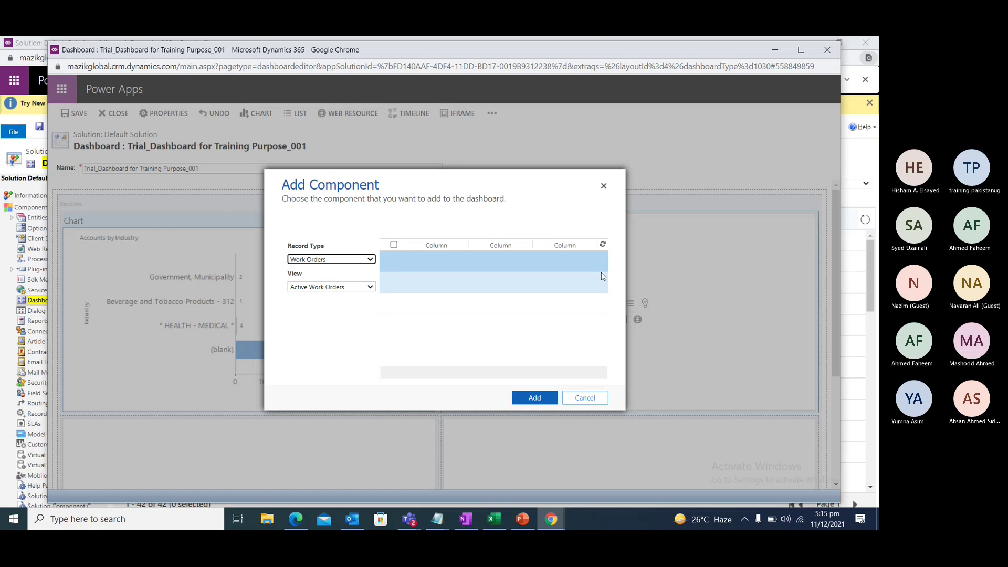
pyautogui.click(351, 289)
pyautogui.click(350, 306)
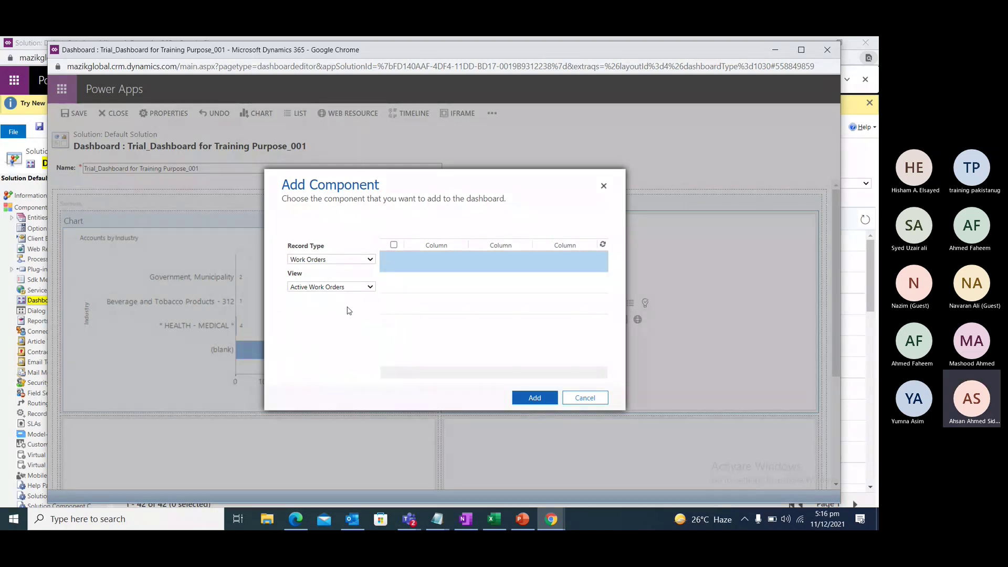
pyautogui.click(346, 290)
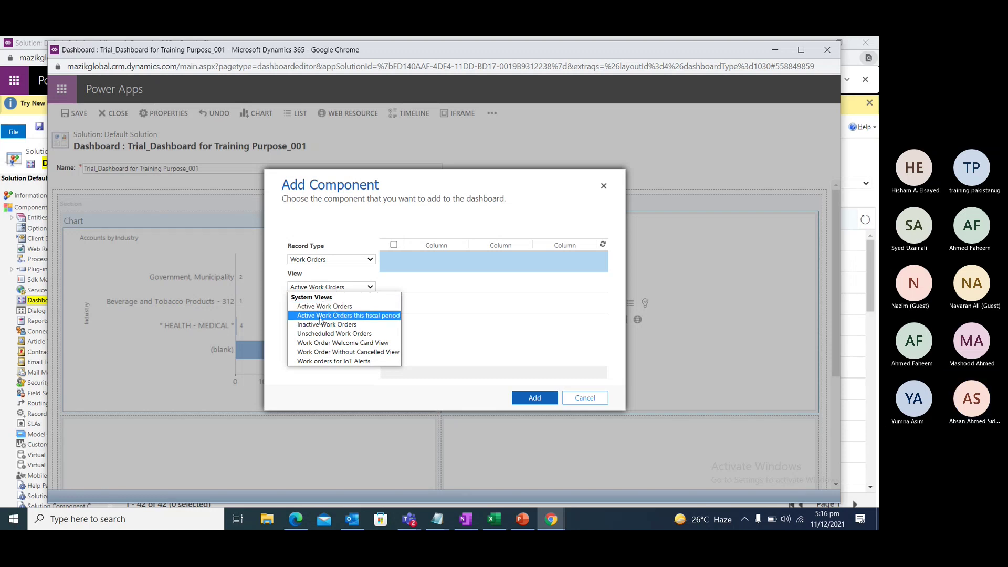
pyautogui.click(324, 307)
pyautogui.click(534, 397)
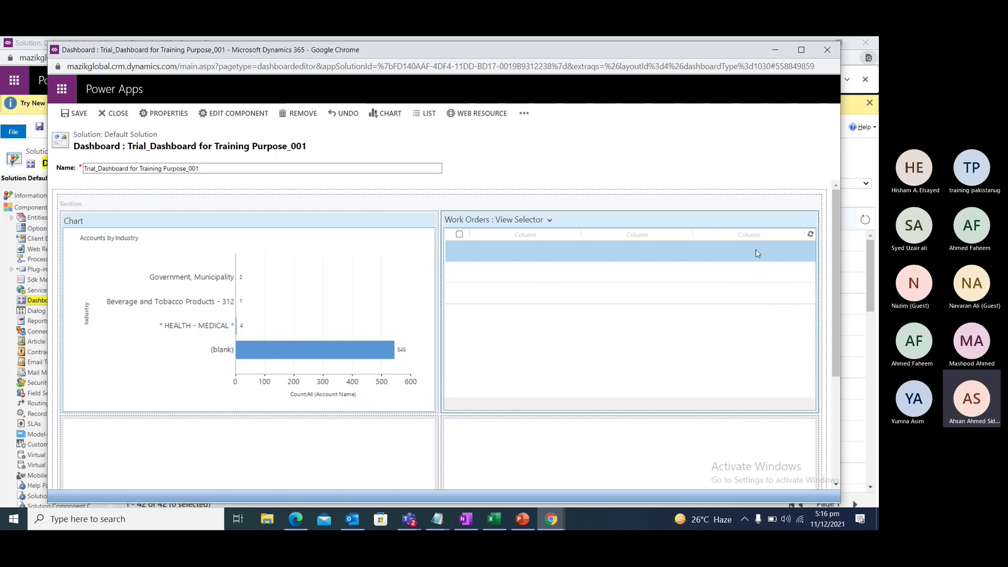
# Add a list of Work Orders using the Inactive Work Orders view to the empty section below the chart
pyautogui.scroll(-2, 269, 366)
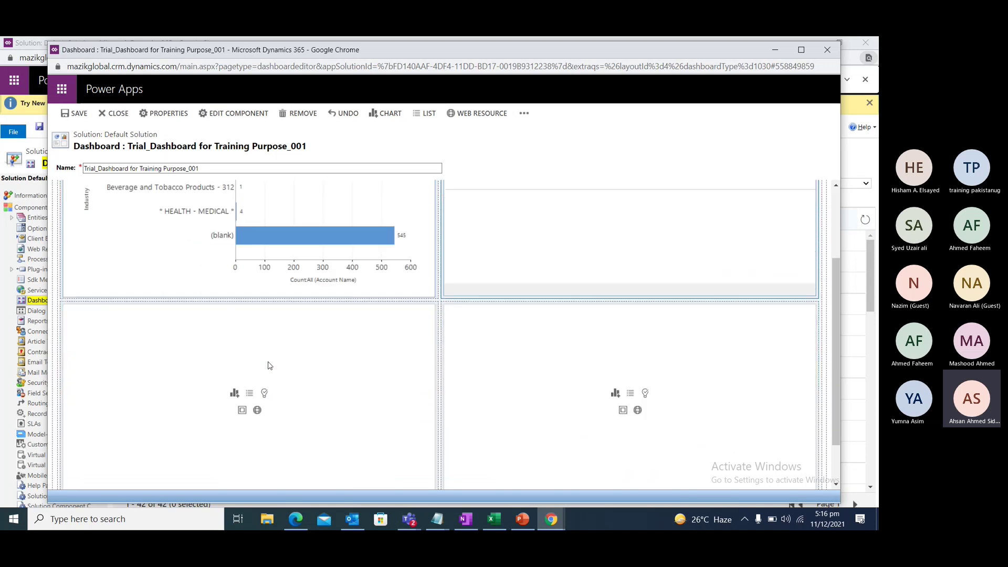
pyautogui.click(251, 394)
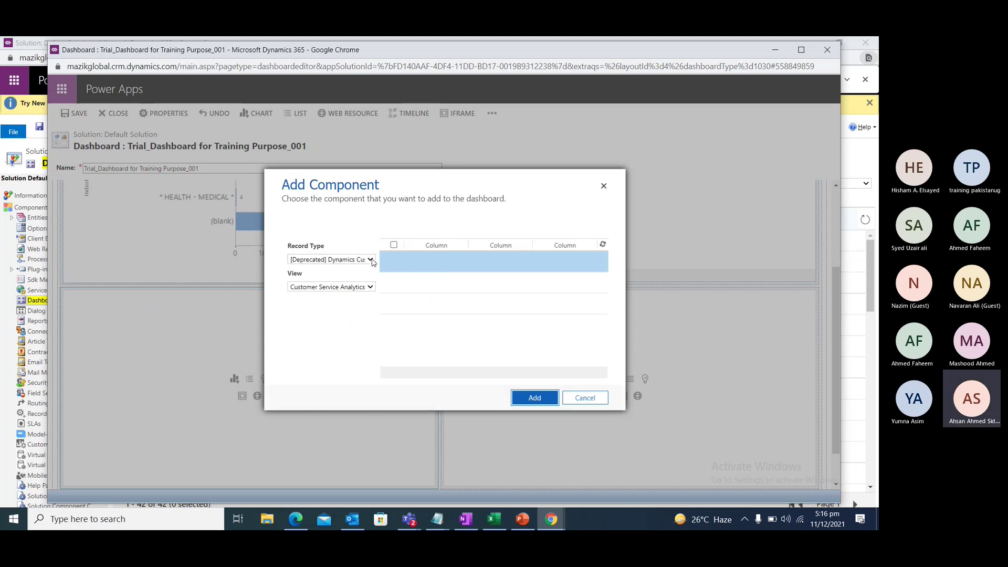
pyautogui.click(371, 261)
pyautogui.scroll(-15, 338, 388)
pyautogui.scroll(-20, 337, 387)
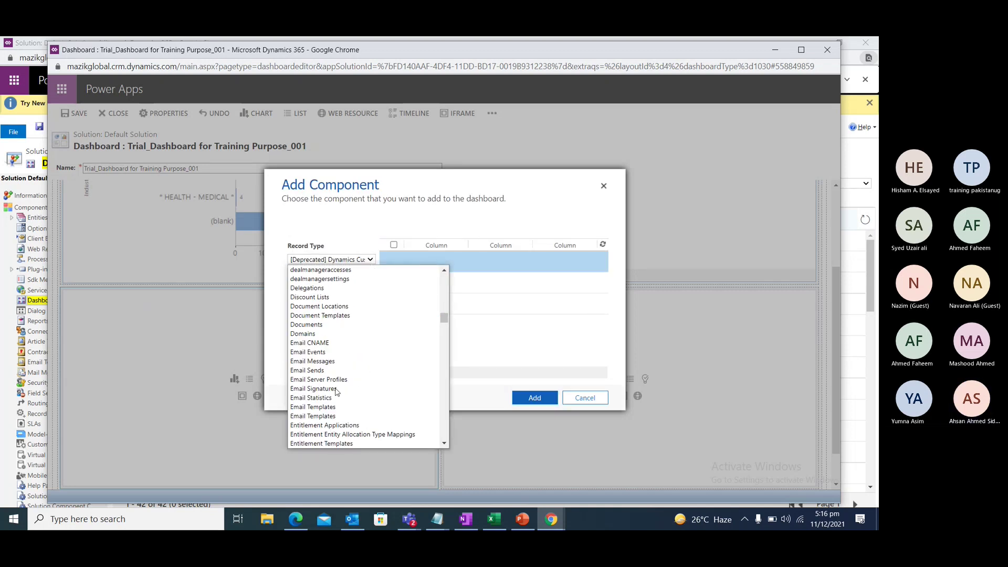
pyautogui.scroll(-20, 336, 390)
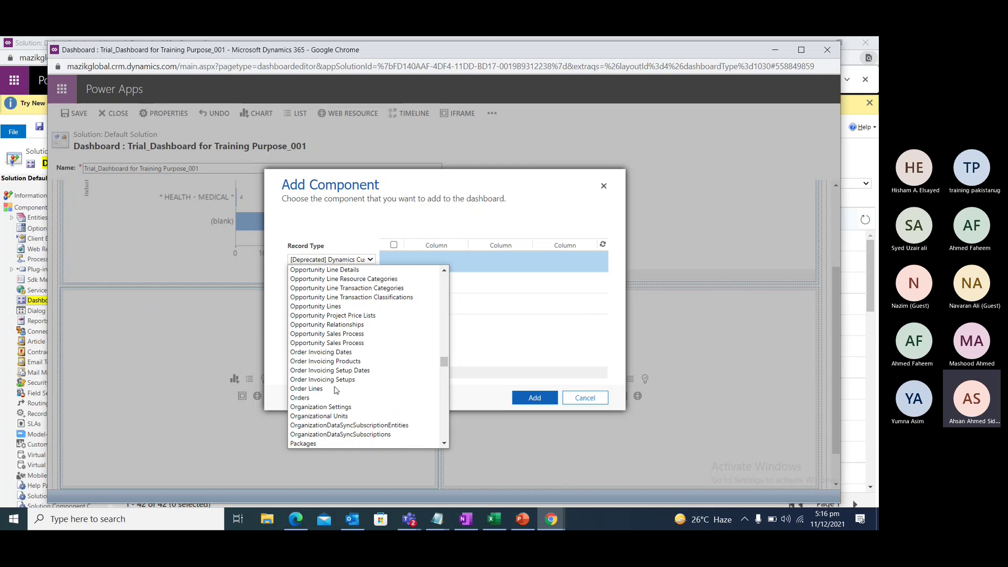
pyautogui.scroll(-20, 336, 391)
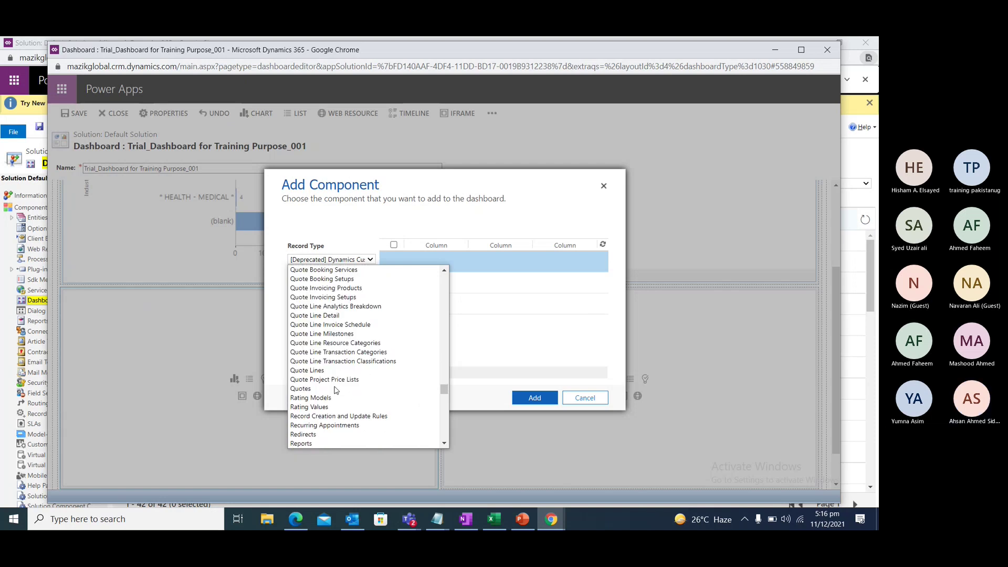
pyautogui.press('End')
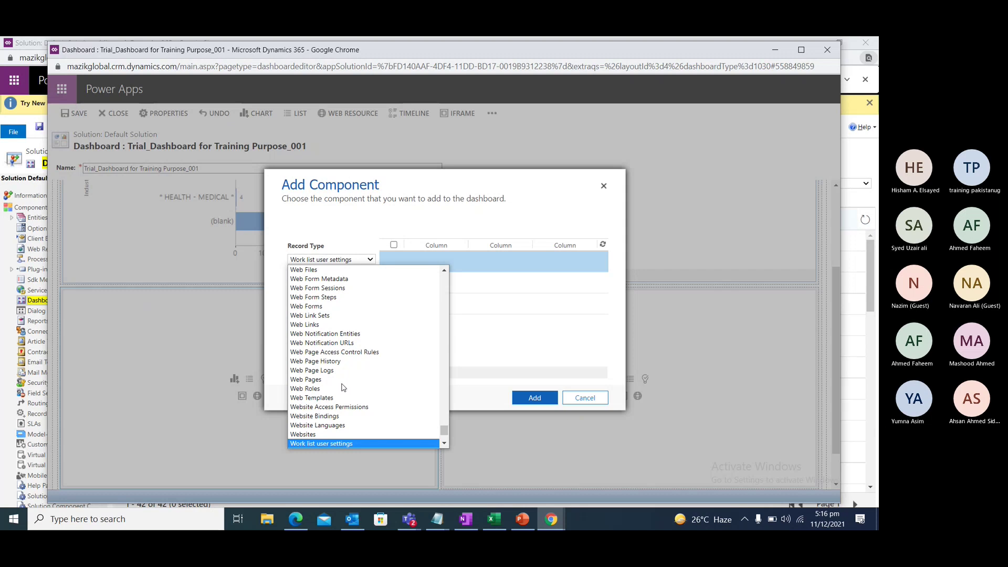
pyautogui.scroll(-3, 344, 389)
pyautogui.click(331, 399)
pyautogui.click(368, 288)
pyautogui.click(332, 326)
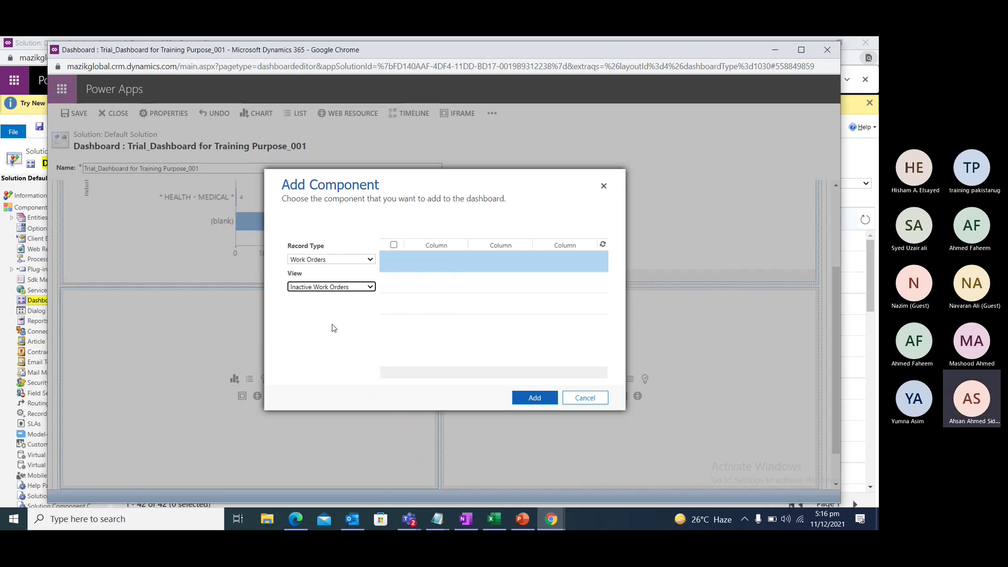
pyautogui.click(543, 401)
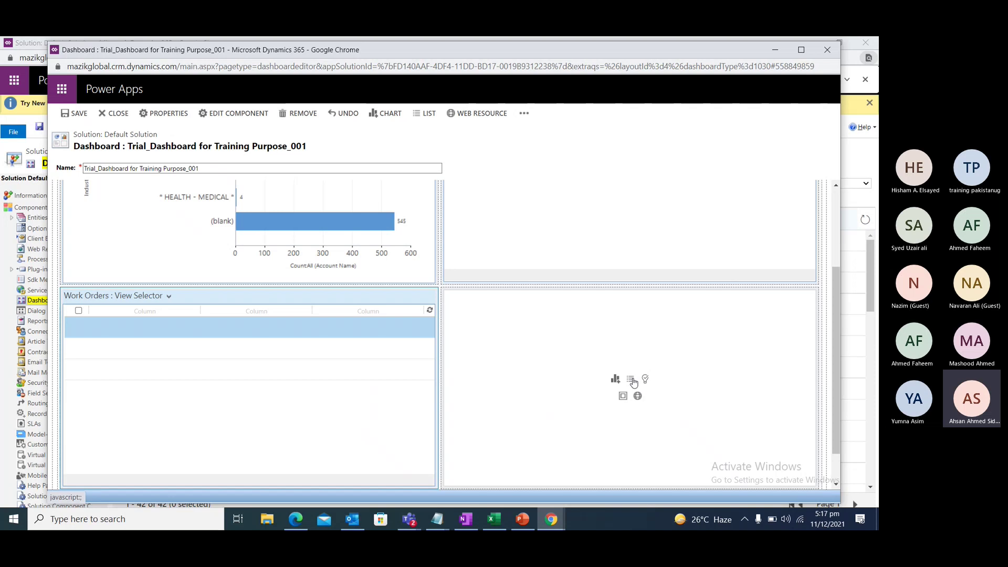
# Add a Timeline control with its default properties to the dashboard and save the dashboard
pyautogui.click(525, 113)
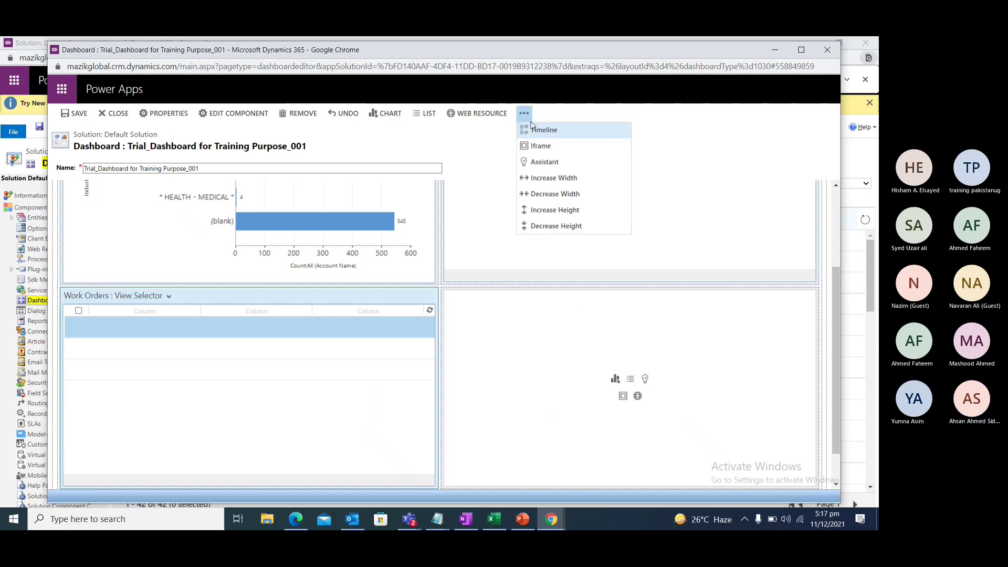
pyautogui.click(538, 133)
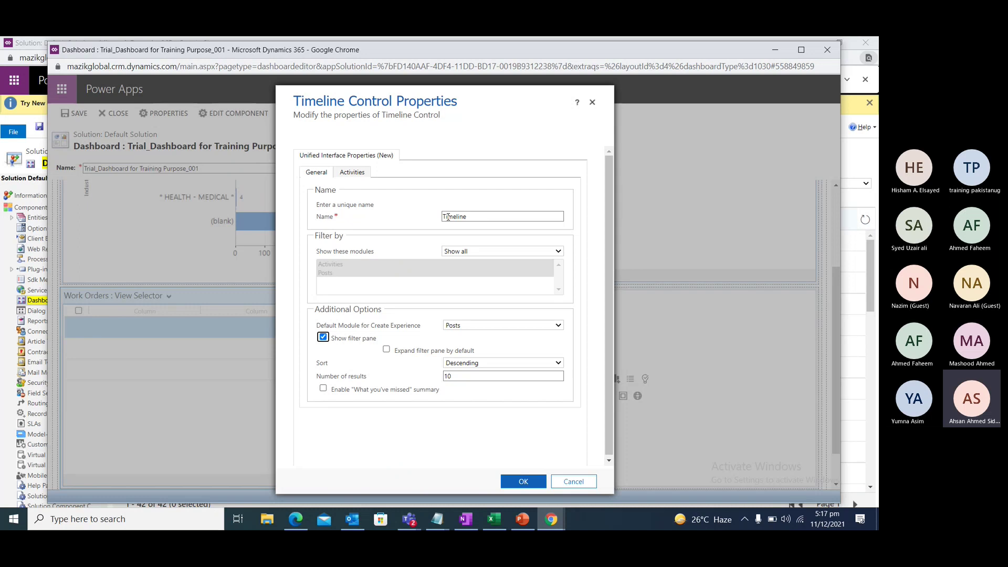
pyautogui.click(523, 481)
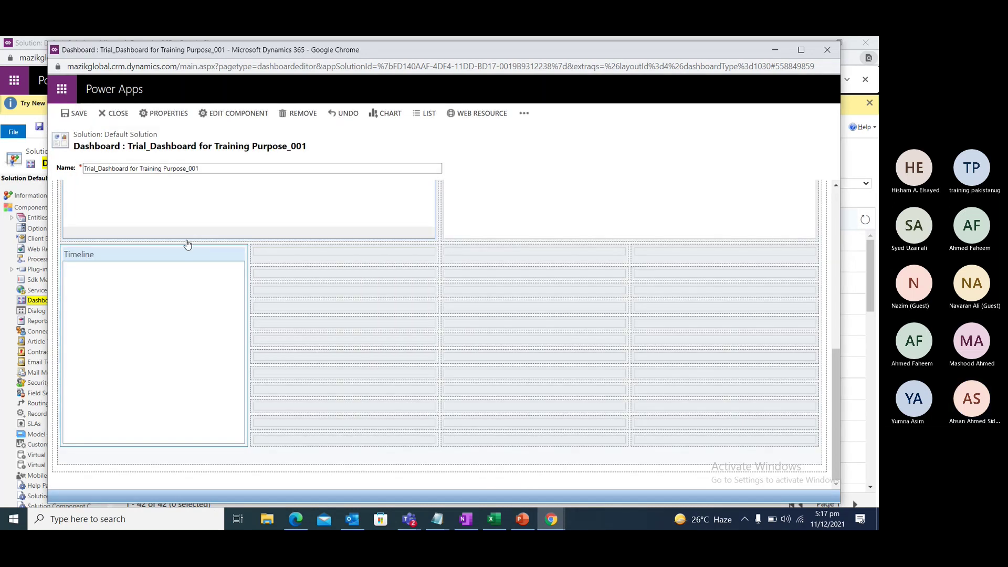
pyautogui.click(79, 115)
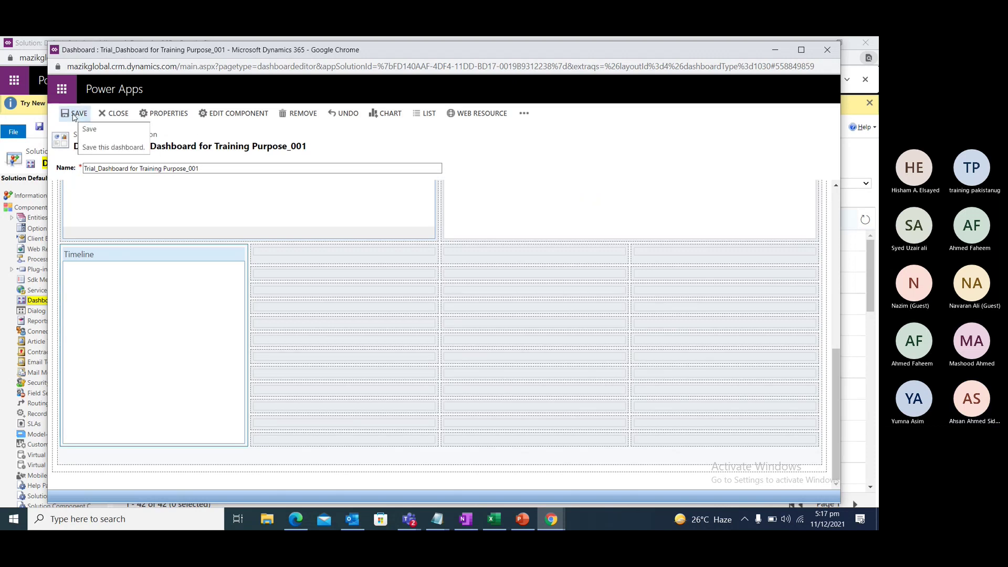
# Add the Assistant component to the empty section beside the inactive work orders list
pyautogui.scroll(1, 428, 375)
pyautogui.scroll(3, 428, 375)
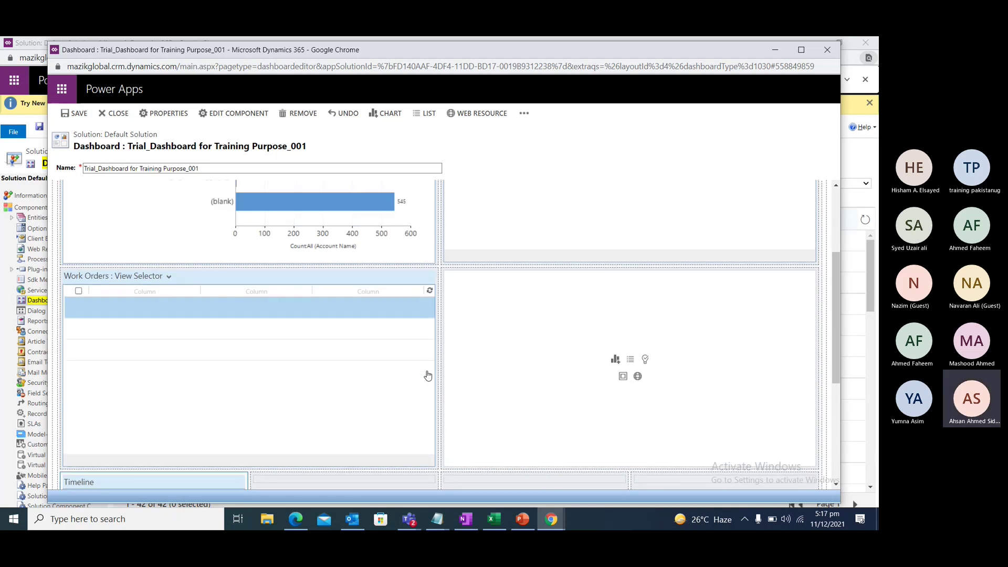
pyautogui.scroll(-4, 433, 391)
pyautogui.scroll(2, 647, 294)
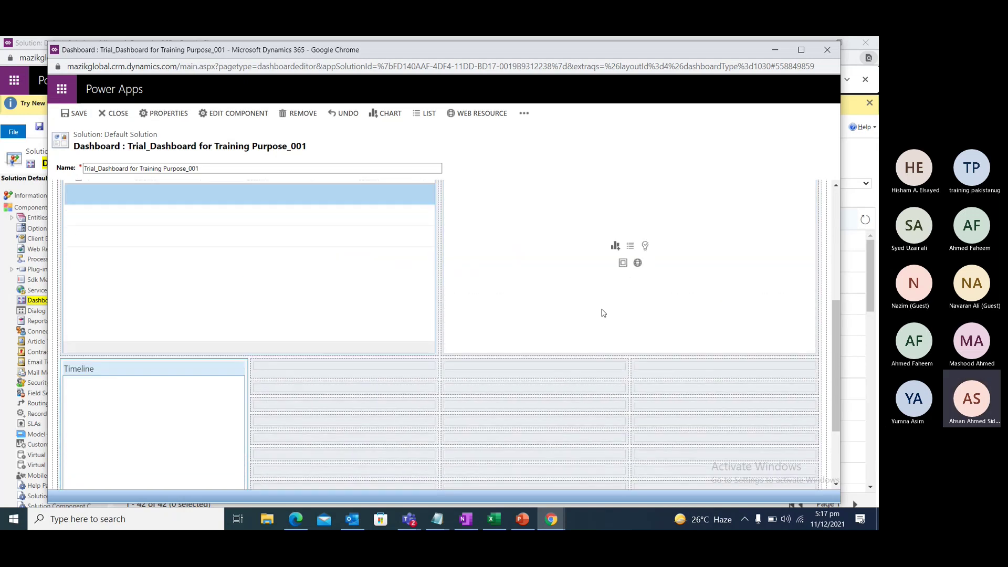
pyautogui.click(624, 264)
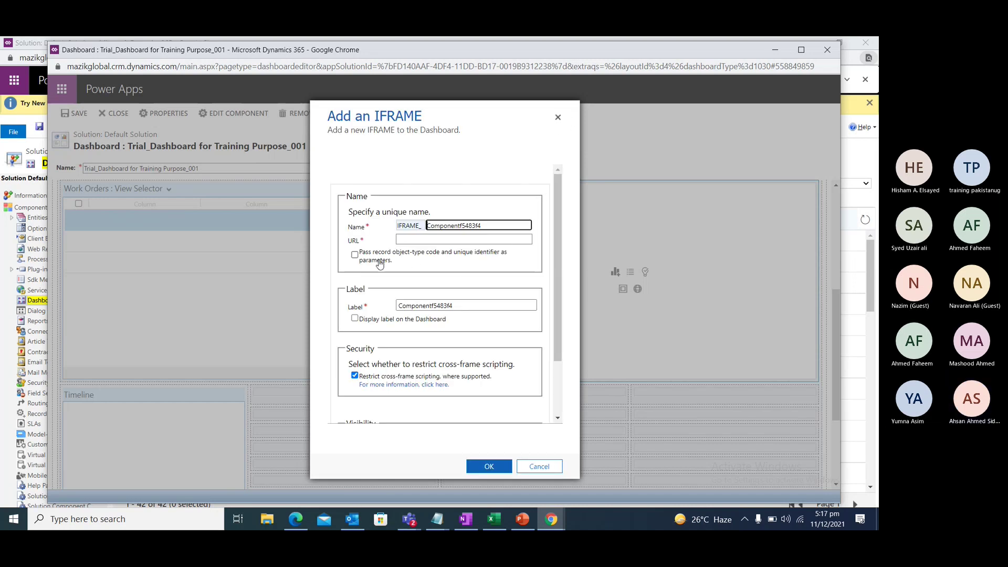
pyautogui.click(558, 118)
pyautogui.click(644, 273)
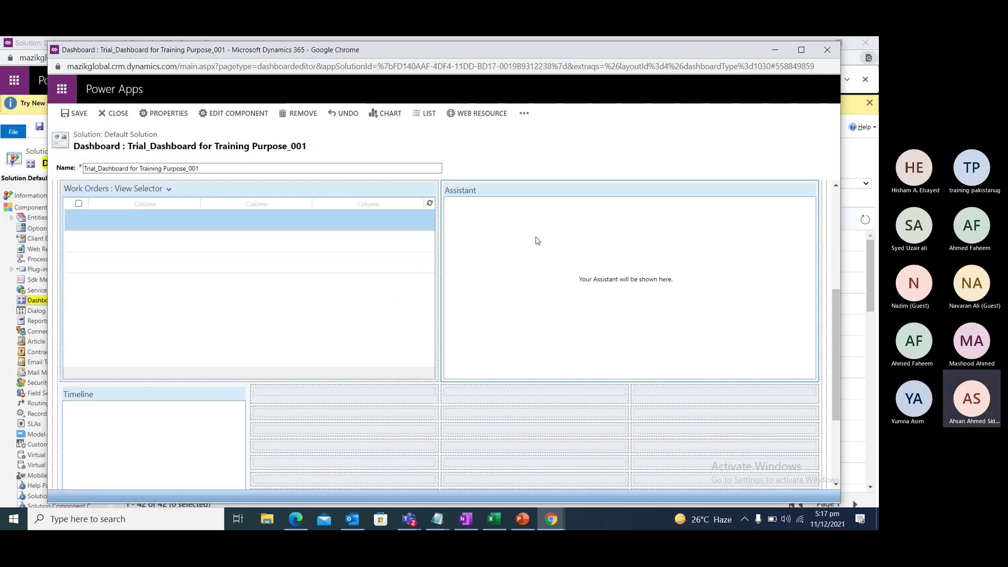
# Set the Assistant control to occupy one column and try to save the dashboard
pyautogui.scroll(1, 538, 240)
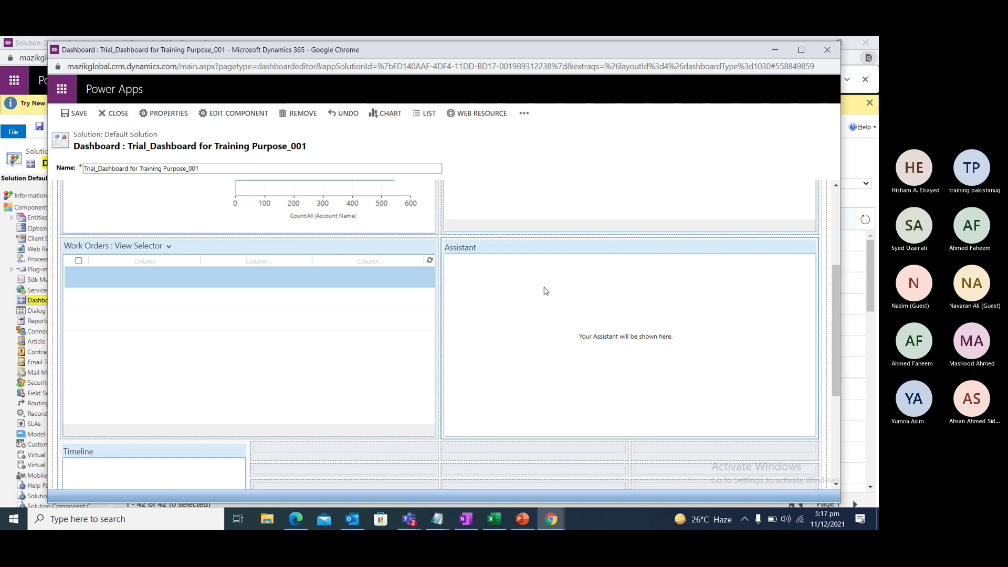
pyautogui.doubleClick(591, 327)
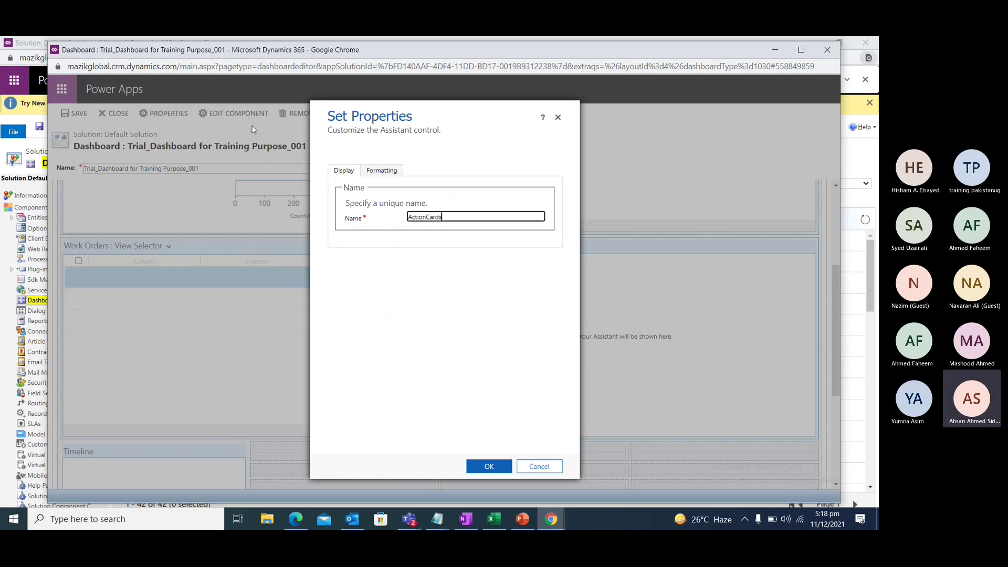
pyautogui.click(388, 173)
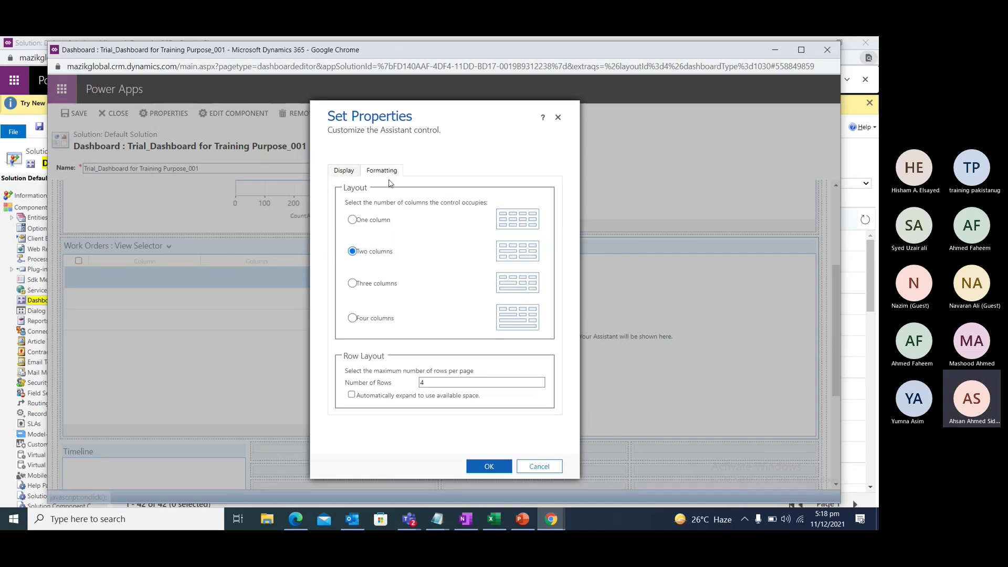
pyautogui.click(367, 221)
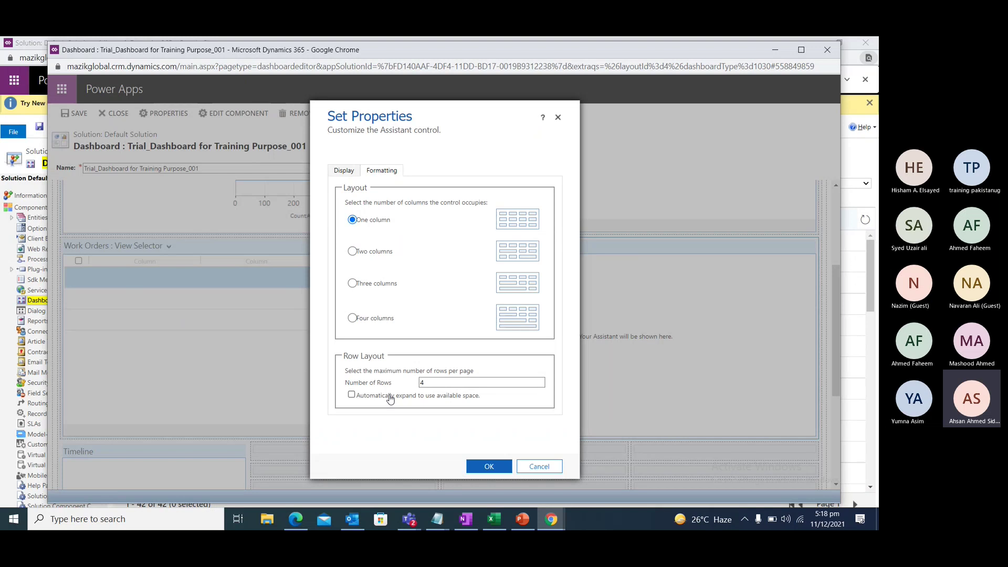
pyautogui.click(490, 470)
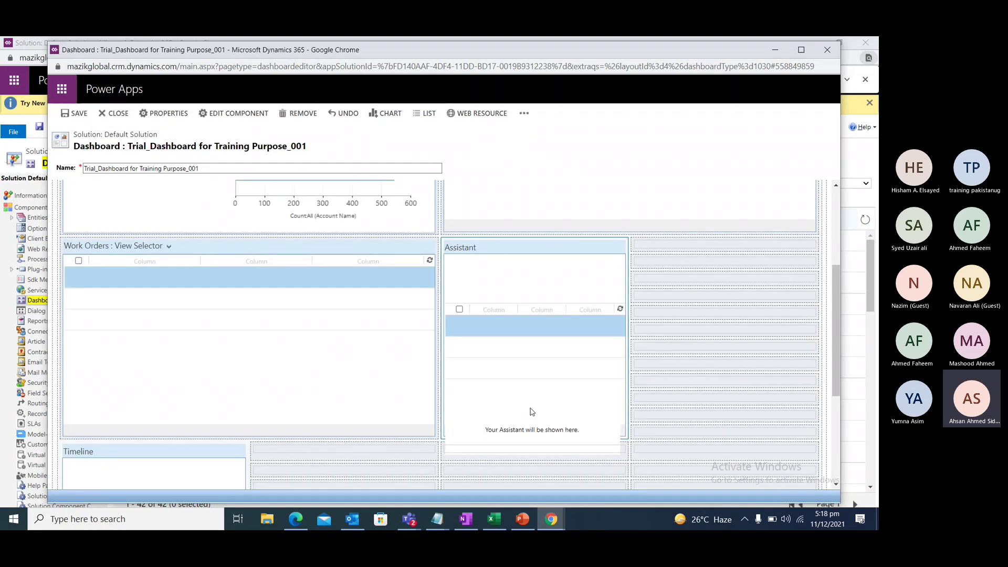
pyautogui.click(83, 112)
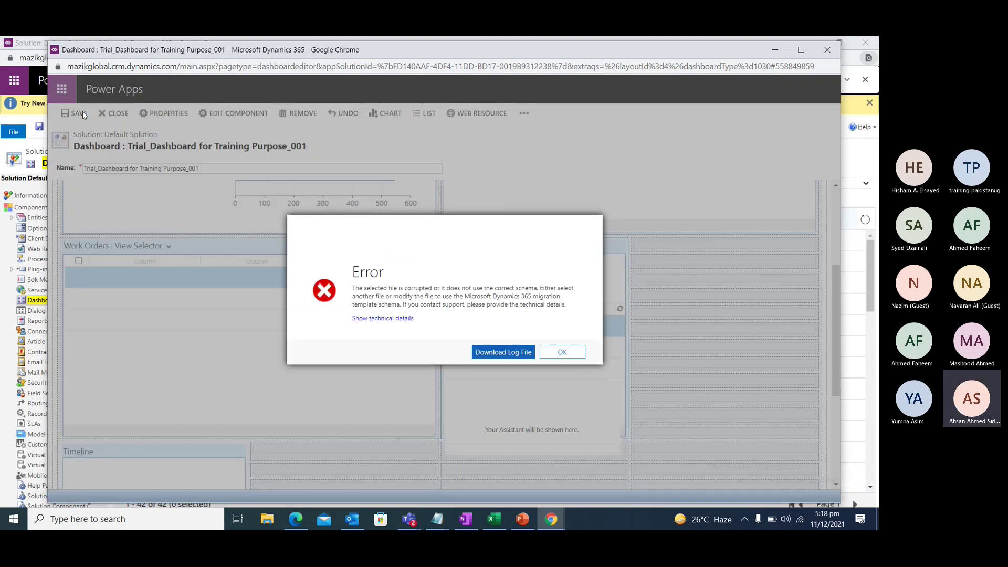
pyautogui.click(582, 358)
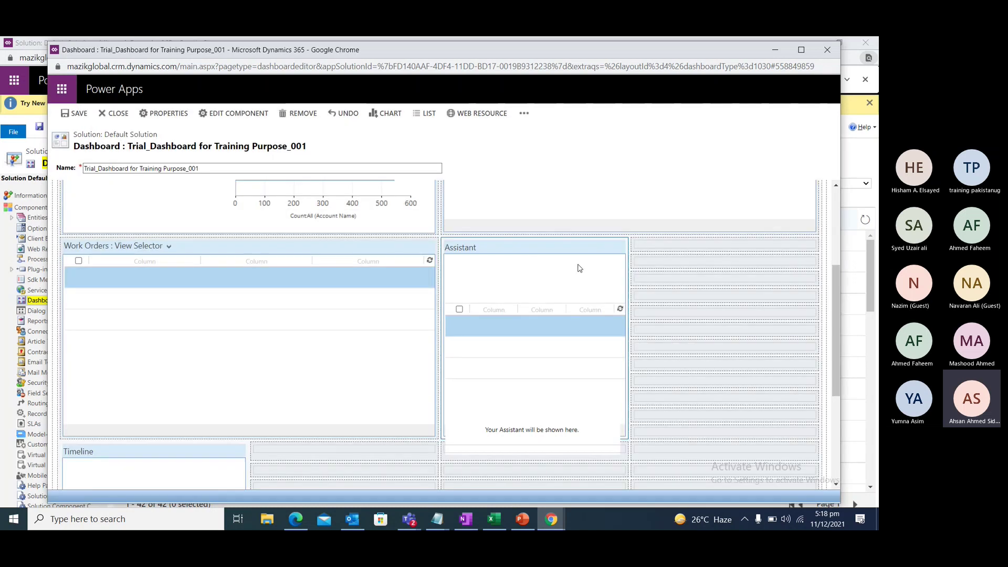
# Make the Assistant control automatically expand to use available space
pyautogui.doubleClick(434, 398)
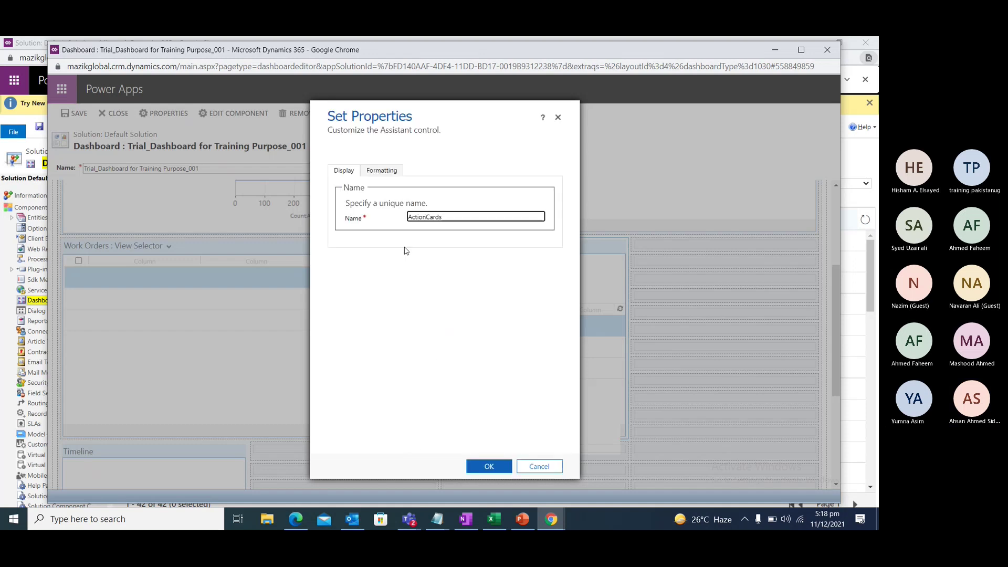
pyautogui.click(381, 173)
pyautogui.click(433, 395)
pyautogui.click(486, 466)
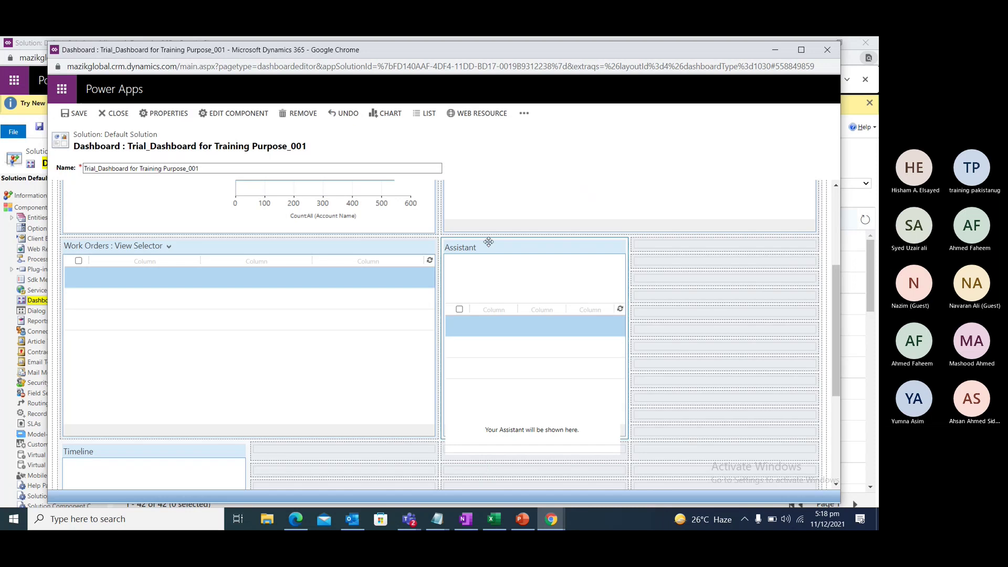
# Decrease the height of the Assistant component and check the sections around it
pyautogui.click(524, 113)
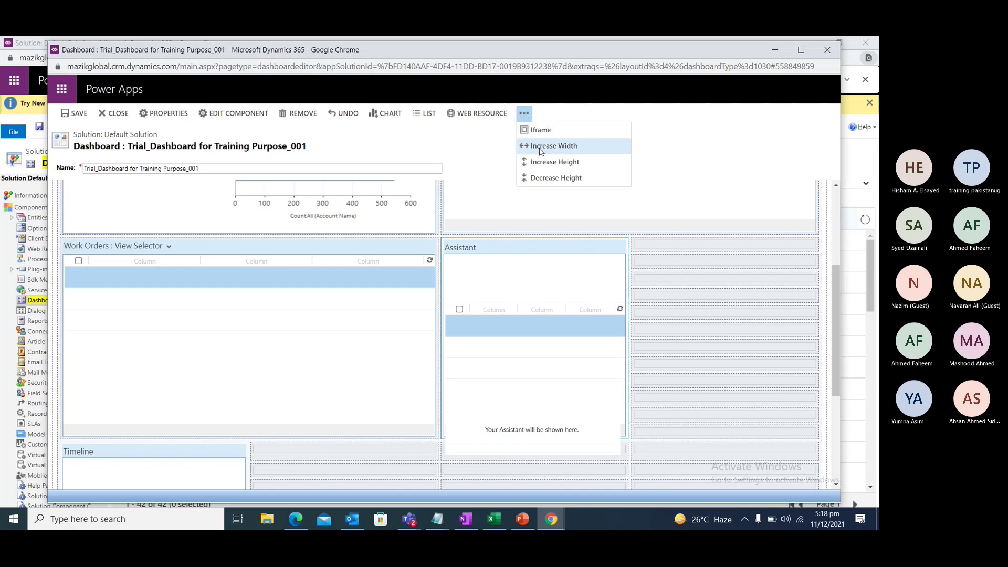
pyautogui.click(547, 178)
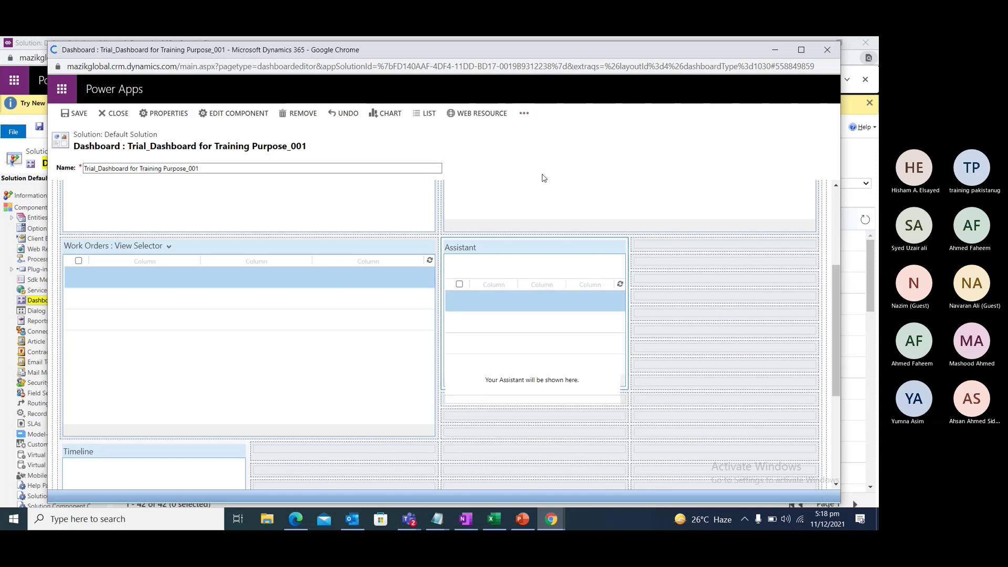
pyautogui.click(695, 297)
pyautogui.scroll(-3, 693, 298)
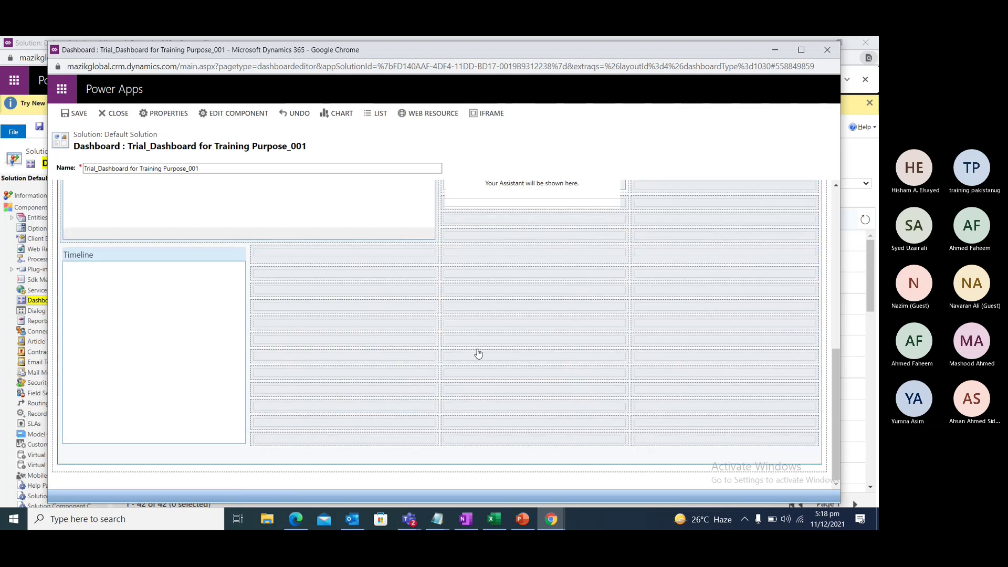
pyautogui.scroll(1, 477, 353)
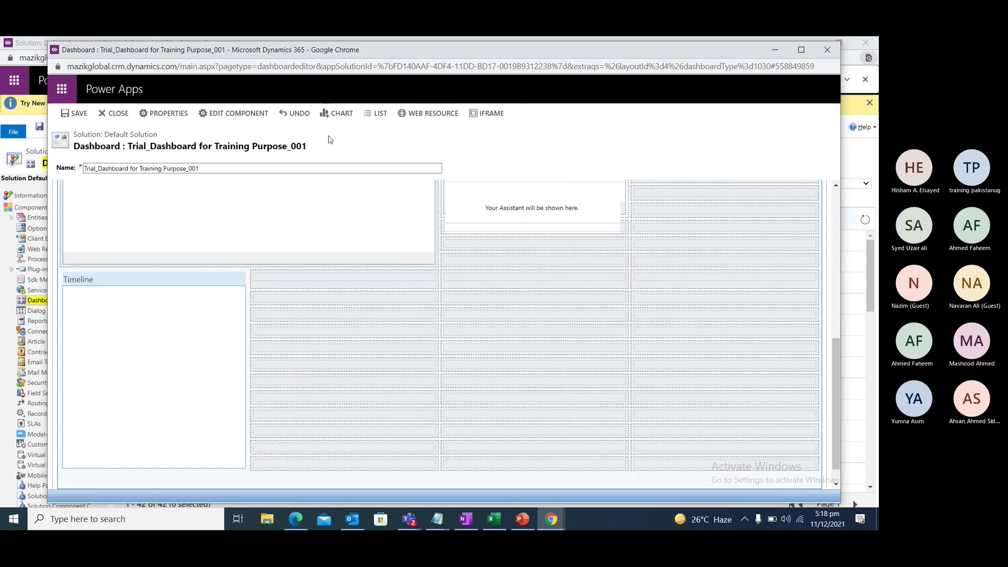
# Undo the Assistant changes until the component is removed from the dashboard, and check the layout
pyautogui.click(294, 114)
pyautogui.click(295, 116)
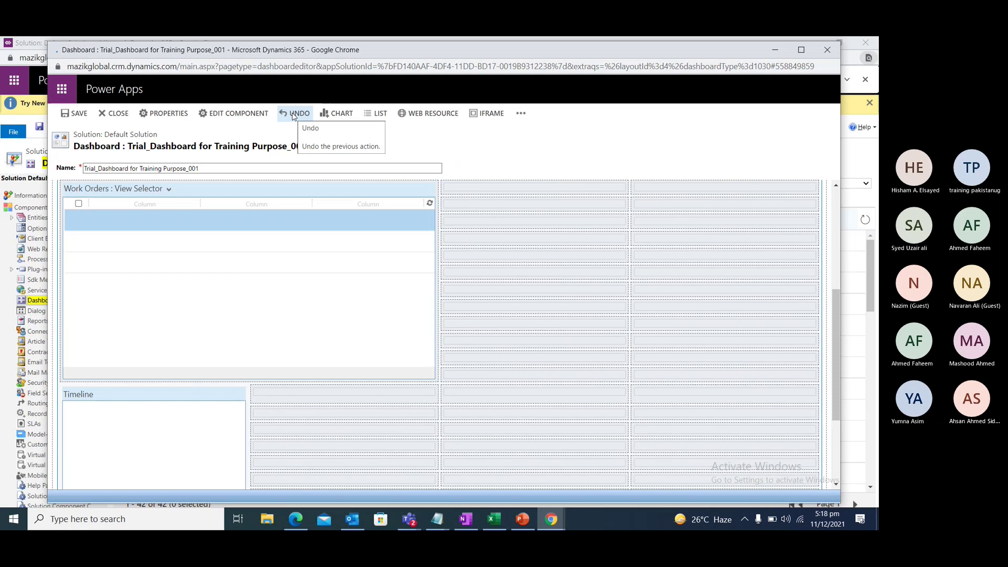
pyautogui.scroll(-7, 479, 336)
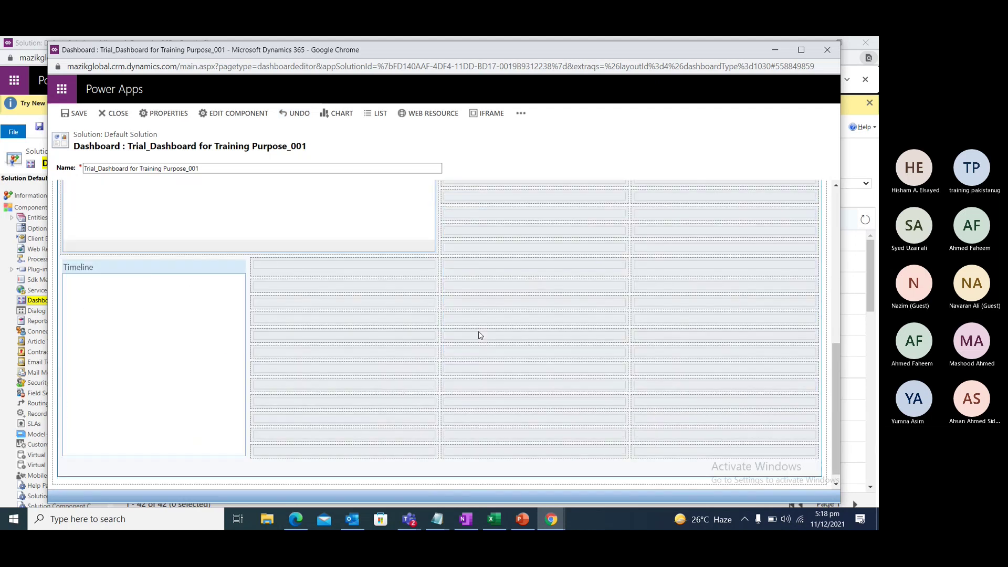
pyautogui.scroll(2, 478, 336)
pyautogui.scroll(1, 248, 247)
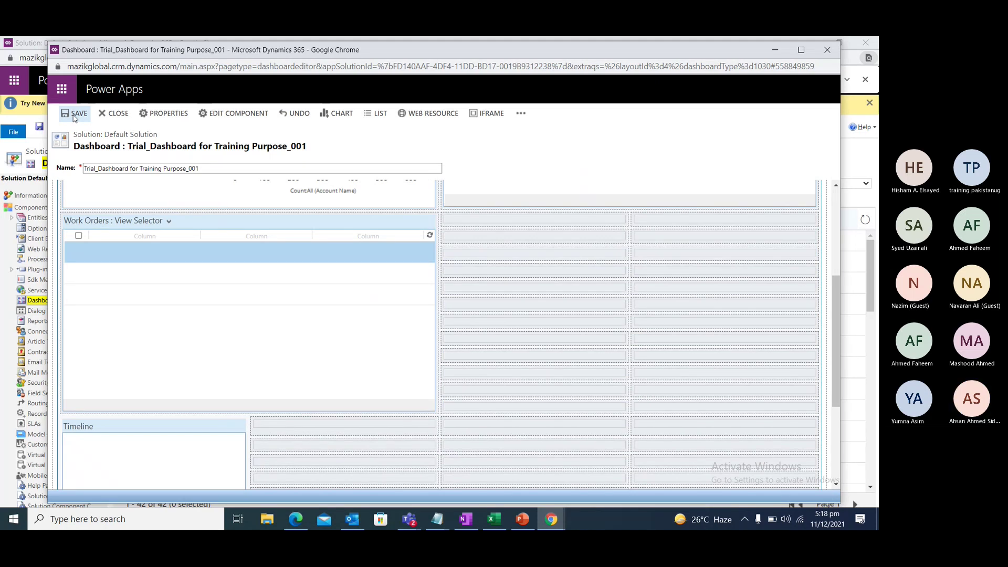
# Minimize the dashboard editor, close the page search and list the Default Solution's model-driven apps
pyautogui.click(775, 53)
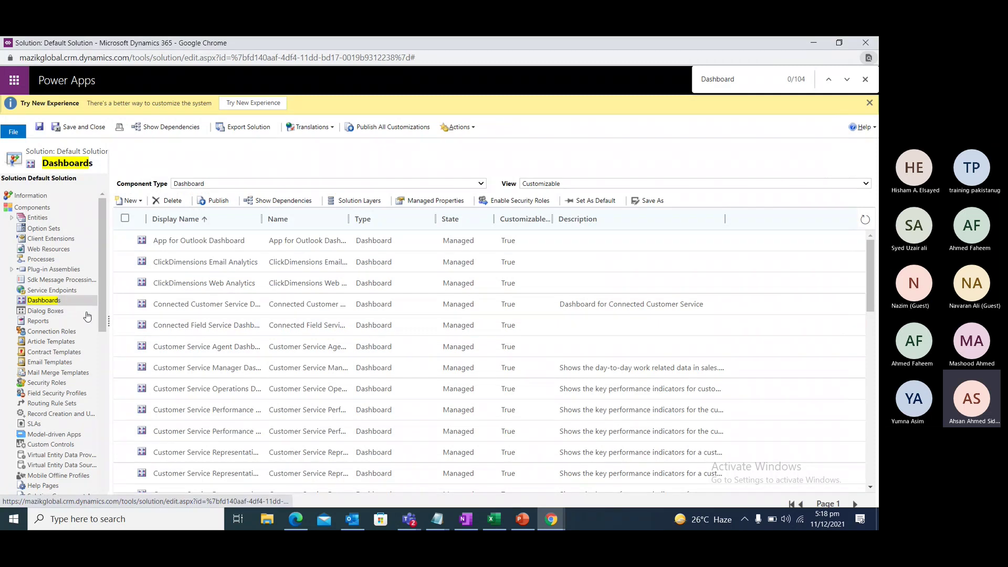
pyautogui.click(866, 79)
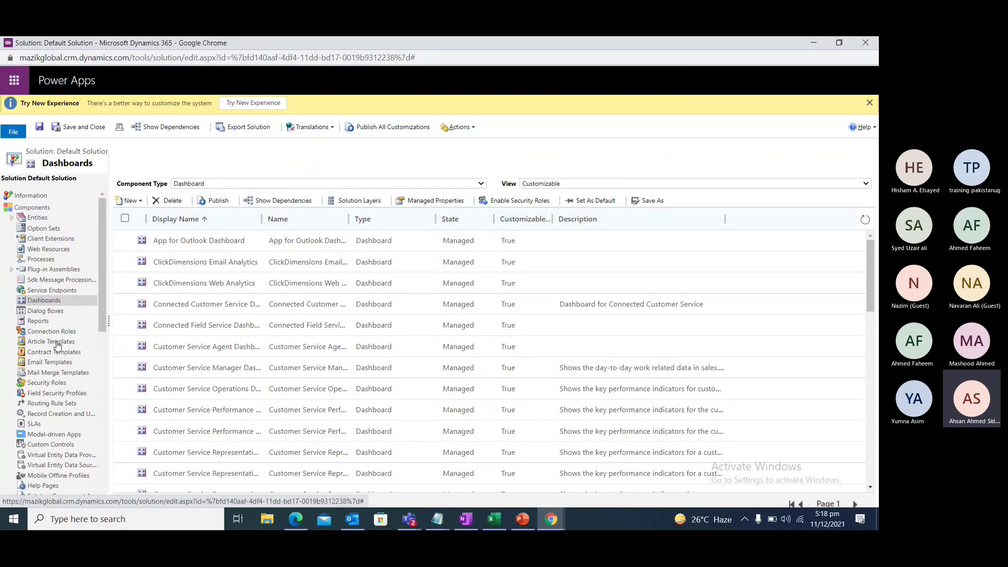
pyautogui.scroll(-2, 59, 342)
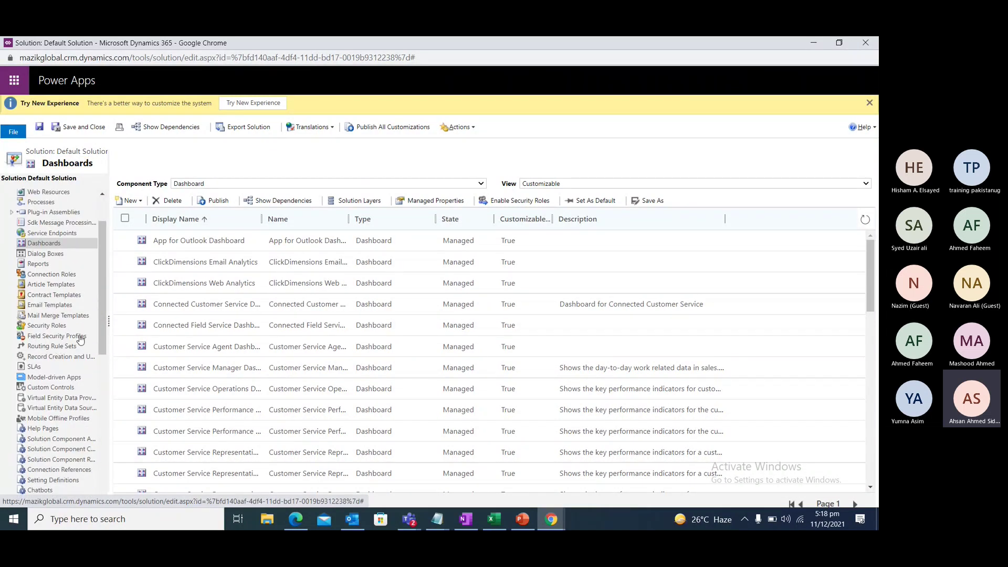
pyautogui.click(53, 378)
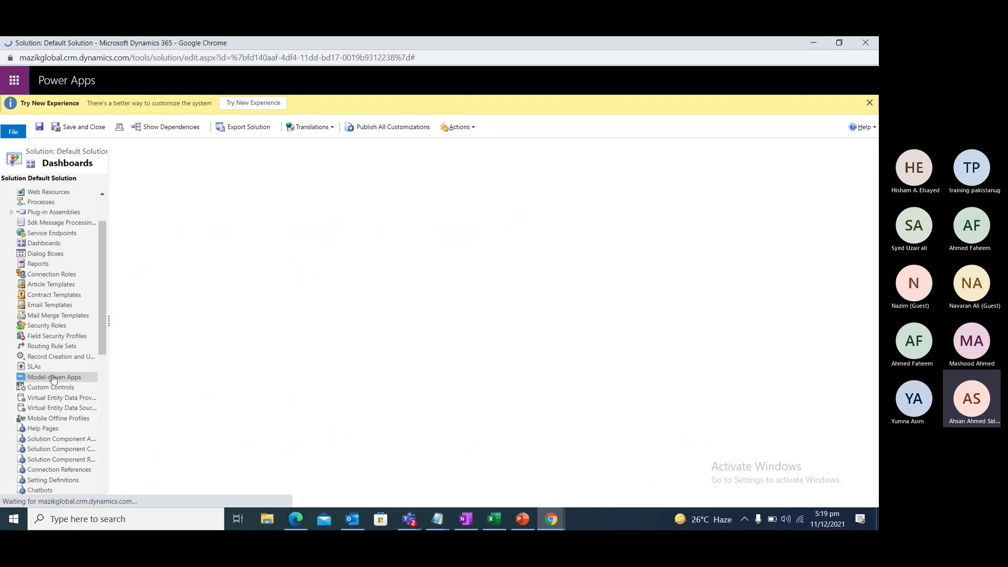
# Open the Field Service app from the model-driven apps list in the App Designer
pyautogui.scroll(-1, 164, 363)
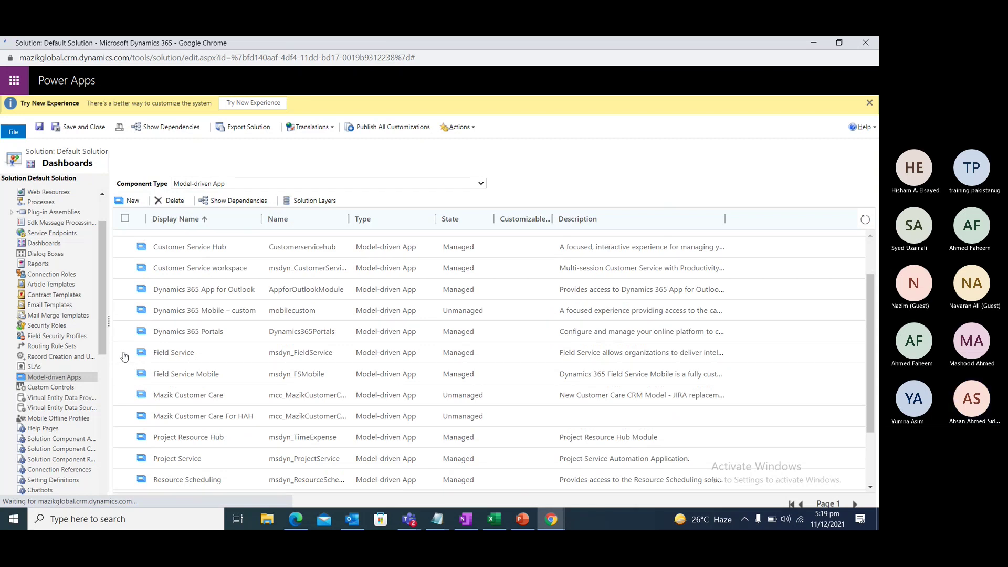
pyautogui.click(168, 357)
pyautogui.click(168, 357)
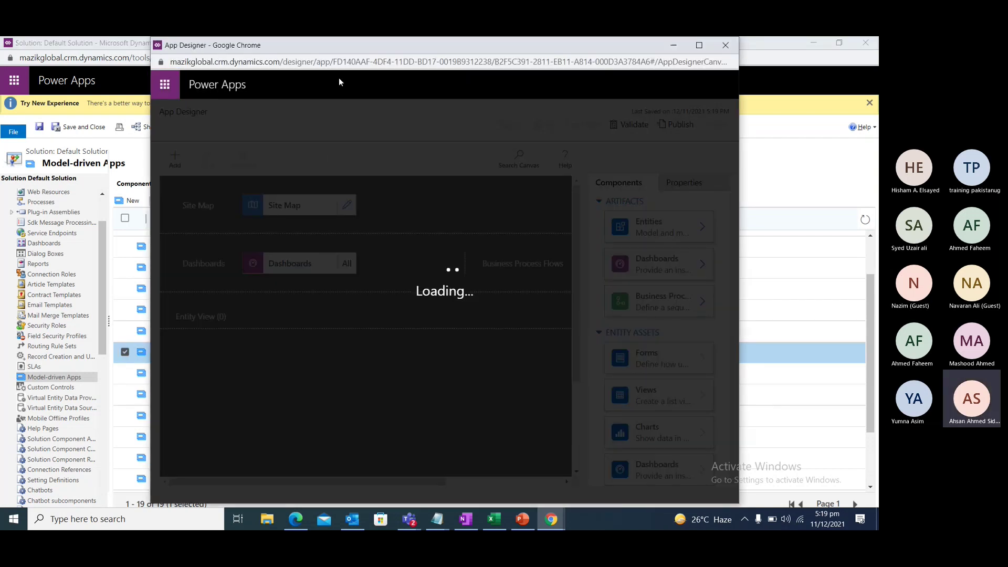
pyautogui.moveTo(340, 53); pyautogui.dragTo(342, 67)
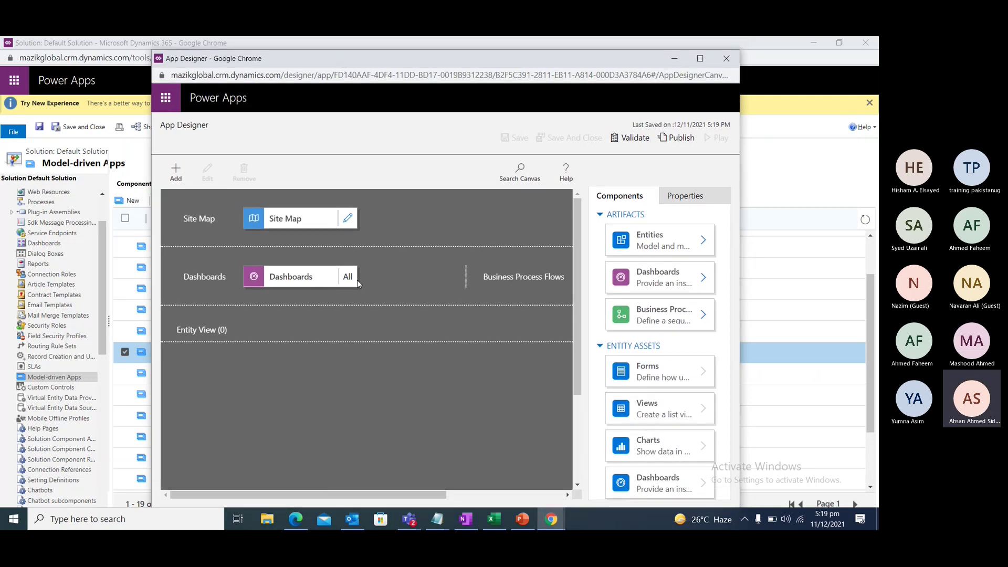
# Open the Field Service app's dashboard selection and look for the training dashboard among the classic dashboards
pyautogui.click(313, 276)
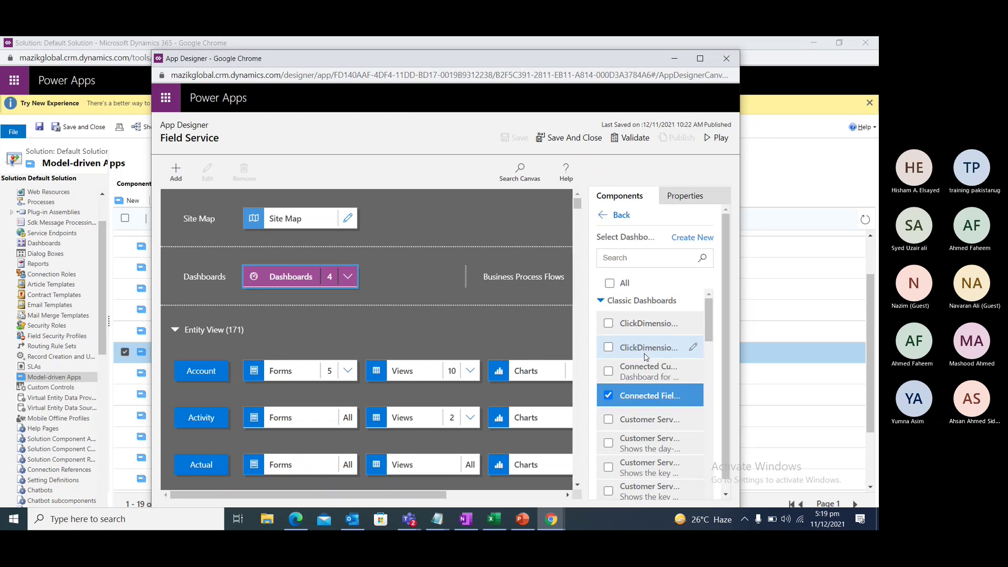
pyautogui.scroll(-1, 646, 357)
pyautogui.scroll(-4, 646, 357)
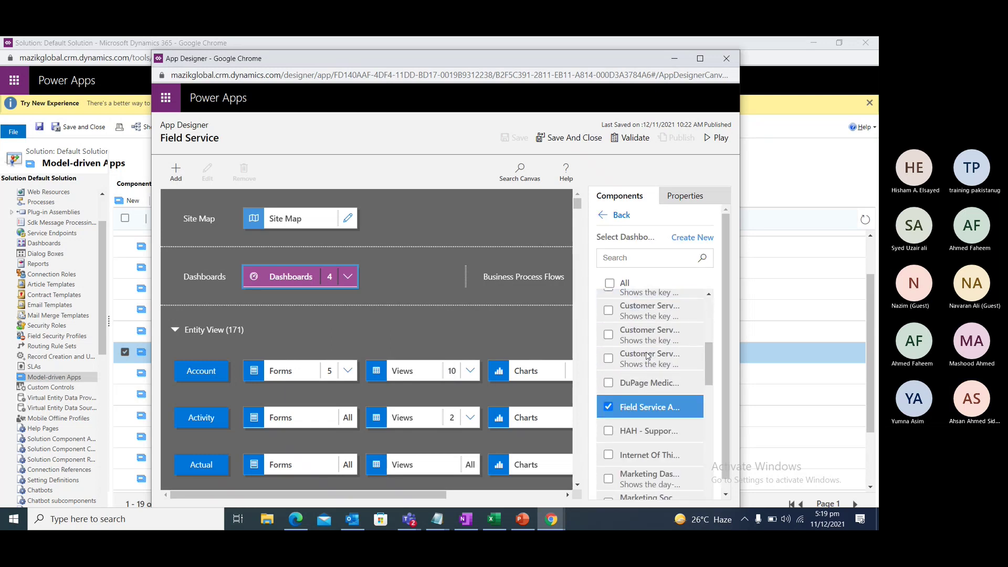
pyautogui.scroll(-5, 648, 356)
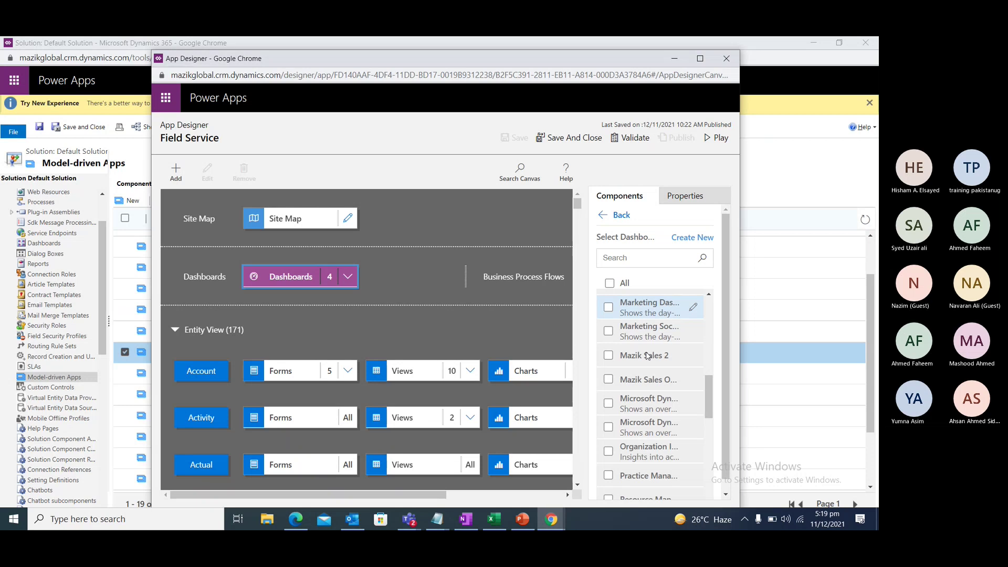
# Include the Trial_Dashboard for Training Purpose_001 dashboard in the Field Service app and deselect TEST and Trial Dashboard
pyautogui.scroll(-5, 648, 372)
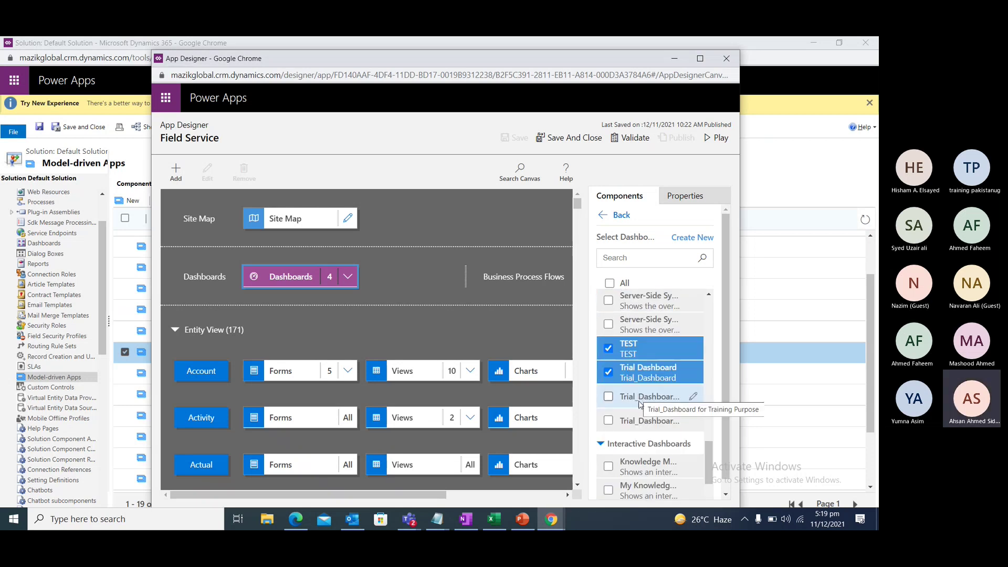
pyautogui.click(608, 421)
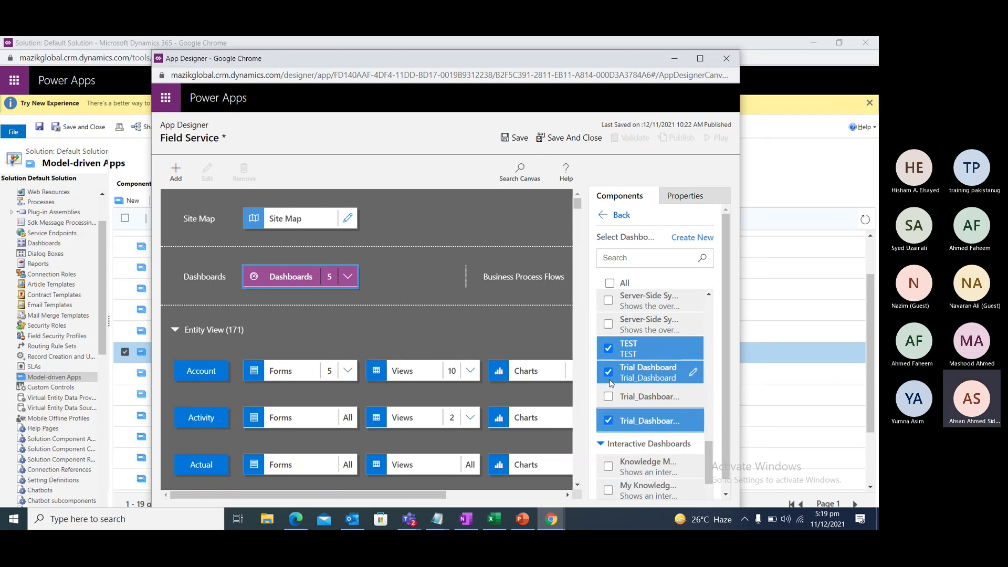
pyautogui.click(610, 350)
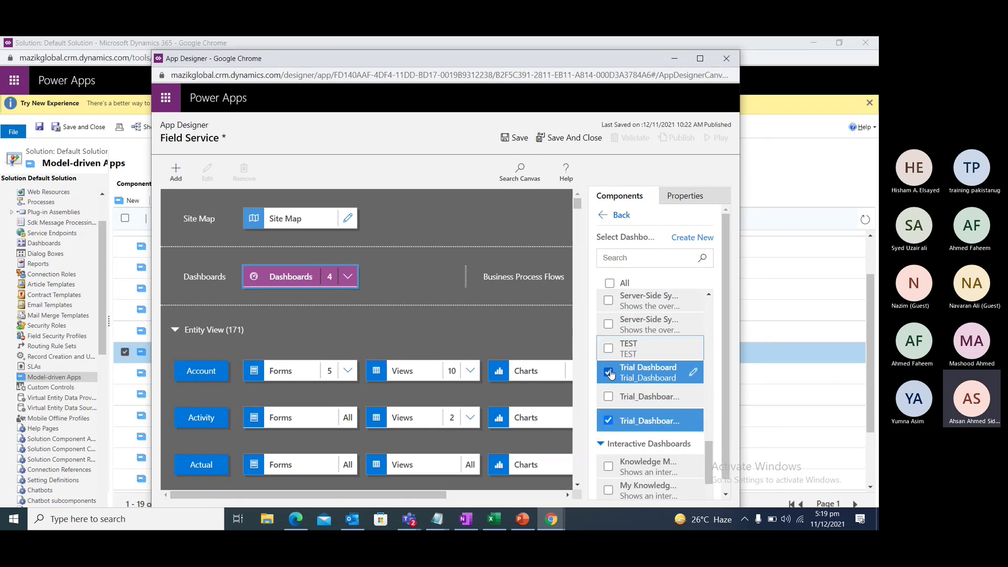
pyautogui.click(609, 370)
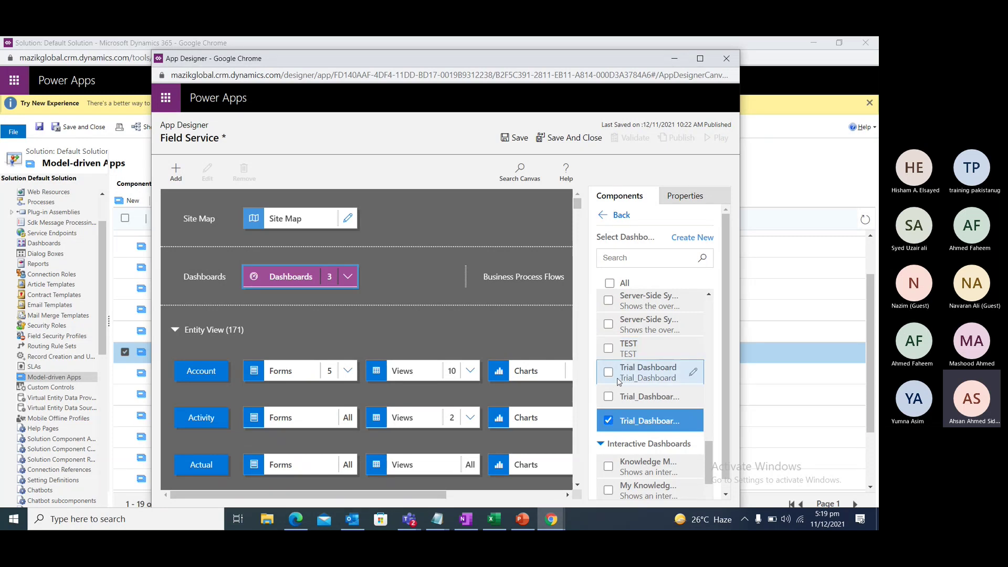
pyautogui.scroll(-2, 618, 379)
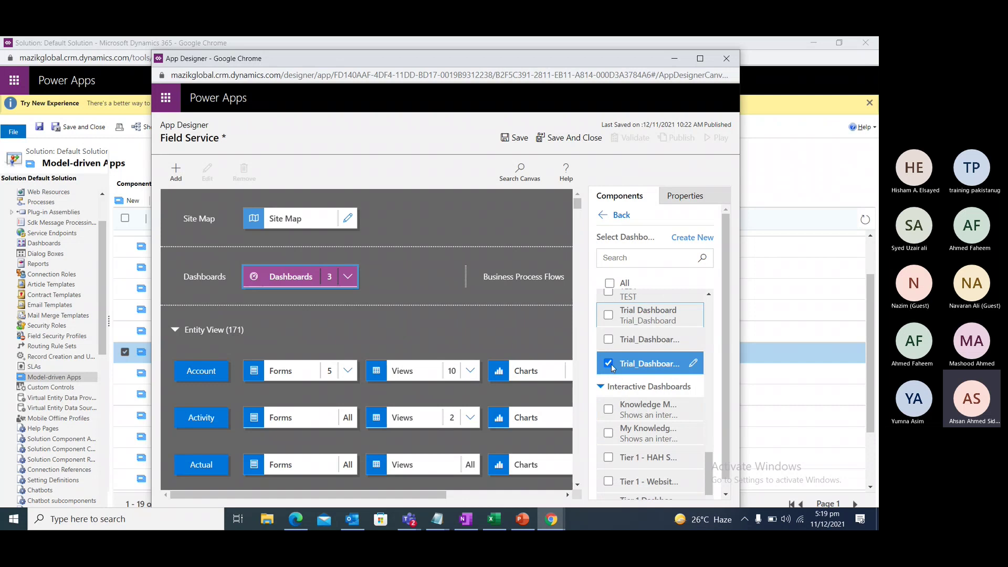
# Save and publish the Field Service app with its changed dashboard selection
pyautogui.click(514, 139)
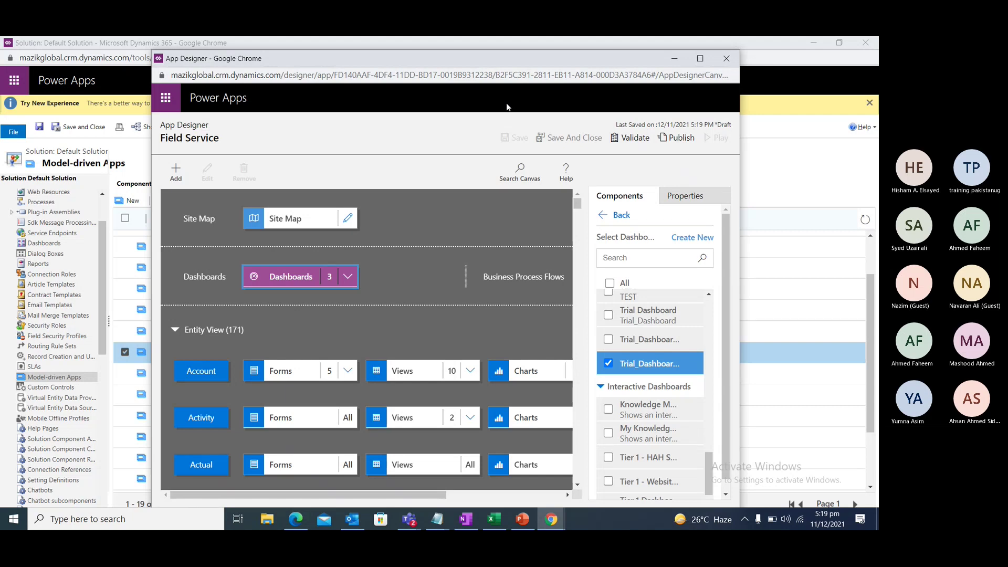
pyautogui.click(679, 139)
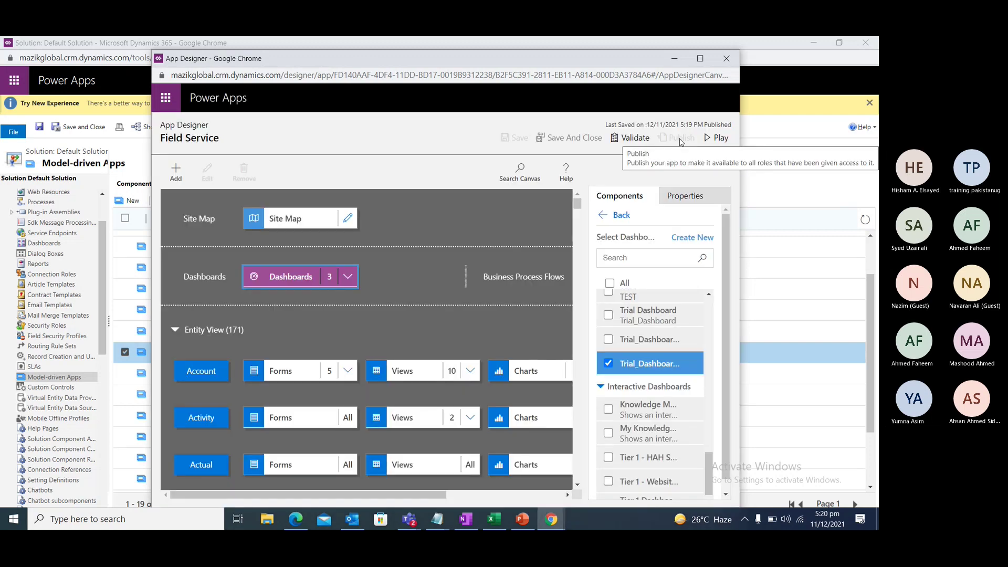
pyautogui.click(675, 59)
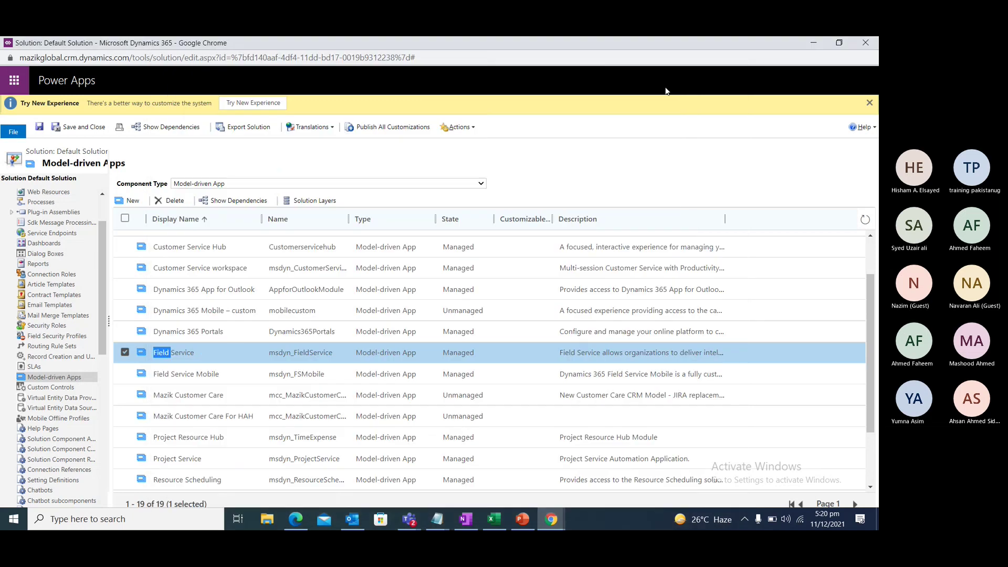
# Return to the running Field Service app, open its dashboards page and check which system dashboards are available
pyautogui.click(813, 43)
pyautogui.click(79, 46)
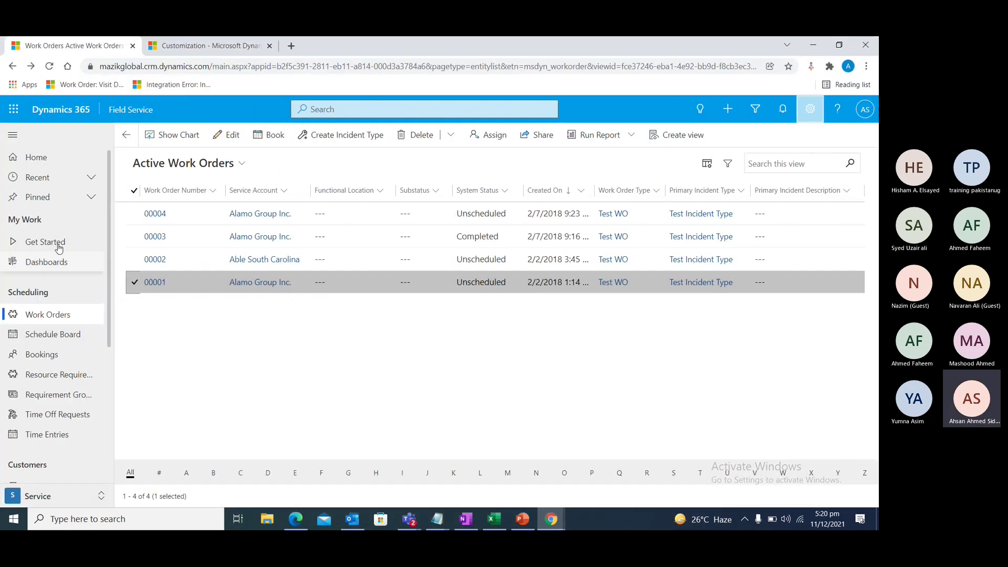
pyautogui.click(55, 260)
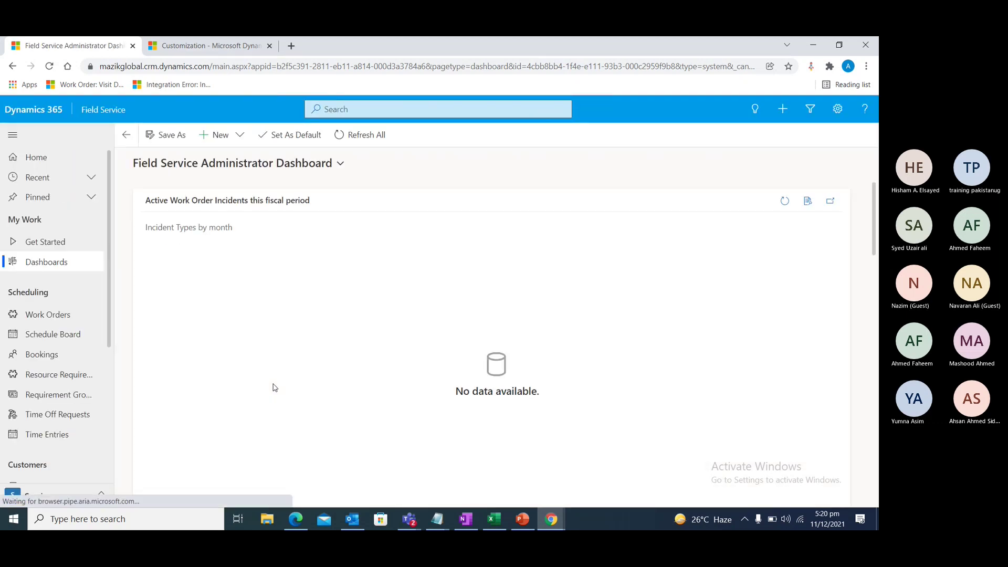
pyautogui.click(336, 165)
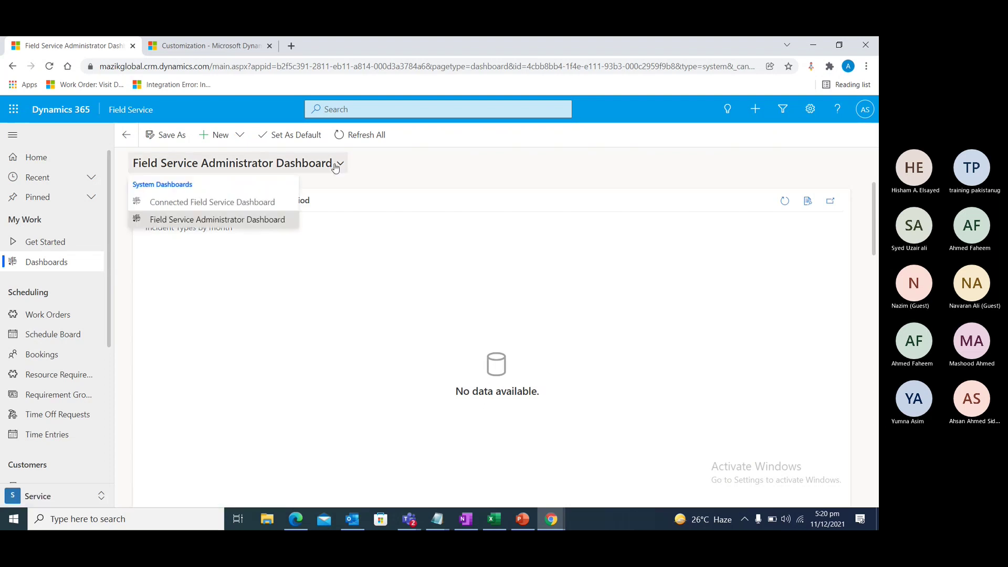
pyautogui.click(336, 165)
pyautogui.click(336, 165)
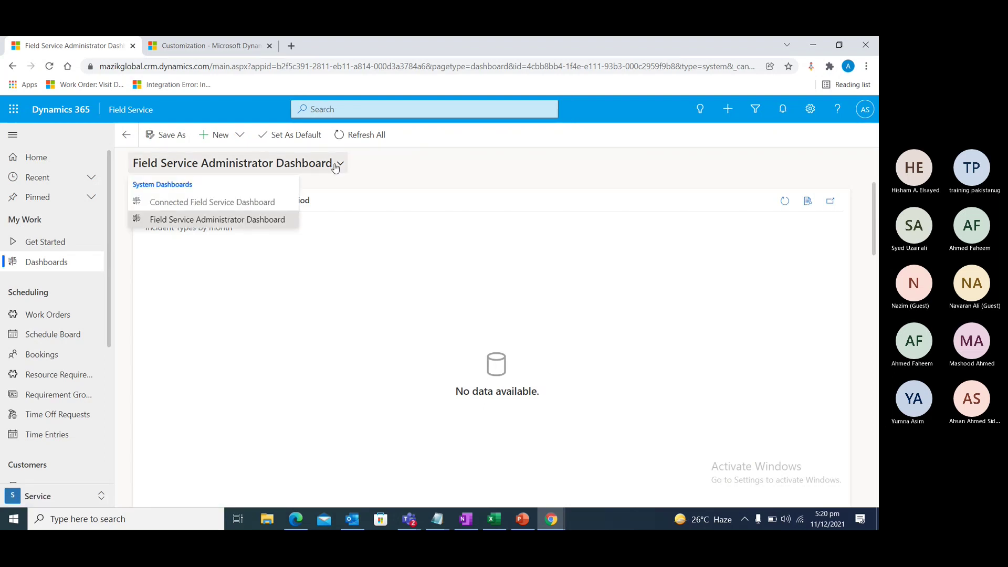
# Publish the Trial_Dashboard for Training Purpose_001 dashboard from the default solution's dashboard components
pyautogui.click(551, 519)
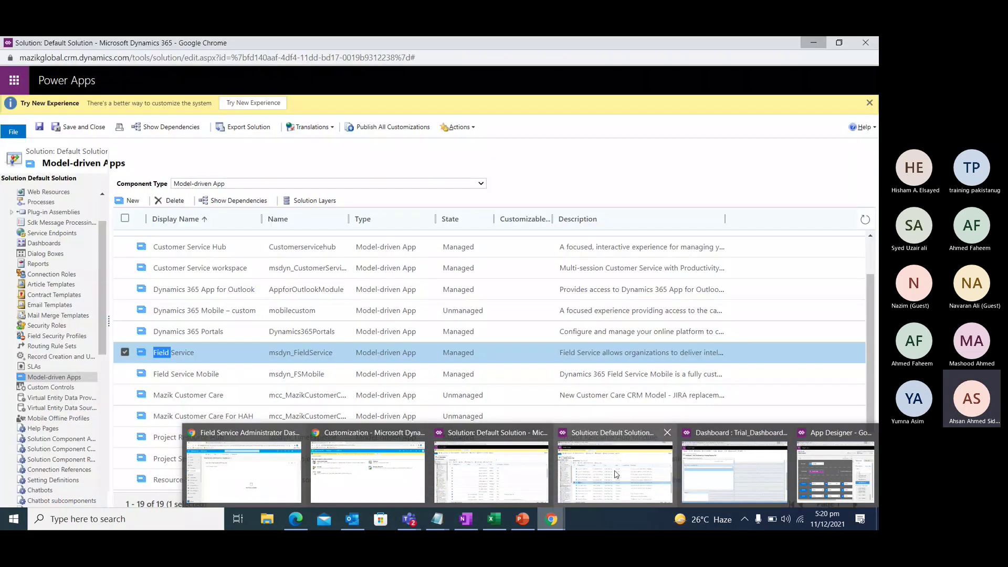
pyautogui.click(616, 475)
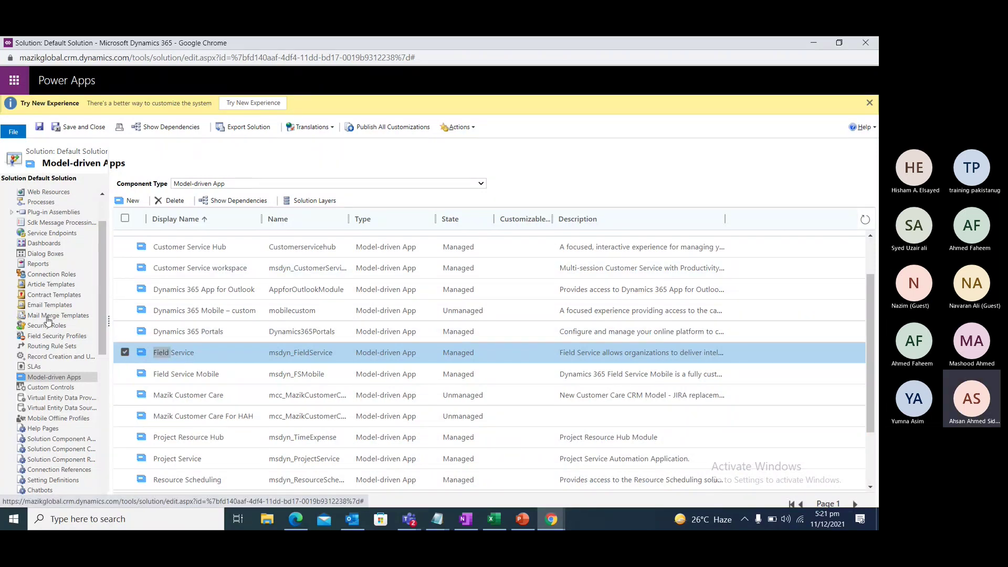
pyautogui.scroll(2, 46, 302)
pyautogui.click(45, 301)
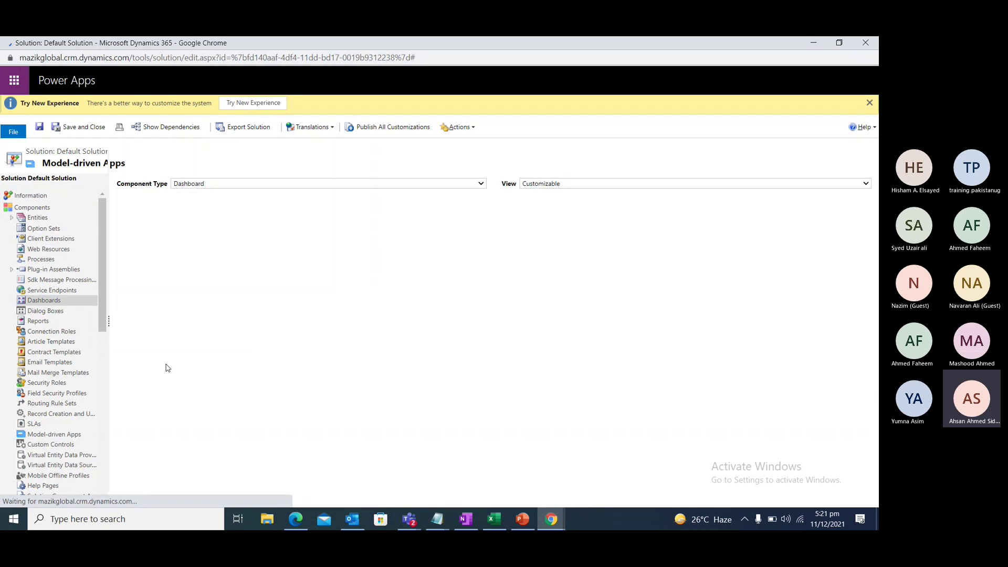
pyautogui.scroll(-4, 153, 404)
pyautogui.scroll(-10, 150, 410)
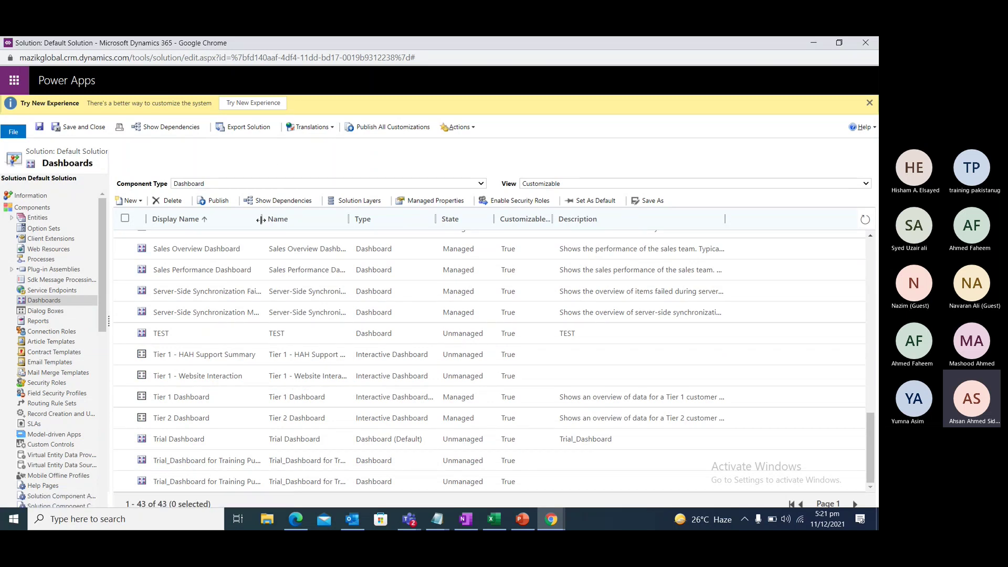
pyautogui.click(125, 476)
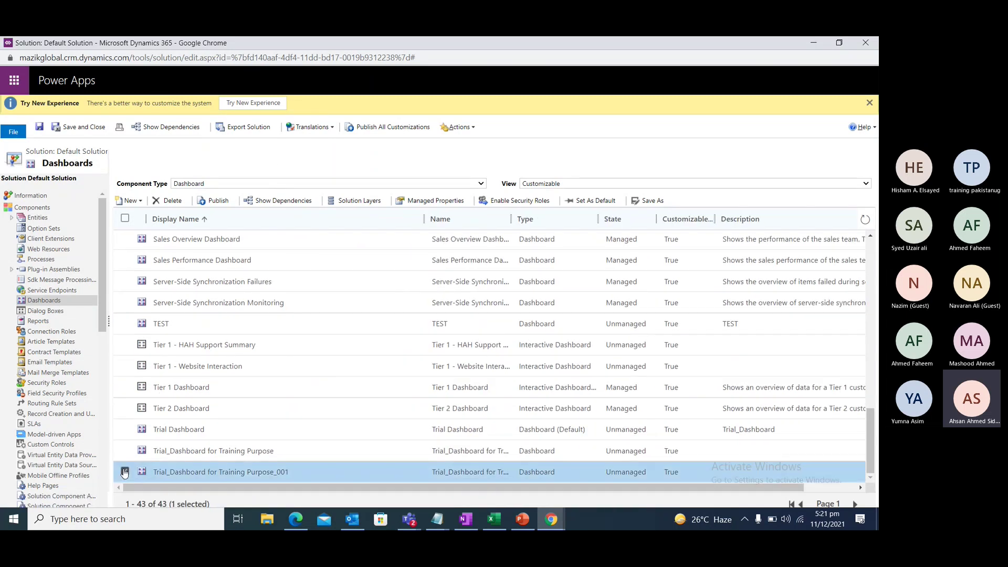
pyautogui.click(223, 207)
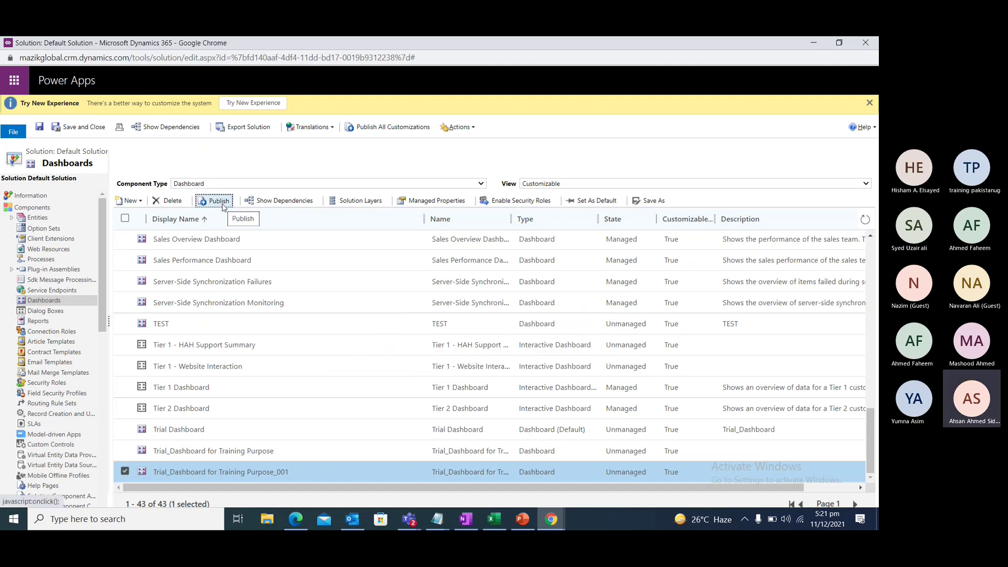
# Reload the Field Service dashboards page and check the list of available dashboards again
pyautogui.hotkey('alt', 'Tab')
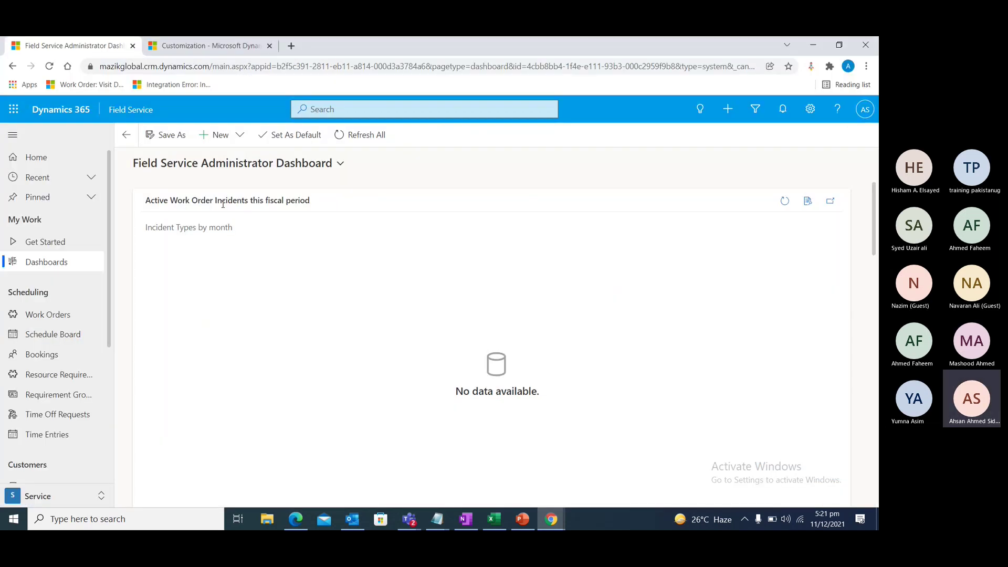
pyautogui.press('F5')
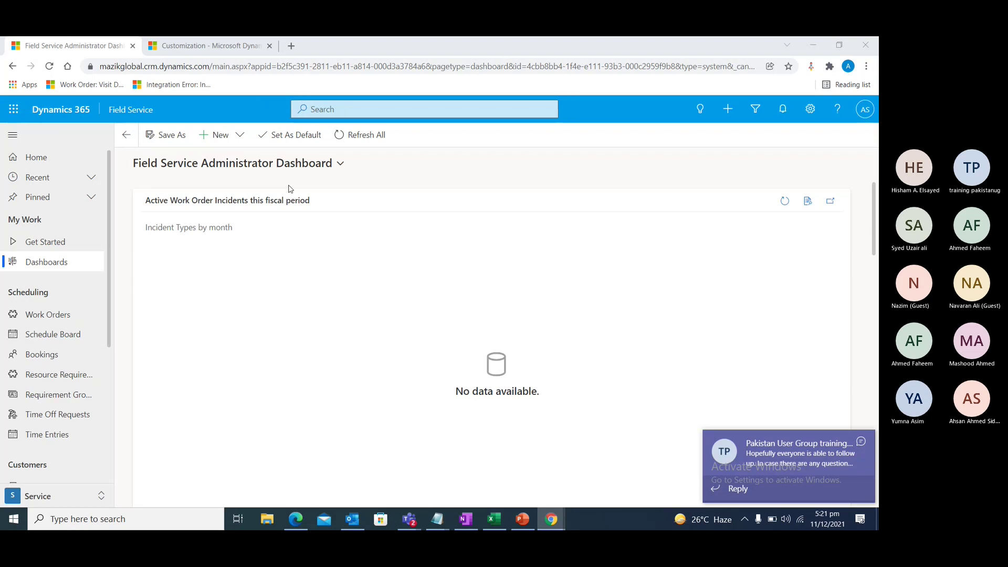
pyautogui.click(290, 166)
pyautogui.click(291, 166)
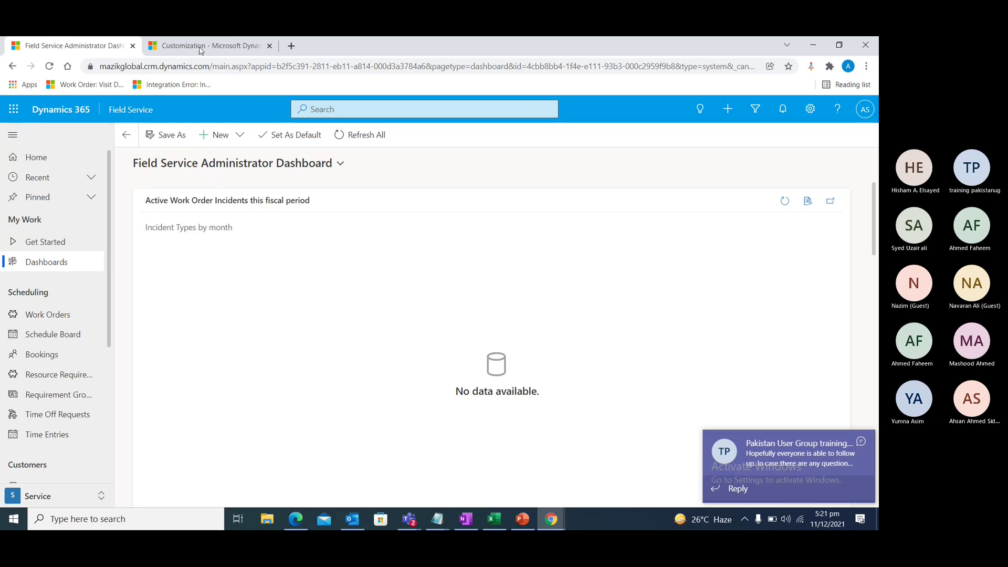
# Reopen the Field Service app in App Designer from the default solution's model-driven apps
pyautogui.moveTo(553, 523)
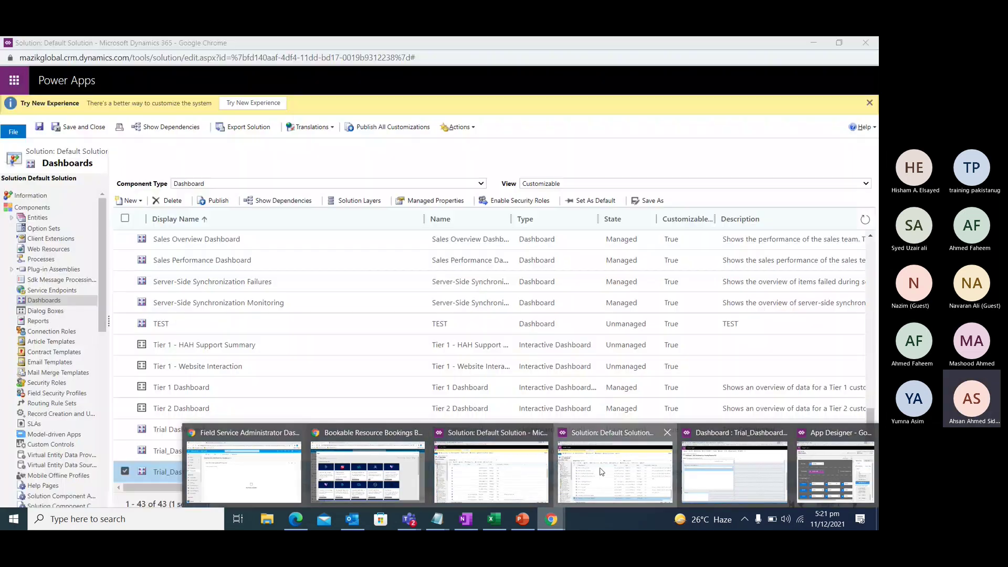
pyautogui.click(516, 471)
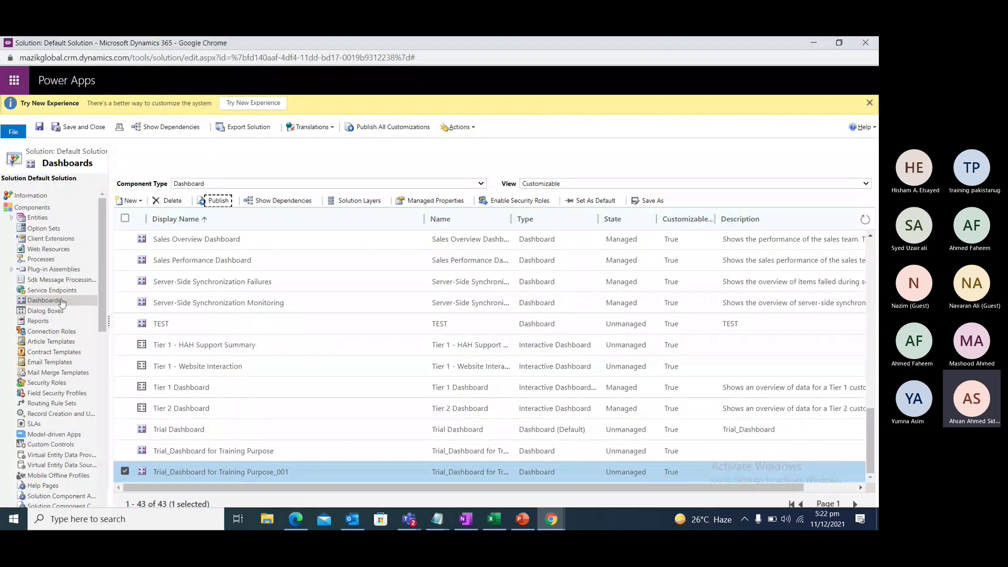
pyautogui.click(45, 392)
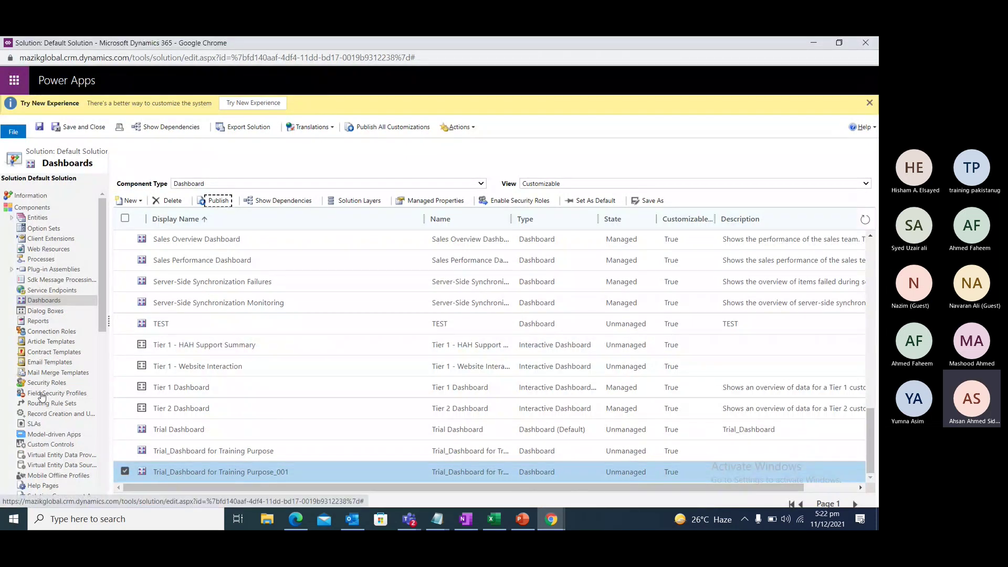
pyautogui.click(44, 435)
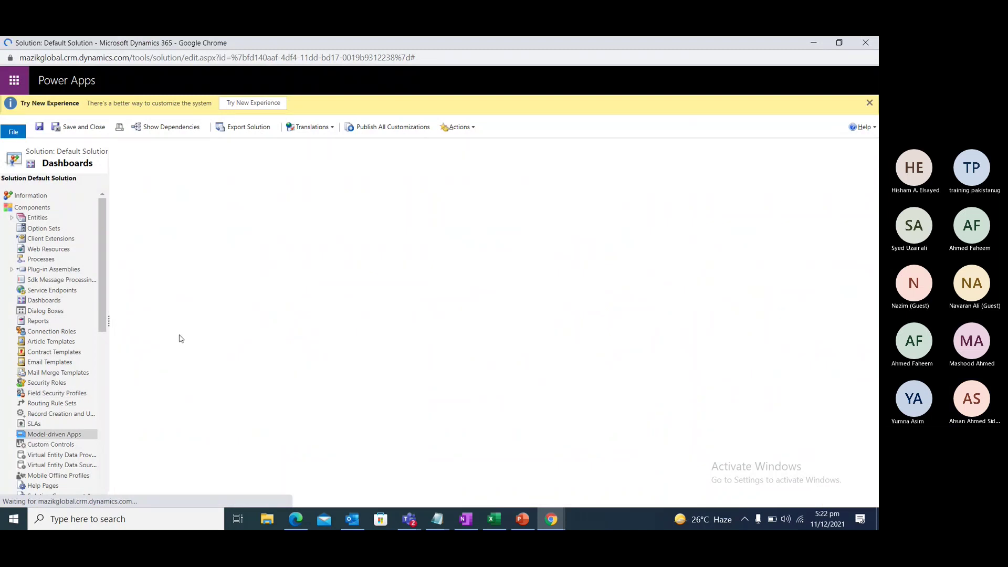
pyautogui.scroll(-3, 162, 342)
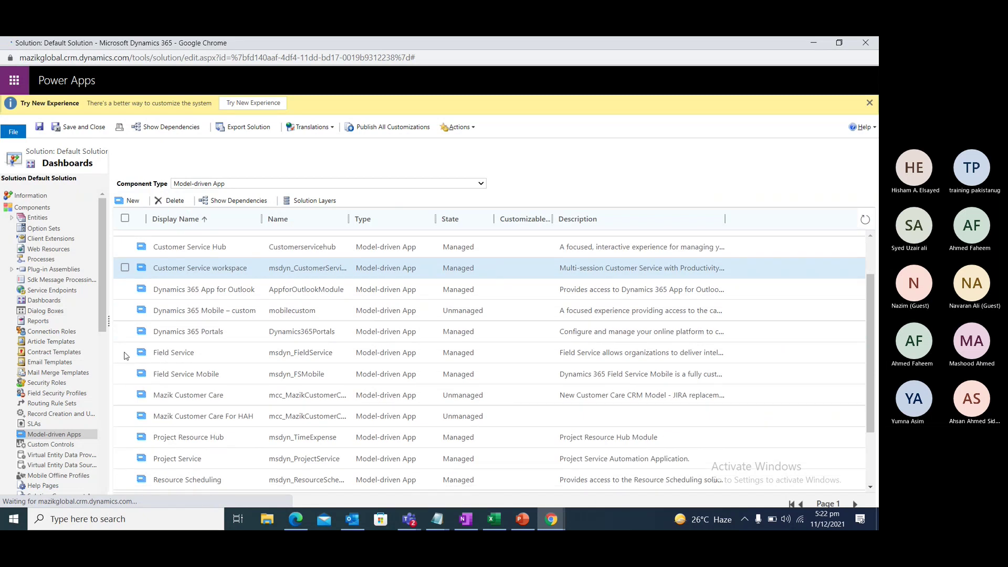
pyautogui.click(126, 354)
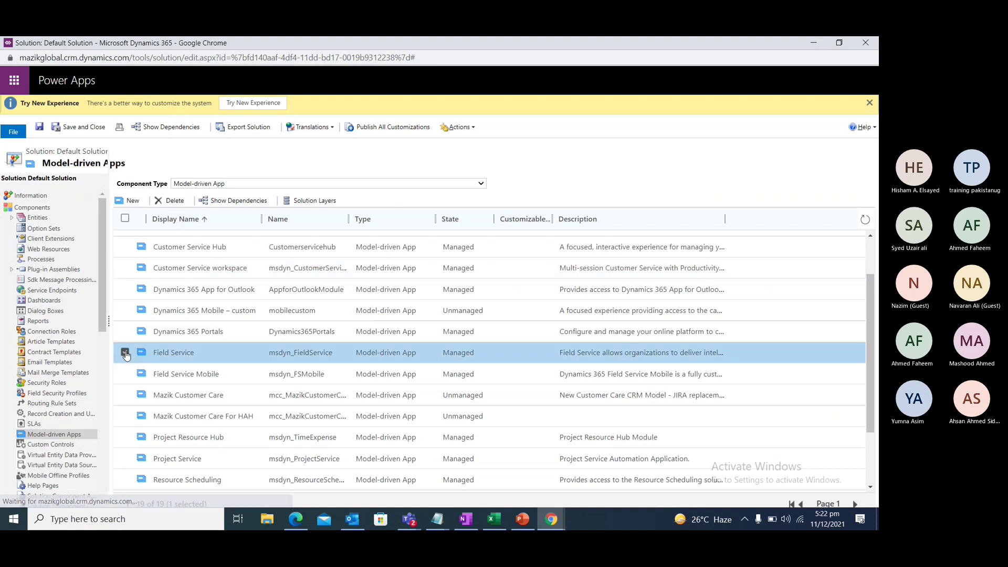
pyautogui.doubleClick(190, 352)
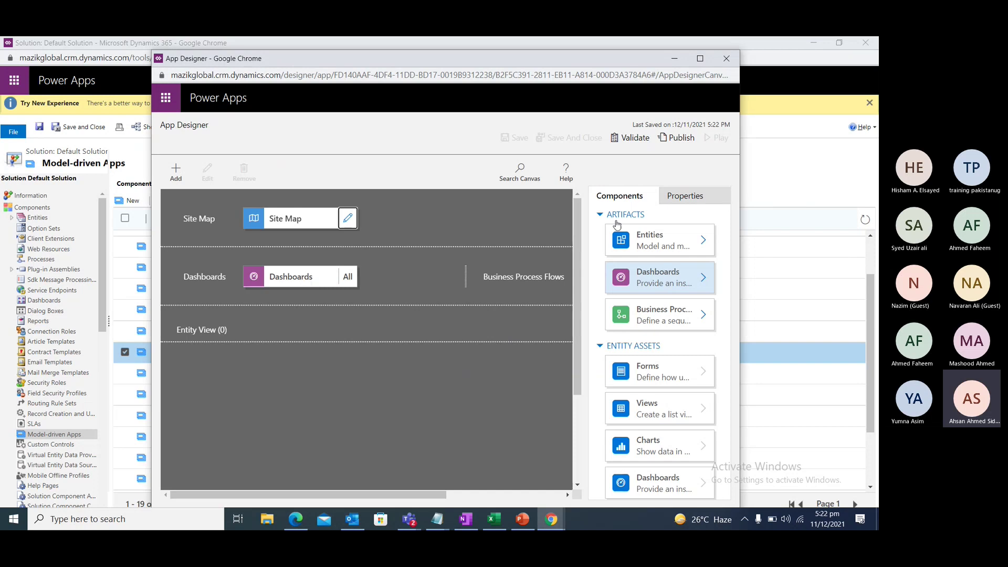
# Review which dashboards are selected for the Field Service app
pyautogui.click(307, 282)
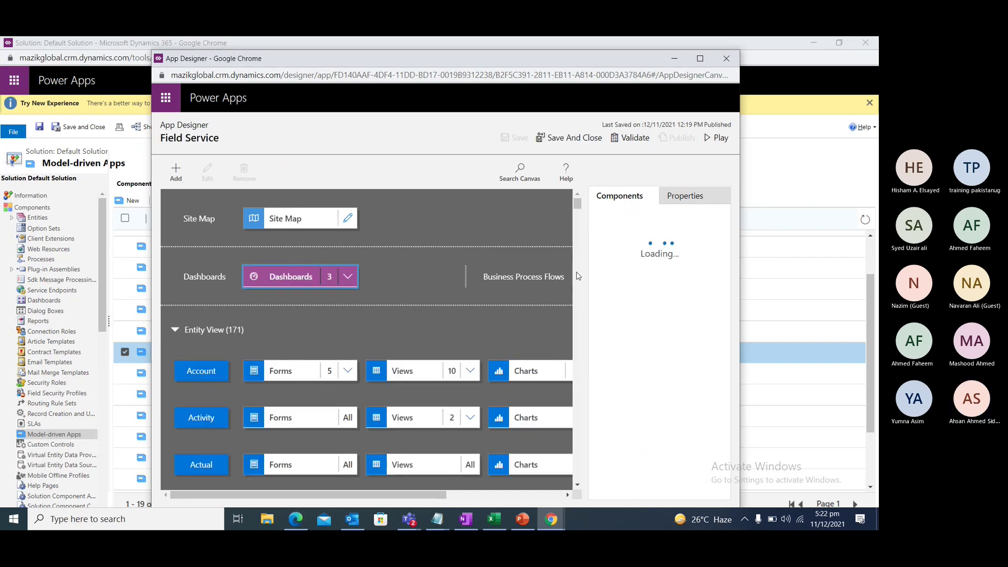
pyautogui.scroll(-5, 630, 375)
pyautogui.scroll(-10, 630, 388)
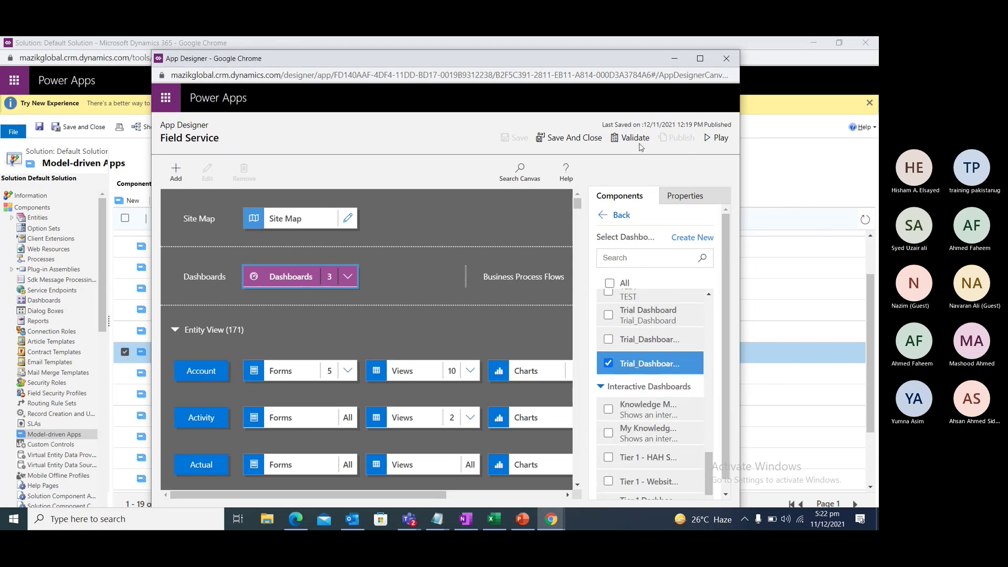
# Play the Field Service app, switch its dashboard to Trial Dashboard and check the available system dashboards
pyautogui.click(716, 139)
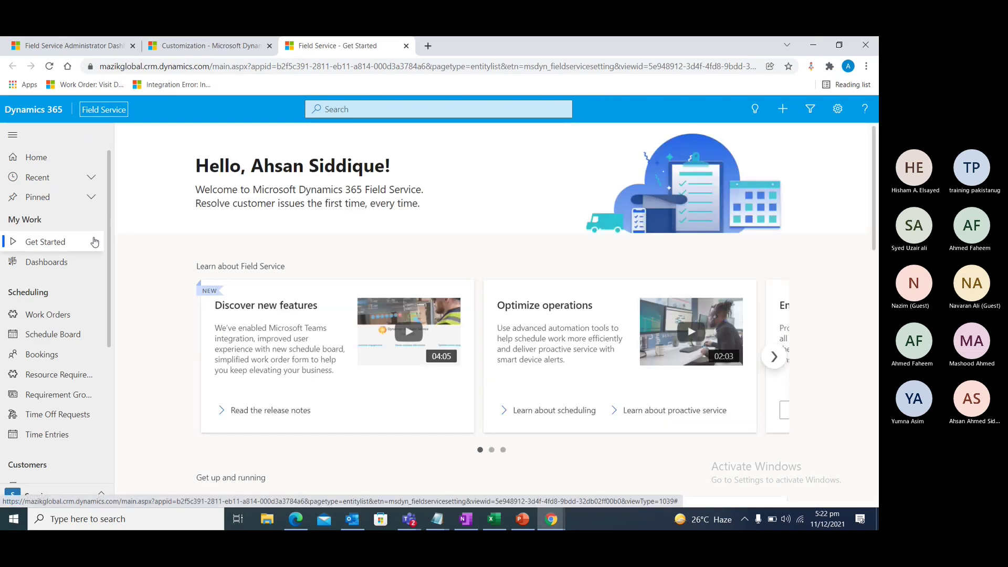
pyautogui.moveTo(70, 264); pyautogui.dragTo(65, 263)
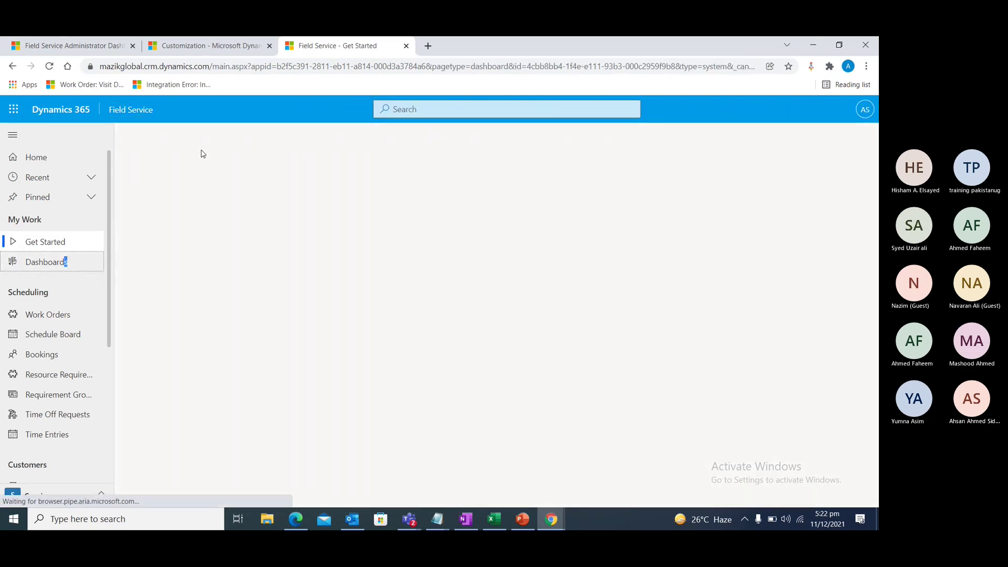
pyautogui.click(216, 164)
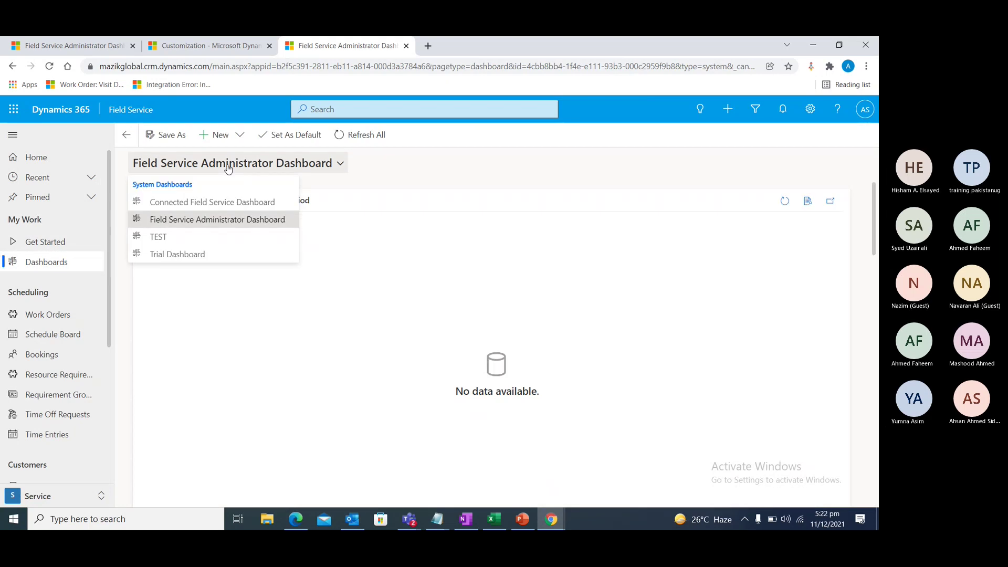
pyautogui.click(186, 256)
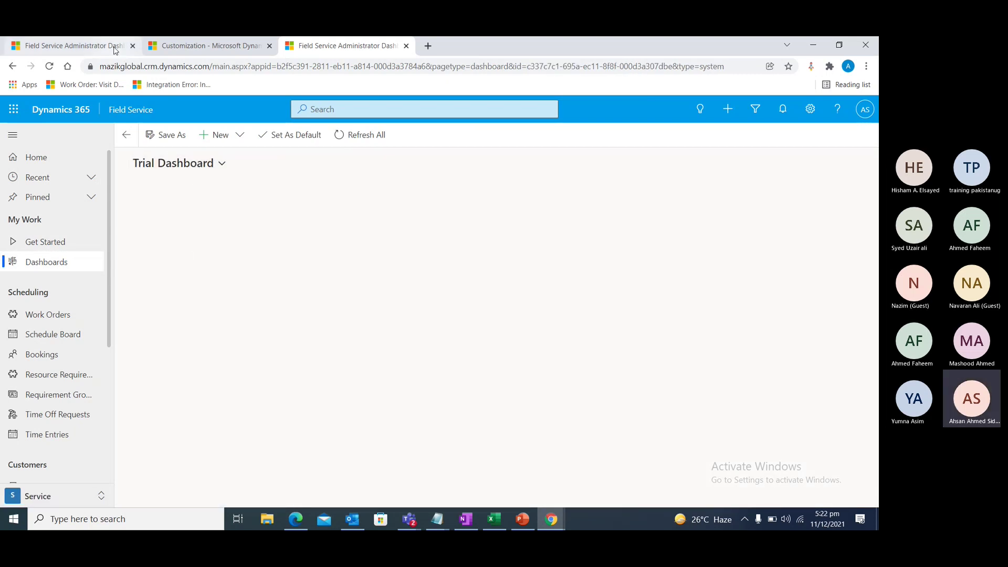
pyautogui.click(190, 167)
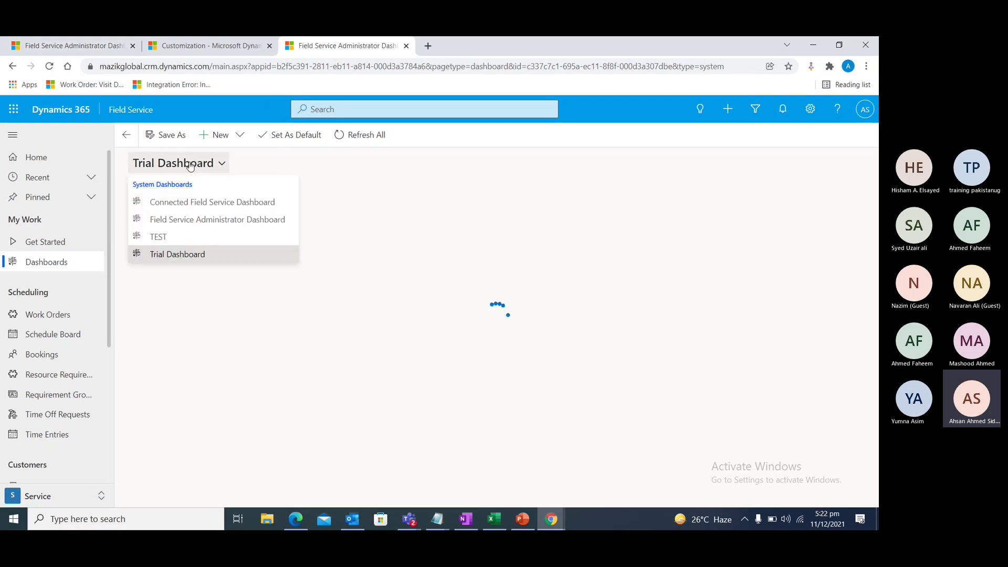
# Check which dashboards are available from the Connected Field Service Dashboard page
pyautogui.click(198, 46)
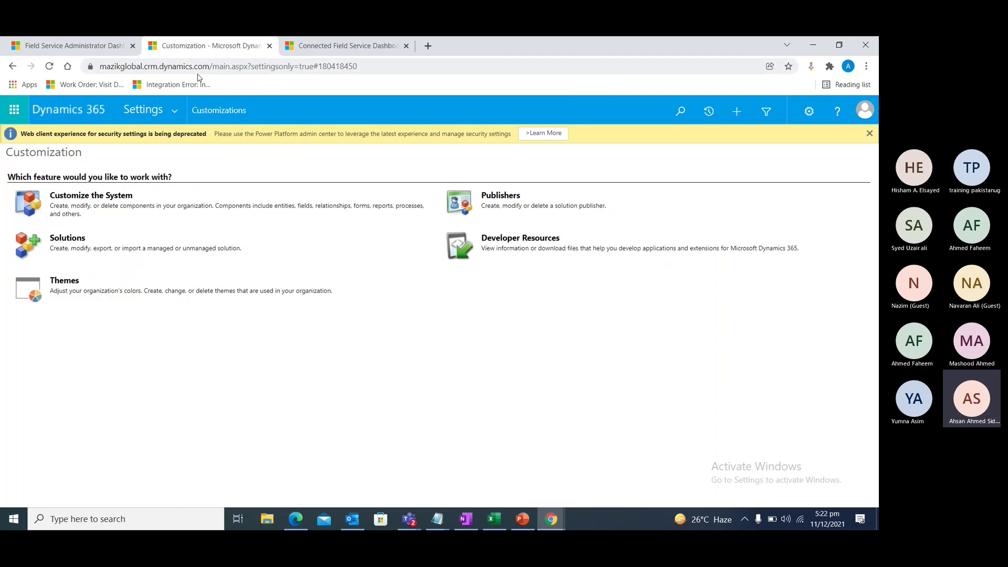
pyautogui.click(344, 45)
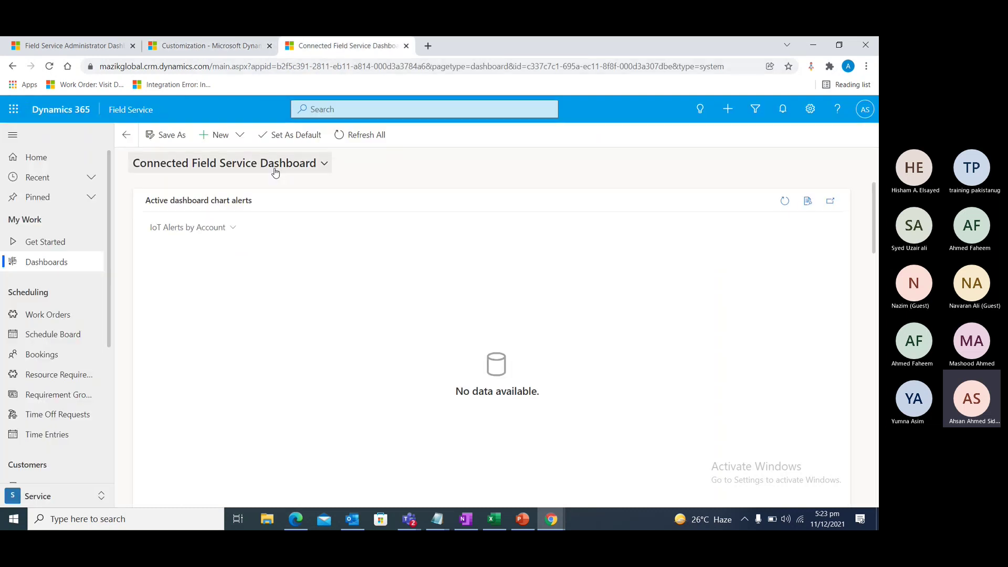
pyautogui.click(318, 162)
pyautogui.click(350, 197)
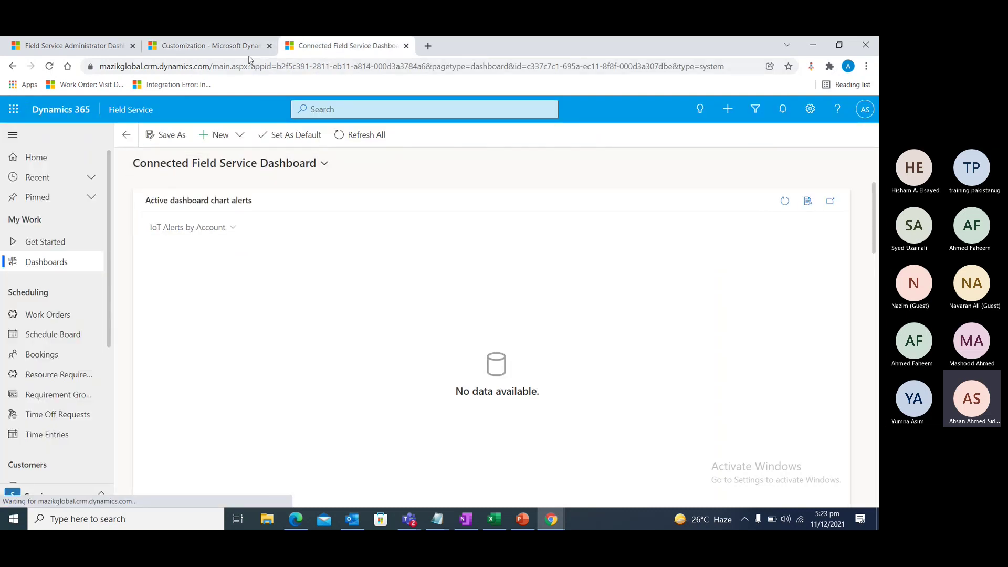
# Check the dashboards offered from the Field Service Administrator Dashboard and reload that page
pyautogui.click(218, 48)
pyautogui.click(95, 51)
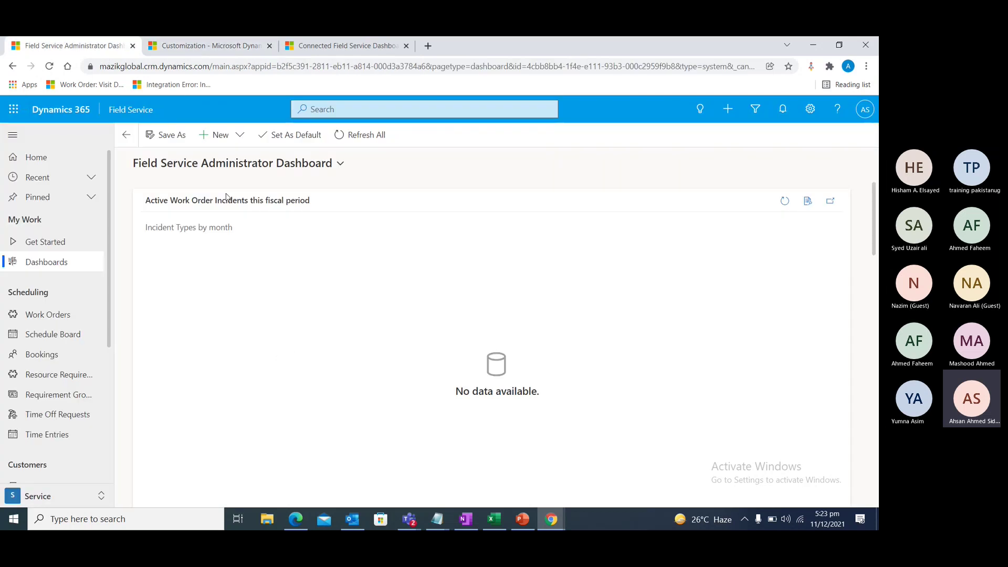
pyautogui.click(231, 164)
pyautogui.click(362, 220)
pyautogui.press('F5')
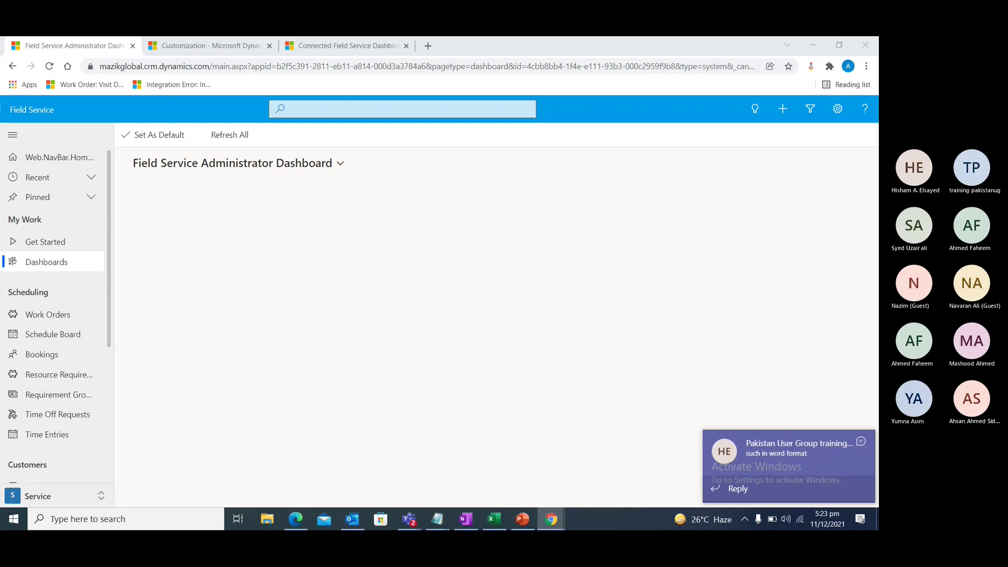
# Look through the open Dynamics 365 pages and choose to wait for the unresponsive ones
pyautogui.click(322, 168)
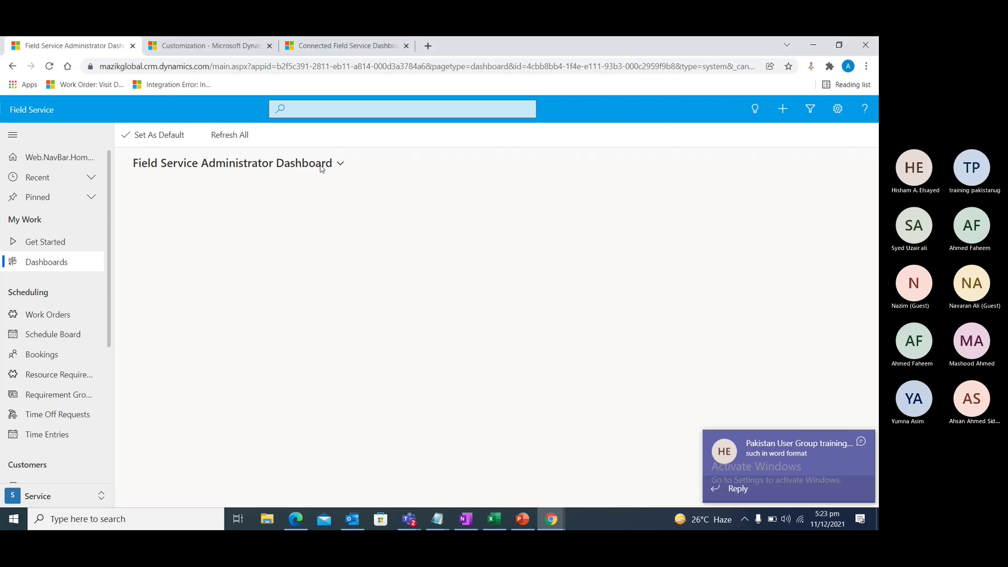
pyautogui.click(347, 47)
pyautogui.click(210, 47)
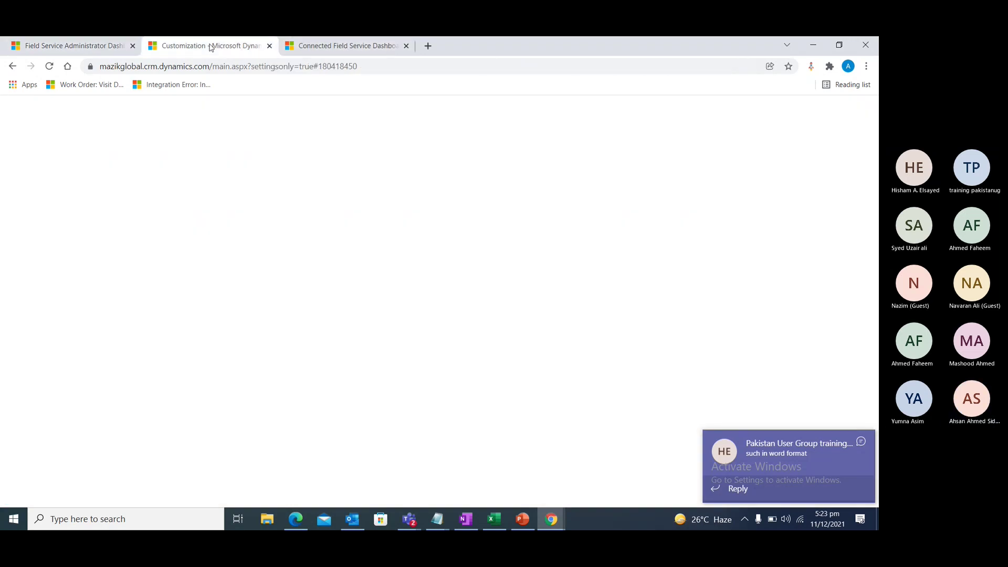
pyautogui.click(76, 50)
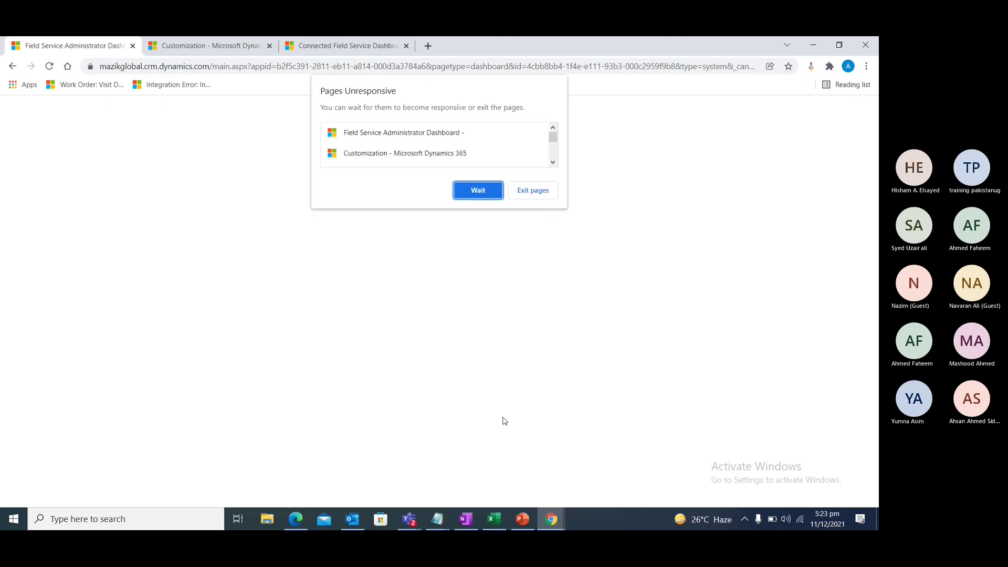
pyautogui.click(479, 196)
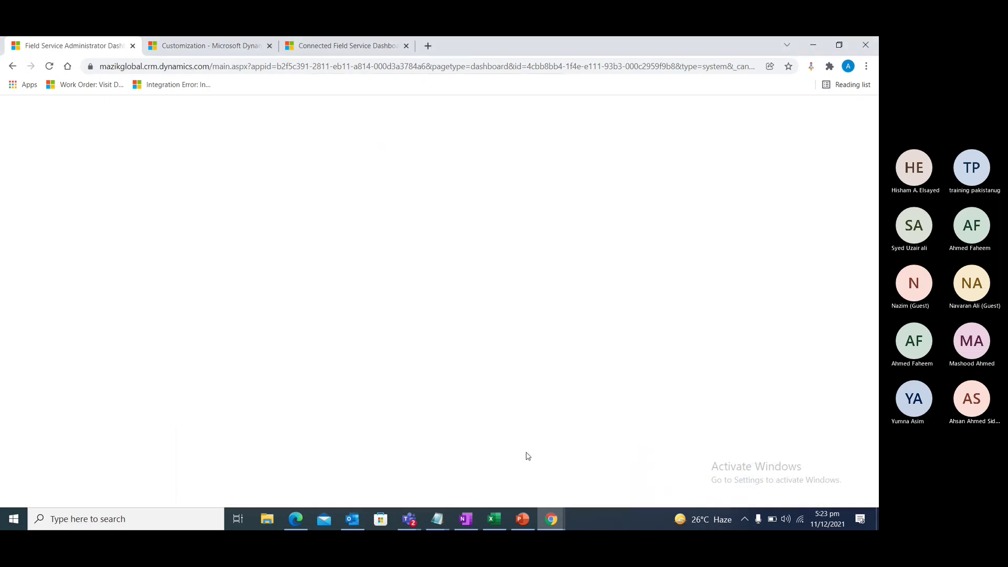
# Recheck the dashboard selection for the Field Service app in App Designer, then minimize the designer window
pyautogui.moveTo(550, 518)
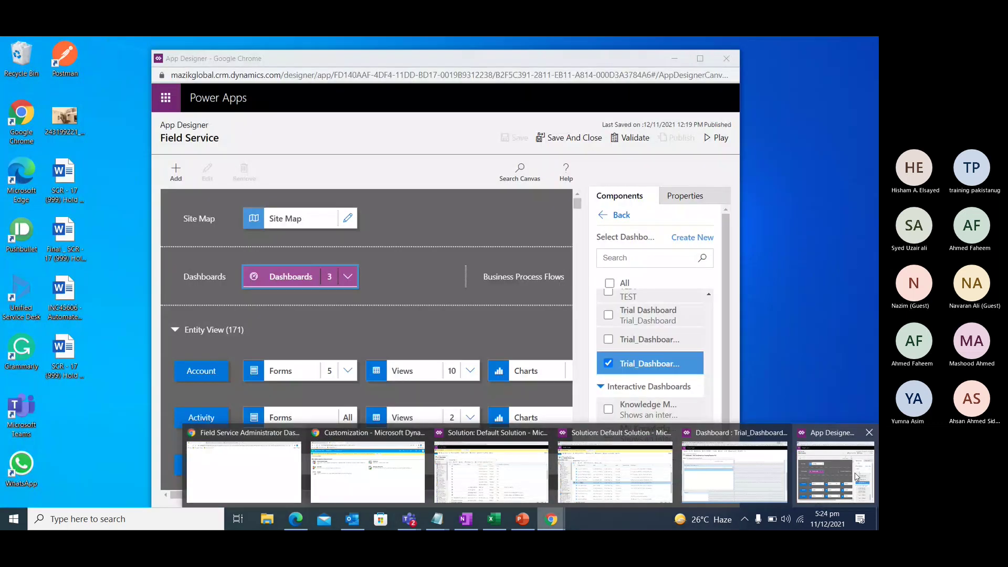
pyautogui.click(835, 472)
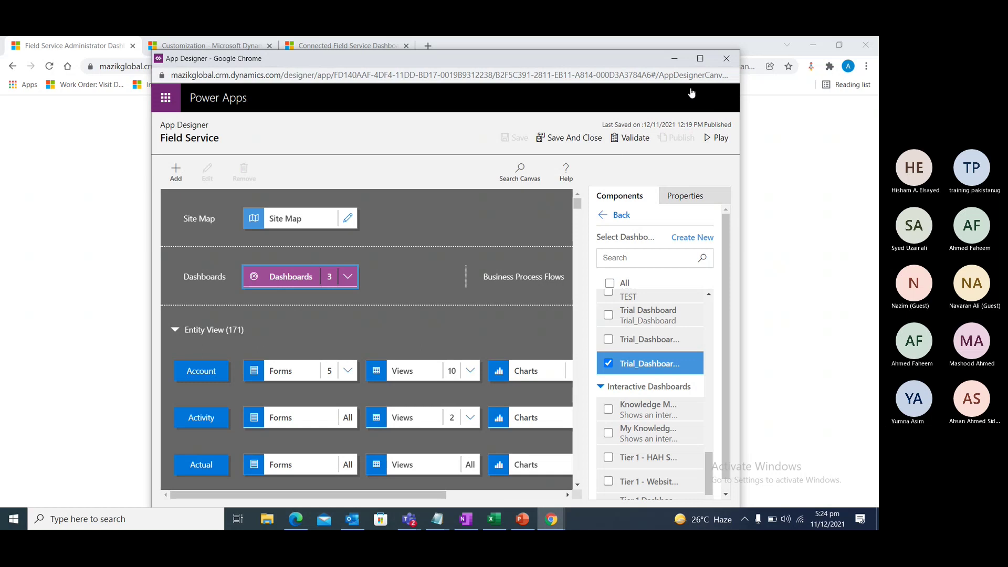
pyautogui.click(675, 58)
# Reload the Field Service Administrator Dashboard page and return to the other Field Service app page
pyautogui.click(49, 66)
pyautogui.click(461, 195)
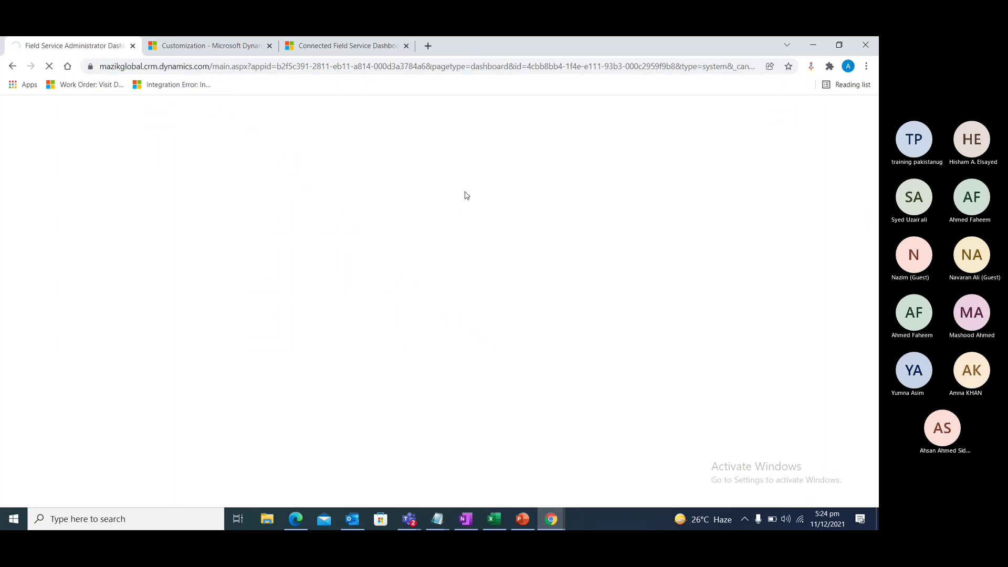
pyautogui.hotkey('ctrl', 'shift', 'Tab')
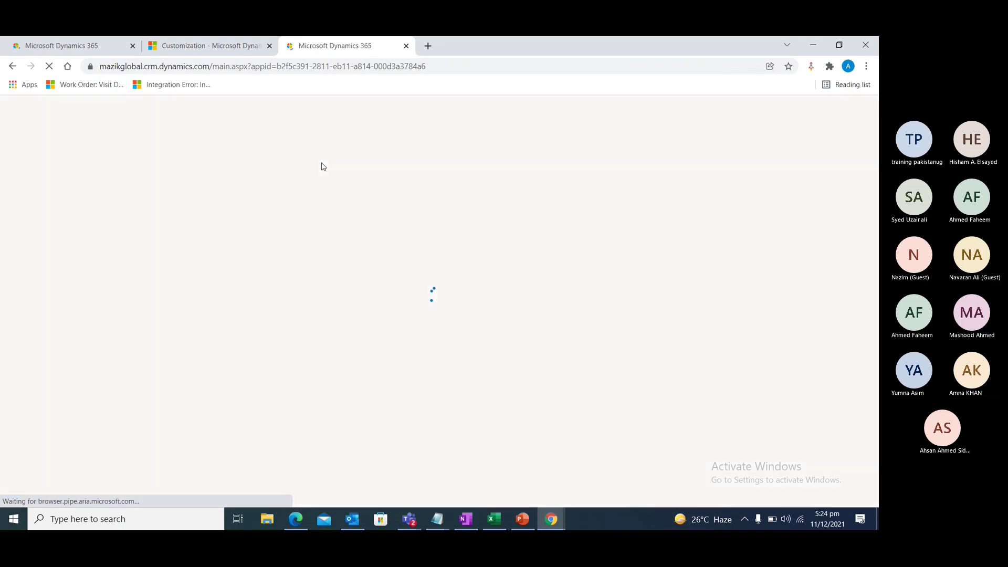
pyautogui.click(91, 47)
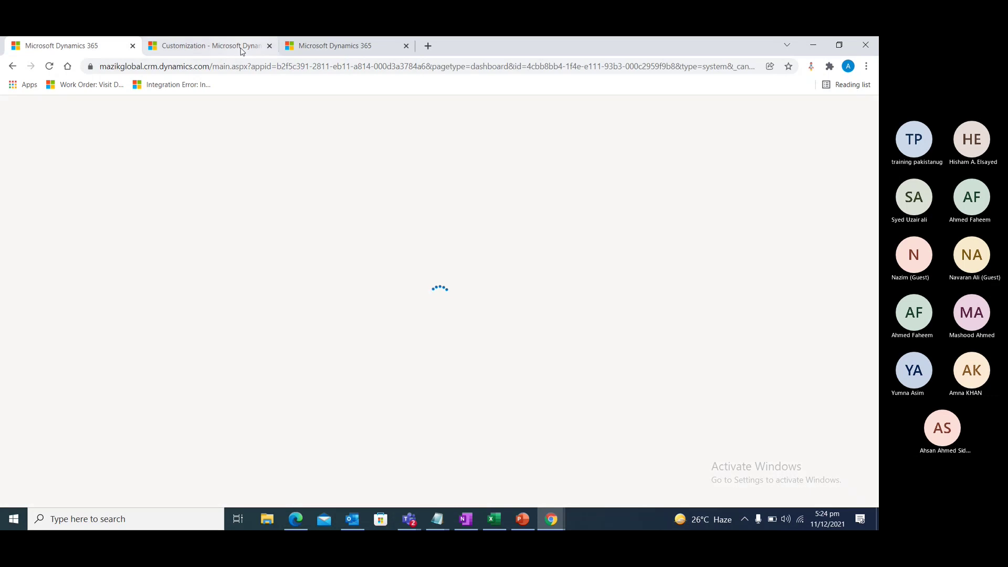
pyautogui.click(336, 46)
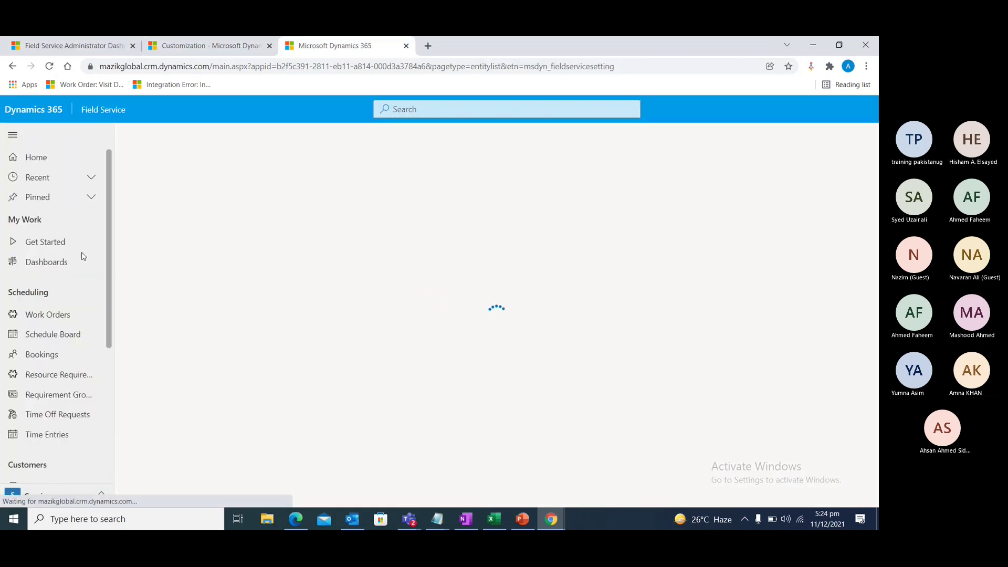
# Open the Field Service dashboards and switch to Trial_Dashboard for Training Purpose_001
pyautogui.click(61, 260)
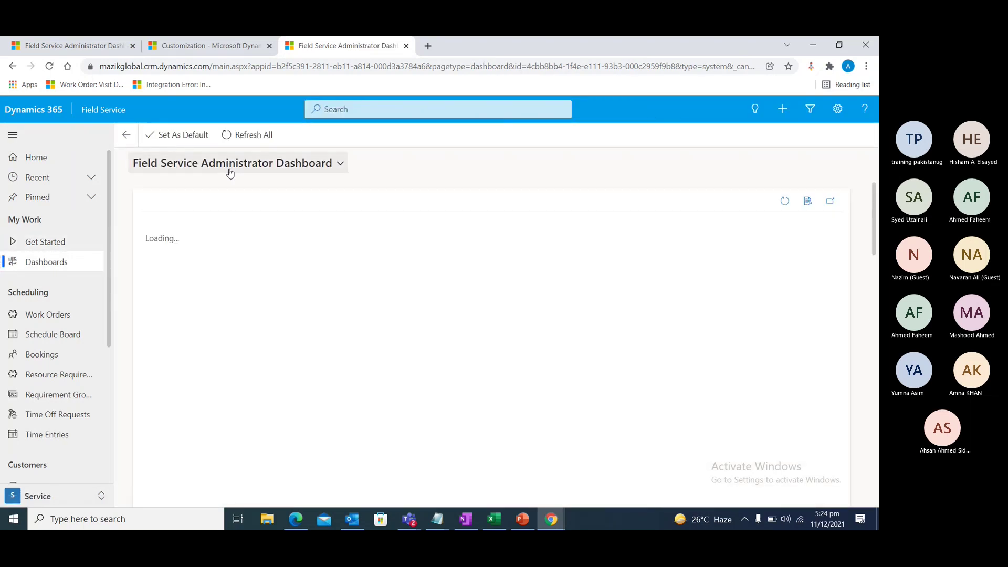
pyautogui.click(228, 166)
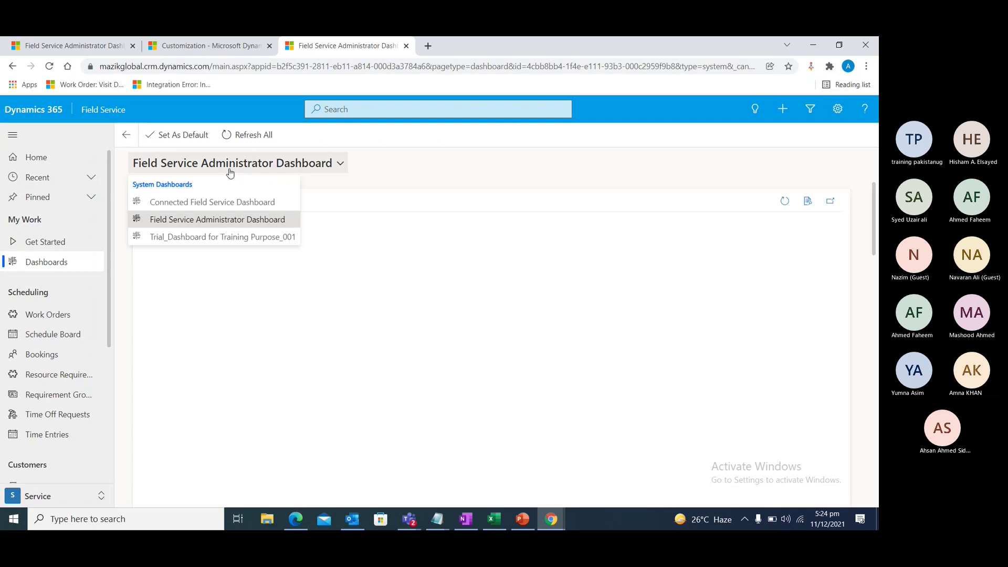
pyautogui.click(229, 239)
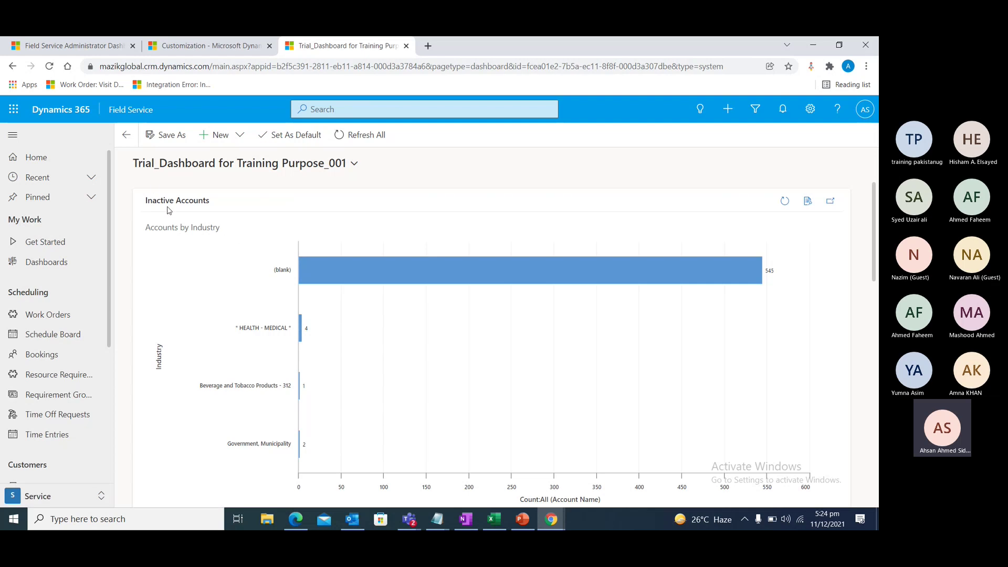
# Examine the dashboard's Accounts by Industry chart for inactive accounts and its Active Work Orders list
pyautogui.scroll(-1, 299, 277)
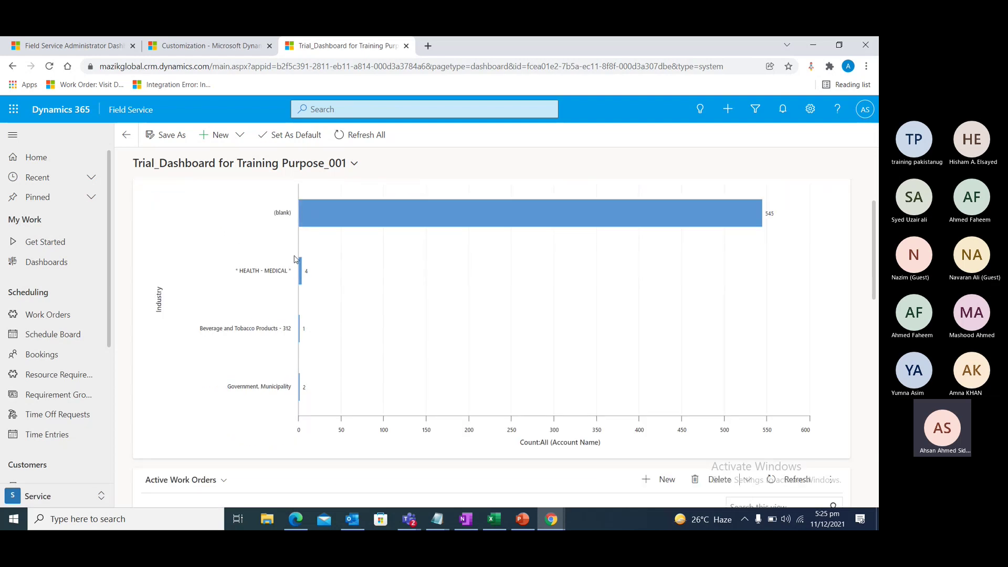
pyautogui.scroll(1, 296, 260)
pyautogui.moveTo(316, 287)
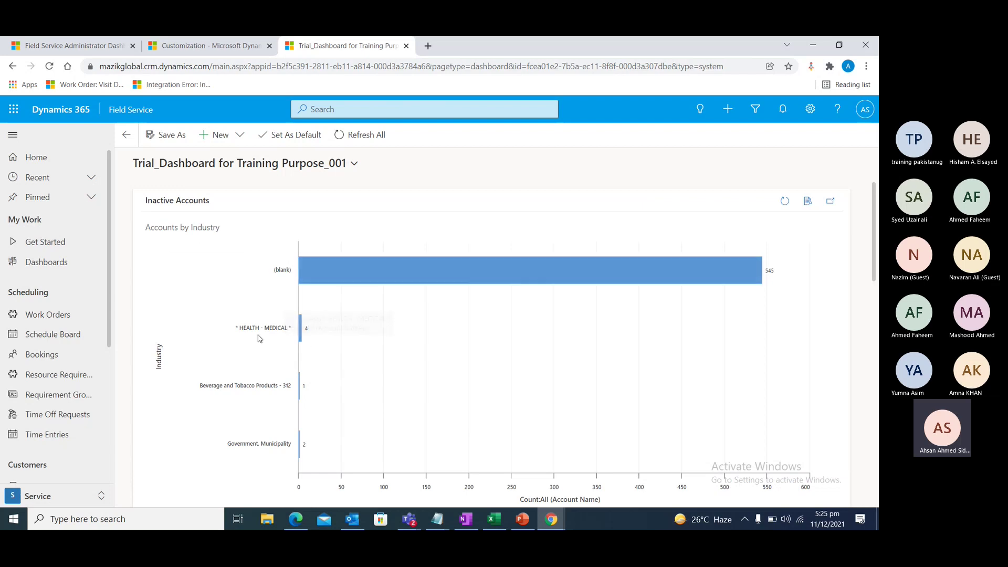
pyautogui.scroll(-1, 226, 242)
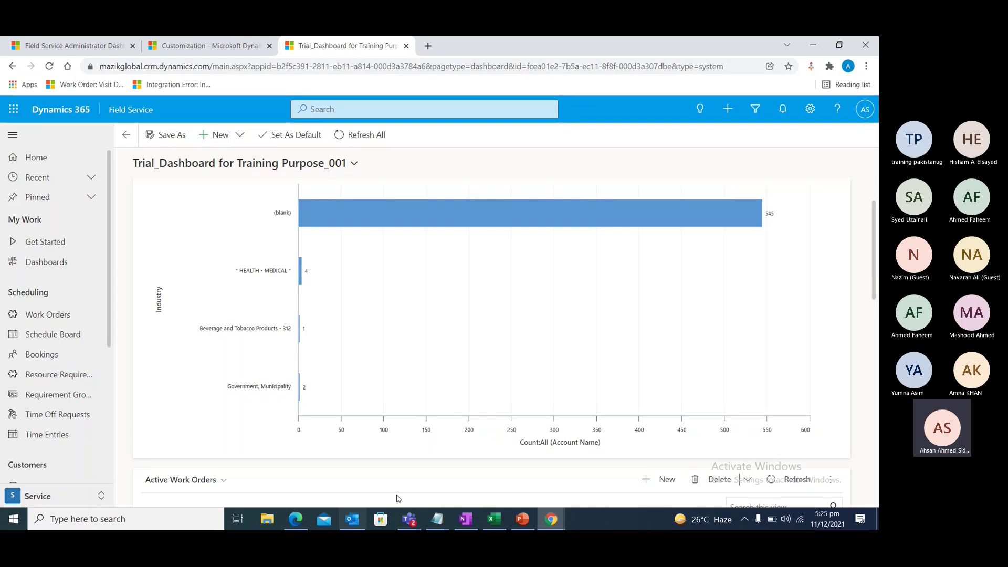
pyautogui.scroll(1, 398, 498)
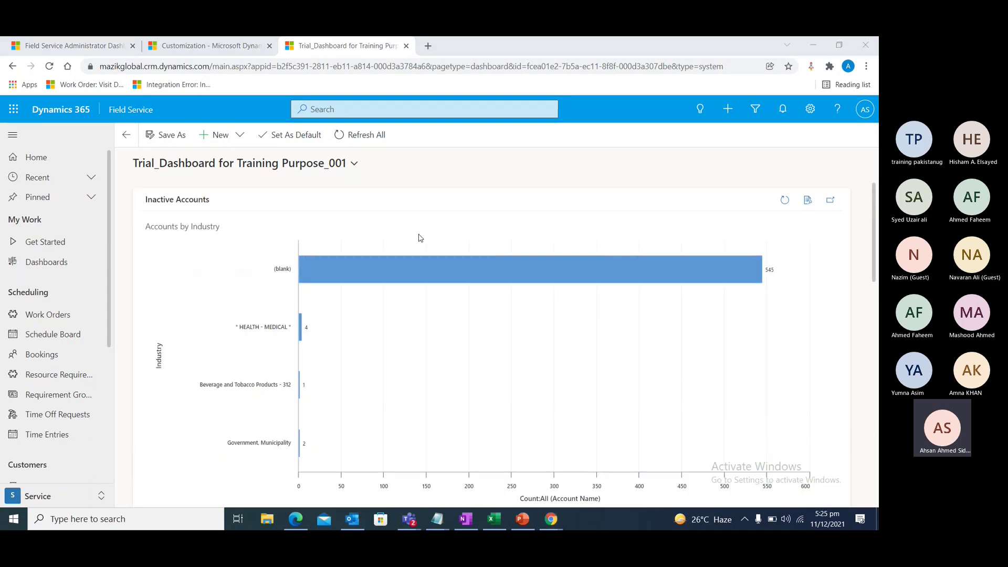
pyautogui.scroll(-4, 420, 241)
pyautogui.scroll(-2, 420, 240)
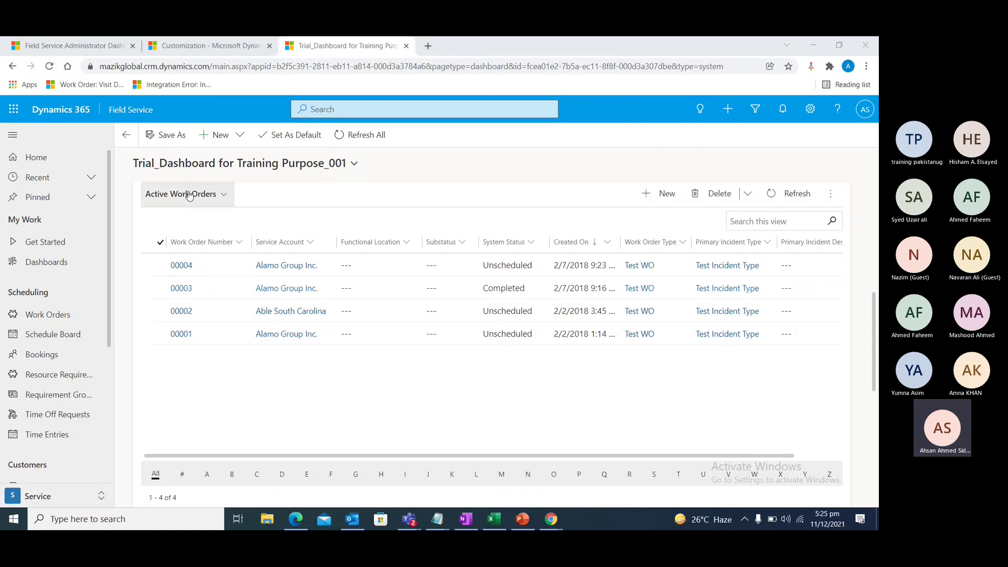
# Review the dashboard's Inactive Work Orders list and the activity entries in its Timeline
pyautogui.scroll(-5, 276, 323)
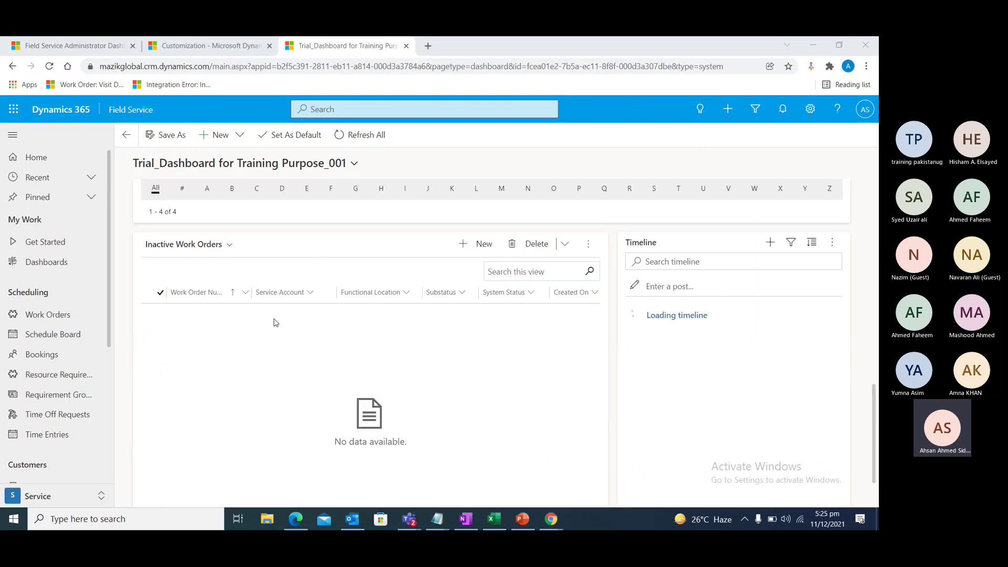
pyautogui.scroll(-1, 523, 297)
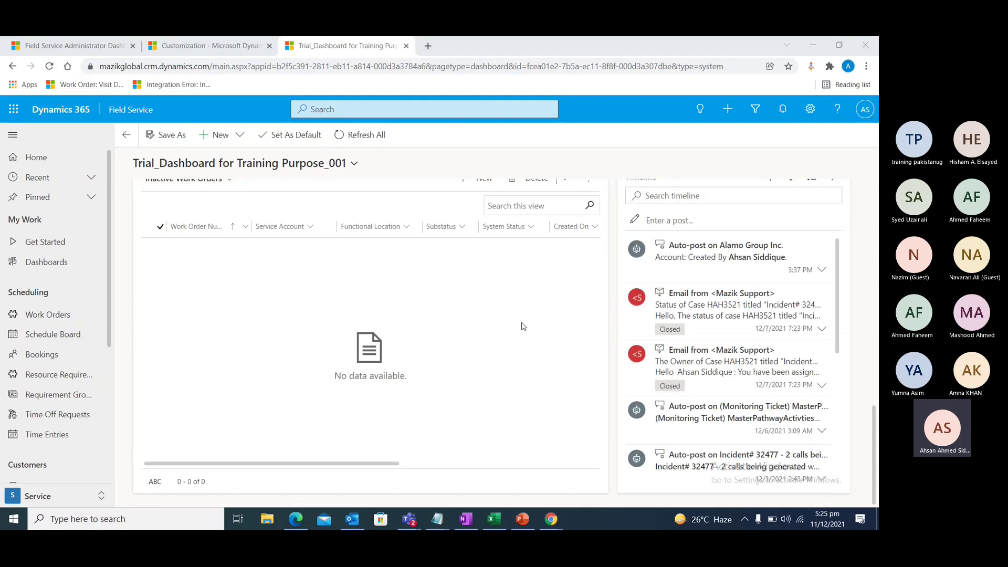
pyautogui.scroll(2, 523, 328)
pyautogui.scroll(-1, 702, 323)
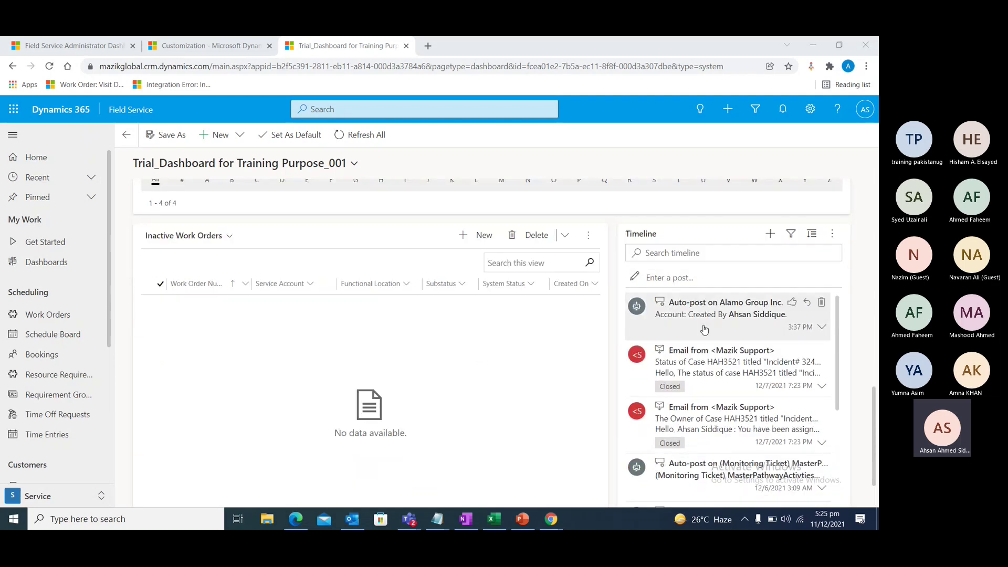
pyautogui.scroll(-6, 701, 321)
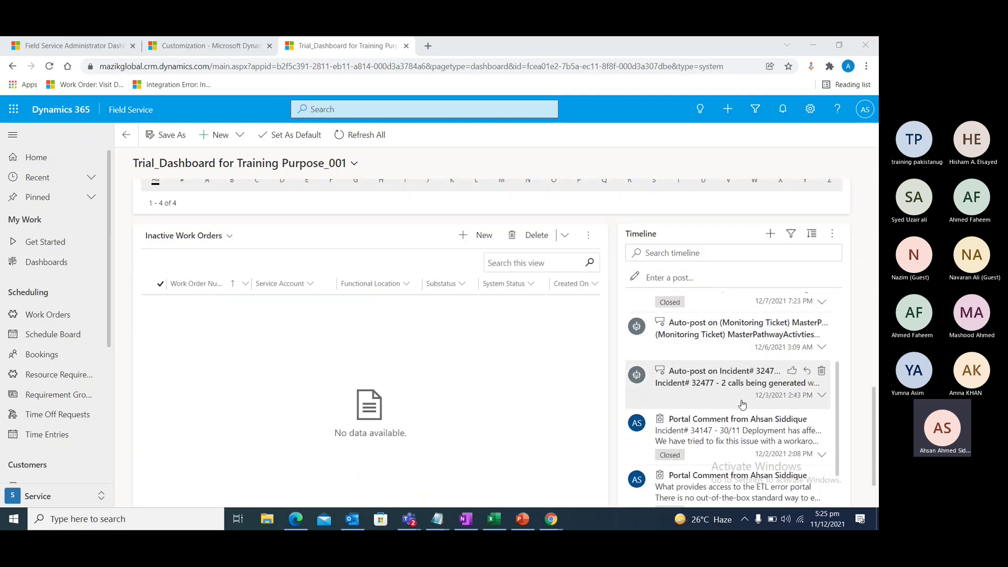
pyautogui.scroll(-1, 740, 411)
pyautogui.scroll(-3, 746, 389)
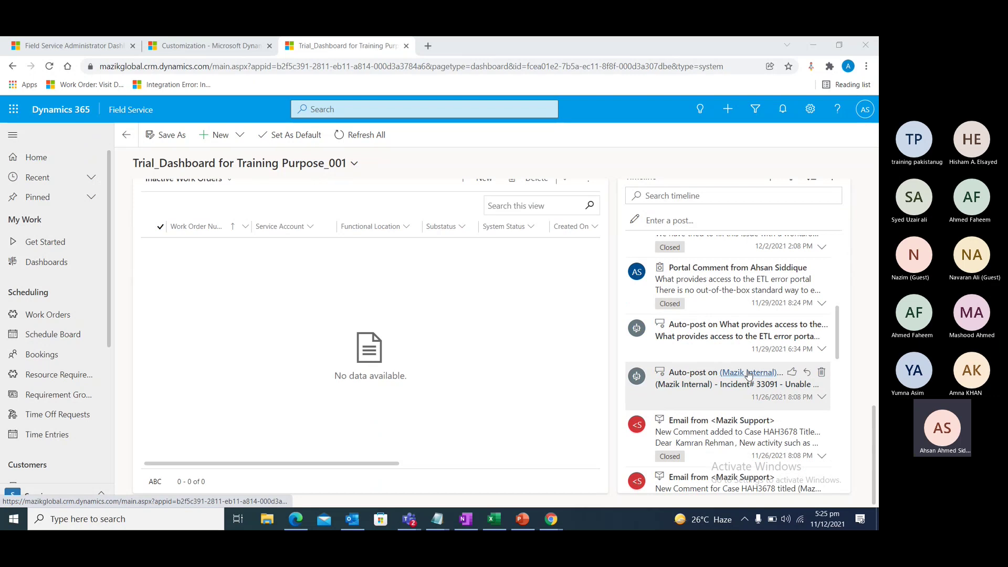
pyautogui.scroll(-4, 749, 372)
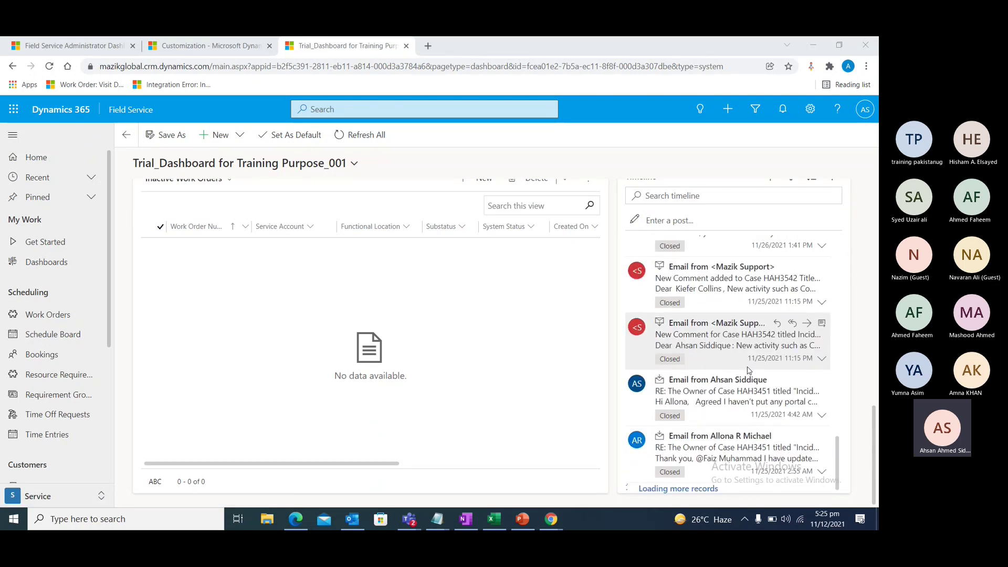
pyautogui.scroll(-3, 749, 371)
pyautogui.scroll(-4, 749, 370)
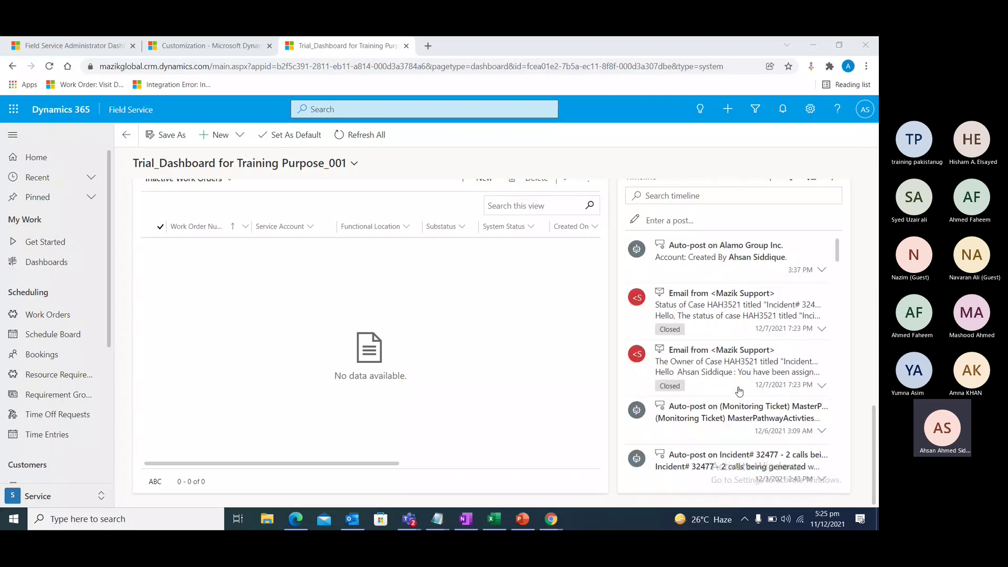
pyautogui.scroll(2, 739, 391)
pyautogui.scroll(8, 492, 394)
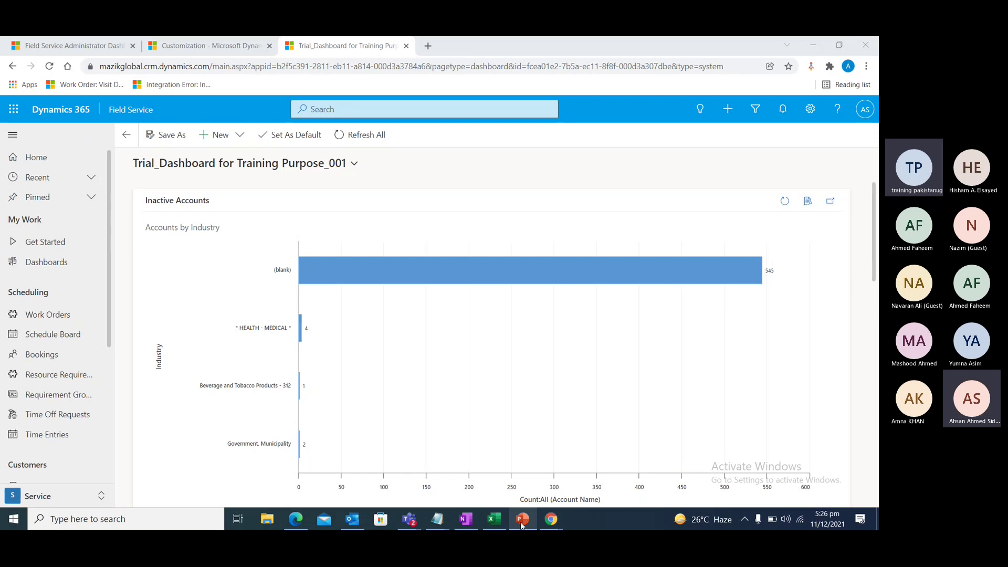
# Switch to the training presentation in PowerPoint, maximize it and go to the Security Roles slide
pyautogui.moveTo(523, 525)
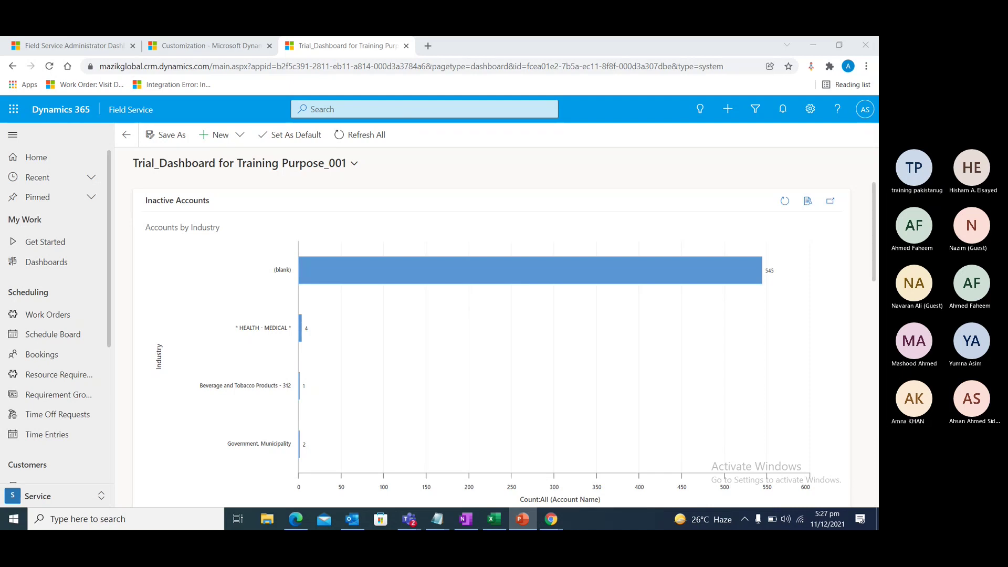
pyautogui.press('super+shift+Left')
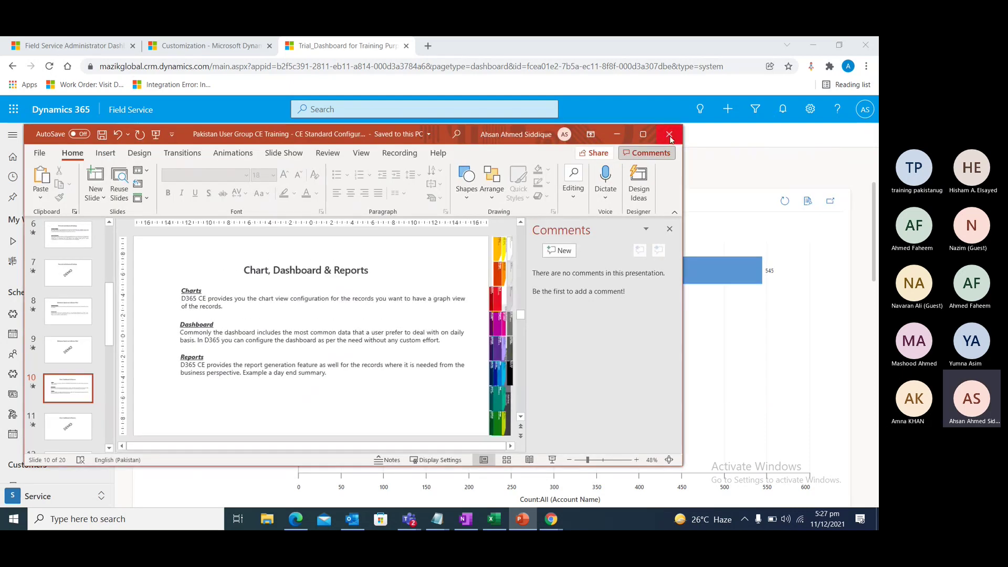
pyautogui.click(643, 134)
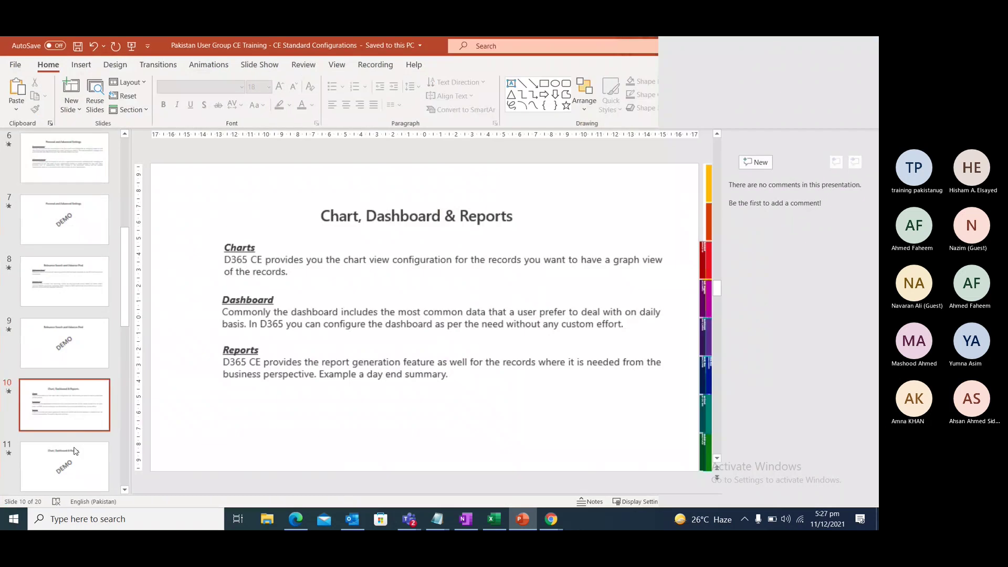
pyautogui.press('Down')
pyautogui.press('Down')
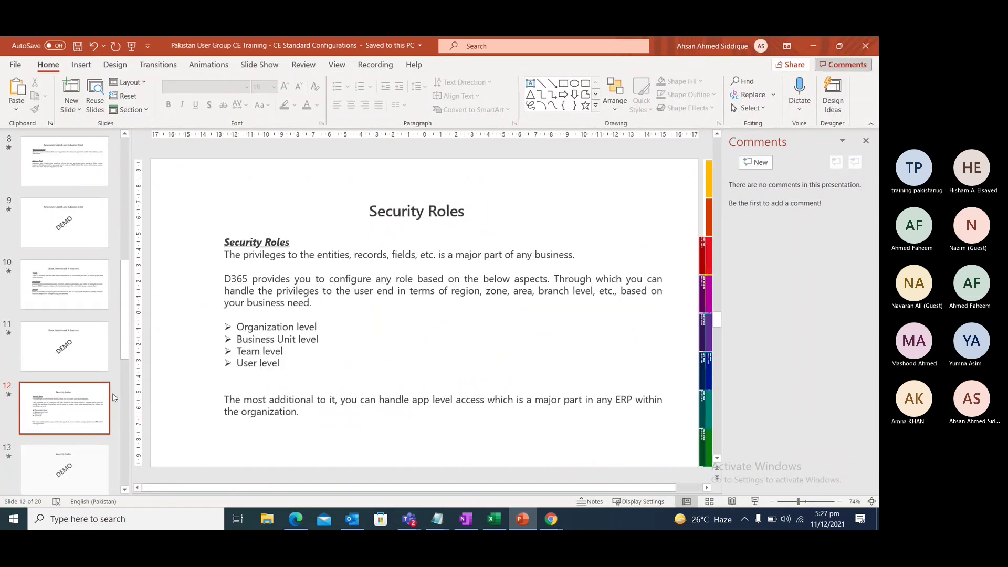
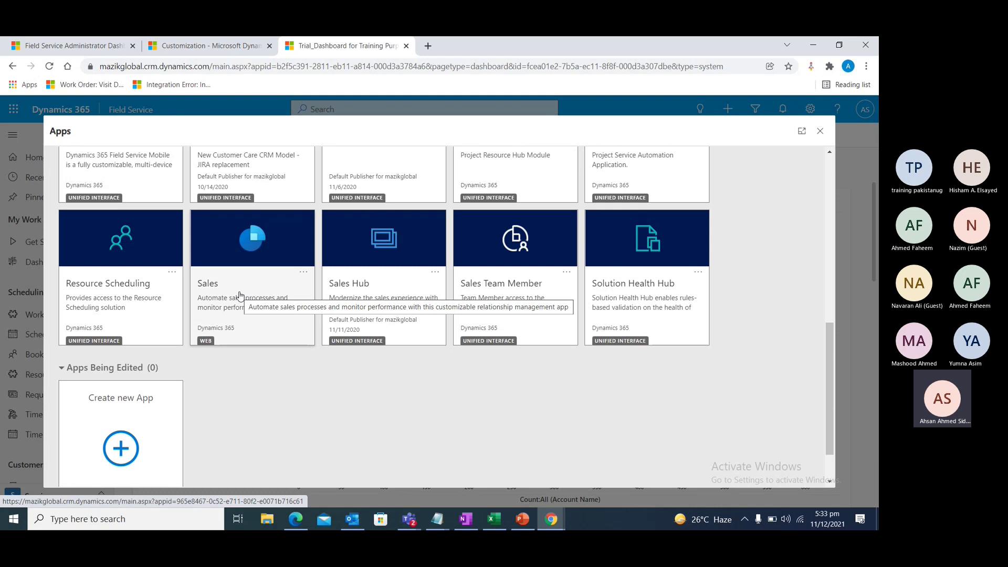
# Look through the published apps in the Apps list, including the Dynamics 365 ones, and close the list
pyautogui.scroll(1, 667, 359)
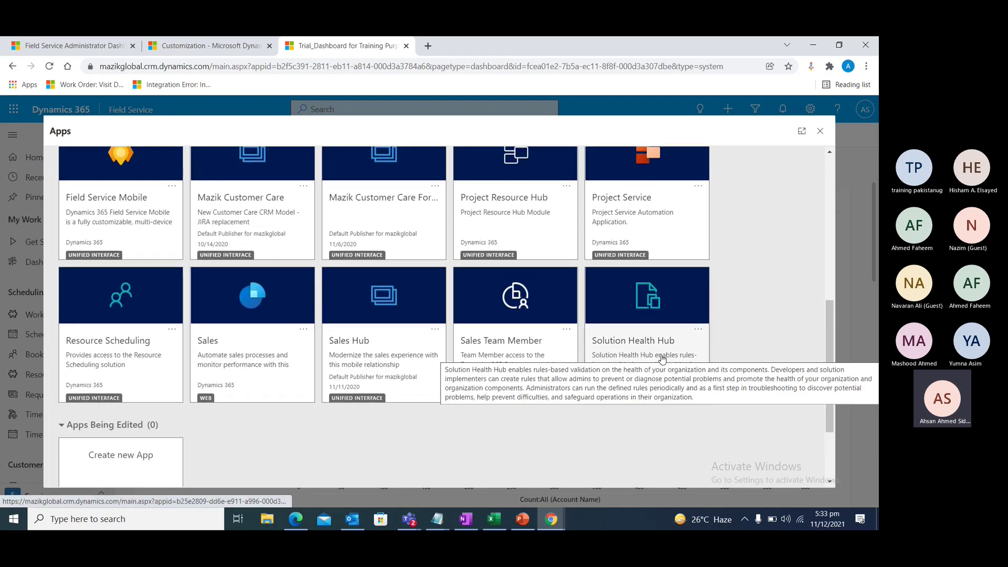
pyautogui.scroll(2, 525, 355)
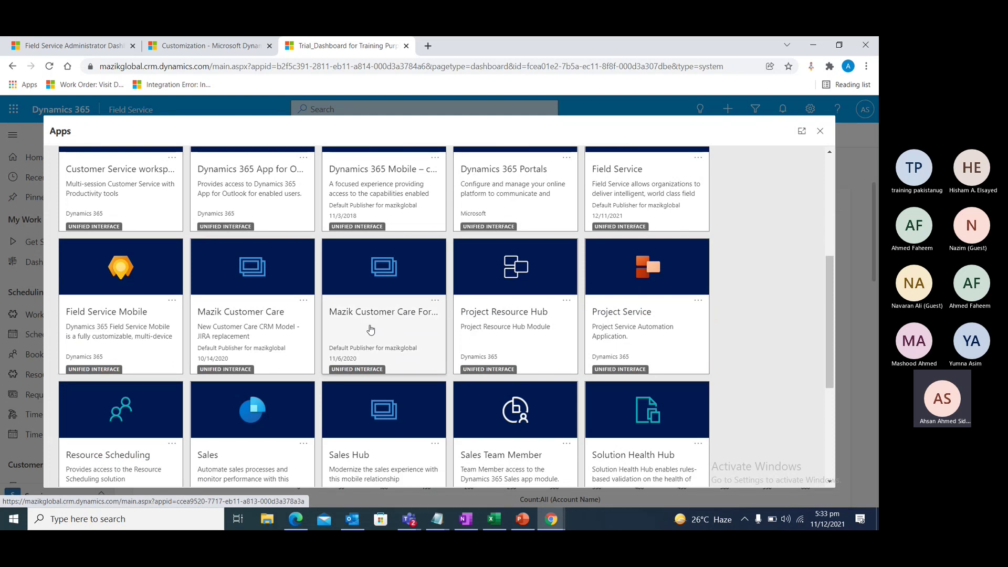
pyautogui.scroll(2, 371, 329)
pyautogui.scroll(4, 371, 329)
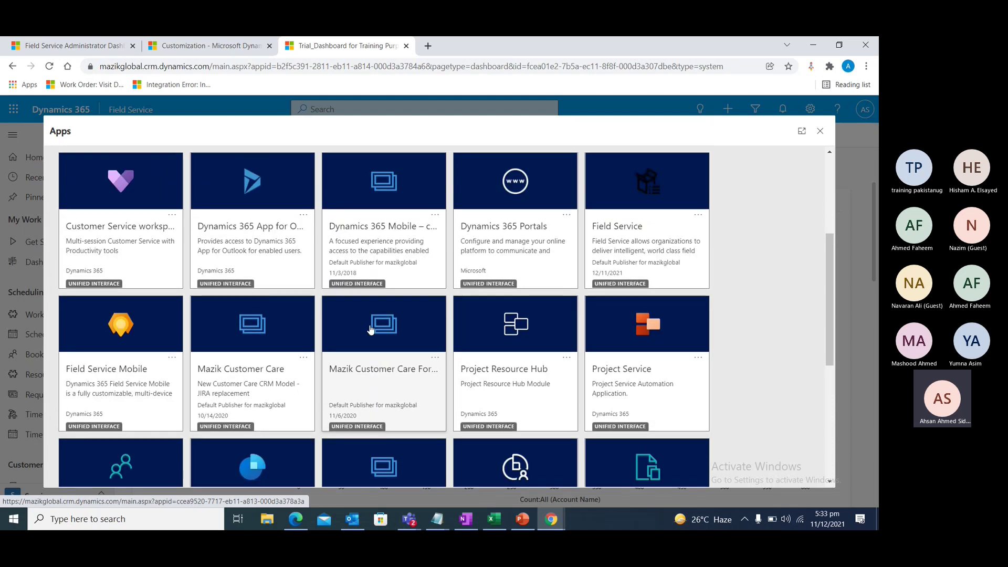
pyautogui.scroll(1, 371, 329)
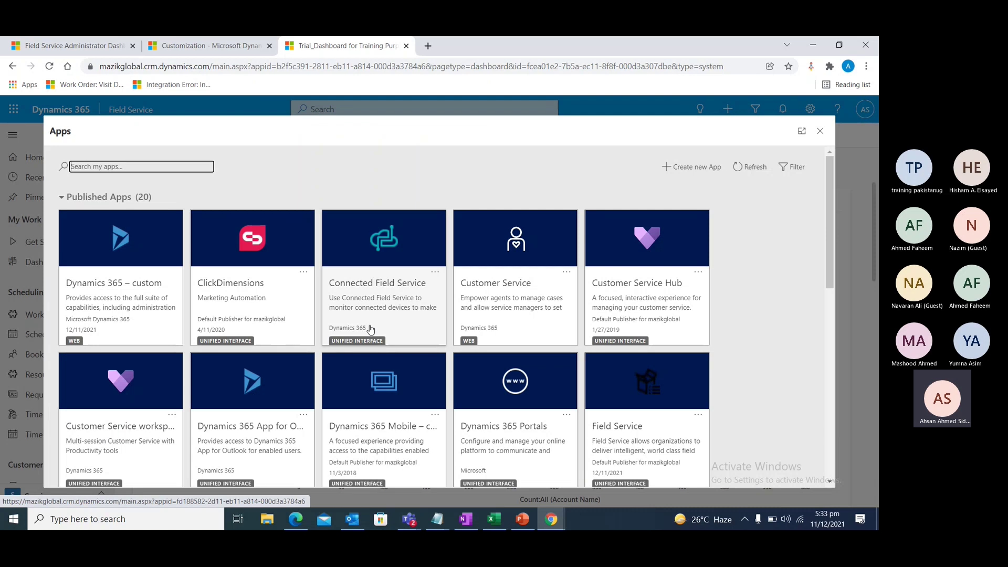
pyautogui.click(818, 135)
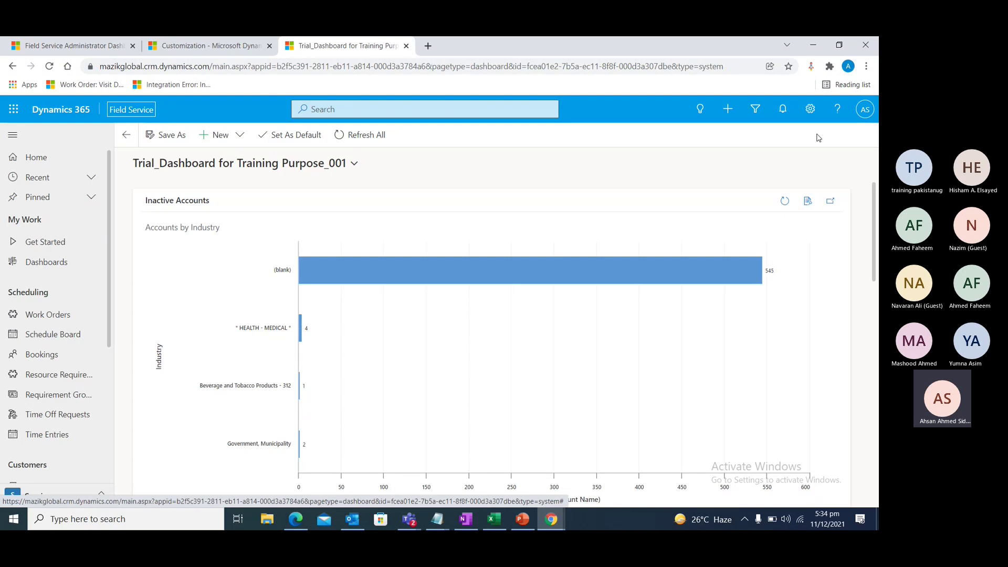
# Open the advanced settings and go to the organization's Security Roles list in the Security area
pyautogui.click(810, 108)
pyautogui.click(773, 170)
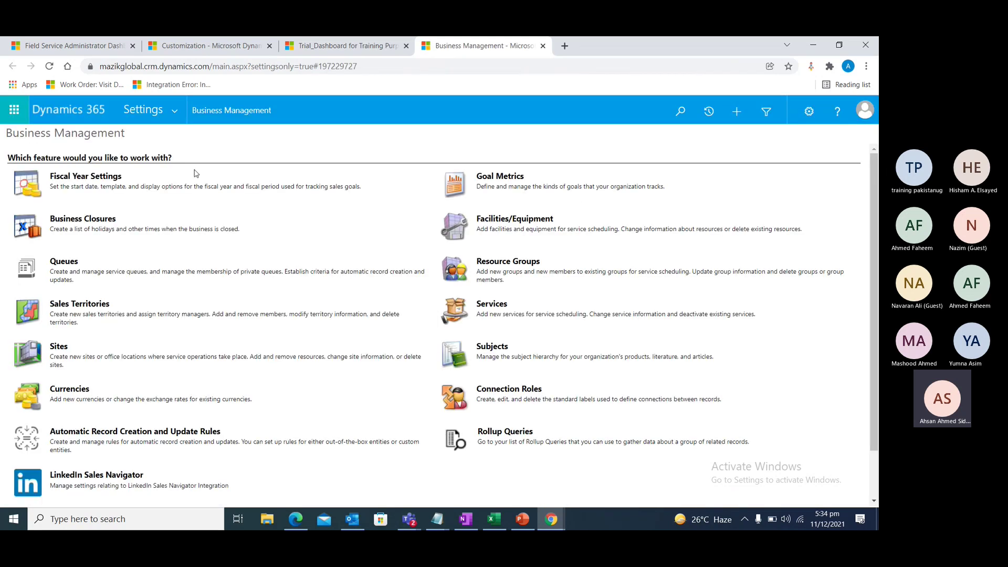
pyautogui.click(175, 113)
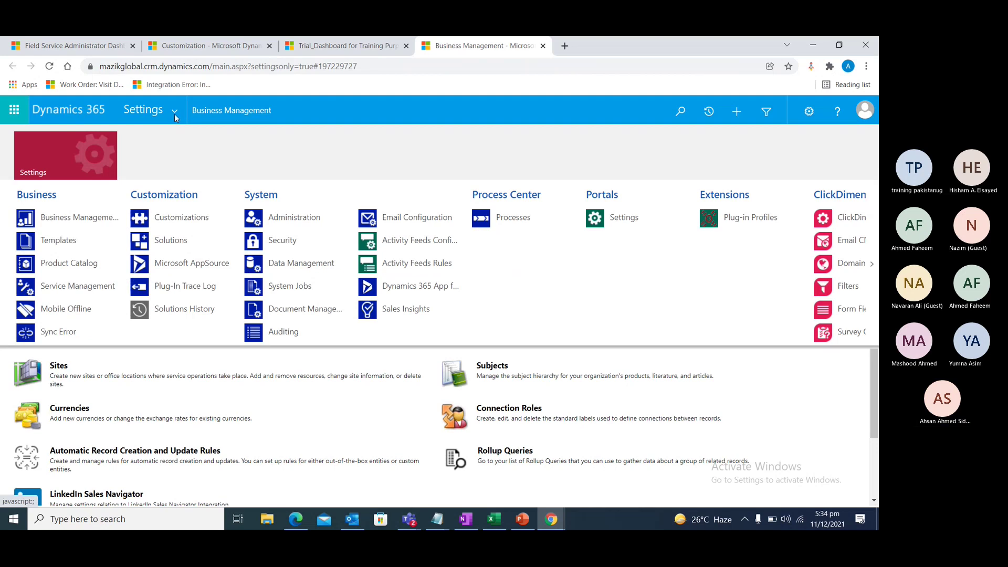
pyautogui.click(283, 242)
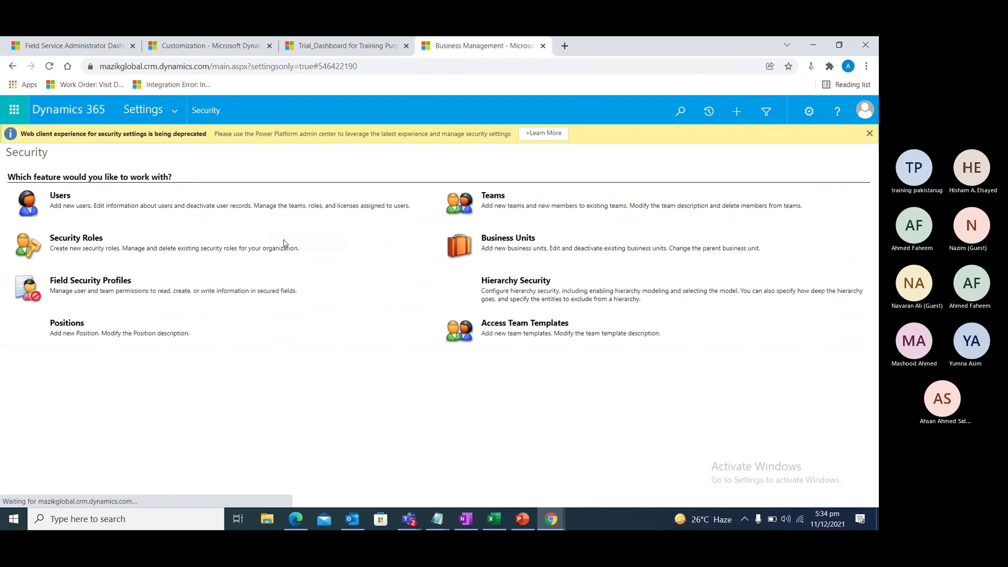
pyautogui.click(69, 240)
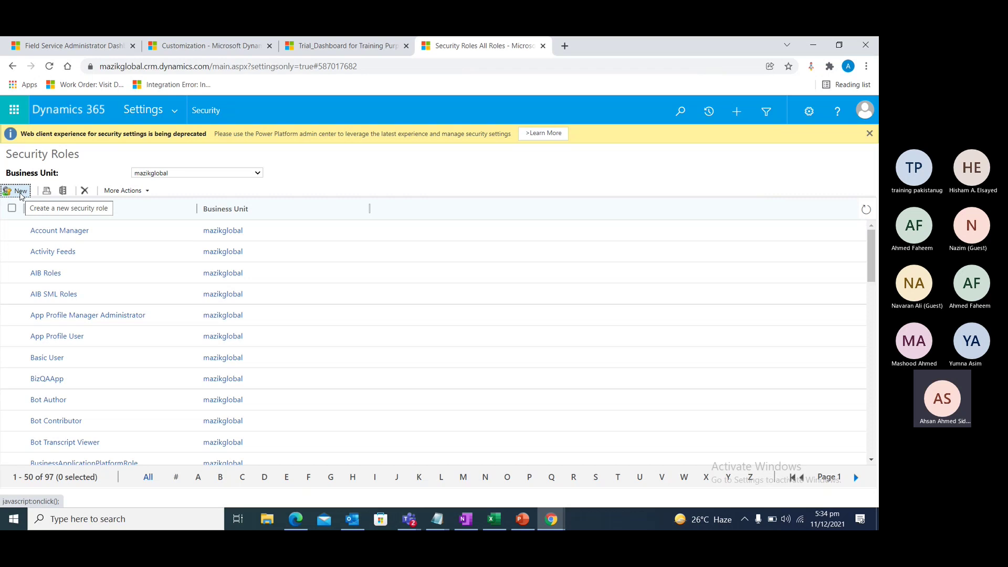
# Start a new security role and enter Account Manager as its role name
pyautogui.click(145, 191)
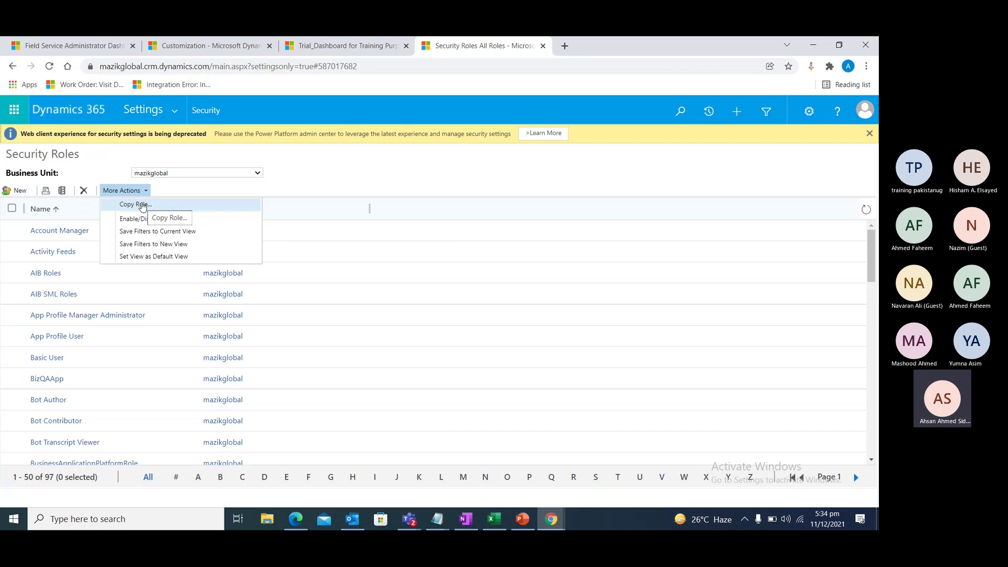
pyautogui.click(18, 193)
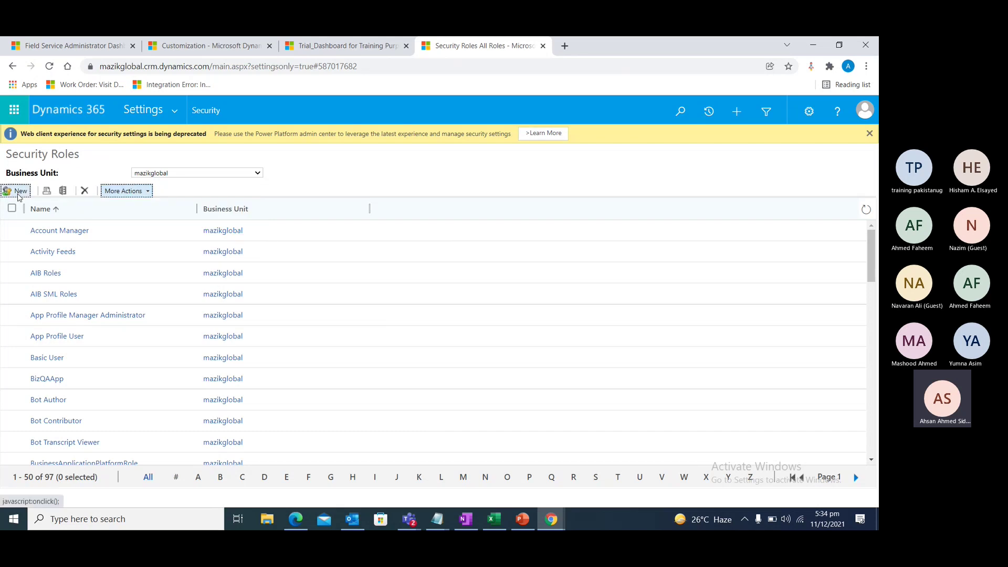
pyautogui.click(18, 193)
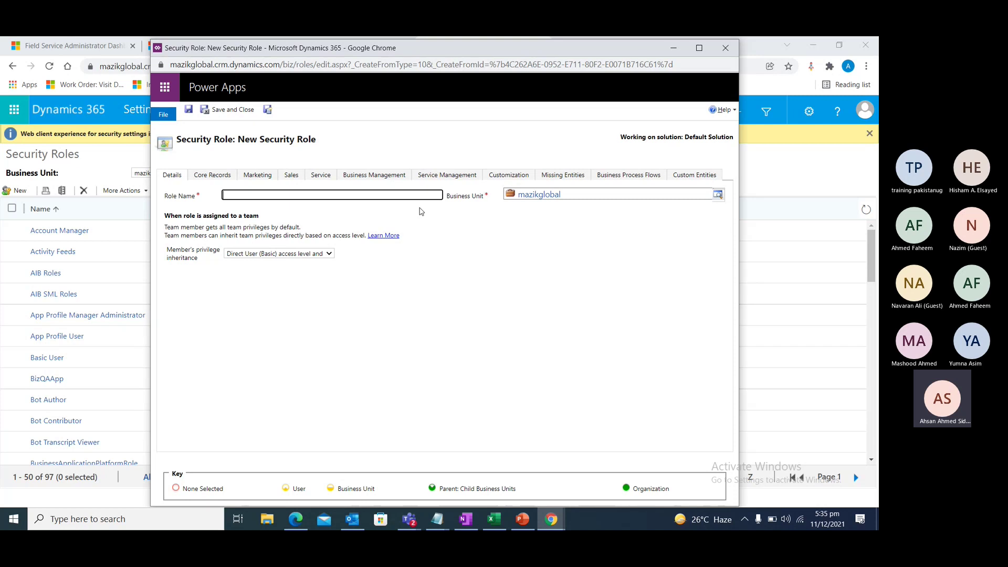
pyautogui.click(200, 177)
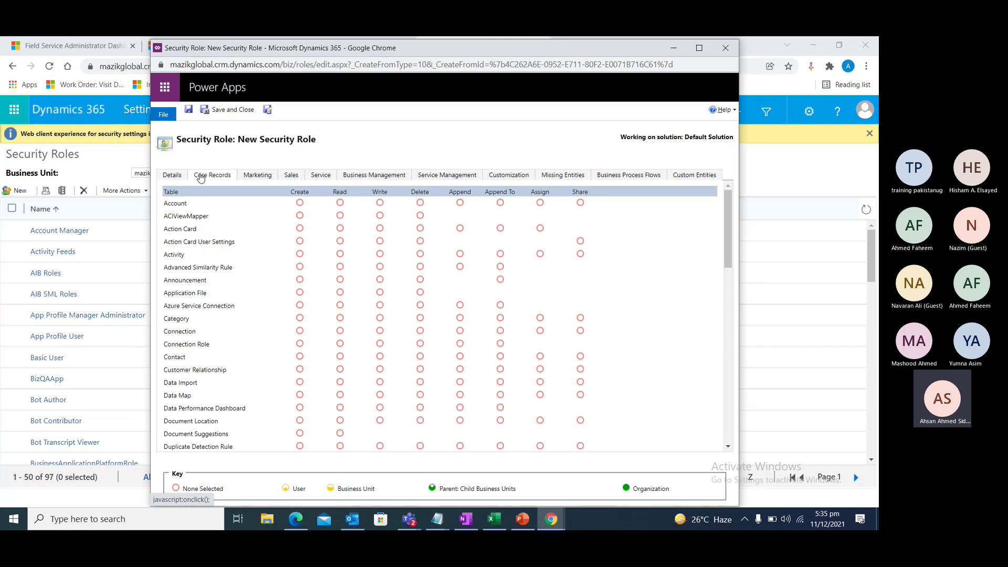
pyautogui.click(181, 178)
pyautogui.click(258, 195)
pyautogui.write('Account Manager')
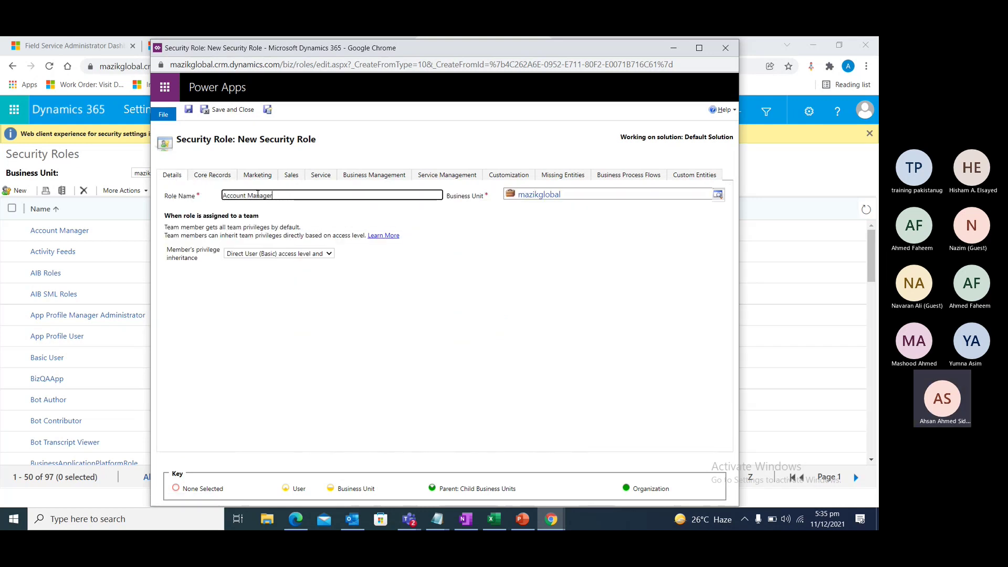
# Grant the role User-level Create, Read and Write privileges on the Account table in Core Records
pyautogui.click(203, 177)
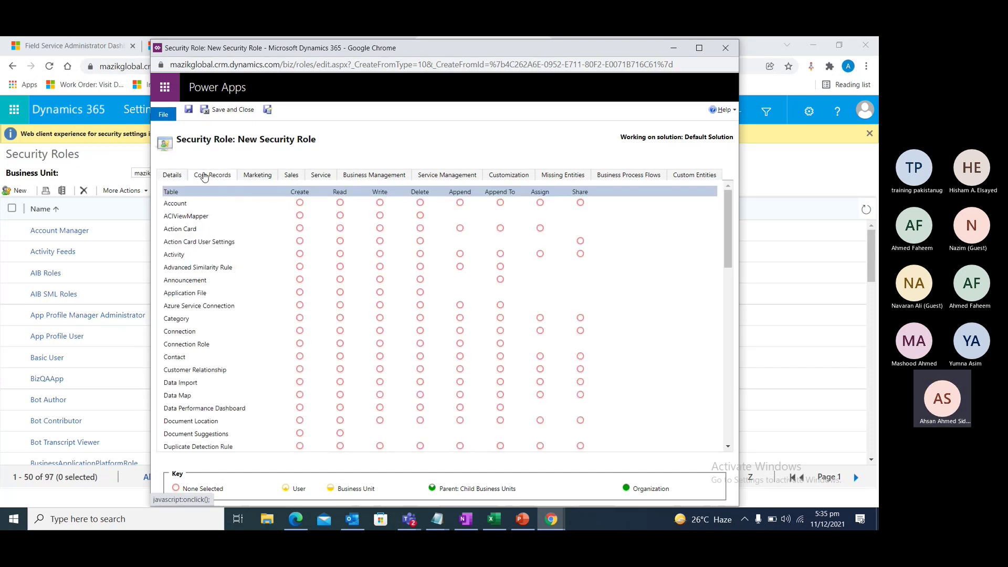
pyautogui.click(299, 203)
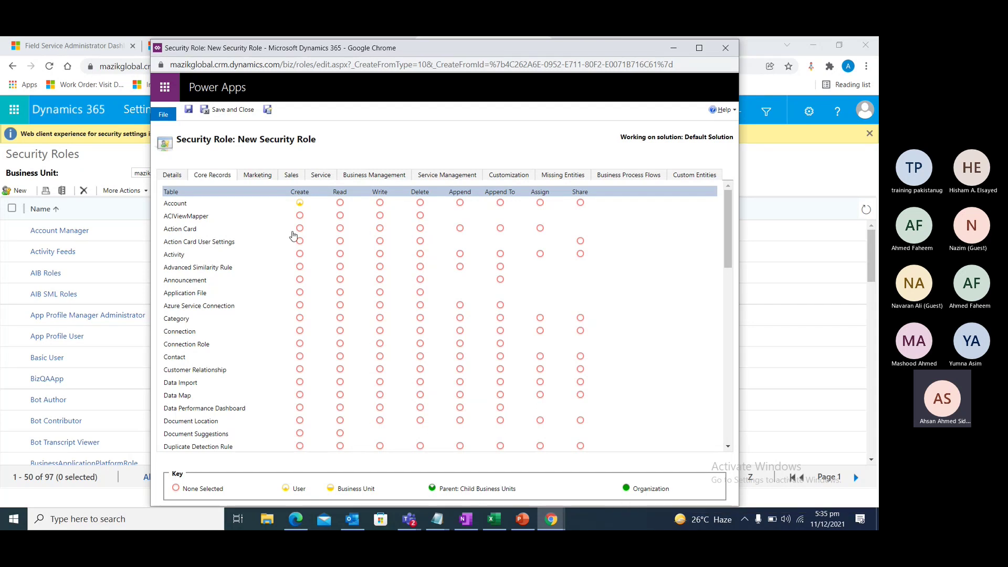
pyautogui.click(340, 204)
pyautogui.click(380, 203)
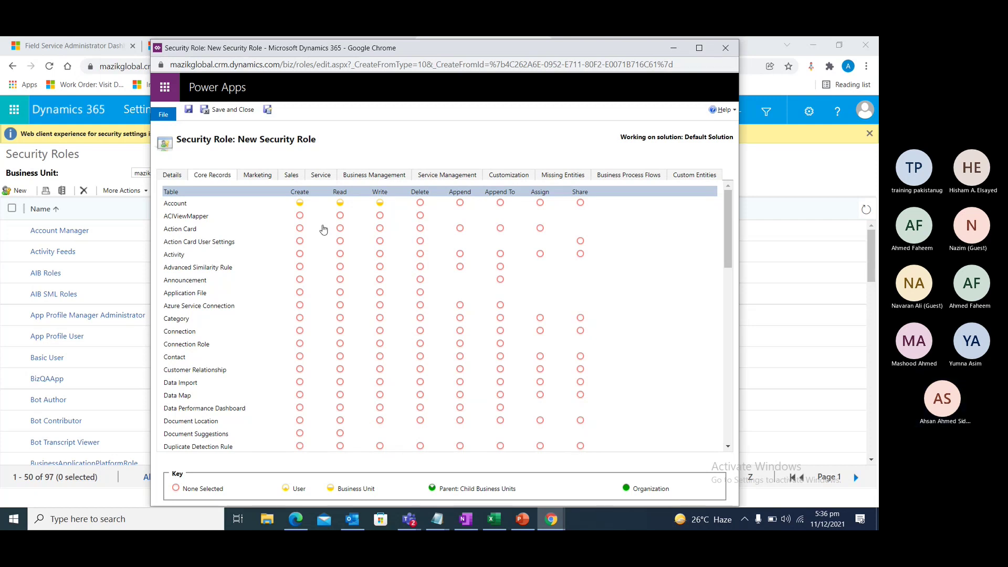
# Raise the Account table's Create, Read and Write privileges to Parent: Child Business Units
pyautogui.click(300, 202)
pyautogui.click(300, 202)
pyautogui.click(339, 203)
pyautogui.click(340, 203)
pyautogui.click(379, 204)
pyautogui.click(380, 203)
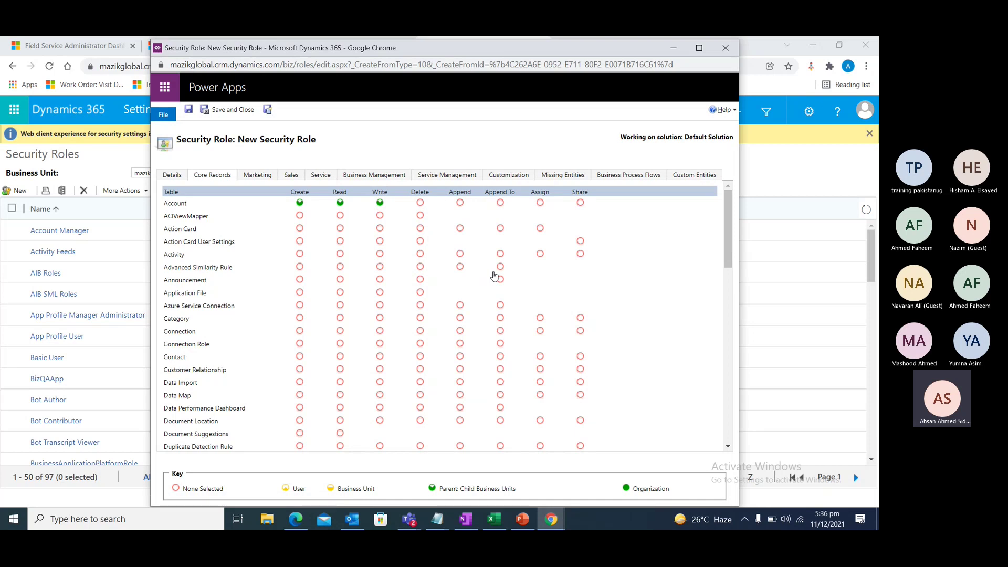
# Switch to PowerPoint and review the Head Office and BU1 examples of access levels on the Security Roles slide
pyautogui.click(523, 518)
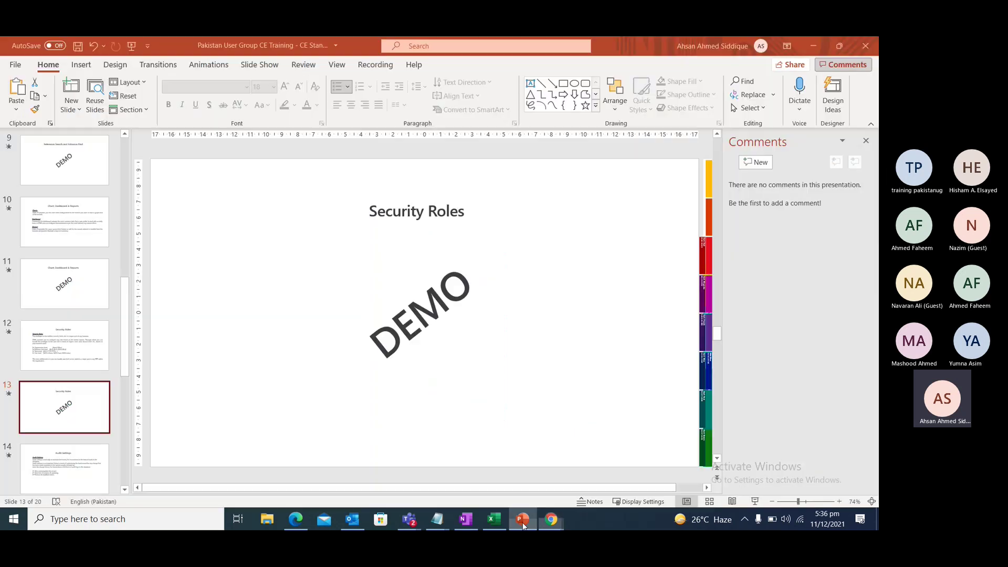
pyautogui.click(91, 353)
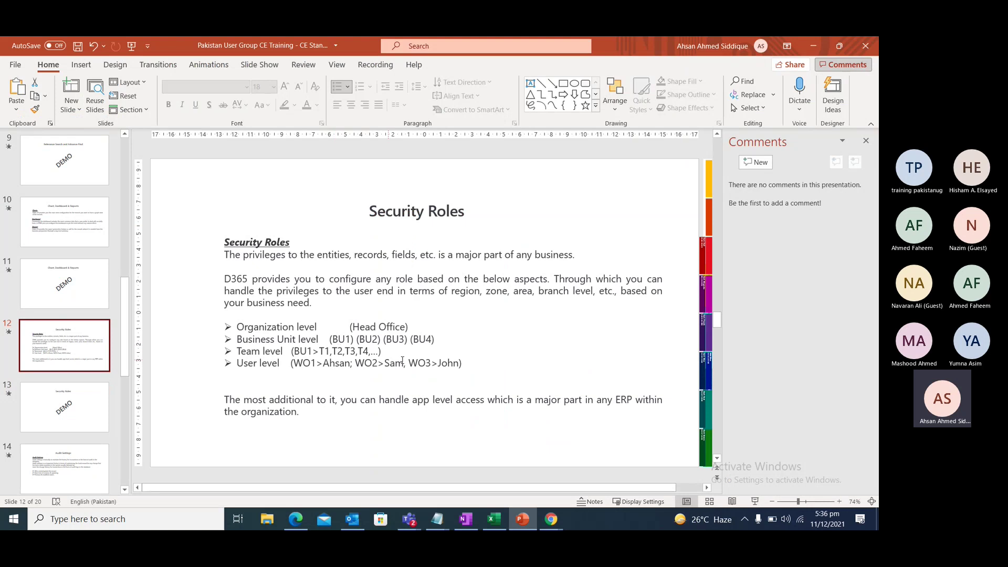
pyautogui.moveTo(410, 327); pyautogui.dragTo(351, 328)
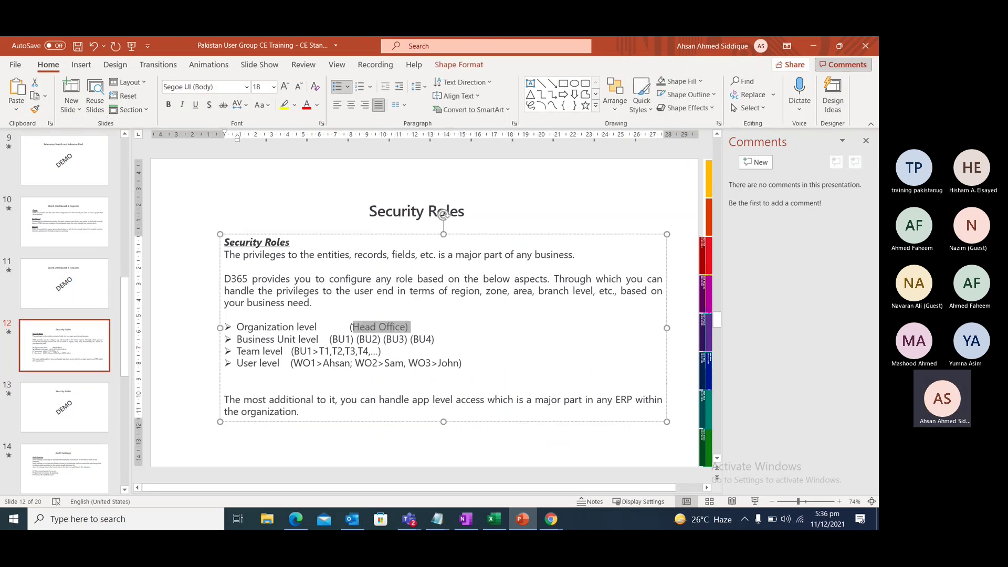
pyautogui.moveTo(329, 339); pyautogui.dragTo(355, 340)
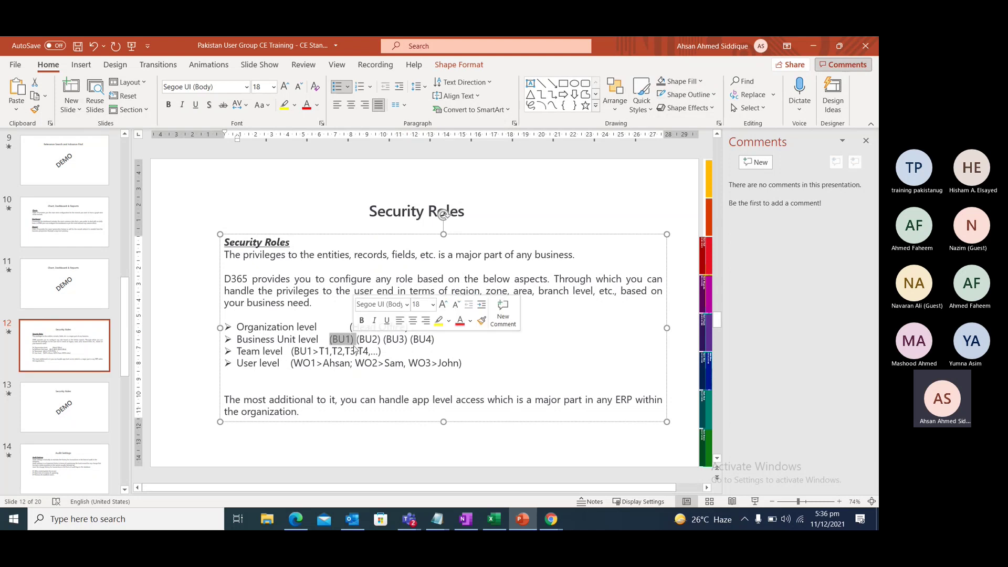
pyautogui.click(338, 340)
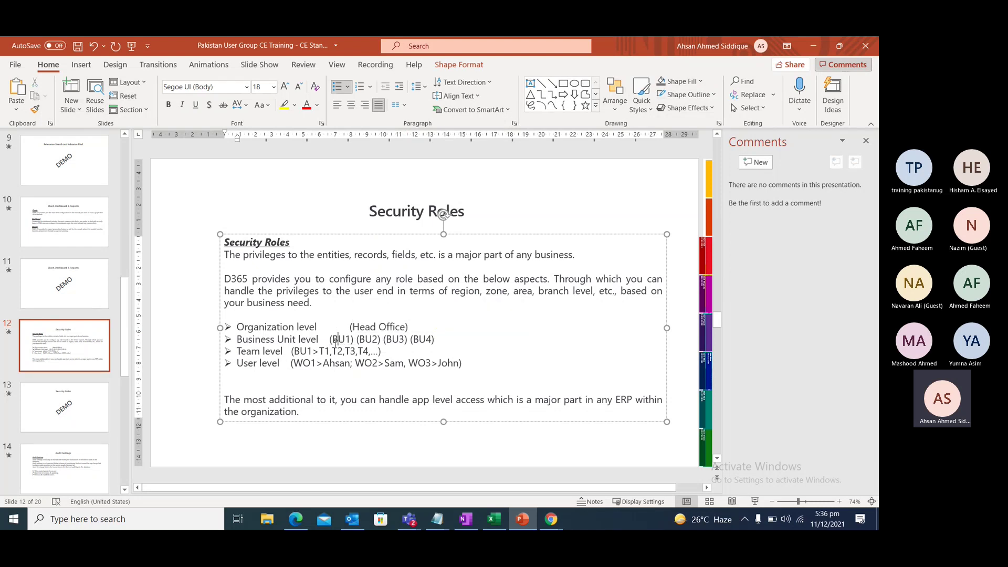
pyautogui.doubleClick(338, 340)
pyautogui.click(345, 327)
pyautogui.moveTo(421, 326); pyautogui.dragTo(344, 328)
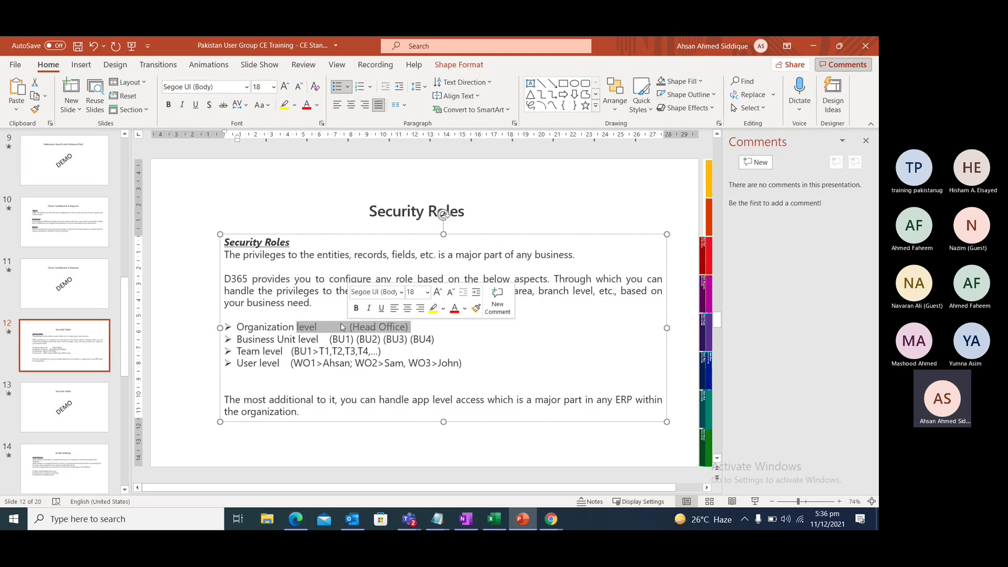
# Compare the new role's Account privileges with the organization and business unit levels on the PowerPoint slide
pyautogui.hotkey('alt', 'Tab')
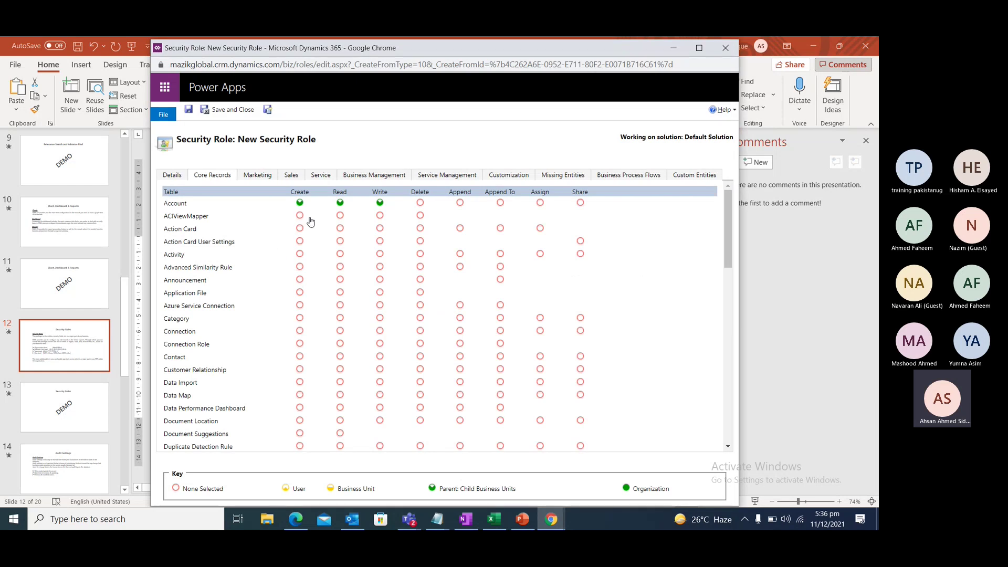
pyautogui.hotkey('alt', 'Tab')
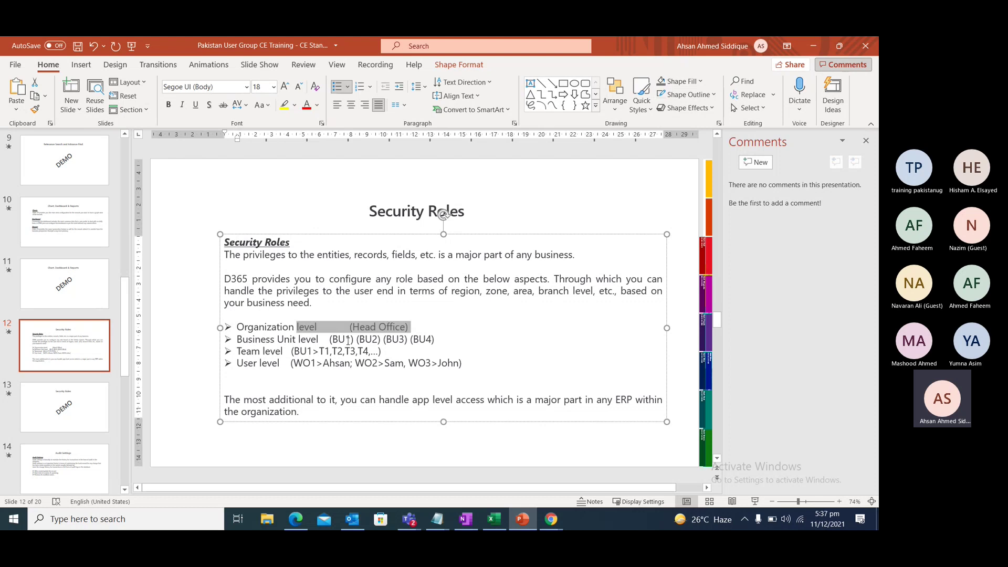
pyautogui.hotkey('alt', 'Tab')
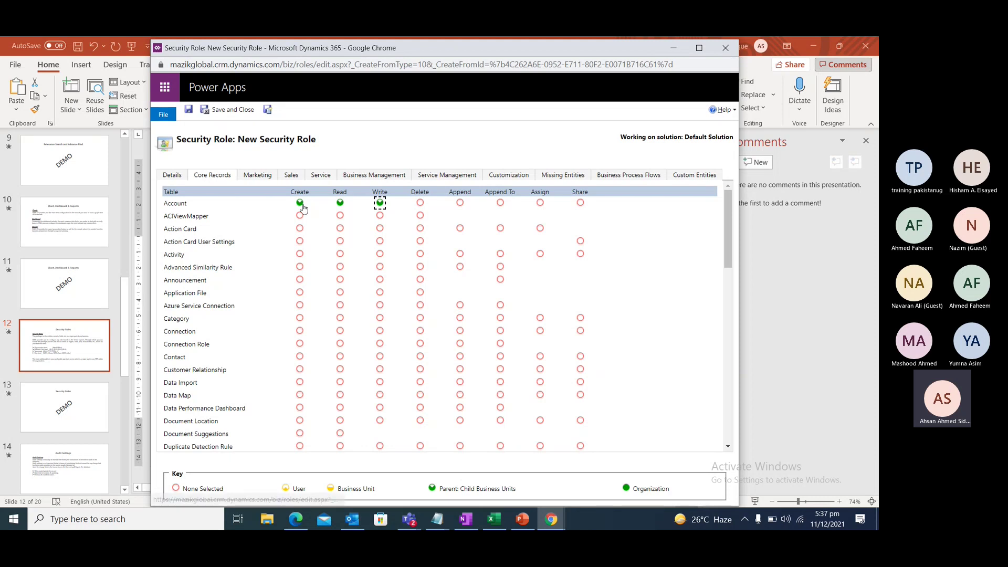
pyautogui.hotkey('alt', 'Tab')
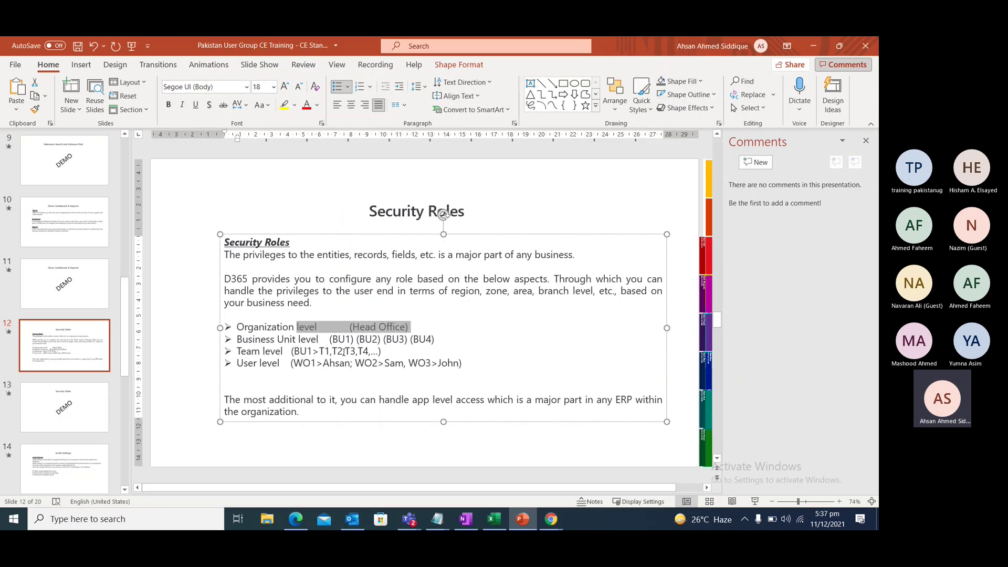
pyautogui.moveTo(329, 339); pyautogui.dragTo(352, 339)
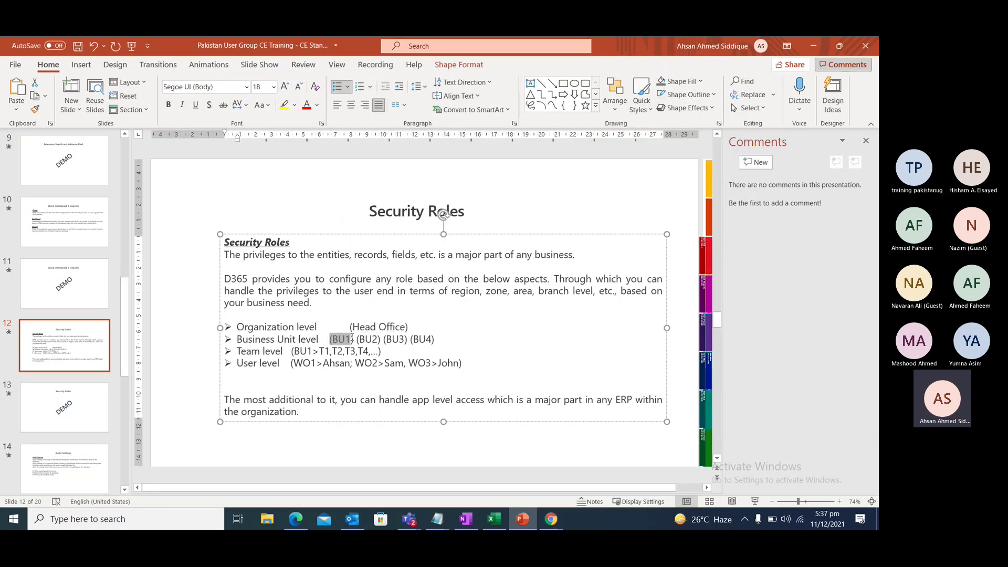
pyautogui.moveTo(357, 340)
pyautogui.mouseDown()
pyautogui.moveTo(437, 340)
pyautogui.moveTo(346, 327)
pyautogui.mouseUp()
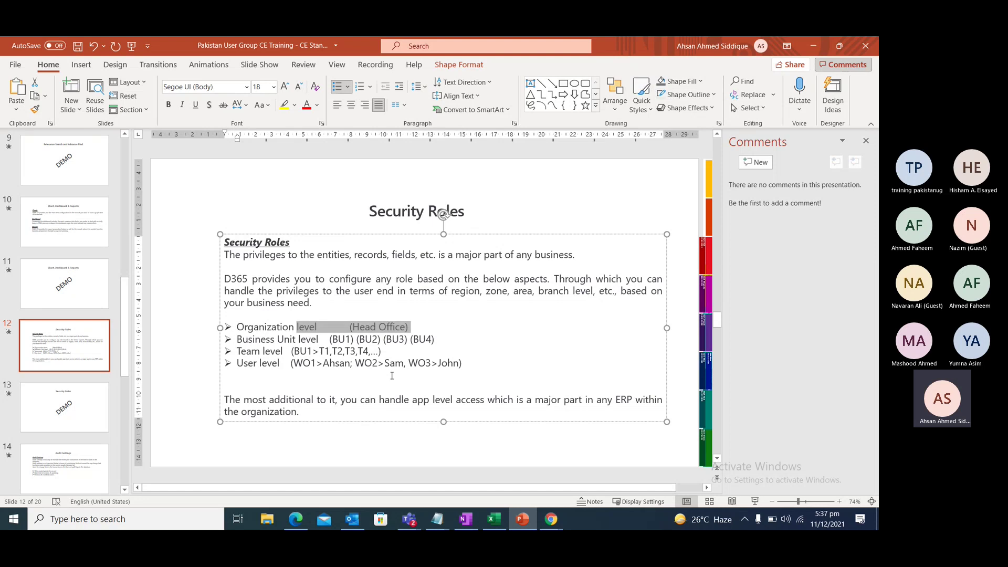
# Return to the new security role, set Account's Create privilege to Organization, and save and close the role
pyautogui.hotkey('alt', 'Tab')
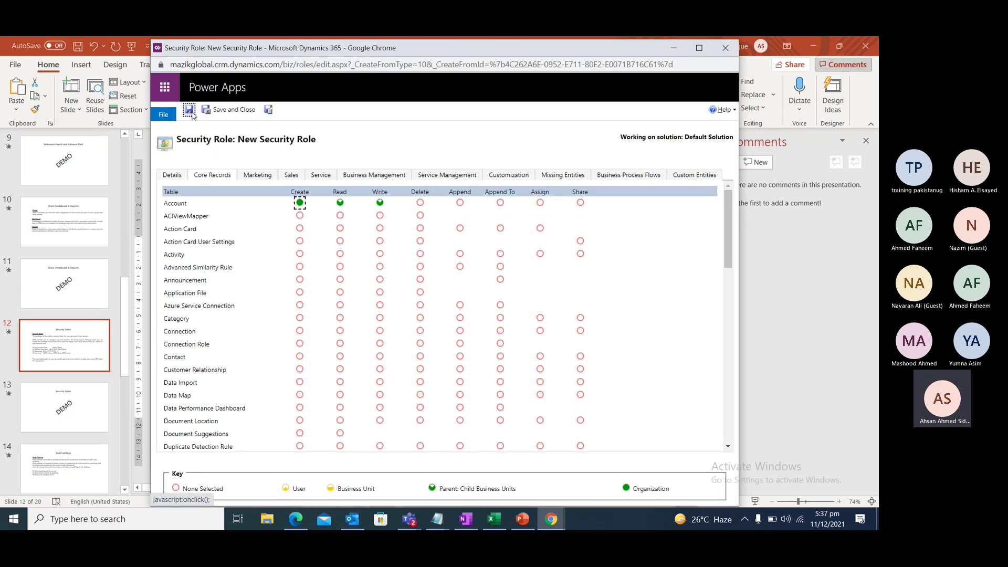
pyautogui.click(231, 110)
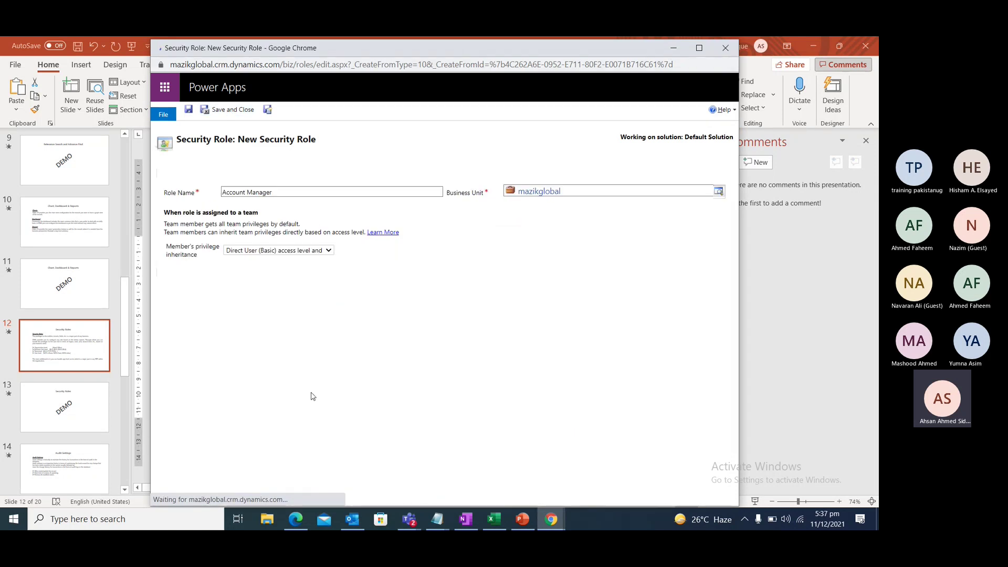
# Bring the Security Roles list back to the front and look through it for the Account Manager role
pyautogui.click(534, 522)
pyautogui.moveTo(546, 525)
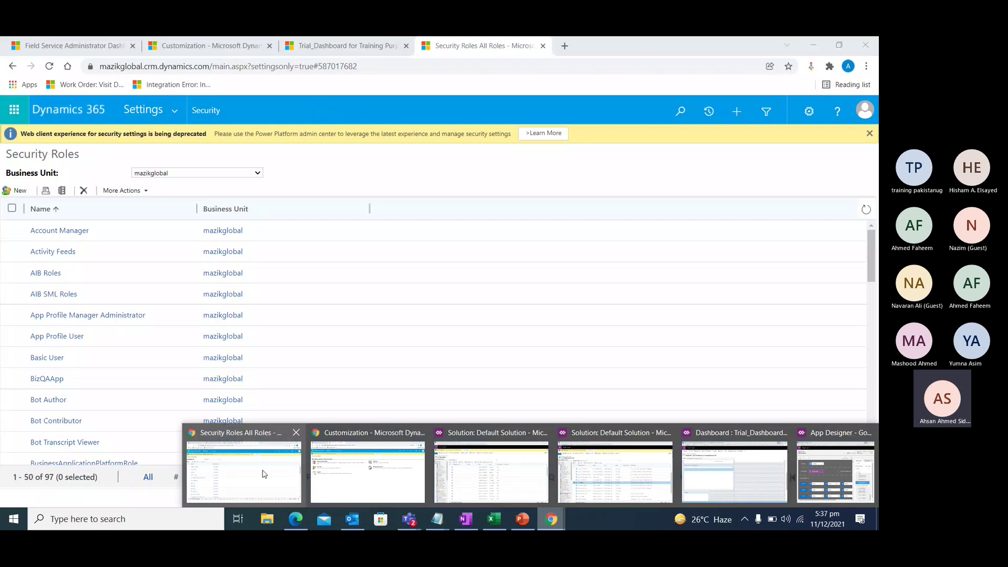
pyautogui.click(244, 471)
pyautogui.scroll(-3, 91, 289)
pyautogui.scroll(2, 93, 293)
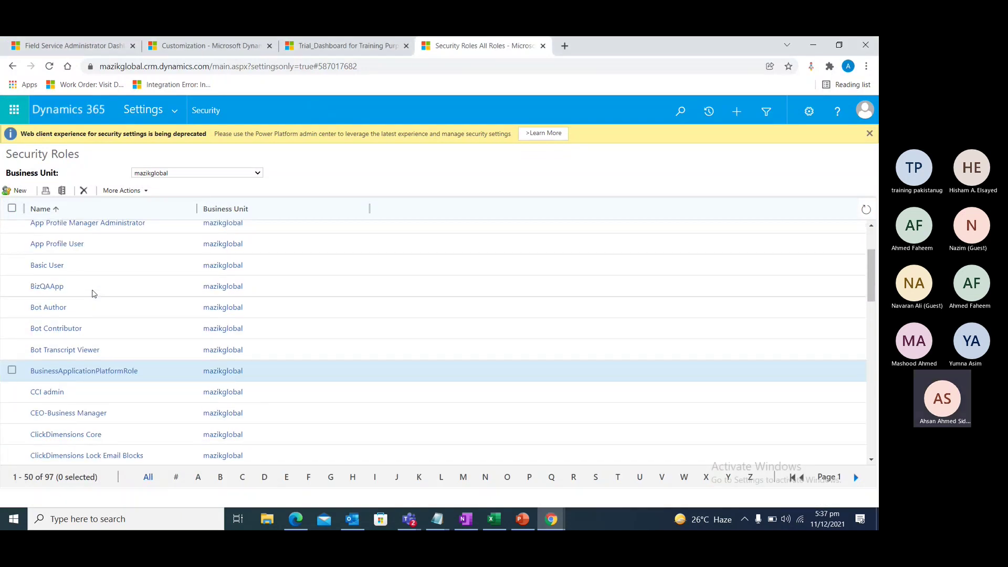
# Open the Field Service - Dispatcher role and review its Core Records, Missing Entities and Business Management privileges
pyautogui.scroll(-5, 97, 333)
pyautogui.scroll(-7, 101, 349)
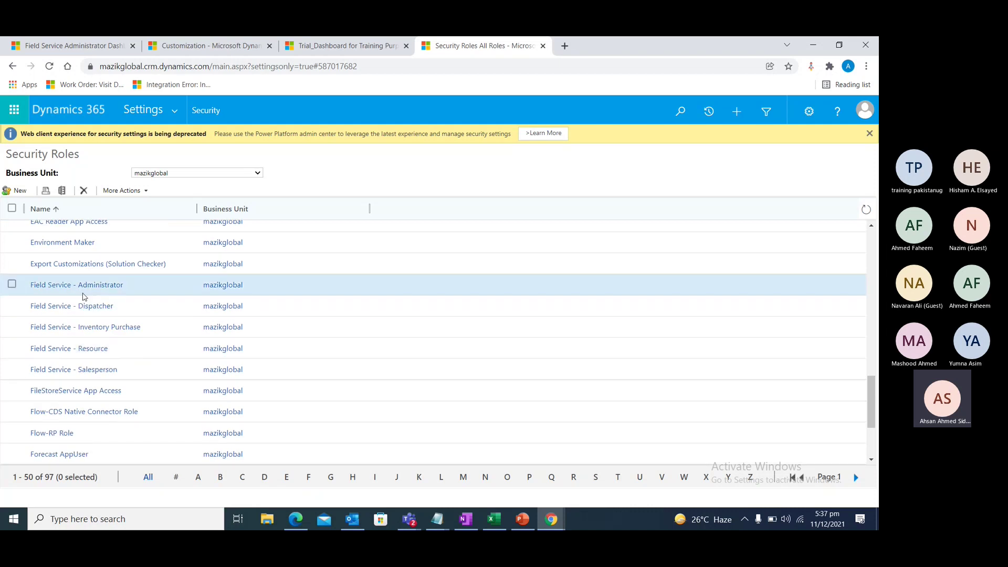
pyautogui.click(55, 308)
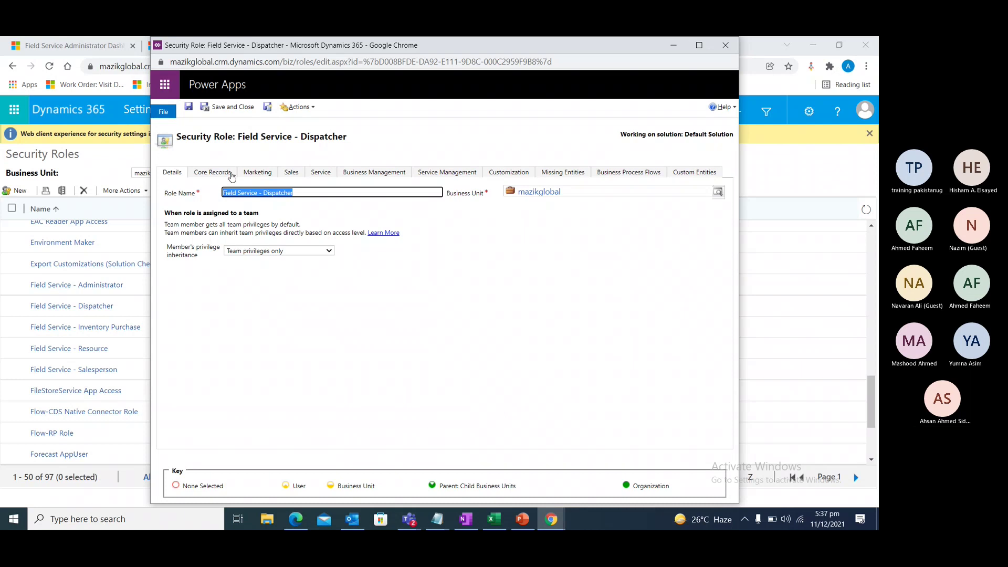
pyautogui.click(232, 175)
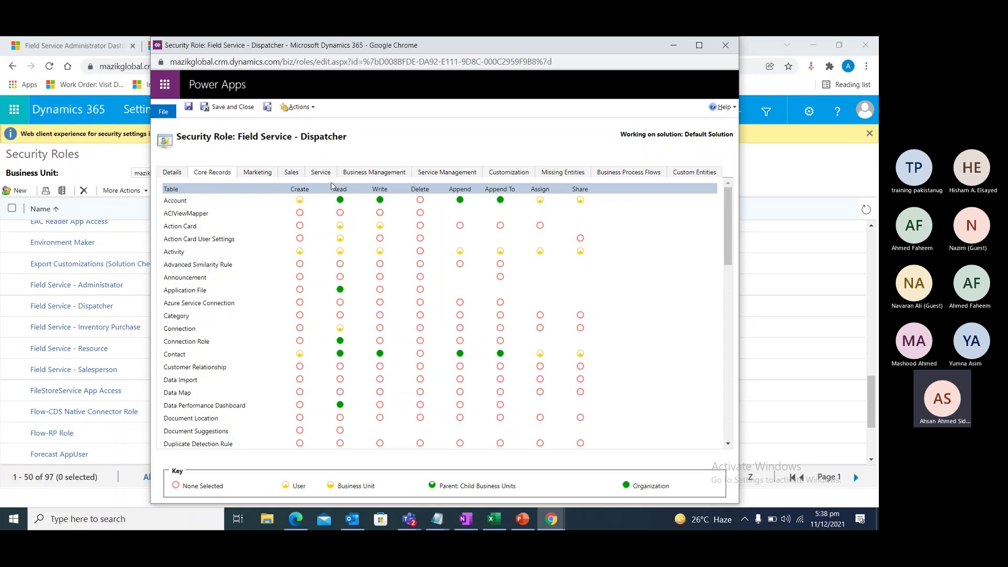
pyautogui.click(550, 175)
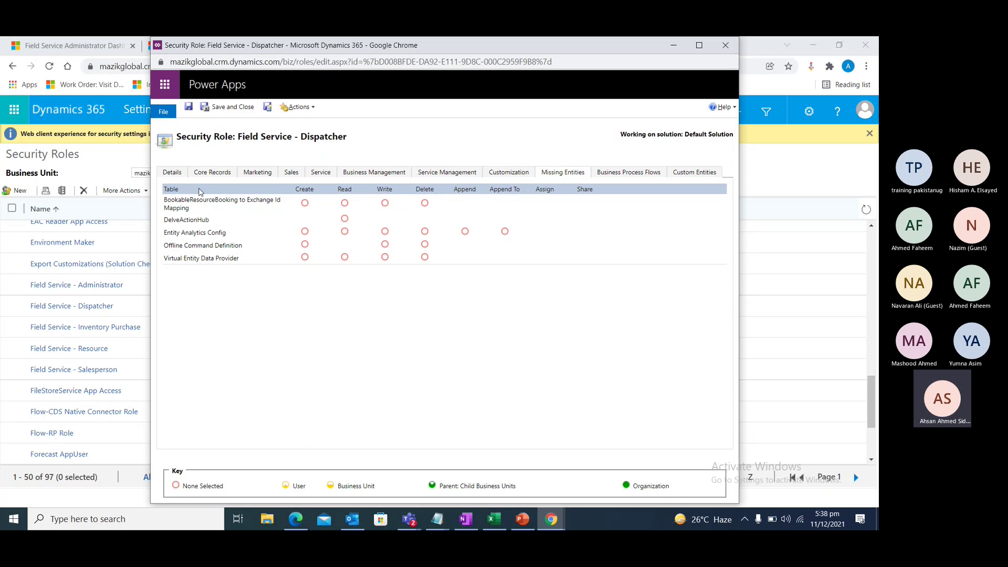
pyautogui.click(357, 173)
pyautogui.scroll(-3, 328, 357)
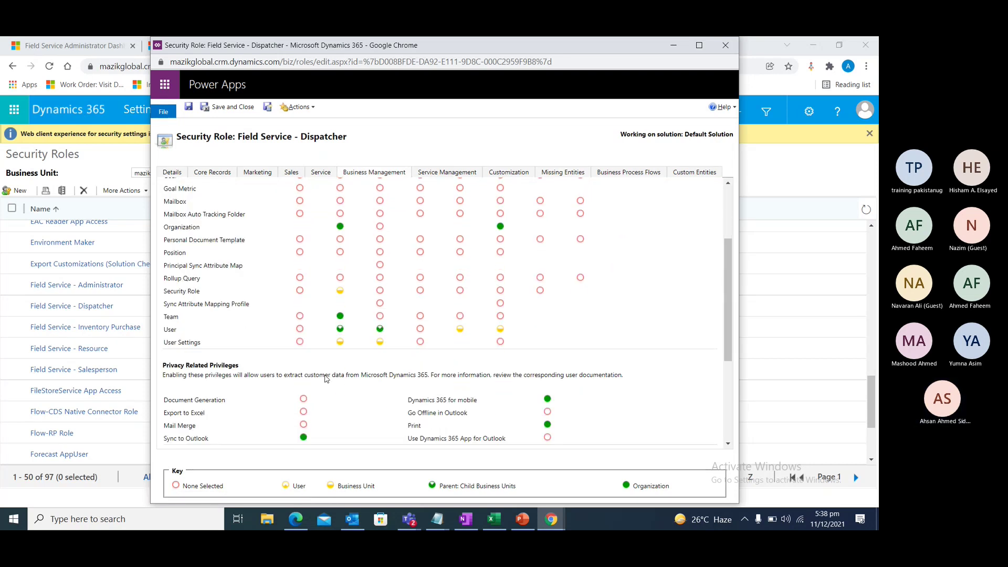
pyautogui.scroll(-3, 565, 379)
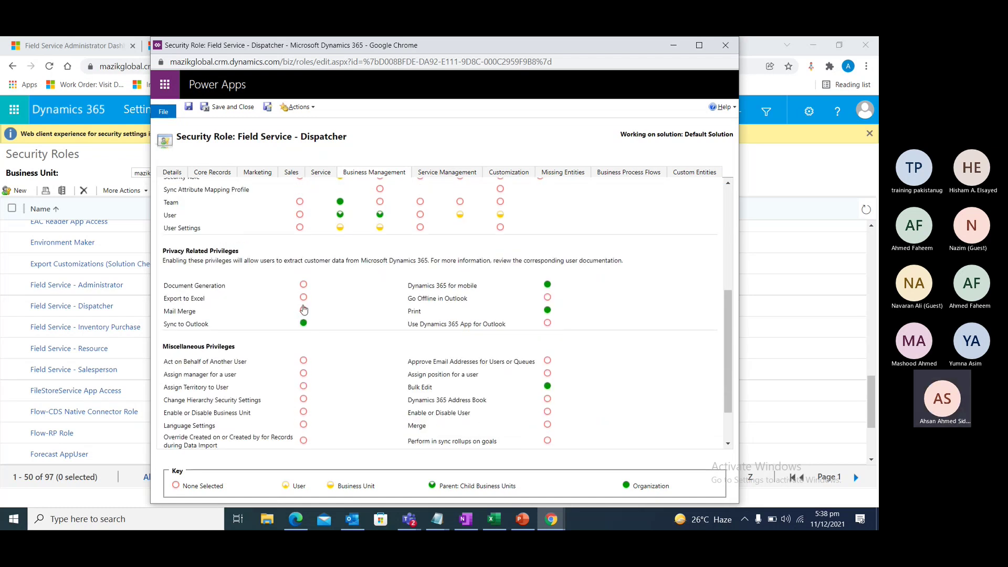
# Try granting Export to Excel in the Field Service - Dispatcher role, and close the role without saving
pyautogui.click(304, 298)
pyautogui.moveTo(178, 137); pyautogui.dragTo(365, 139)
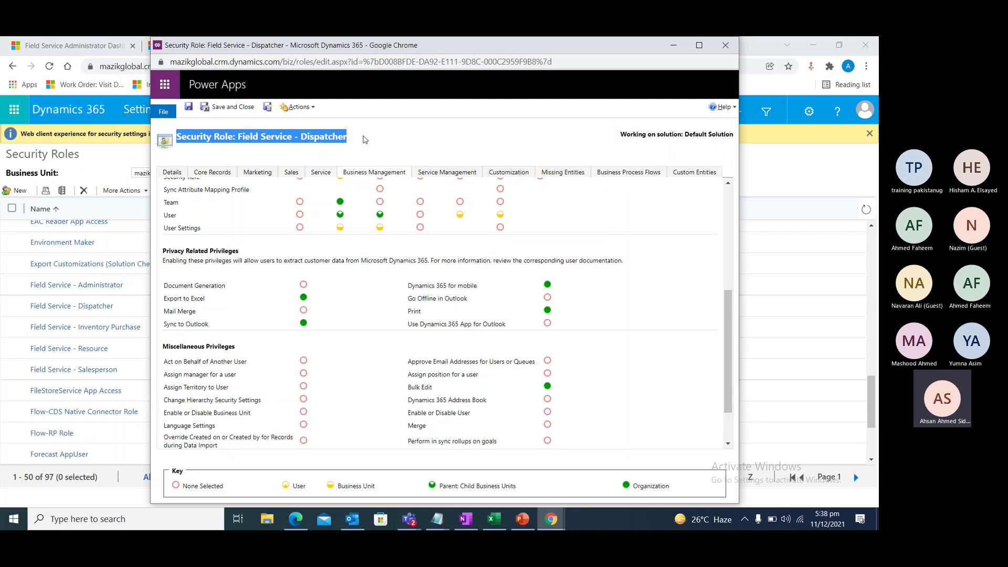
pyautogui.click(726, 46)
pyautogui.click(500, 126)
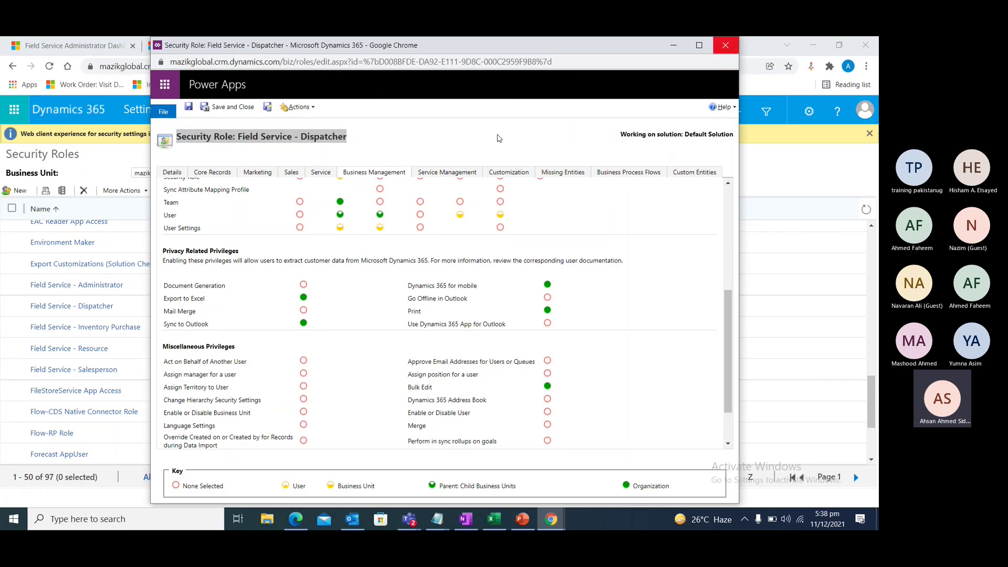
# Copy the Field Service - Dispatcher role to a new role named Field Service - Dispatcher_trial
pyautogui.click(11, 305)
pyautogui.click(111, 192)
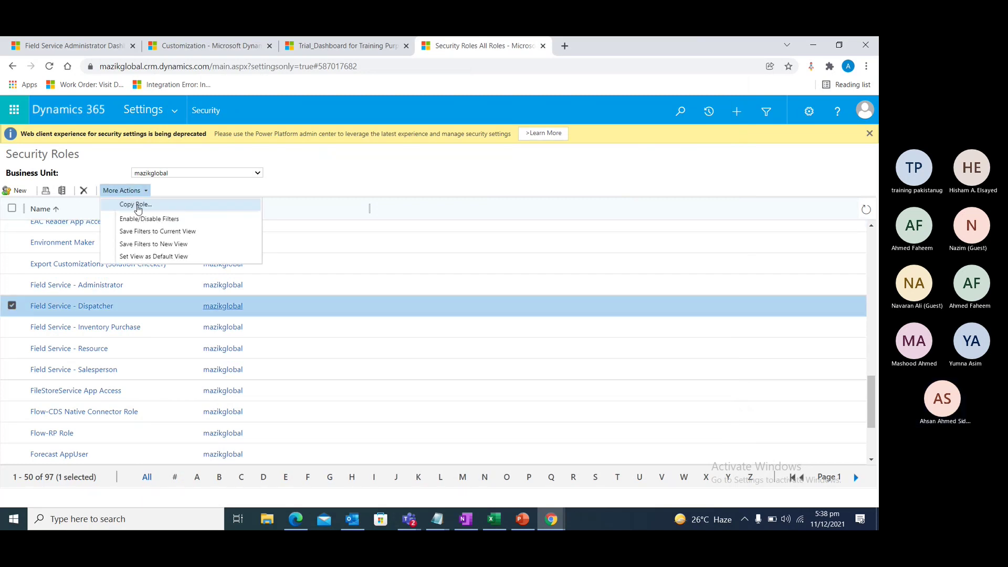
pyautogui.click(137, 209)
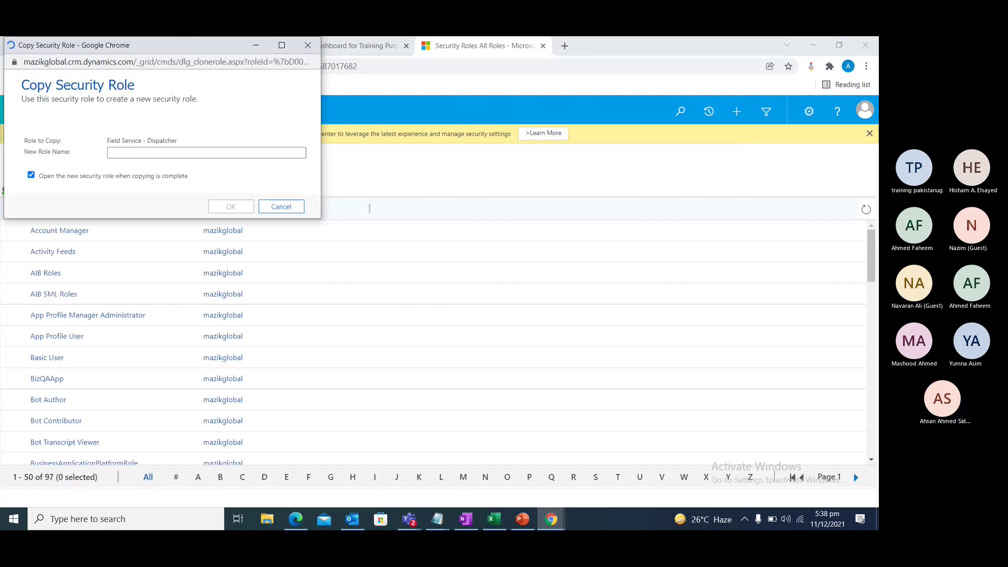
pyautogui.click(495, 301)
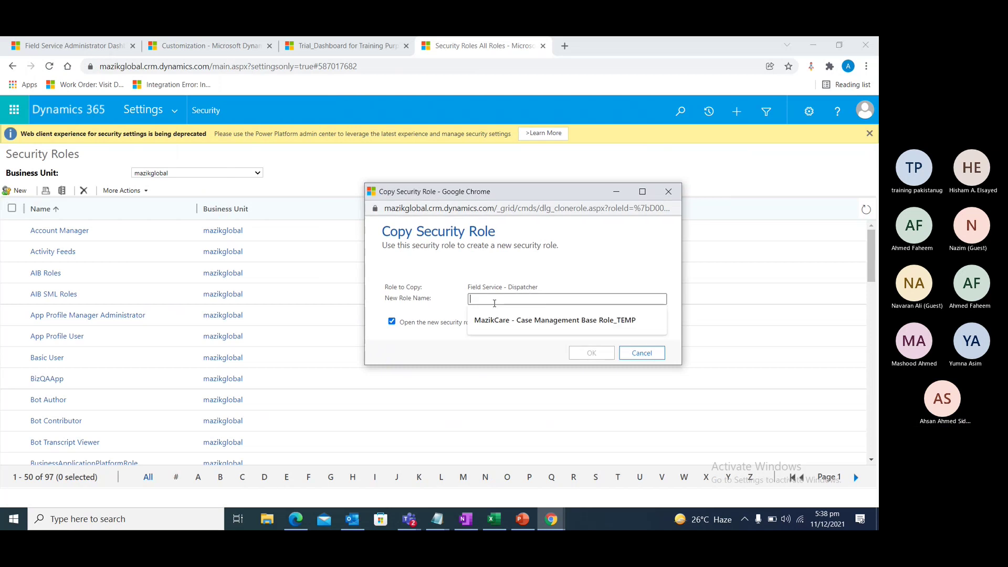
pyautogui.write('Field S')
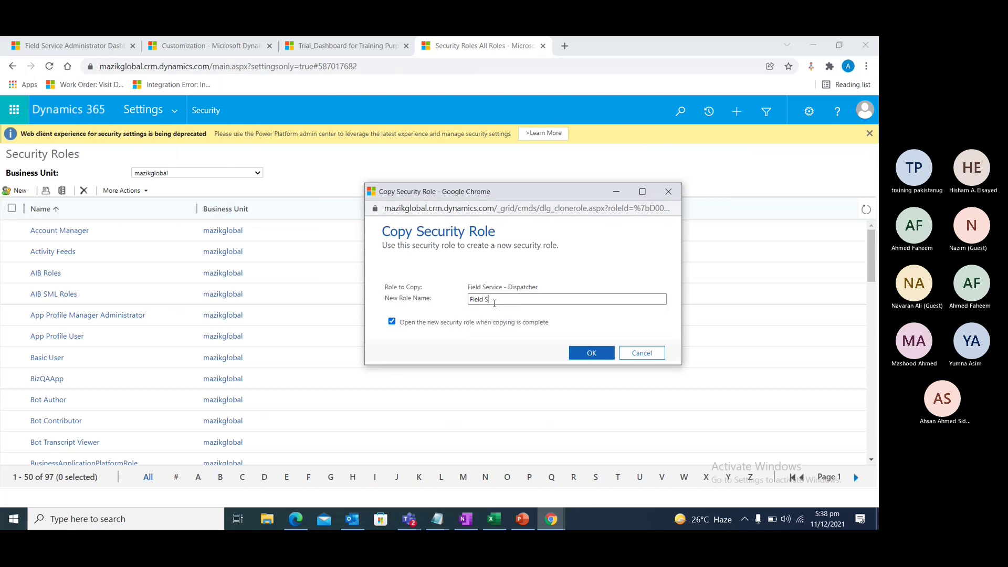
pyautogui.write('ervice - Dispatcher')
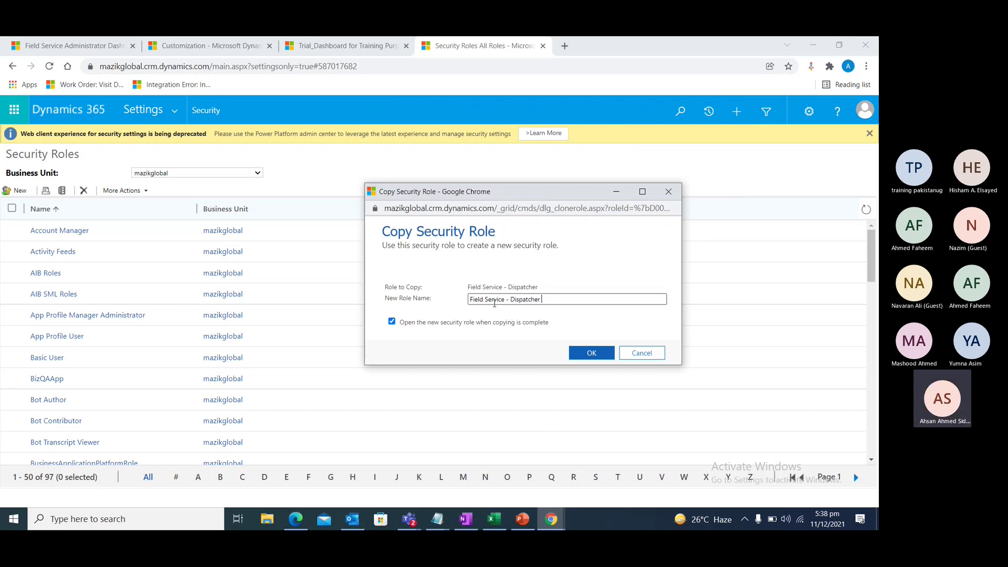
pyautogui.write('_trial')
pyautogui.press('Return')
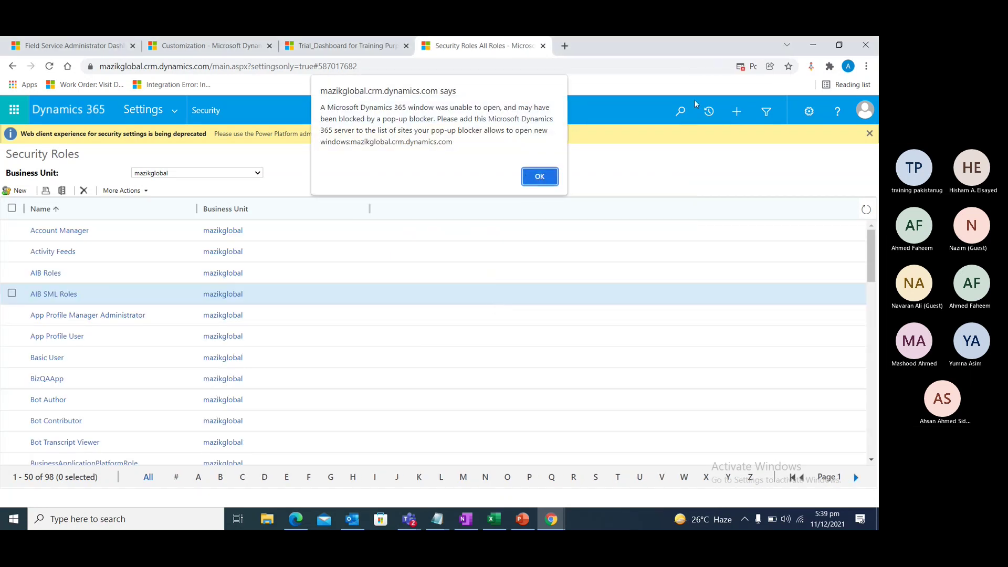
# Allow pop-ups from mazikglobal.crm.dynamics.com and dismiss the blocked-window message
pyautogui.click(752, 66)
pyautogui.click(670, 124)
pyautogui.click(772, 172)
pyautogui.click(539, 178)
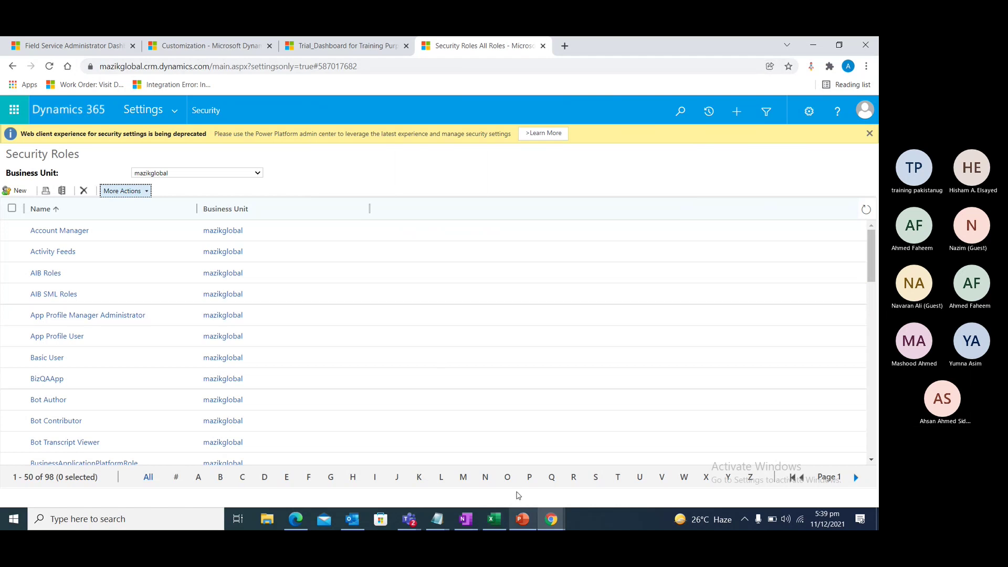
# Search the Security Roles list for "trial" and open the Field Service - Dispatcher_trial role
pyautogui.scroll(-5, 88, 244)
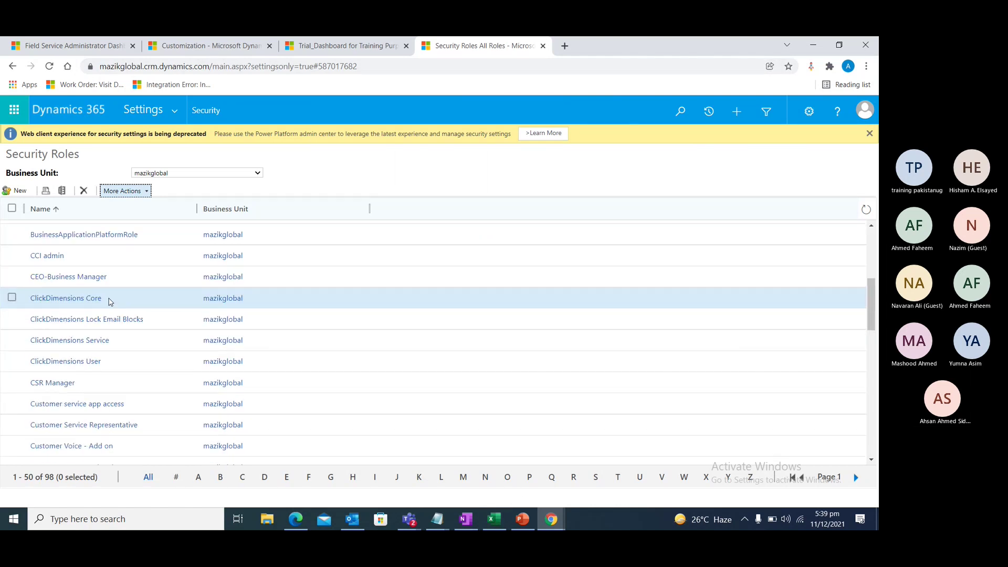
pyautogui.scroll(1, 131, 317)
pyautogui.hotkey('ctrl', 'f')
pyautogui.write('trial')
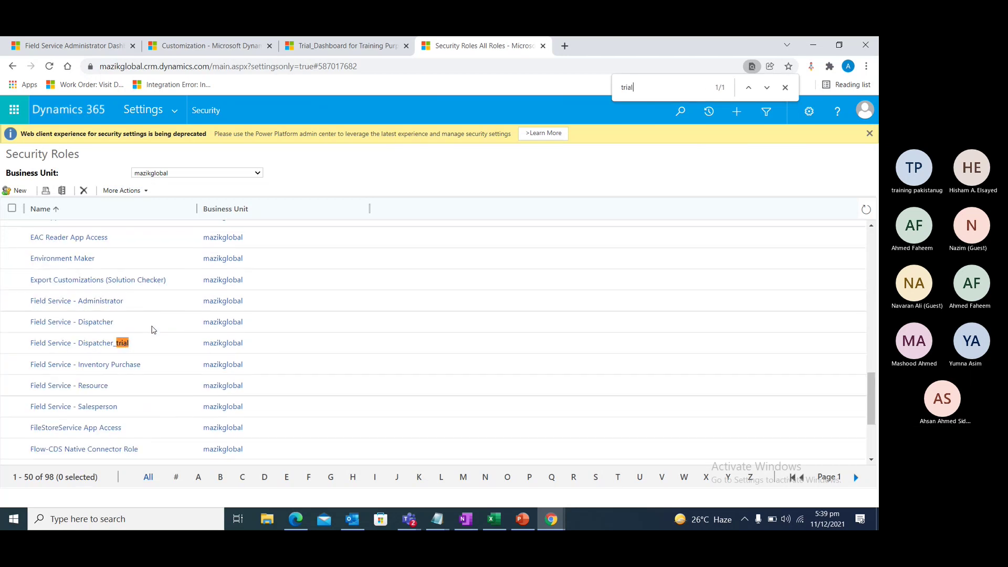
pyautogui.click(97, 344)
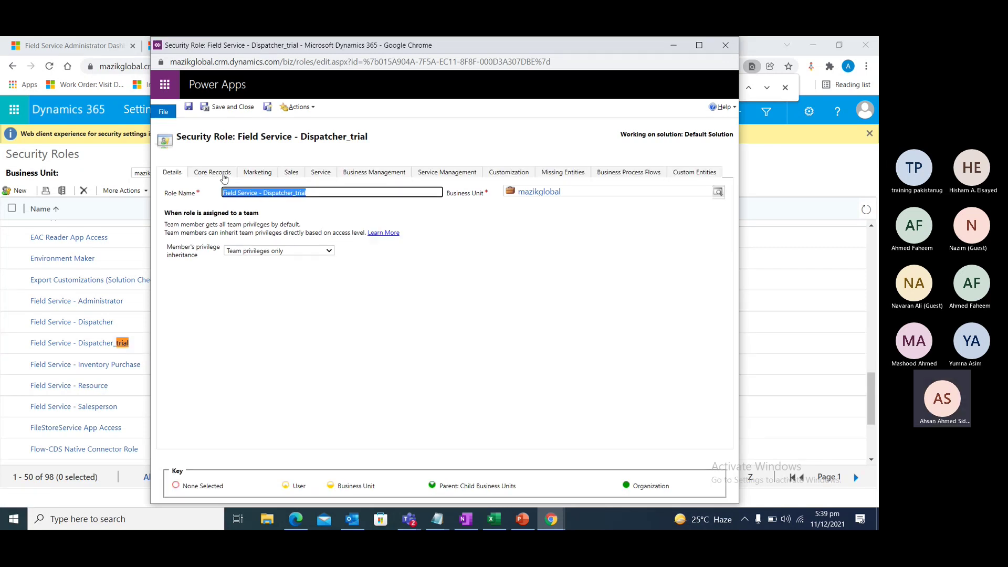
# Review the Core Records table privileges and miscellaneous privileges of the copied Dispatcher role
pyautogui.click(229, 178)
pyautogui.scroll(-10, 461, 349)
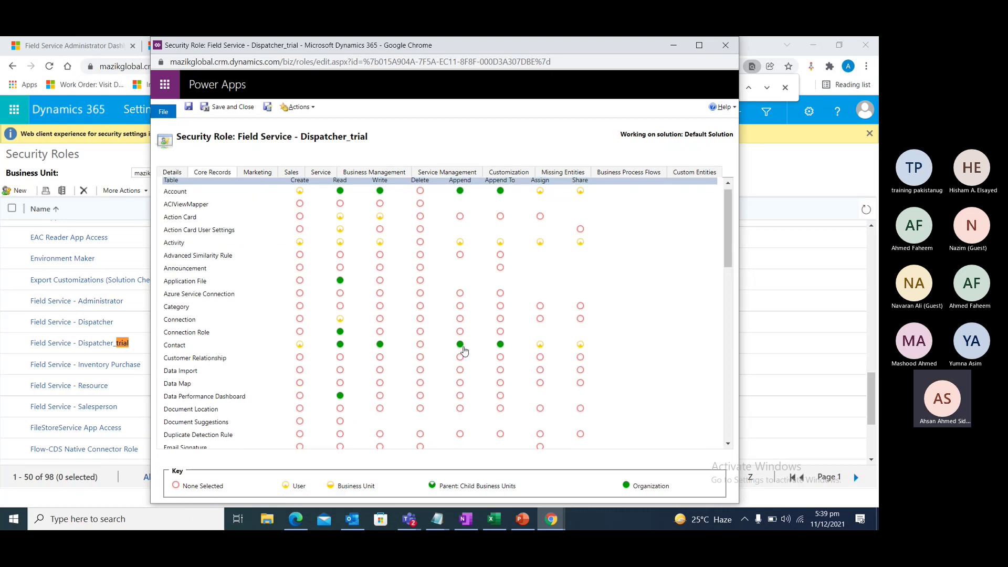
pyautogui.scroll(-5, 533, 319)
pyautogui.scroll(10, 499, 341)
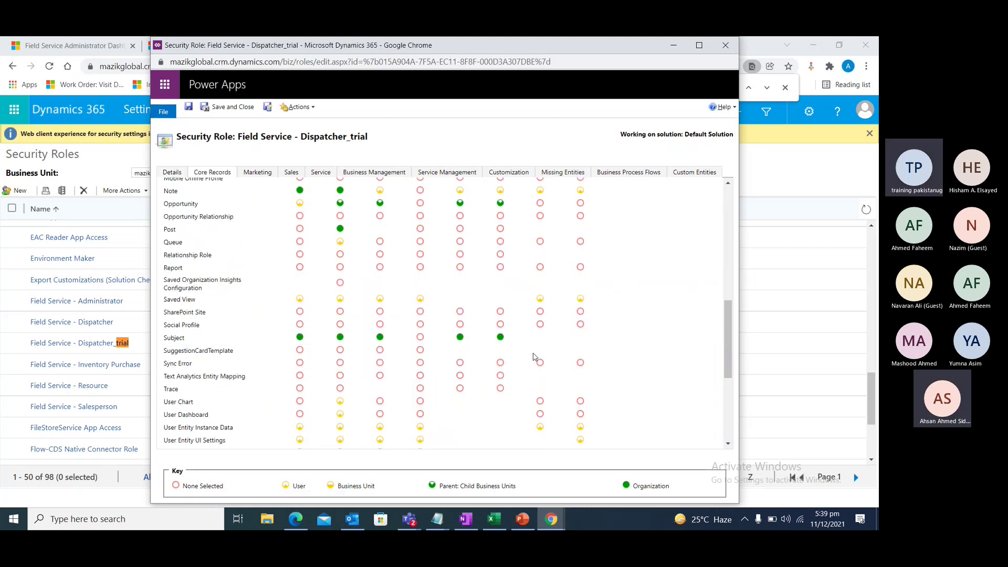
pyautogui.scroll(5, 467, 326)
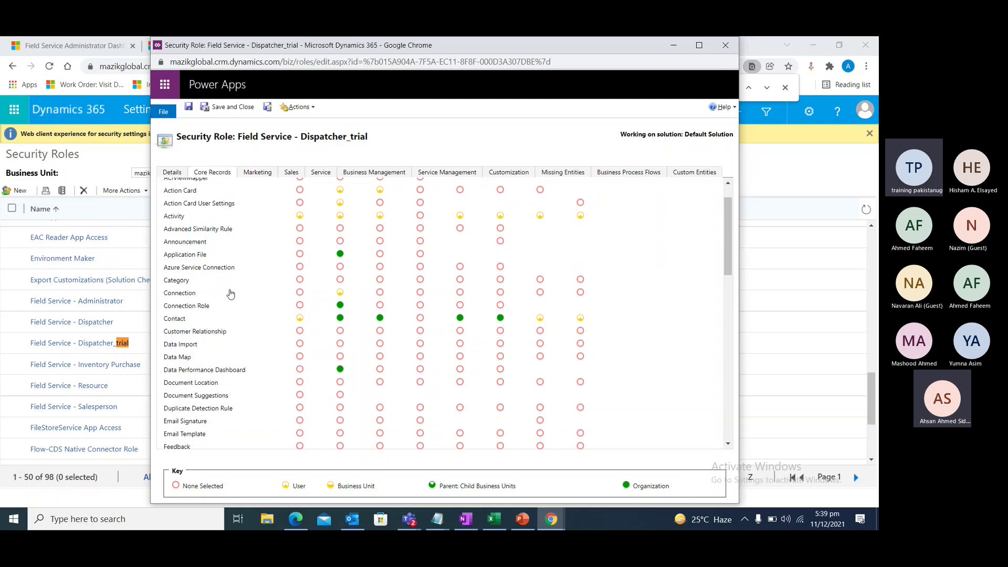
pyautogui.scroll(-15, 464, 318)
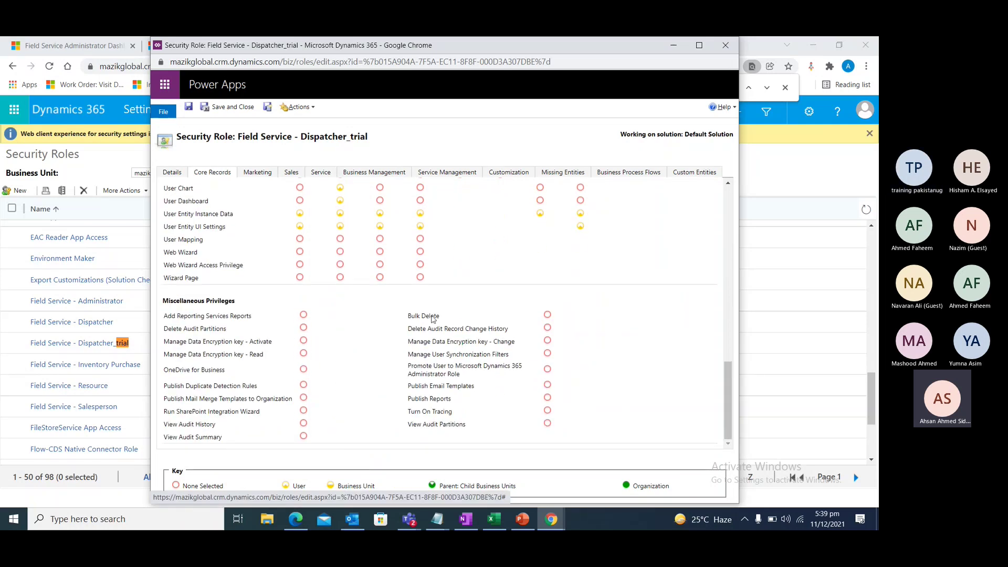
pyautogui.scroll(5, 324, 322)
pyautogui.scroll(10, 324, 322)
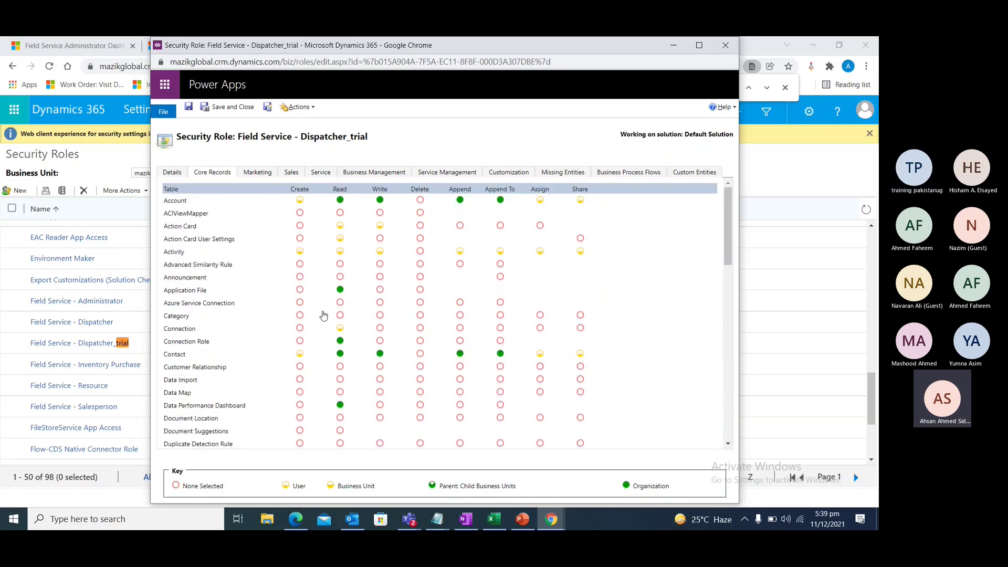
# Set Account's Create, Read, Write, Append and Append To privileges to None Selected in the copied role
pyautogui.click(300, 202)
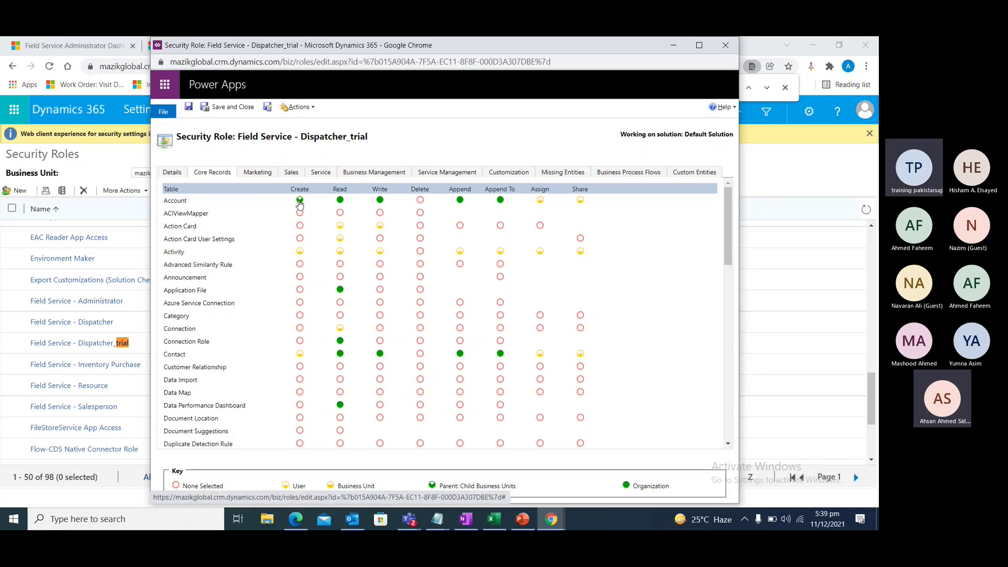
pyautogui.click(299, 202)
pyautogui.doubleClick(340, 203)
pyautogui.tripleClick(340, 205)
pyautogui.click(380, 204)
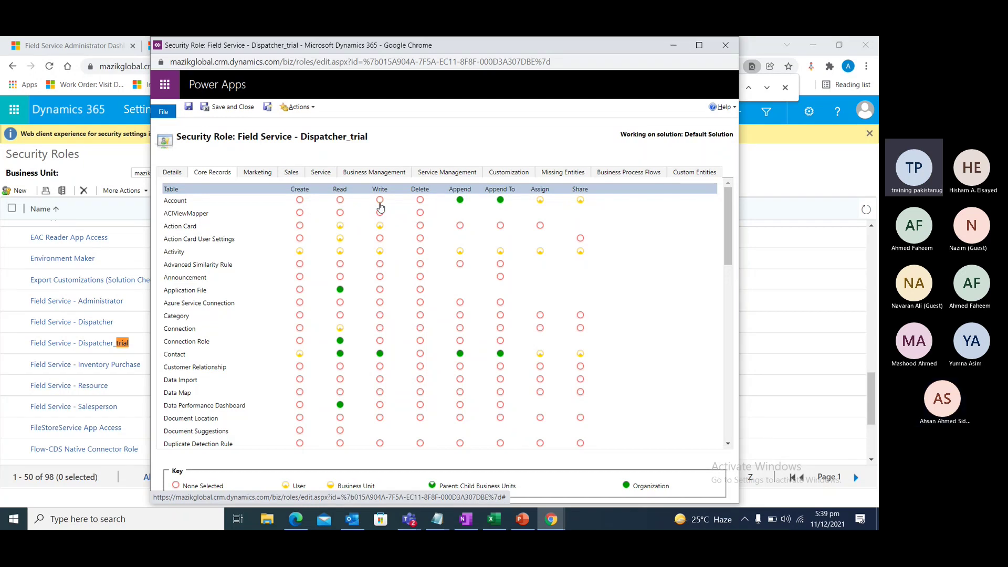
pyautogui.click(458, 203)
pyautogui.click(500, 202)
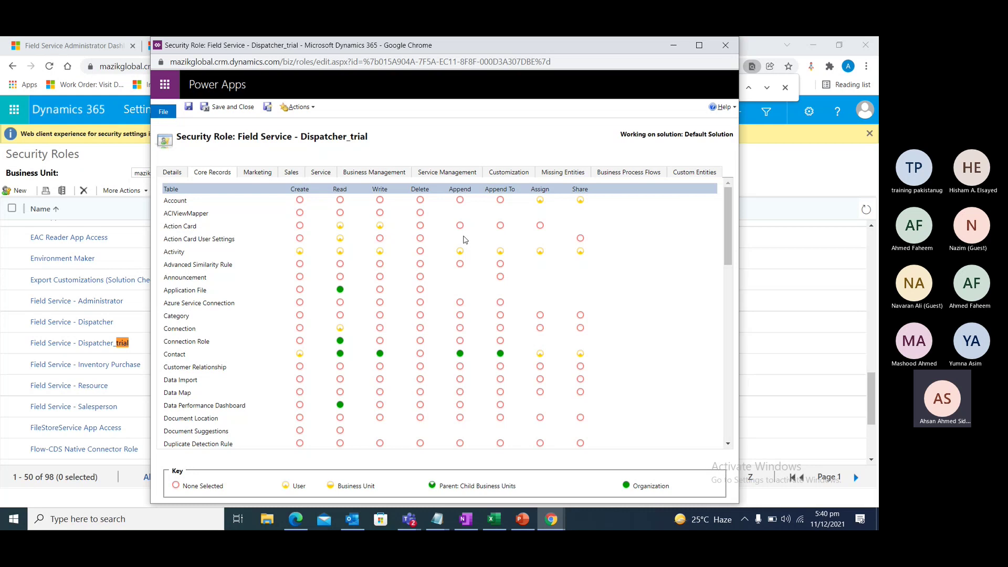
# Go through the access levels in the key, from User to Parent: Child Business Units and Organization
pyautogui.doubleClick(295, 488)
pyautogui.moveTo(338, 486); pyautogui.dragTo(517, 490)
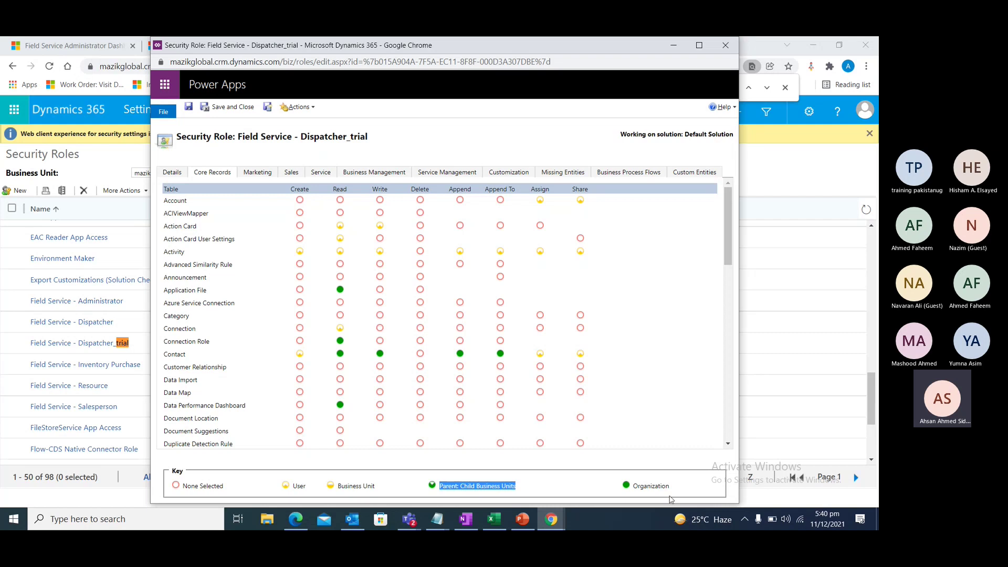
pyautogui.moveTo(636, 488); pyautogui.dragTo(675, 491)
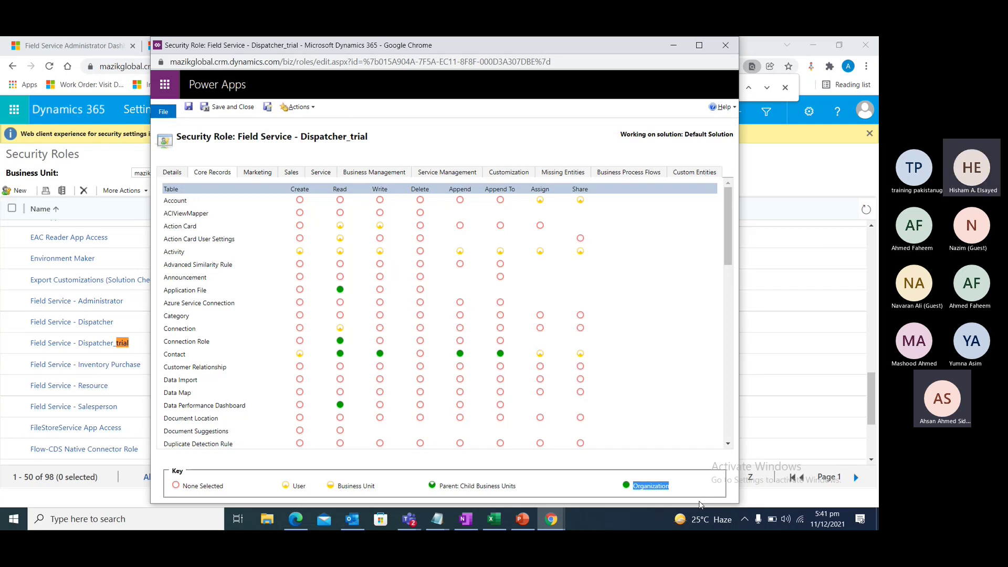
# Set Account's Create, Read and Write privileges to Organization in the copied role
pyautogui.click(299, 201)
pyautogui.click(300, 200)
pyautogui.click(340, 200)
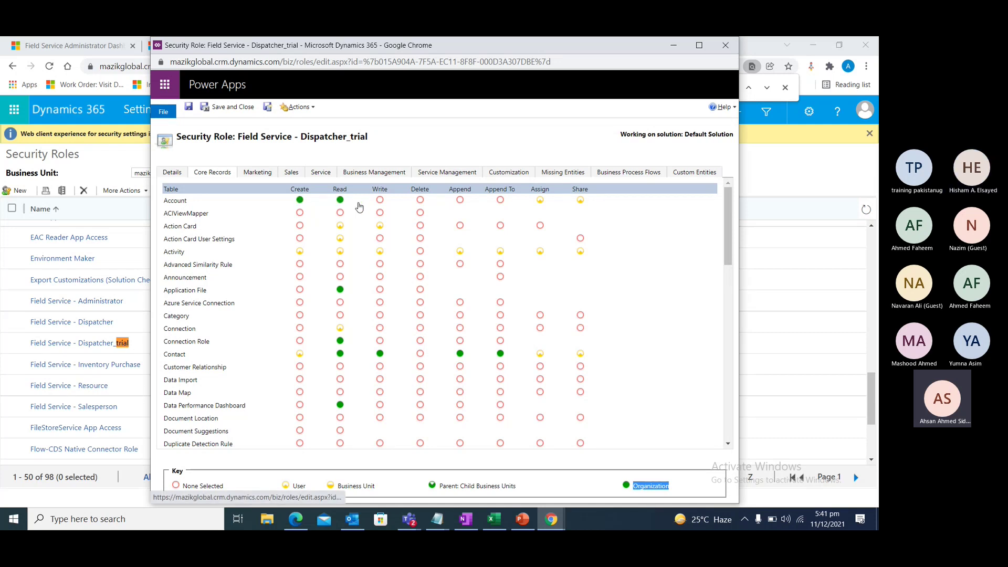
pyautogui.click(380, 200)
pyautogui.click(380, 200)
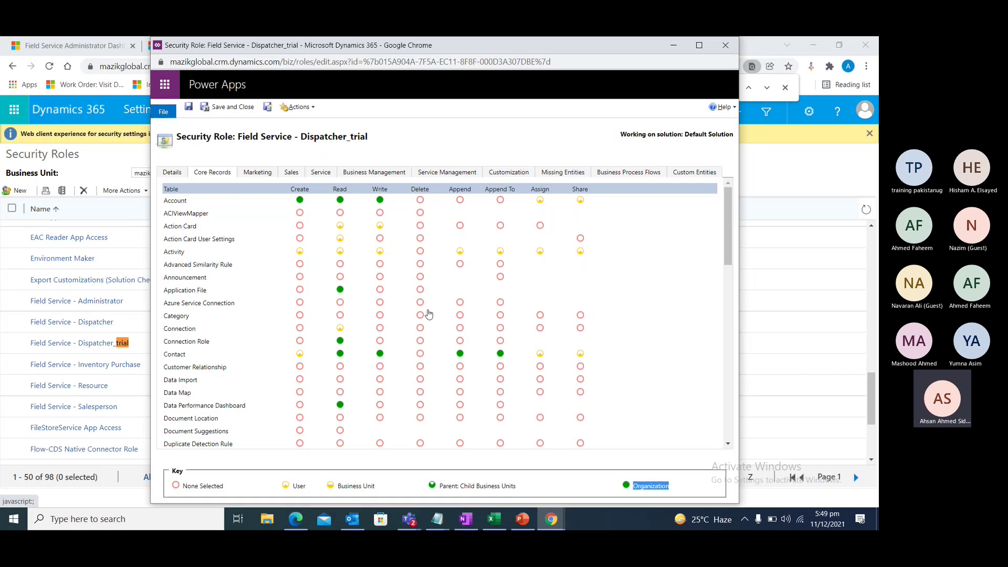
# Check the miscellaneous privileges across the role's record areas, and grant View Audit History and View Audit Summary under Core Records
pyautogui.scroll(-20, 344, 314)
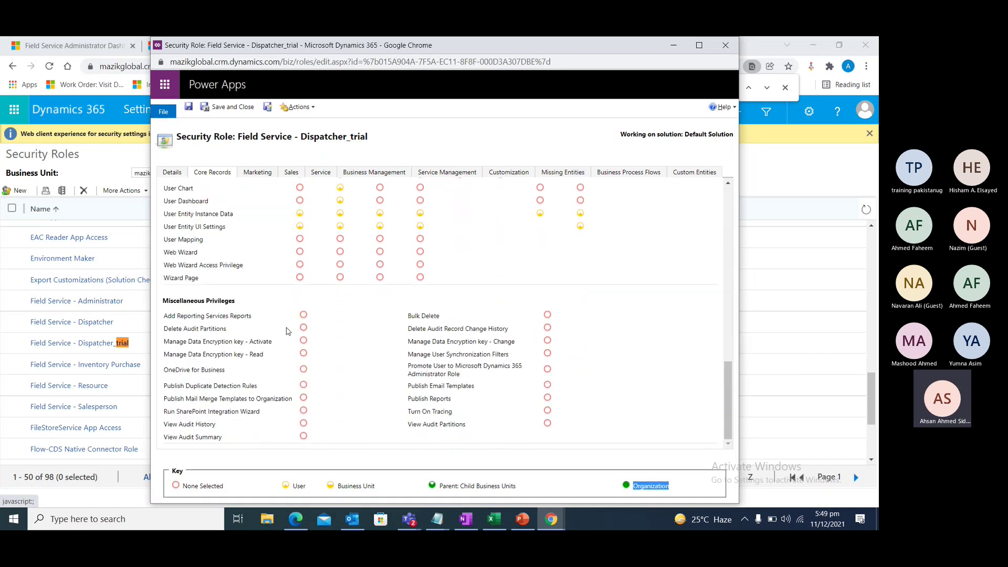
pyautogui.click(359, 173)
pyautogui.scroll(-10, 297, 307)
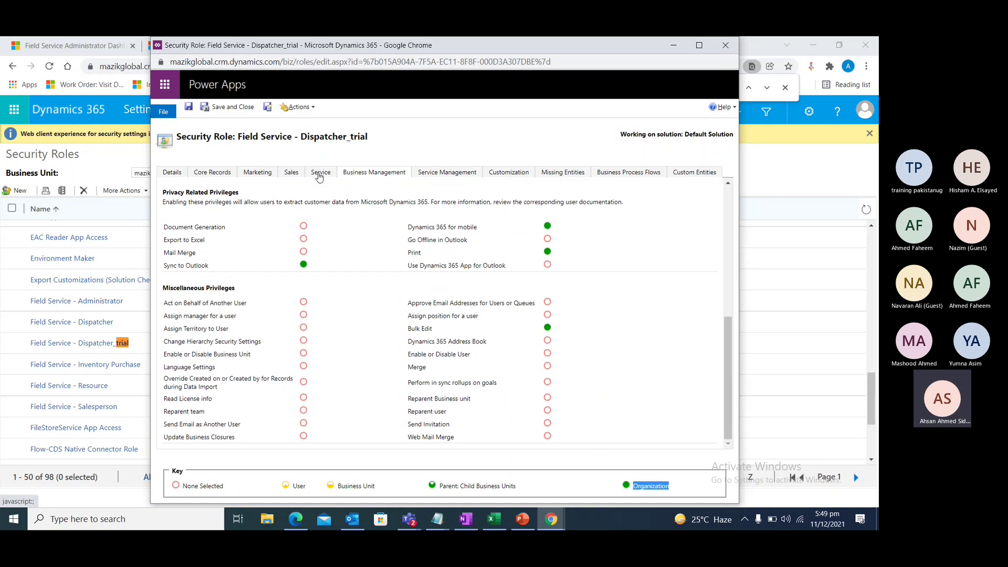
pyautogui.click(321, 173)
pyautogui.scroll(-1, 294, 285)
pyautogui.scroll(-1, 294, 286)
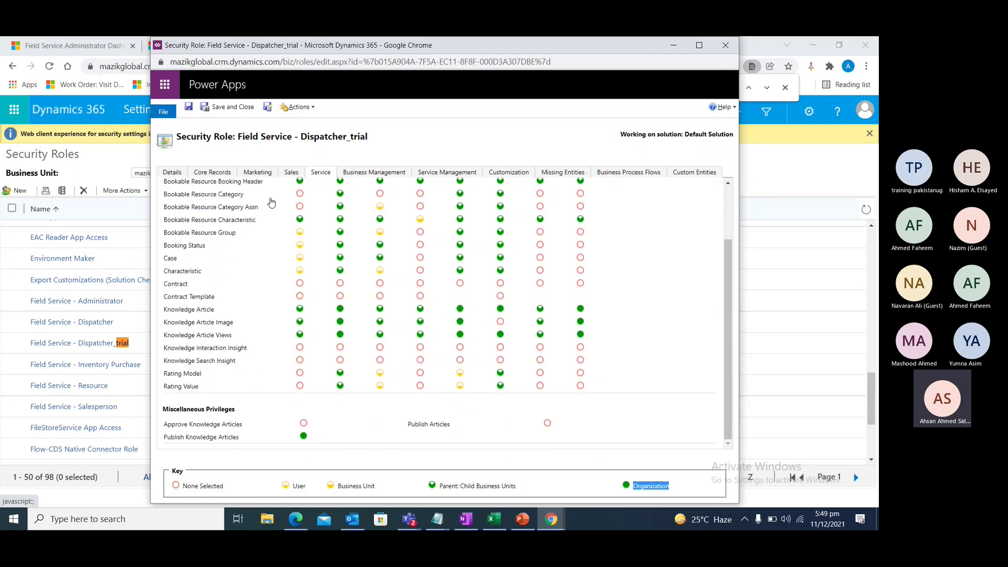
pyautogui.click(213, 173)
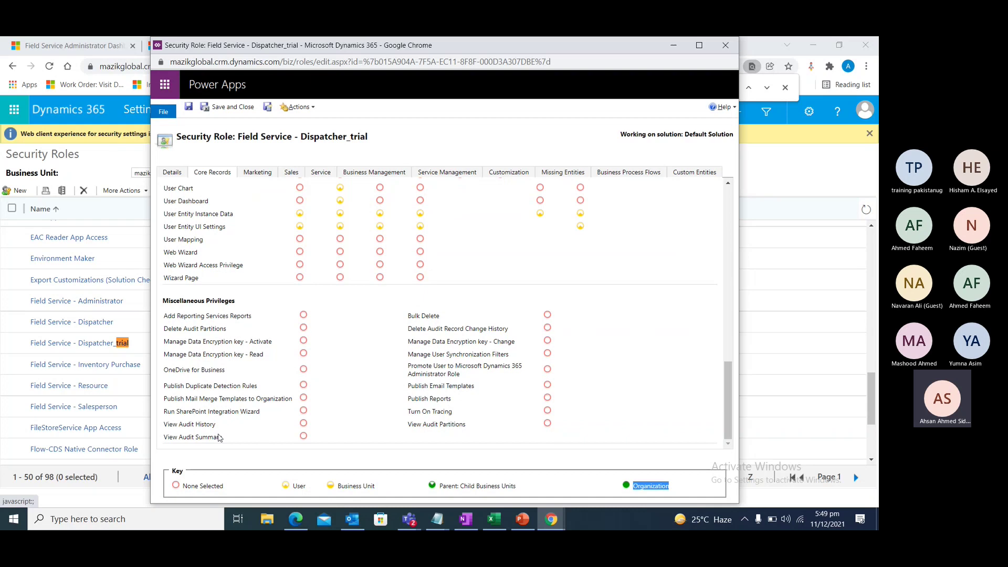
pyautogui.click(305, 425)
pyautogui.click(304, 436)
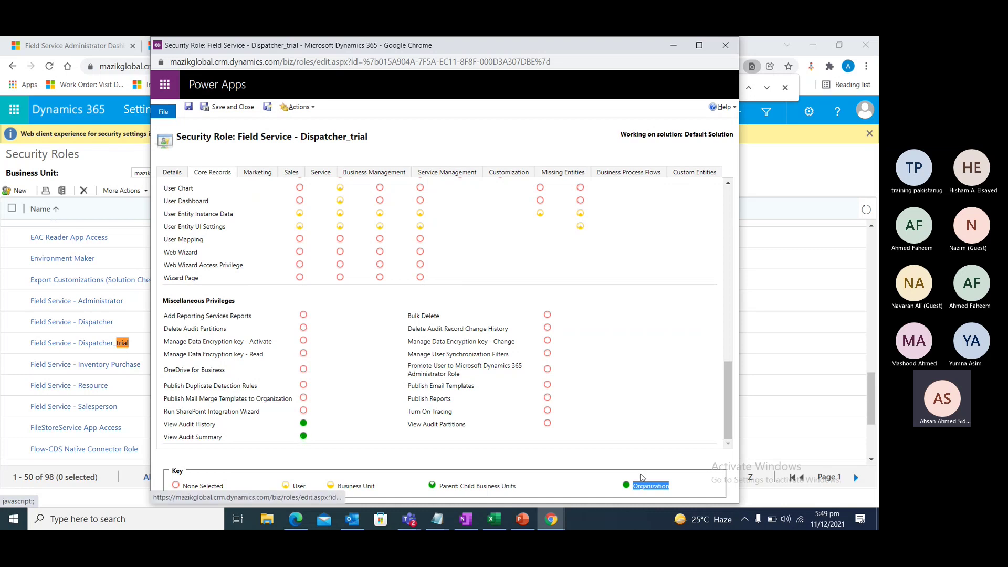
# Save and close the Field Service - Dispatcher_trial role, and open the overview of Dynamics 365 apps
pyautogui.click(190, 108)
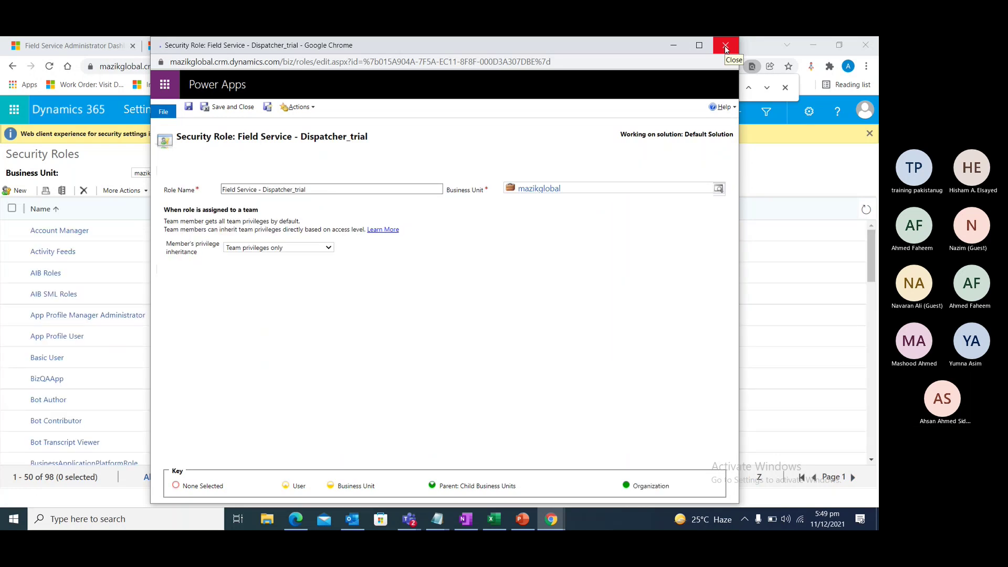
pyautogui.click(724, 45)
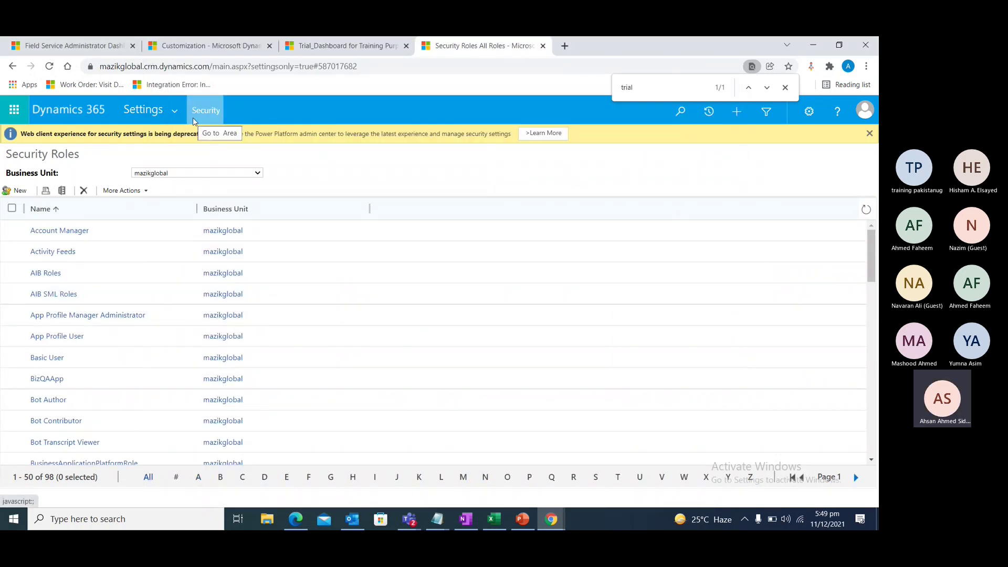
pyautogui.click(181, 113)
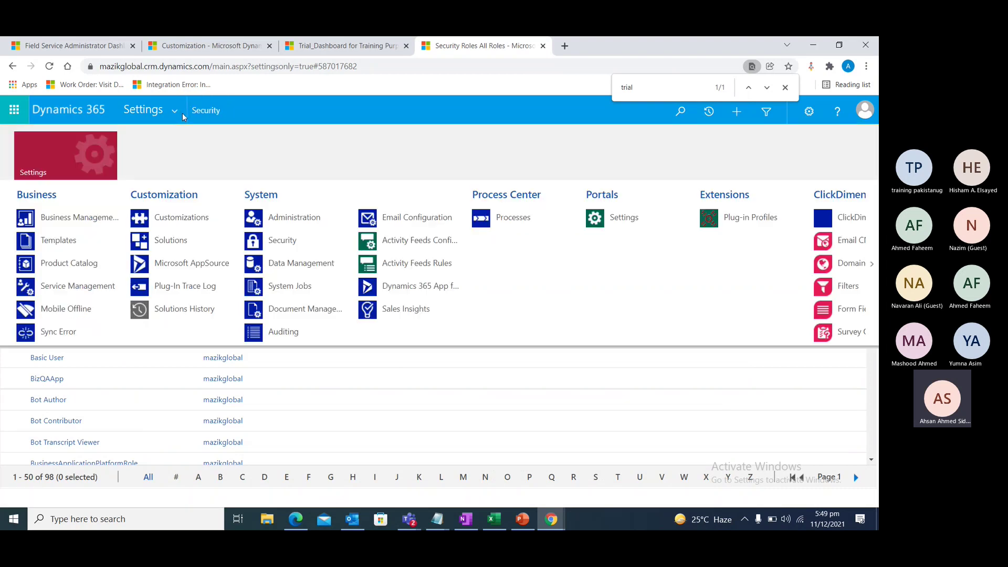
pyautogui.scroll(-3, 420, 247)
pyautogui.click(281, 246)
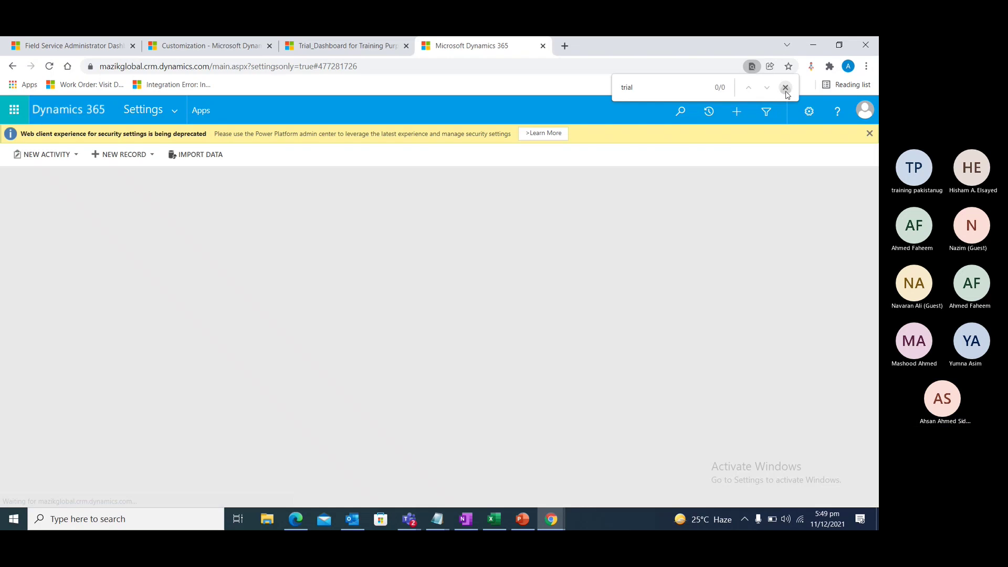
pyautogui.click(786, 88)
# Give the Field Service - Dispatcher_trial role access to the Field Service app and save the role assignment
pyautogui.scroll(-2, 379, 347)
pyautogui.scroll(3, 241, 342)
pyautogui.scroll(-1, 247, 336)
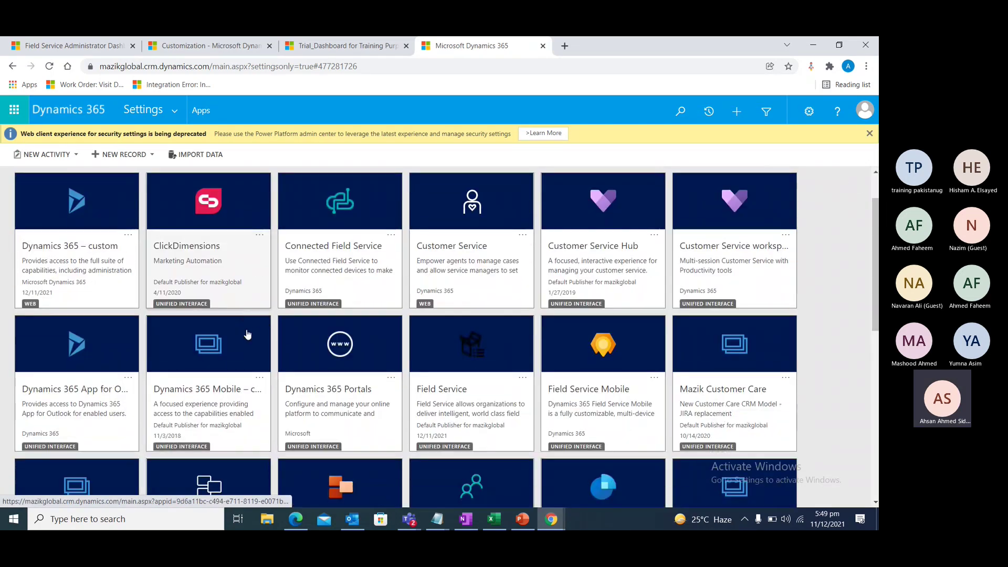
pyautogui.scroll(-1, 252, 336)
pyautogui.click(523, 320)
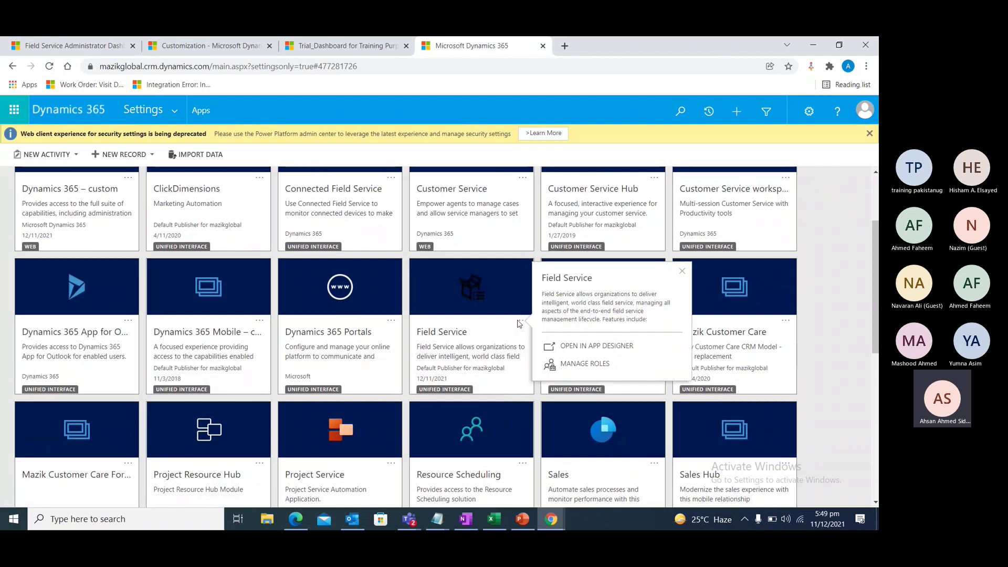
pyautogui.click(571, 362)
pyautogui.scroll(-5, 785, 335)
pyautogui.scroll(-2, 785, 335)
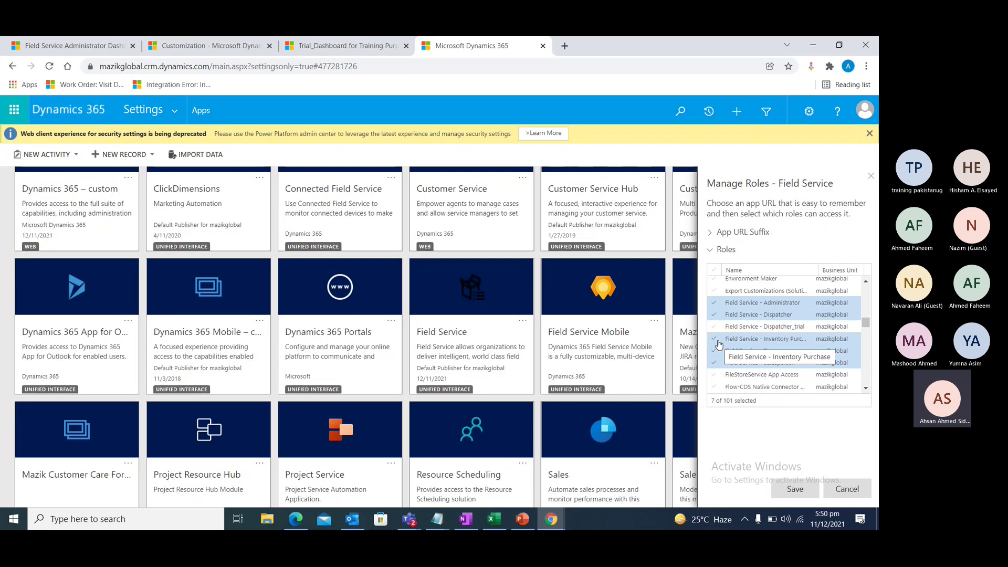
pyautogui.click(714, 327)
pyautogui.click(796, 489)
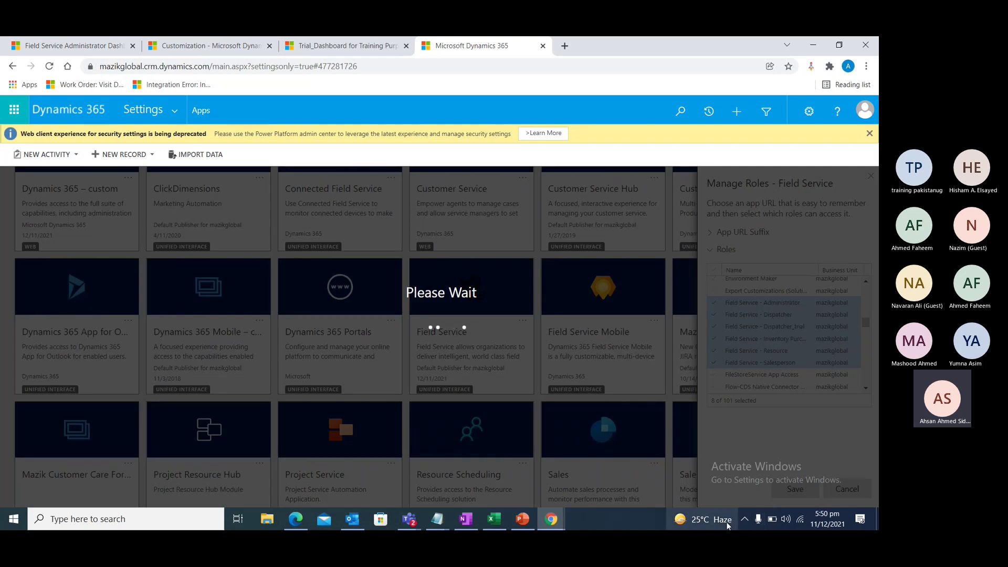
pyautogui.moveTo(727, 525)
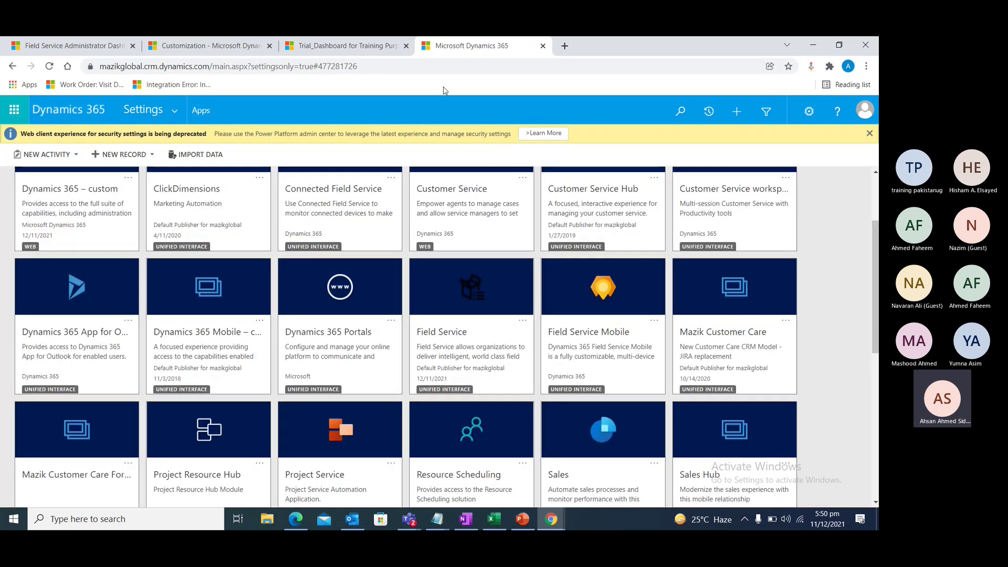
# Add the Field Service - Dispatcher_trial role to the Mazik Customer Care app's roles and save
pyautogui.click(785, 320)
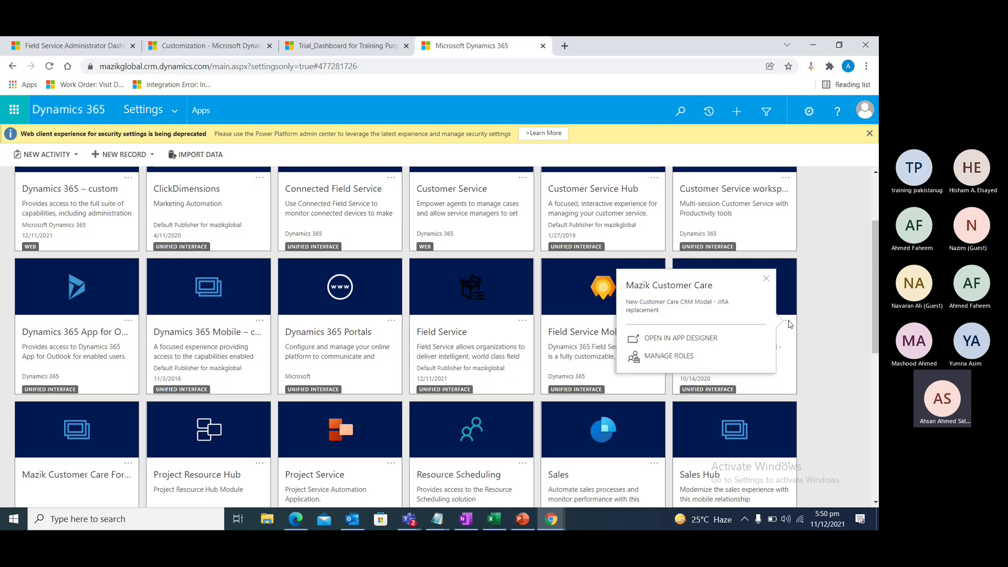
pyautogui.click(685, 358)
pyautogui.scroll(-5, 759, 339)
pyautogui.scroll(-1, 758, 352)
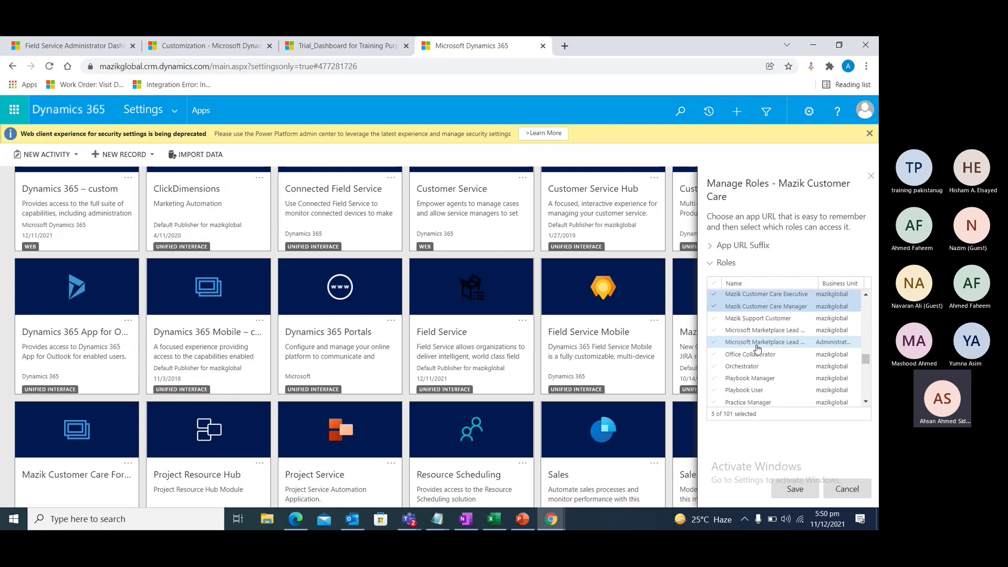
pyautogui.scroll(4, 758, 348)
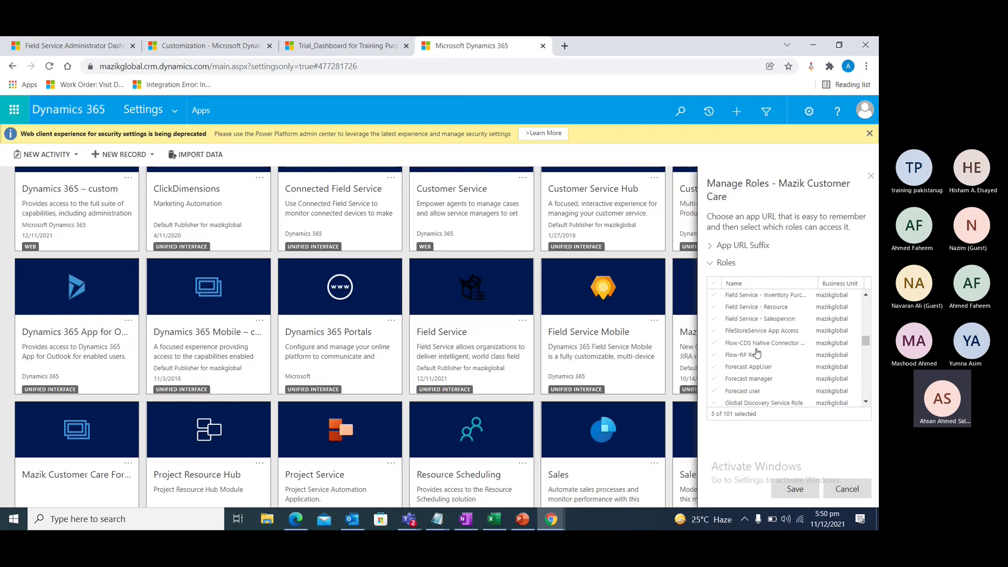
pyautogui.scroll(3, 767, 350)
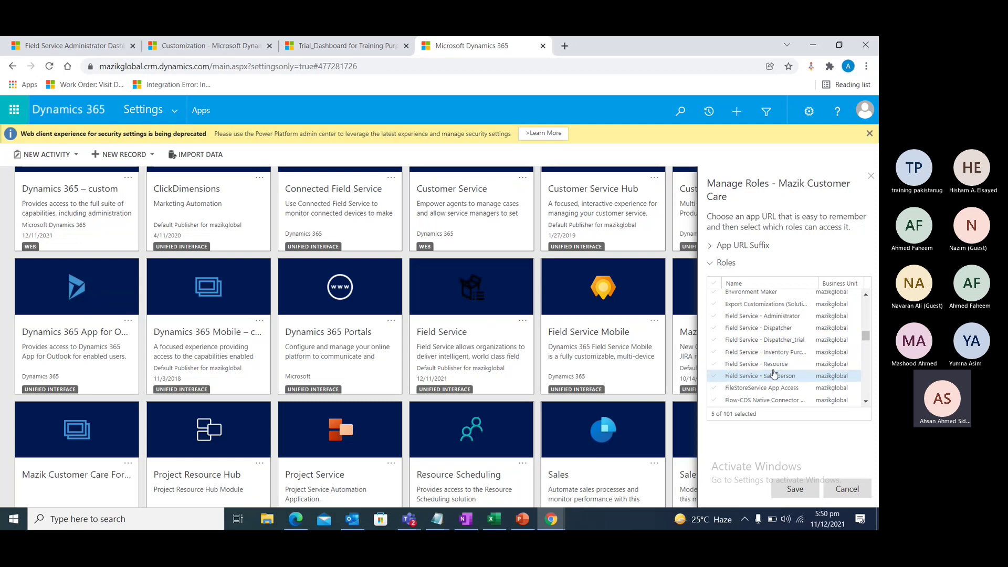
pyautogui.click(771, 341)
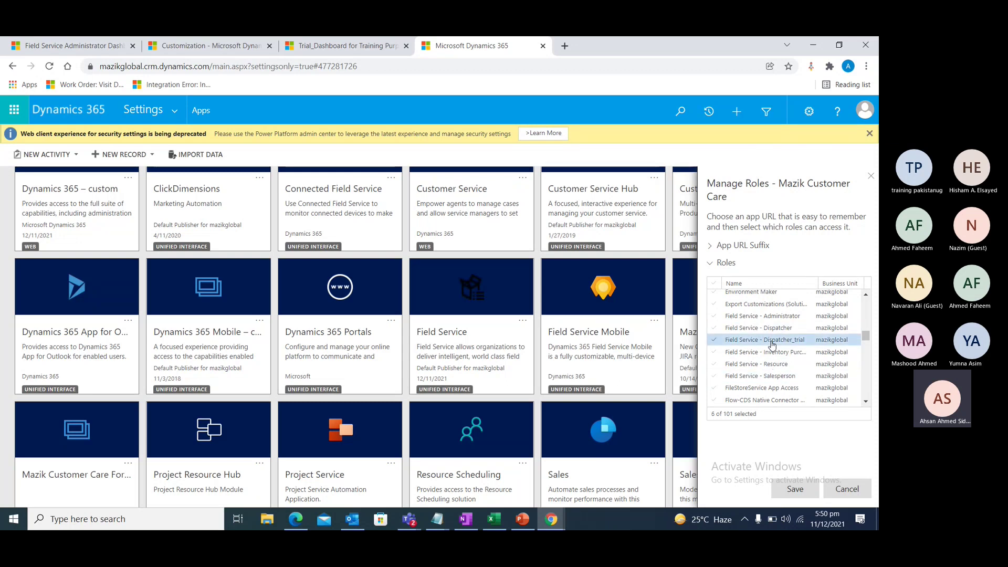
pyautogui.click(795, 488)
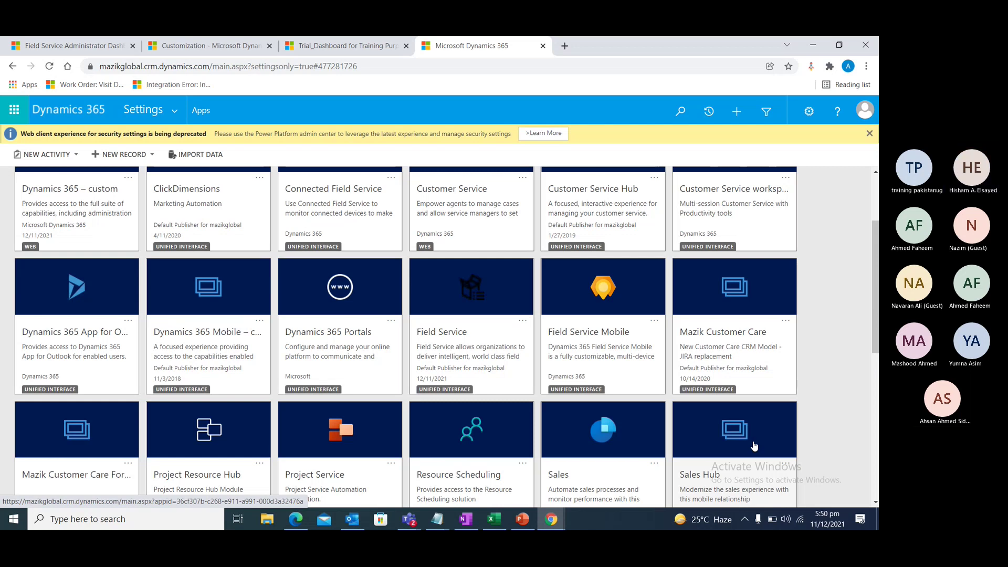
# Open the Security settings overview, and open the default solution for customizing the system
pyautogui.click(174, 110)
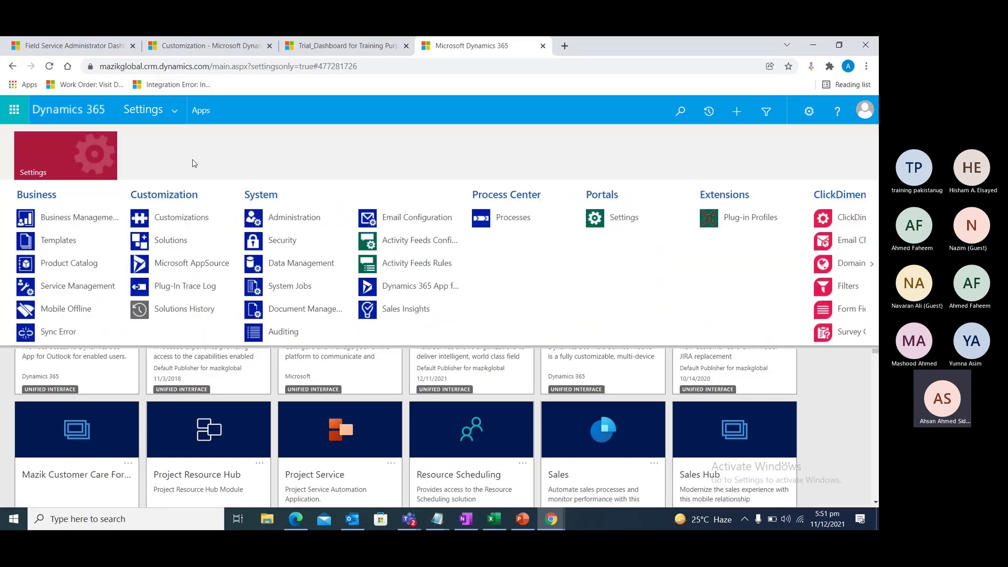
pyautogui.click(277, 241)
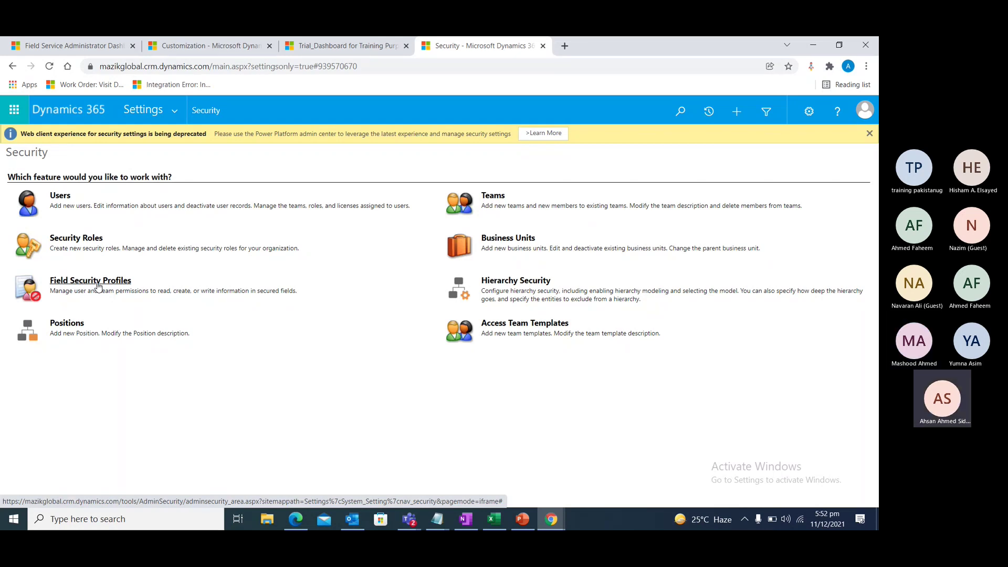
pyautogui.click(175, 110)
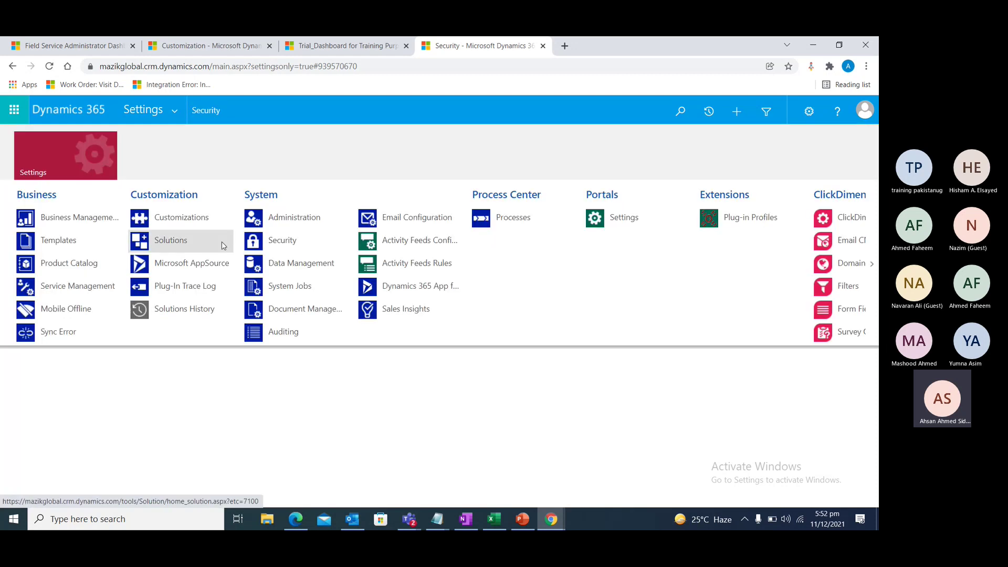
pyautogui.click(192, 227)
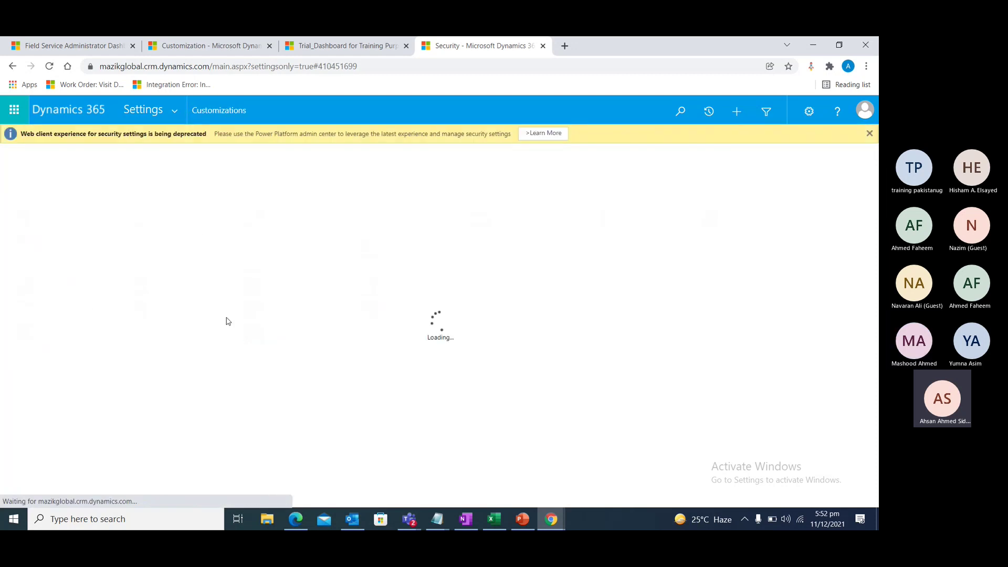
pyautogui.click(79, 202)
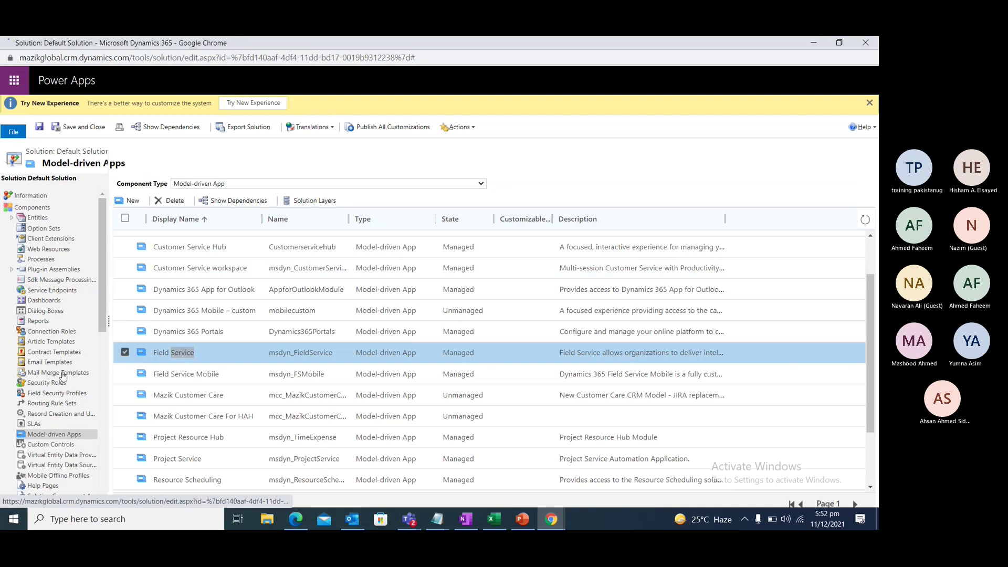
# Open the Account entity's list of forms in the default solution, discarding unsaved changes
pyautogui.click(12, 218)
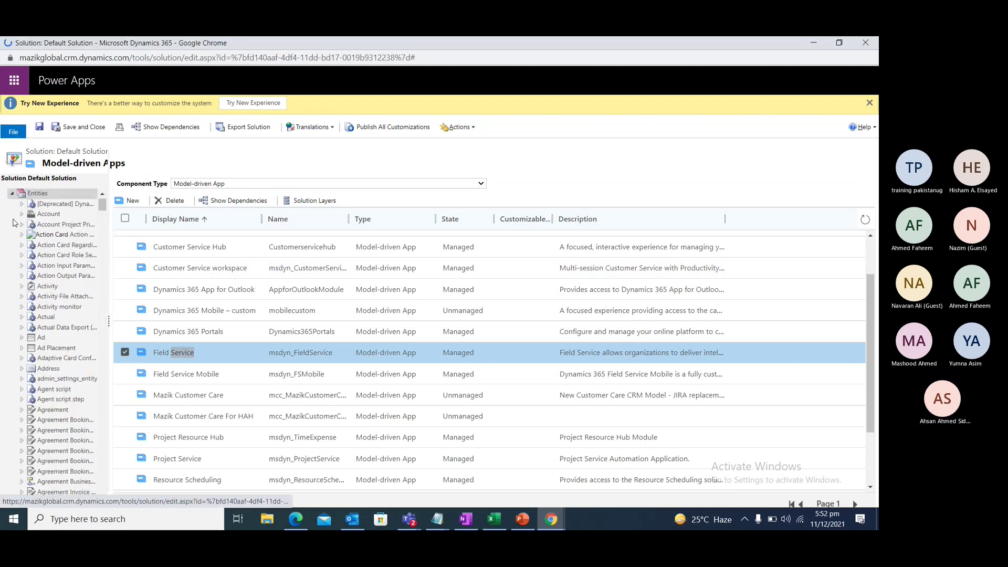
pyautogui.click(22, 214)
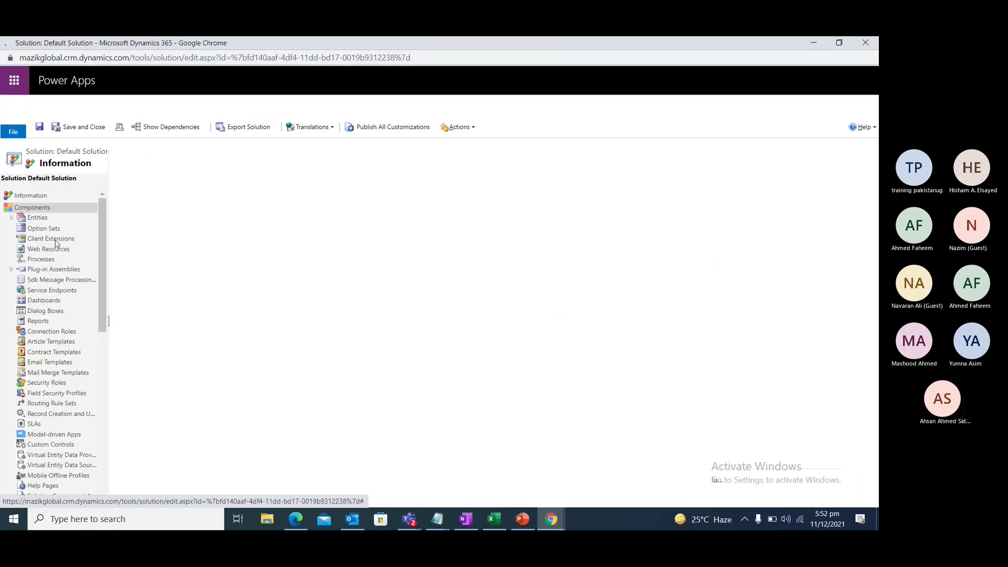
pyautogui.click(13, 220)
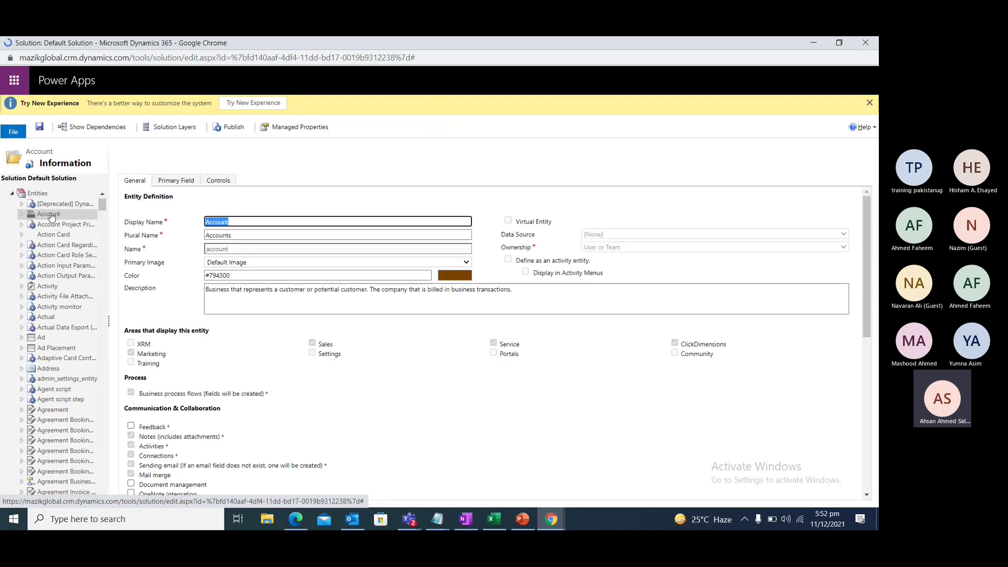
pyautogui.click(21, 214)
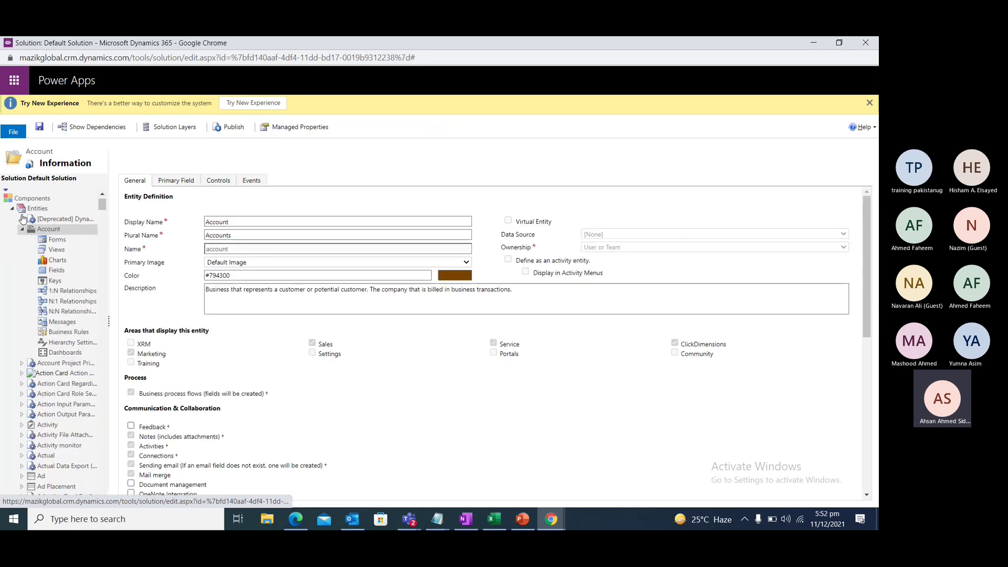
pyautogui.click(57, 242)
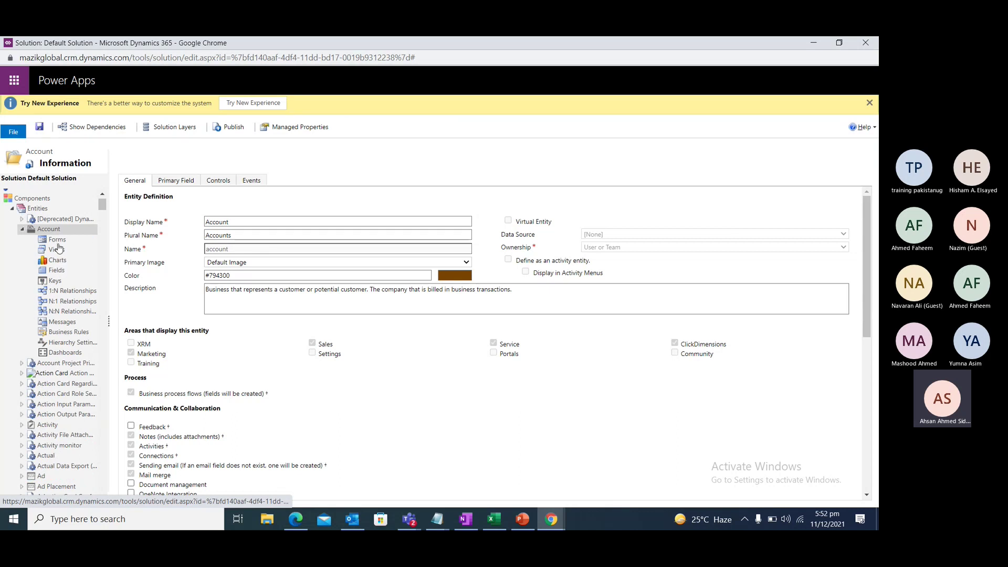
pyautogui.click(497, 135)
pyautogui.click(70, 244)
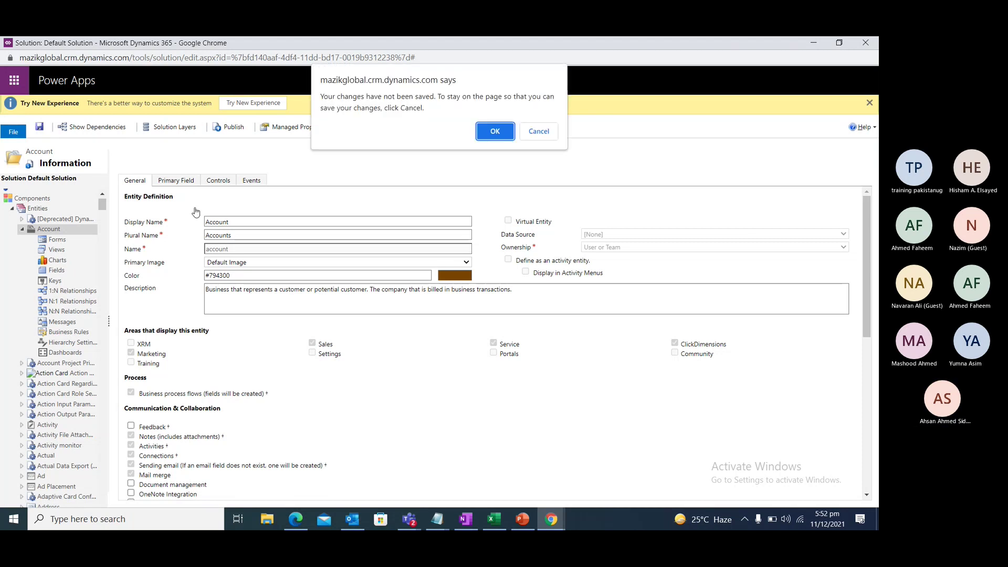
pyautogui.click(488, 132)
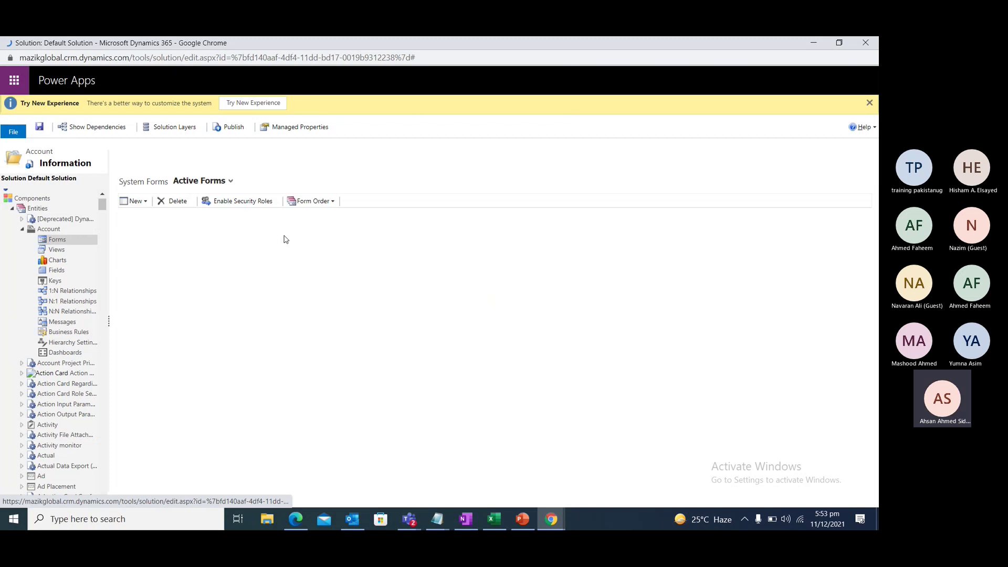
# Select the main form named Account and open its security role assignment
pyautogui.scroll(-2, 192, 321)
pyautogui.scroll(2, 173, 294)
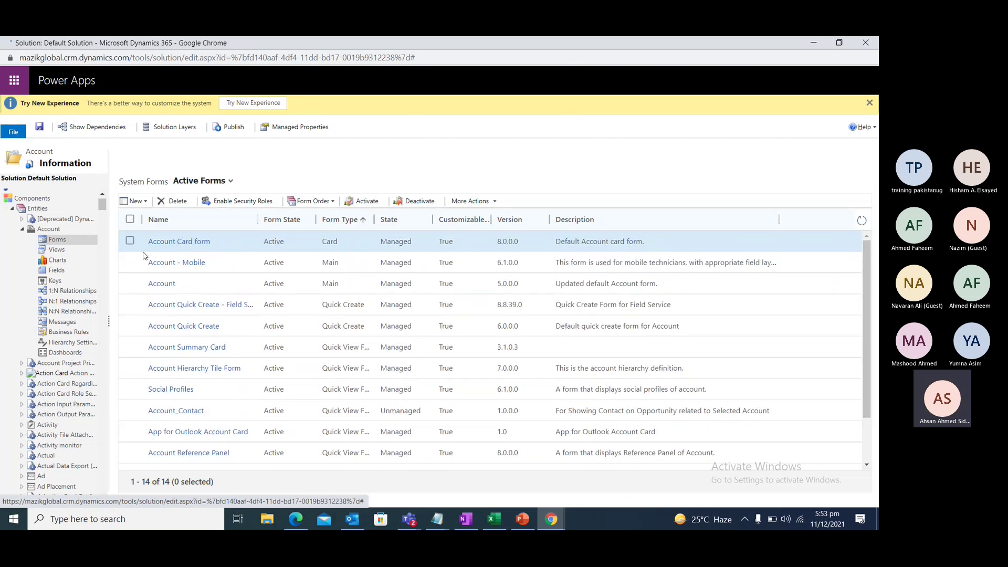
pyautogui.scroll(-2, 147, 257)
pyautogui.scroll(2, 150, 319)
pyautogui.click(131, 285)
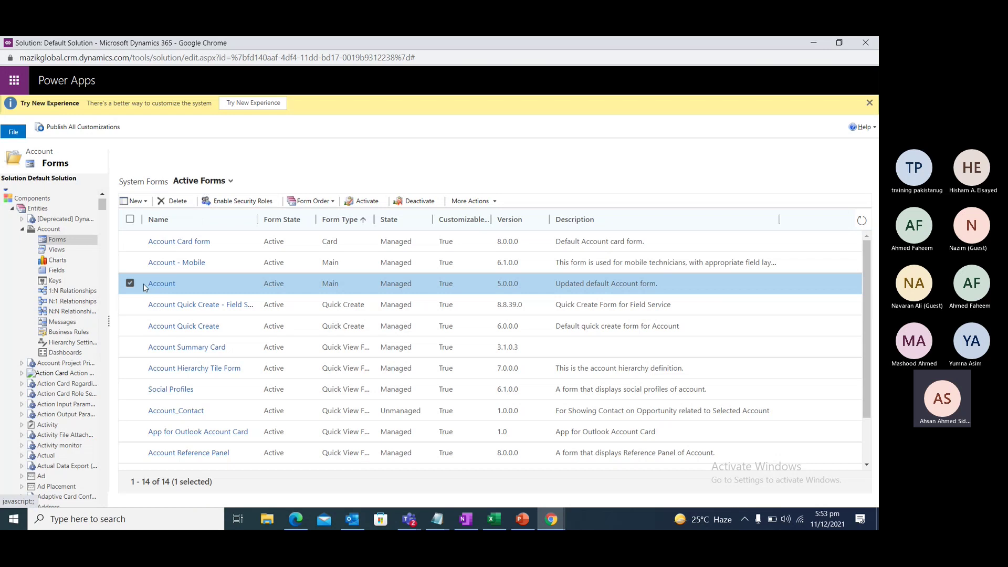
pyautogui.click(228, 209)
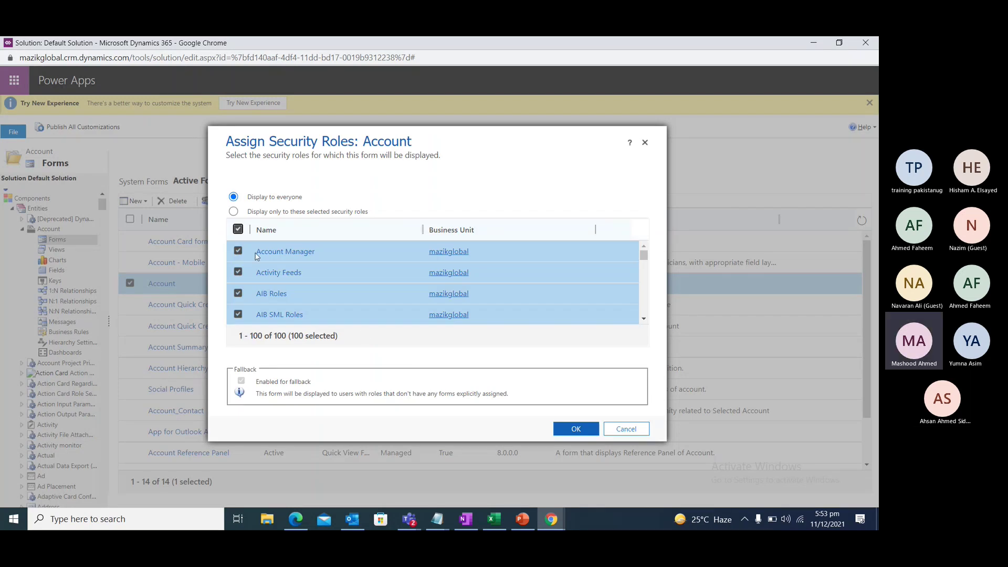
# Deselect all security roles for the Account form, select only Field Service - Dispatcher_trial, and confirm the assignment
pyautogui.click(237, 231)
pyautogui.scroll(-3, 242, 278)
pyautogui.scroll(-4, 242, 284)
pyautogui.hotkey('ctrl', 'f')
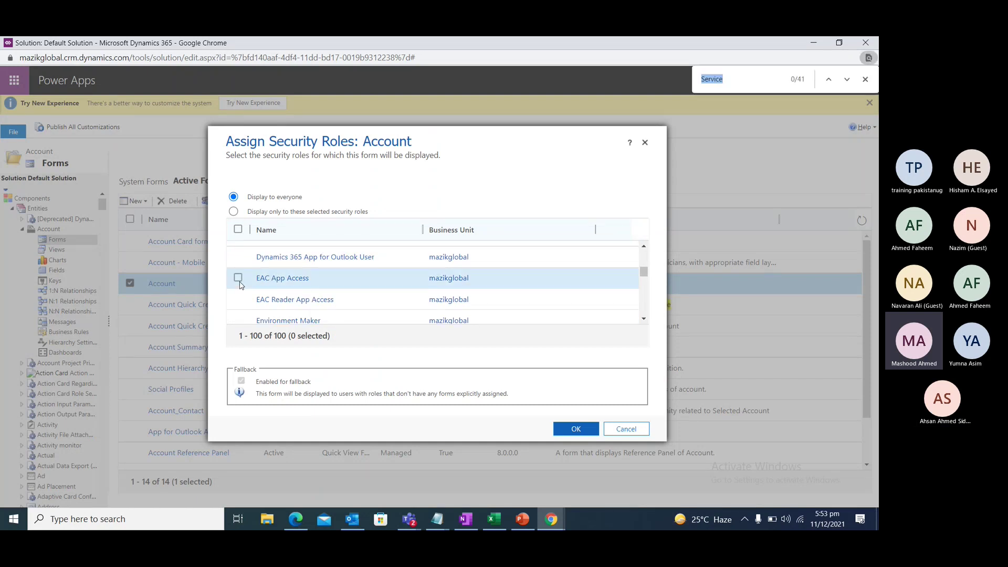
pyautogui.write('trial')
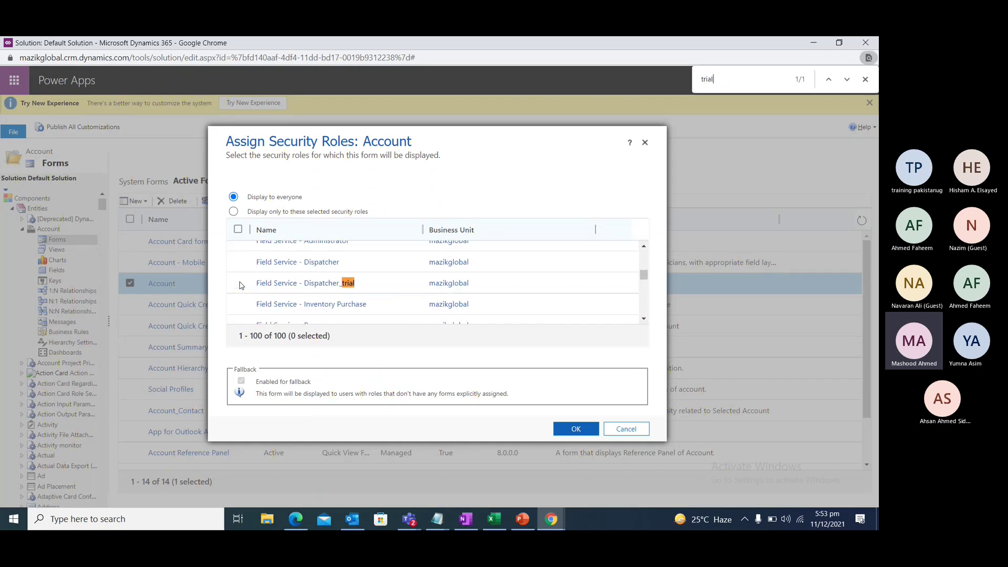
pyautogui.click(238, 283)
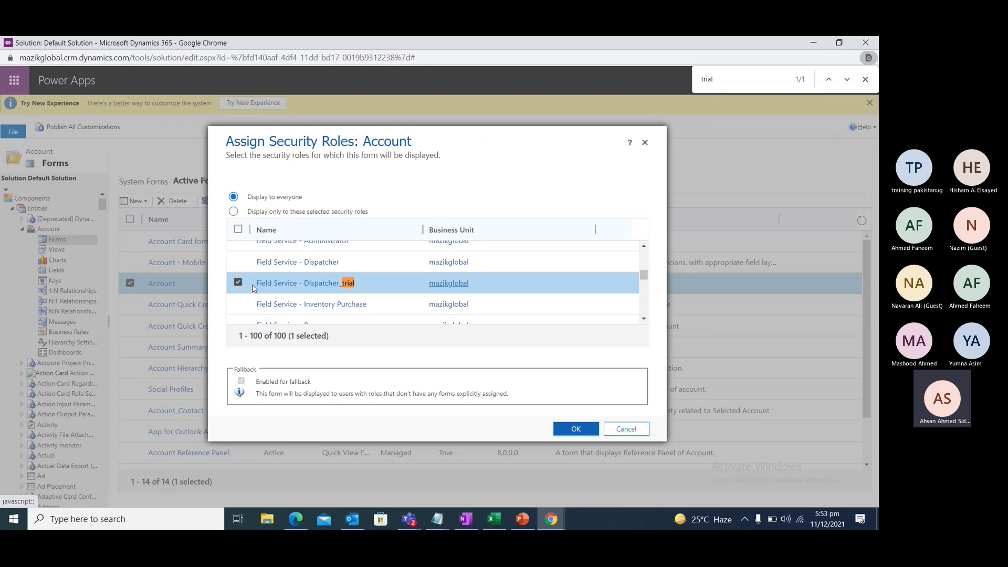
pyautogui.click(576, 429)
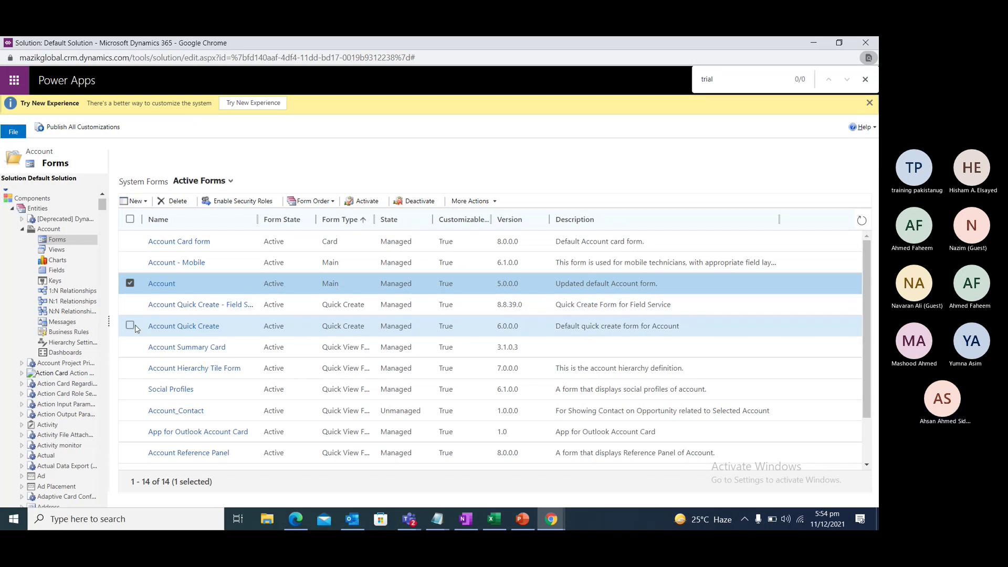
pyautogui.scroll(-1, 135, 368)
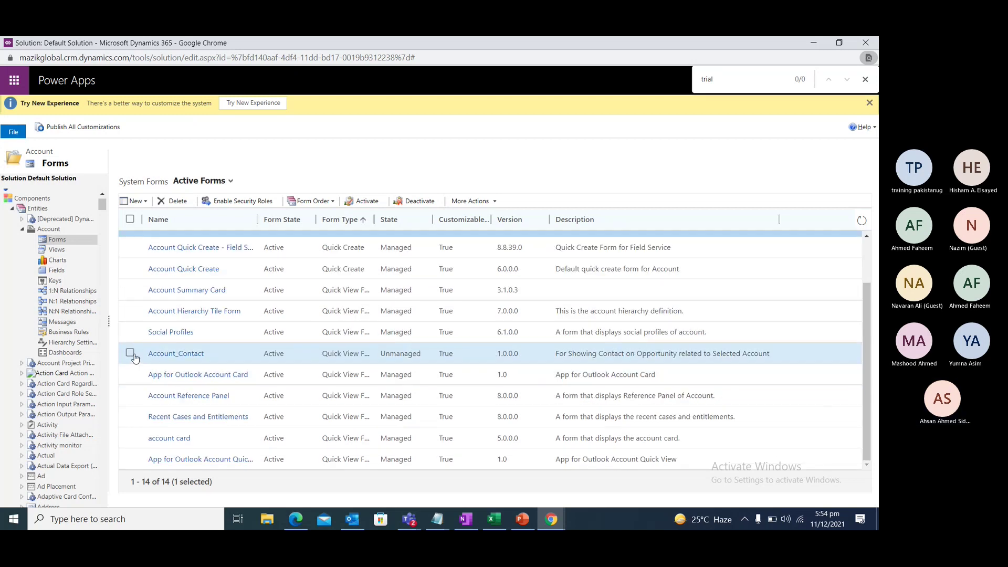
# Try to enable security roles for the Account_Contact quick view form and for the Account Card form
pyautogui.click(239, 201)
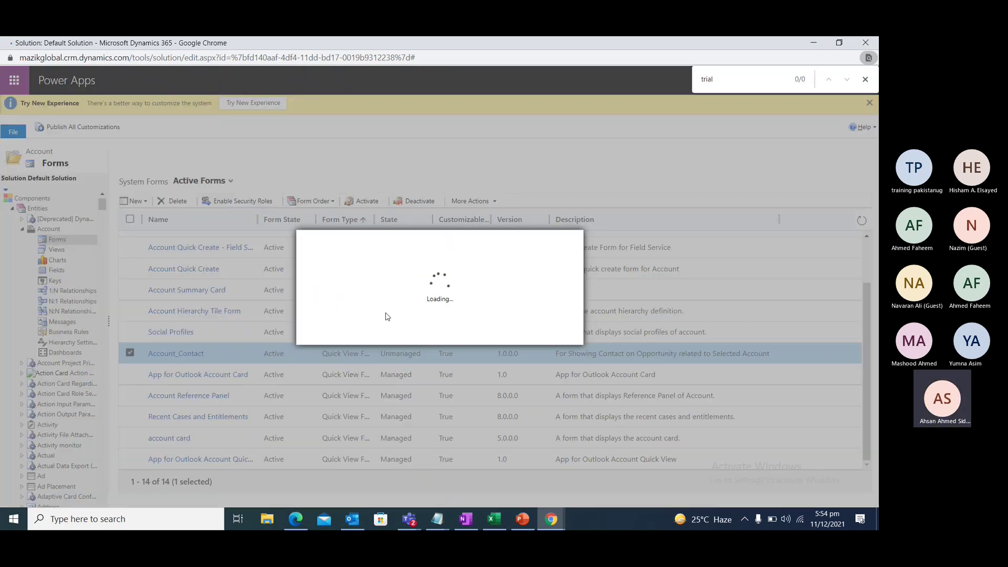
pyautogui.click(541, 334)
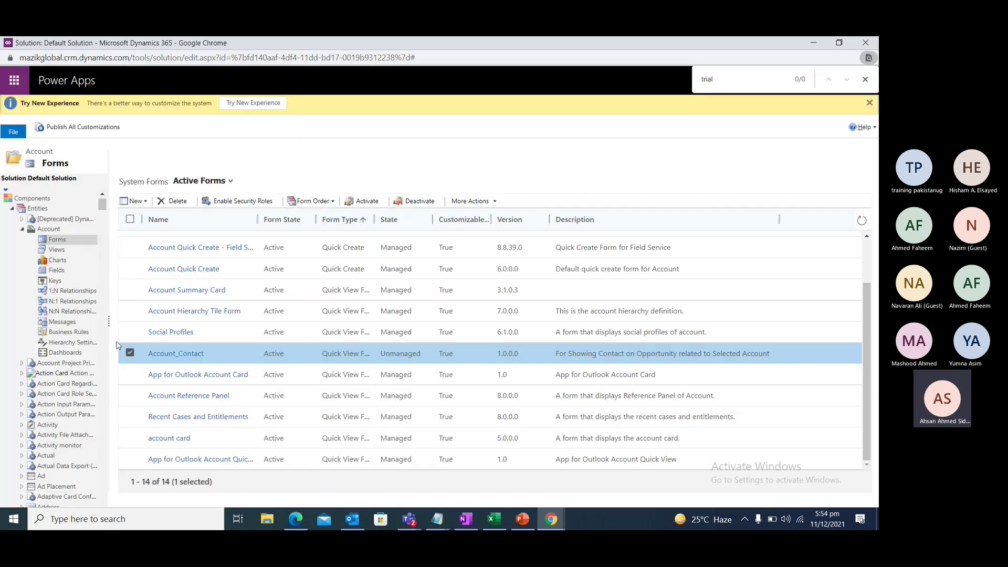
pyautogui.click(131, 354)
pyautogui.scroll(1, 138, 373)
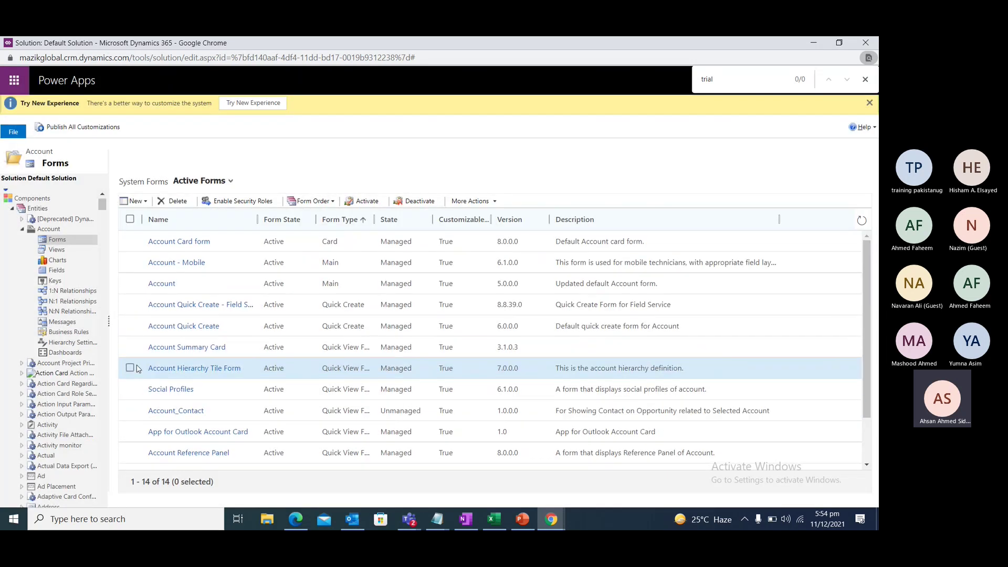
pyautogui.click(130, 241)
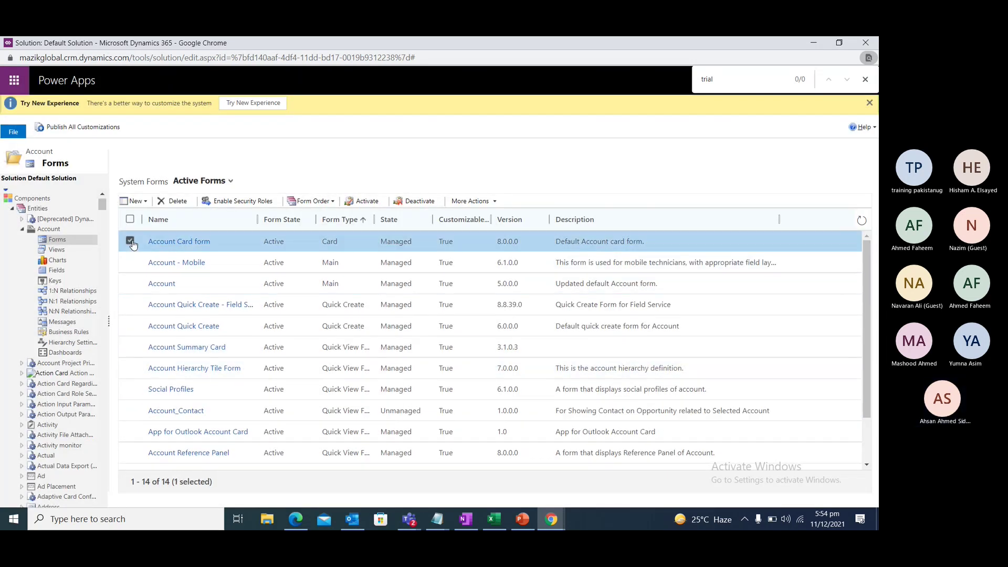
pyautogui.click(242, 201)
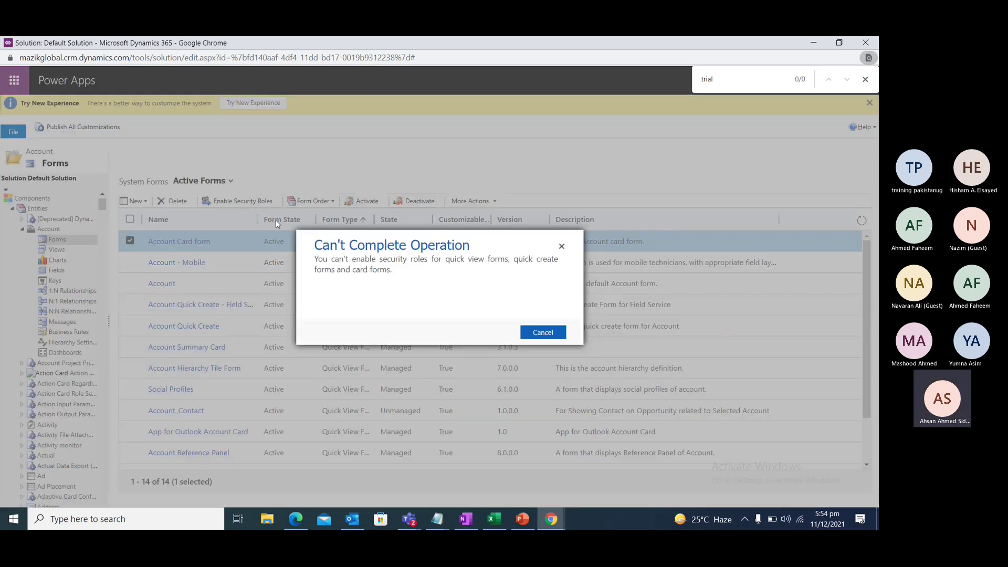
pyautogui.click(546, 333)
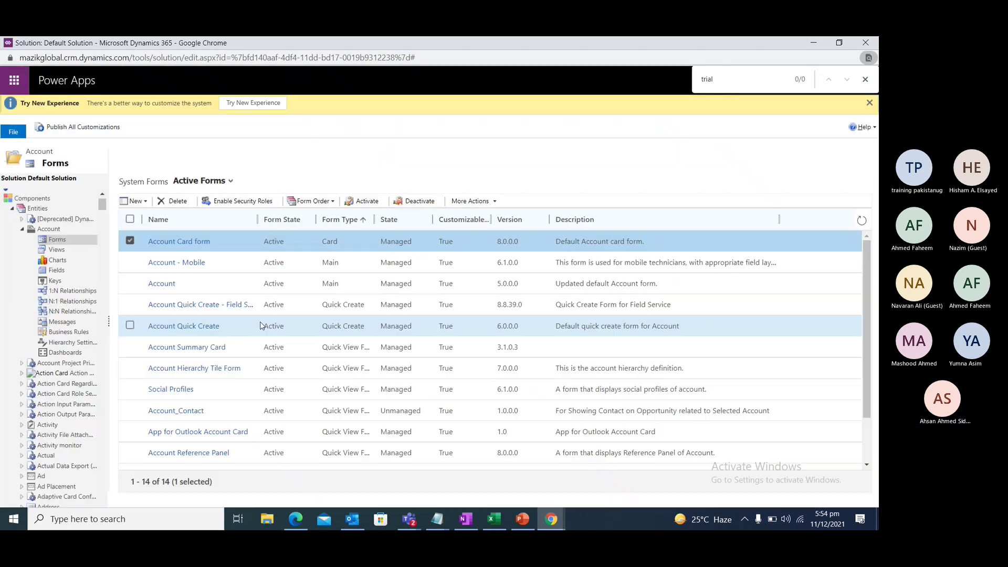
# Find the Contact entity in the default solution and open its list of forms
pyautogui.click(131, 285)
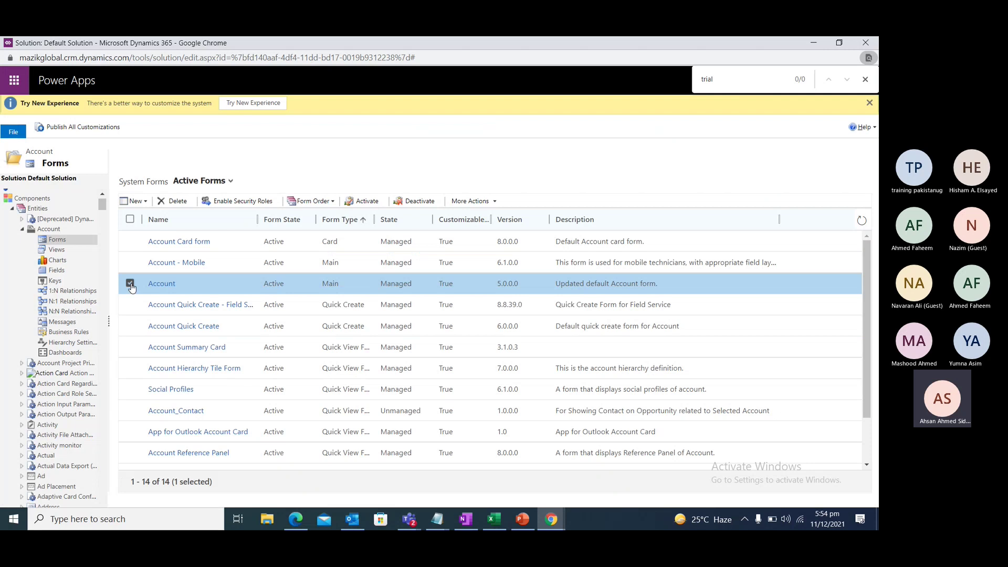
pyautogui.click(22, 230)
pyautogui.scroll(-1, 36, 368)
pyautogui.scroll(2, 36, 367)
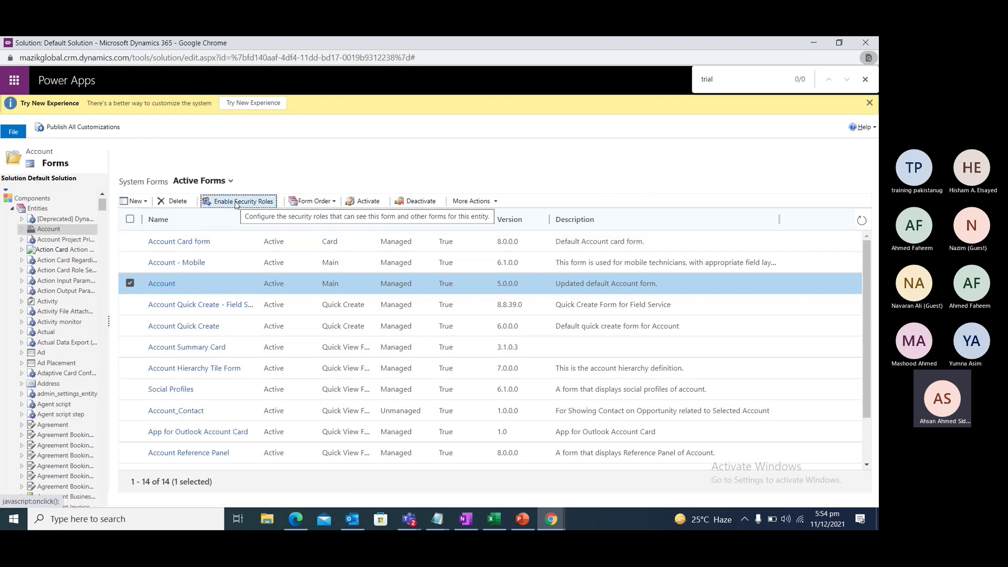
pyautogui.scroll(-2, 45, 322)
pyautogui.scroll(-8, 46, 322)
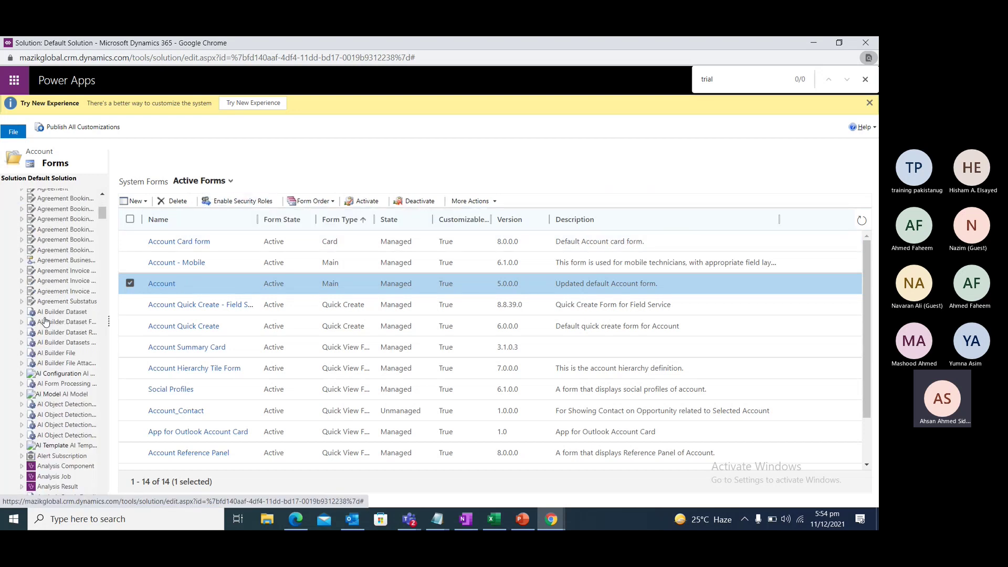
pyautogui.scroll(-1, 45, 322)
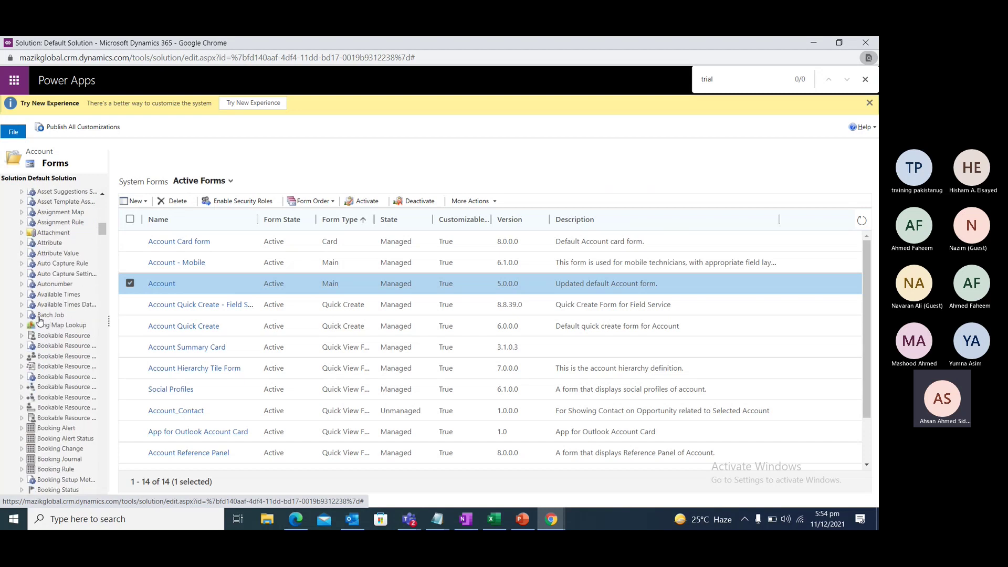
pyautogui.hotkey('ctrl', 'f')
pyautogui.write('contact')
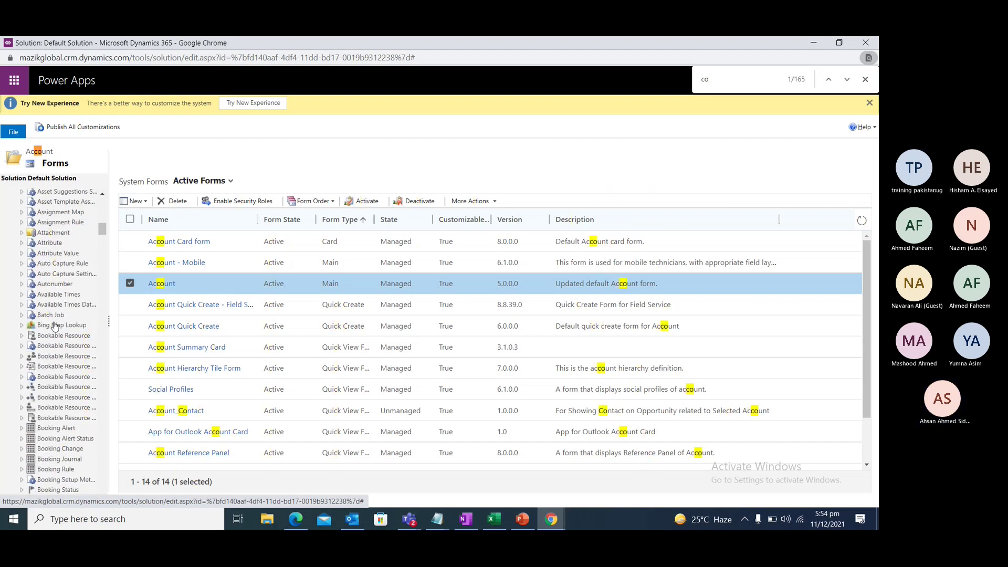
pyautogui.scroll(-10, 55, 326)
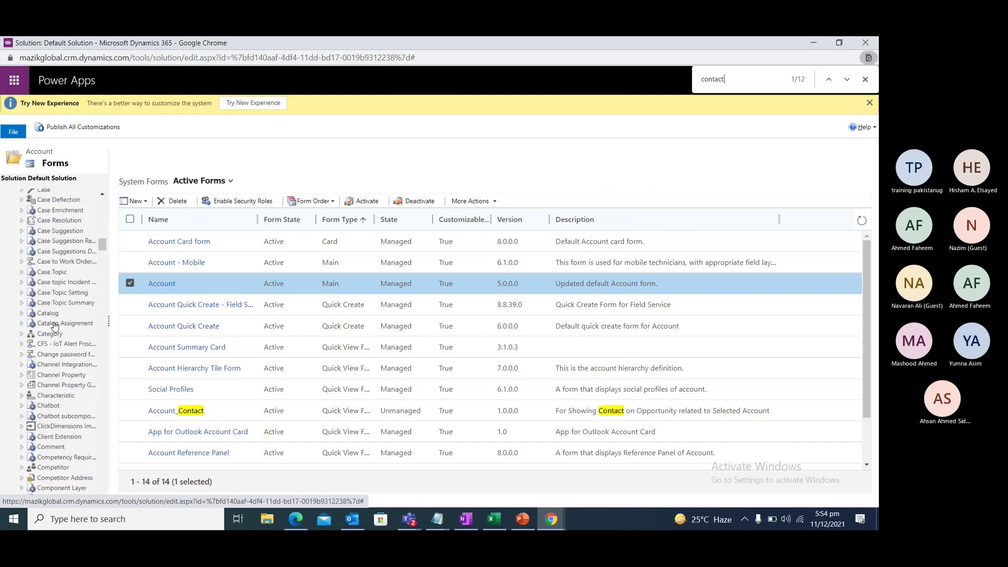
pyautogui.press('Return')
pyautogui.click(21, 354)
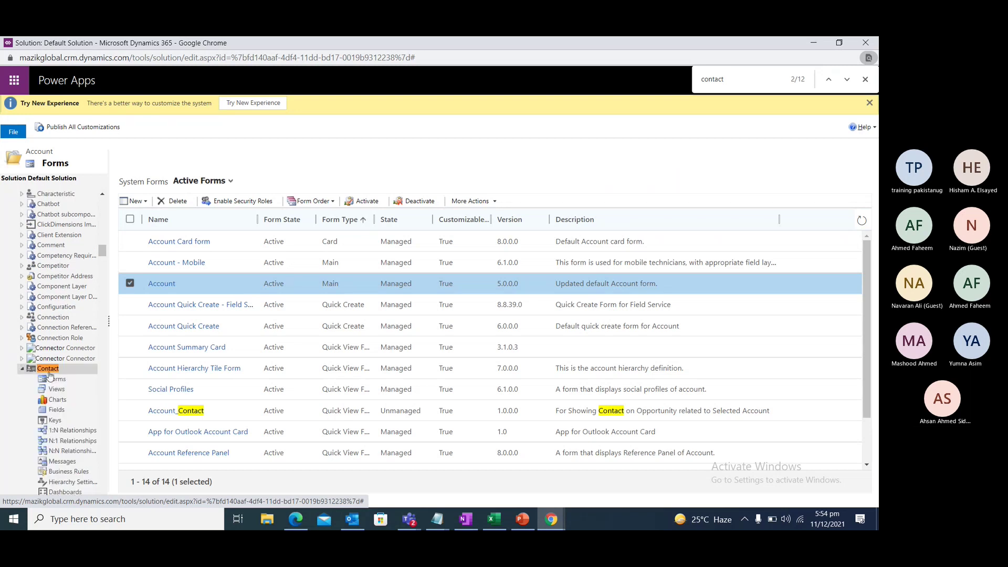
pyautogui.click(56, 379)
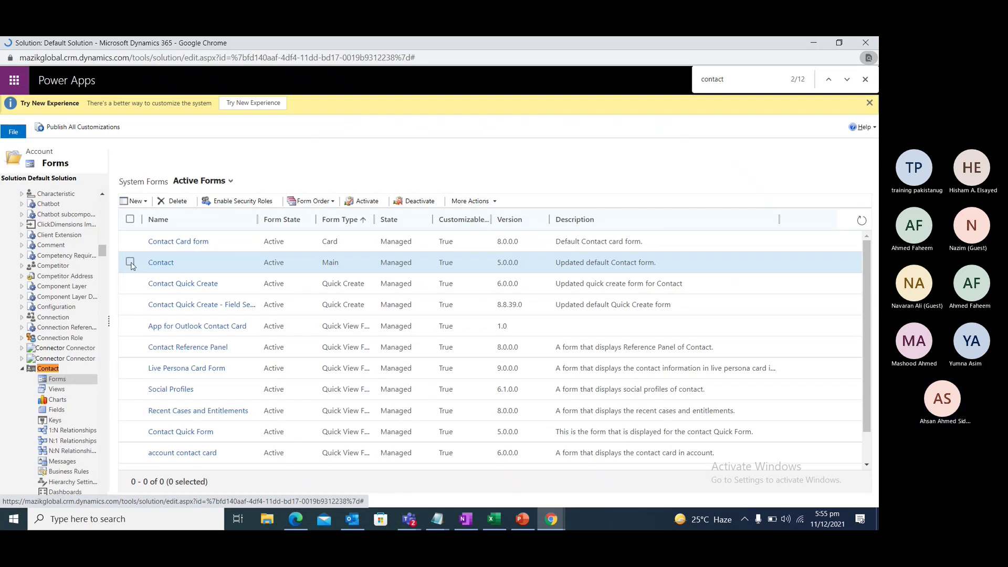
# Open security role assignment for the main form named Contact, deselect Field Service - Dispatcher_trial, and confirm the assignment
pyautogui.click(131, 262)
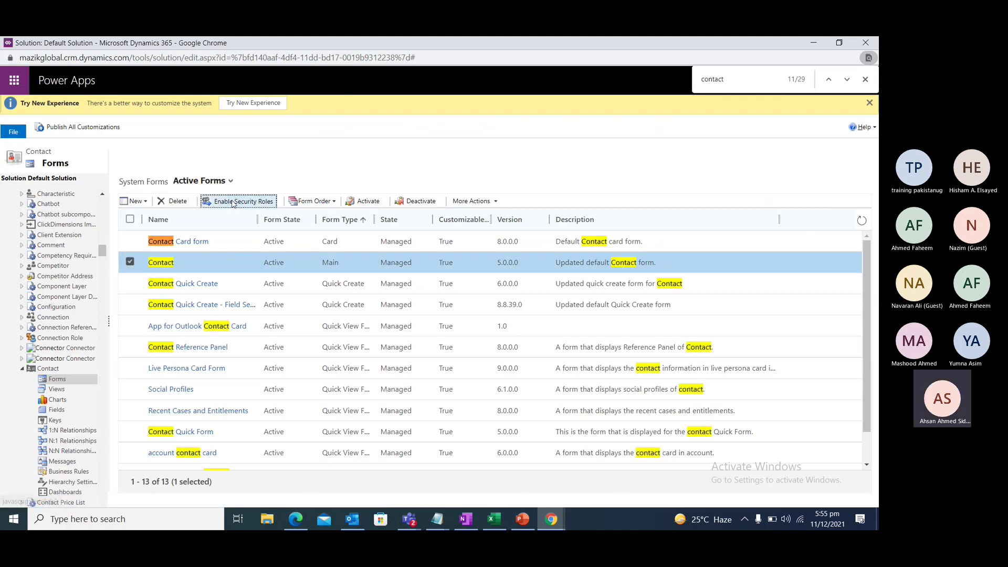
pyautogui.click(233, 201)
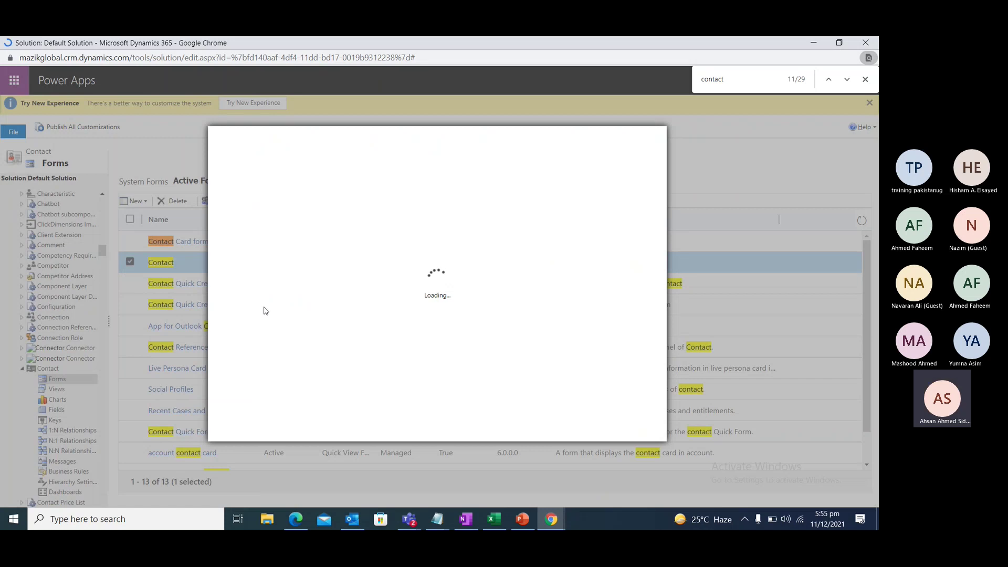
pyautogui.scroll(-5, 267, 300)
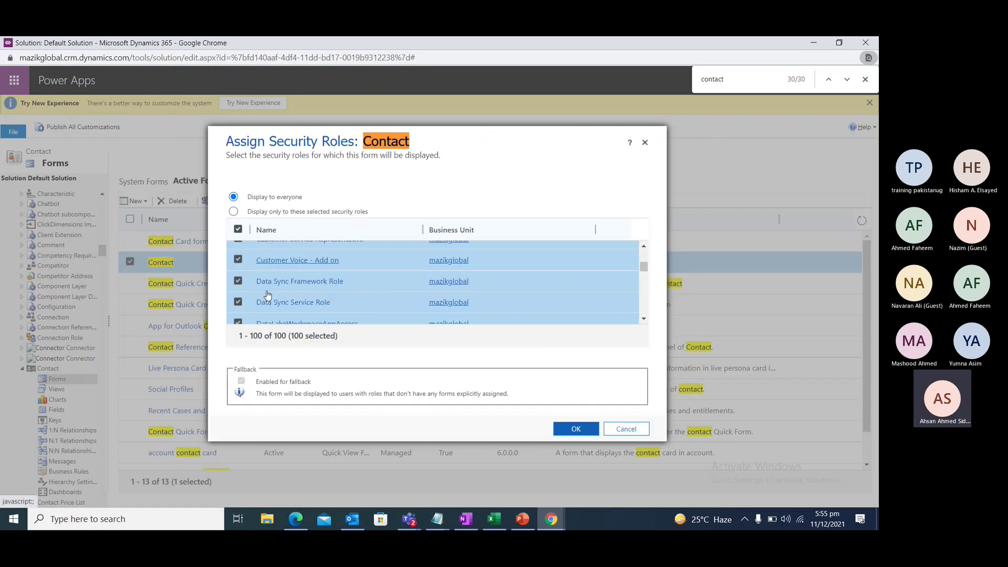
pyautogui.hotkey('ctrl', 'f')
pyautogui.write('trial')
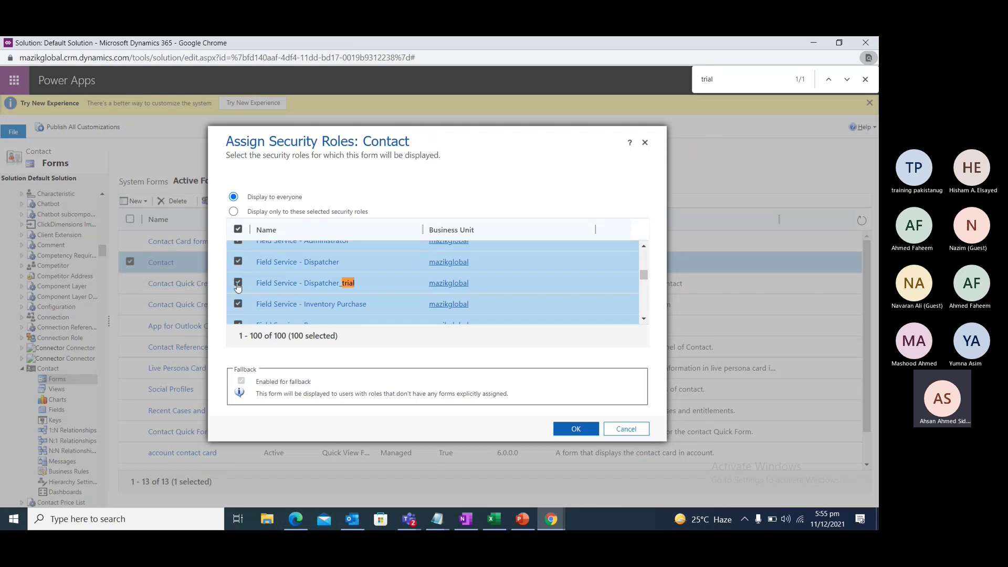
pyautogui.click(238, 283)
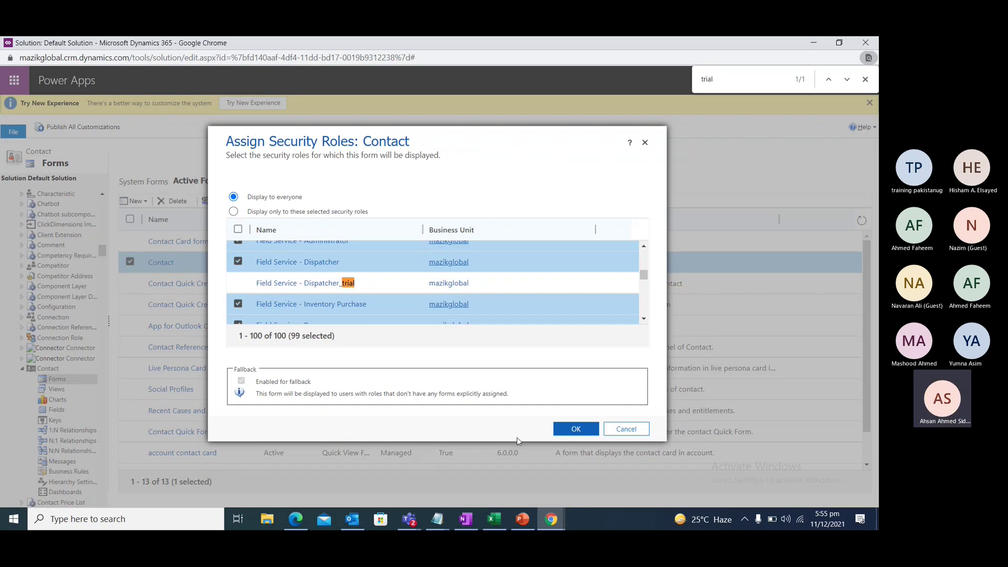
pyautogui.click(568, 435)
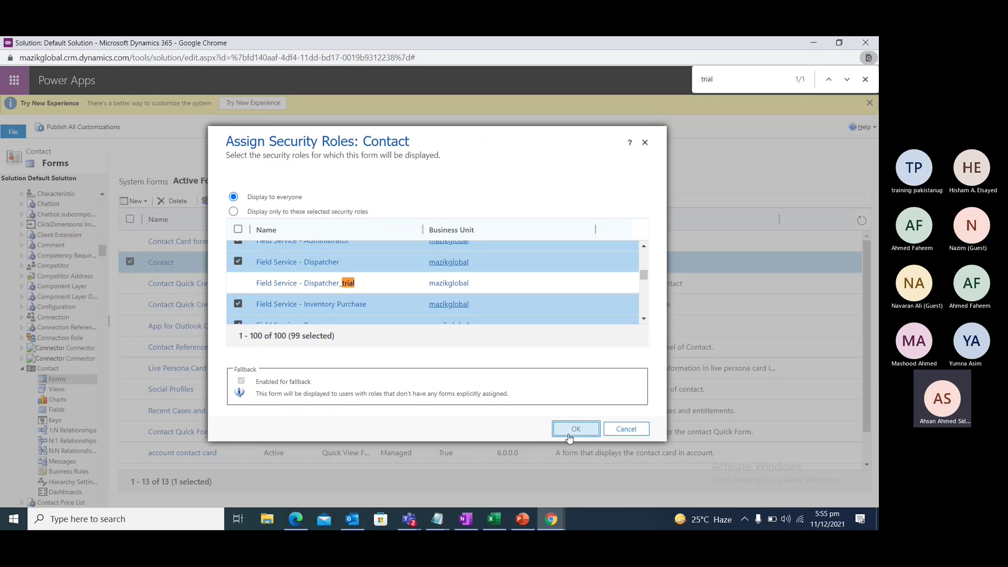
pyautogui.click(569, 437)
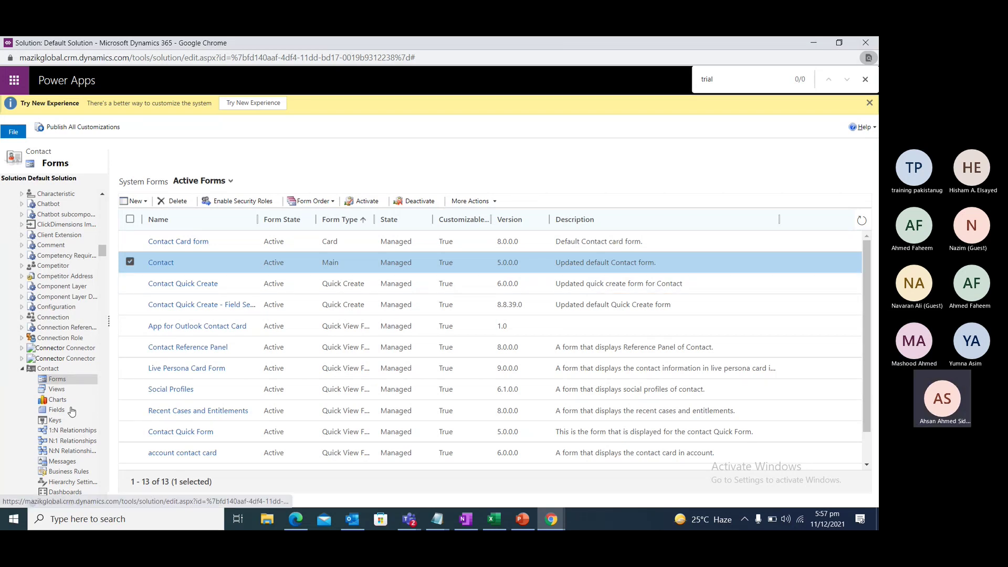
# Collapse the Contact entity and open the Account entity's list of fields in the default solution
pyautogui.scroll(-1, 69, 408)
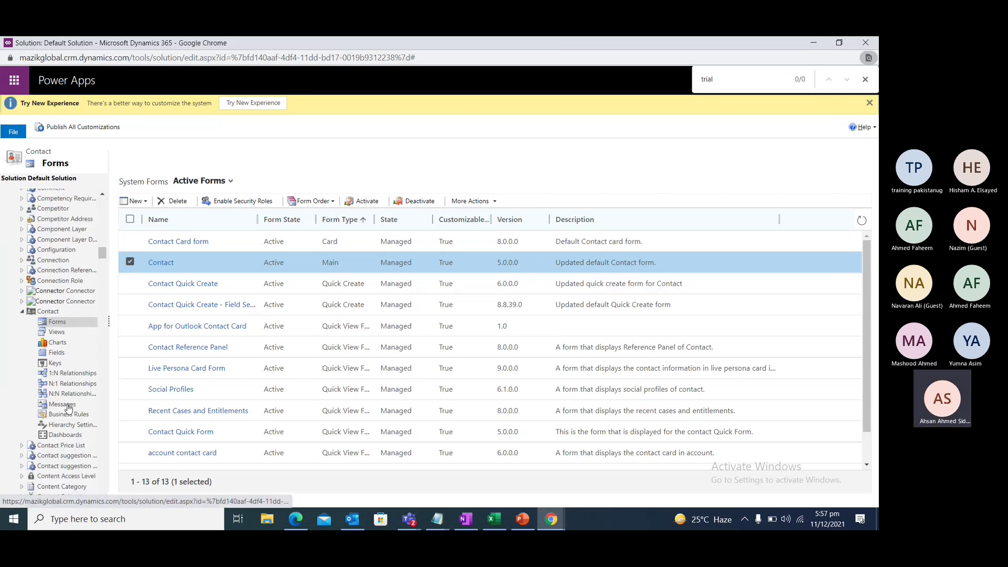
pyautogui.click(54, 354)
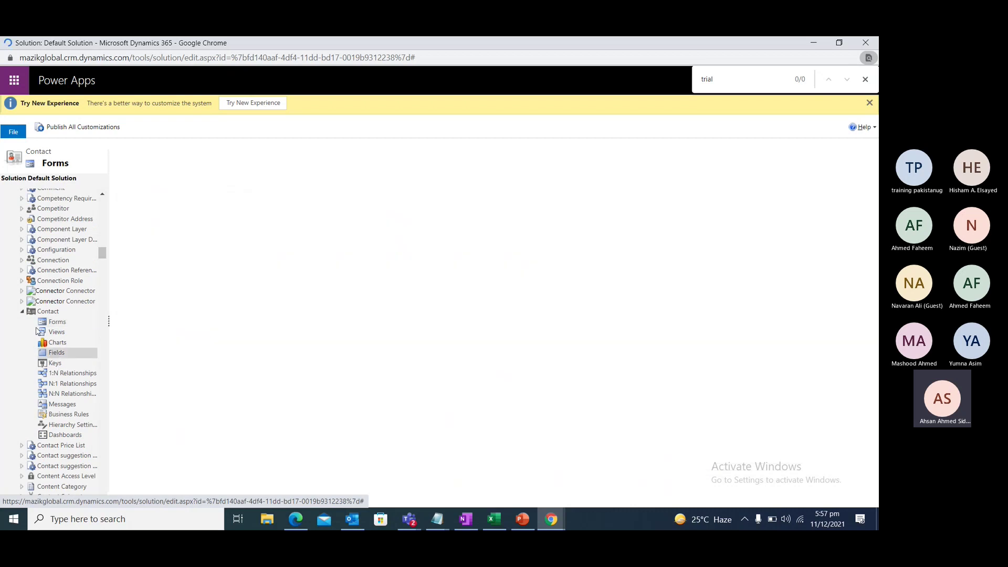
pyautogui.click(22, 314)
pyautogui.scroll(20, 73, 302)
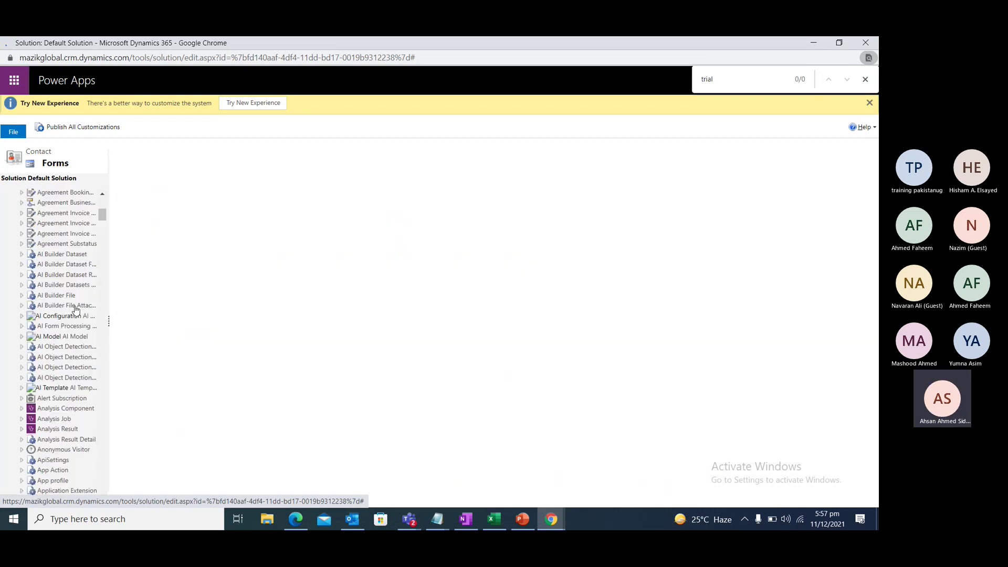
pyautogui.scroll(3, 72, 302)
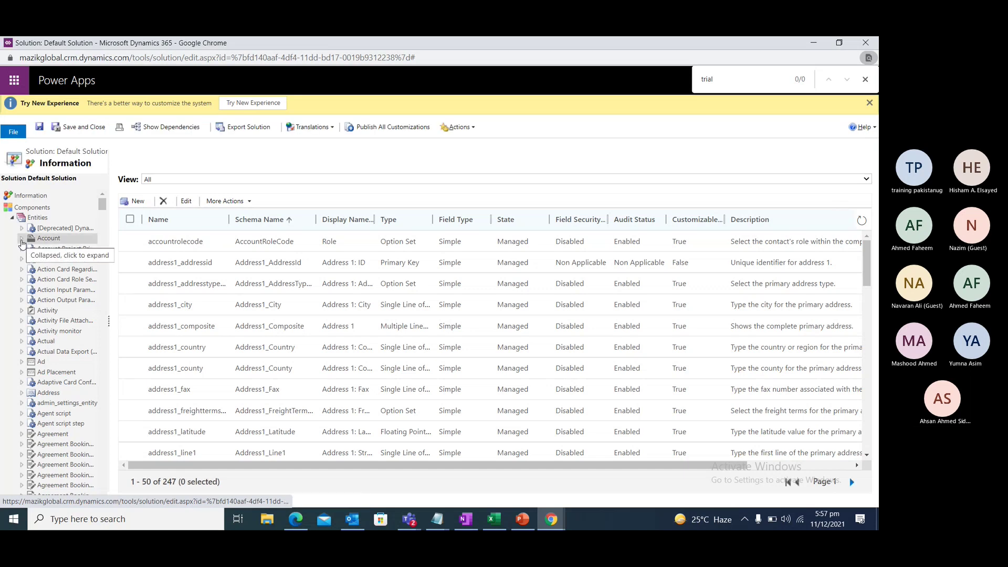
pyautogui.click(21, 243)
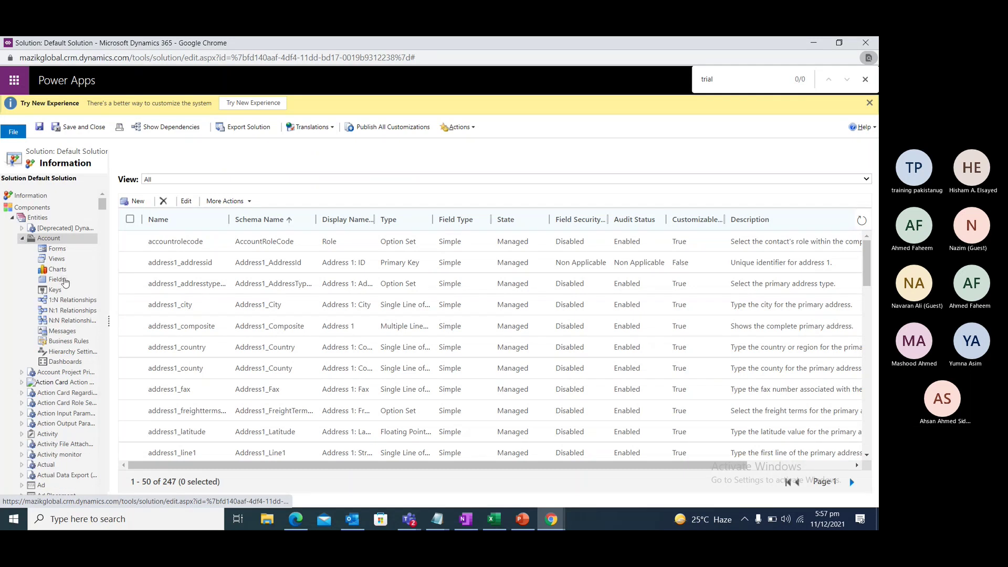
pyautogui.click(63, 281)
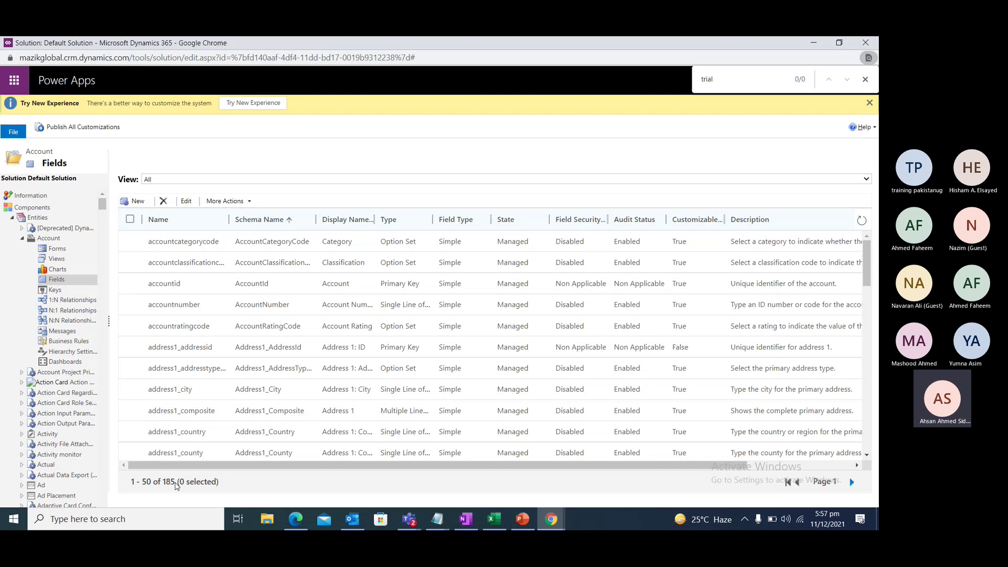
# Open the Account field address2_fax, enable its field security, and save and close it
pyautogui.scroll(-2, 63, 409)
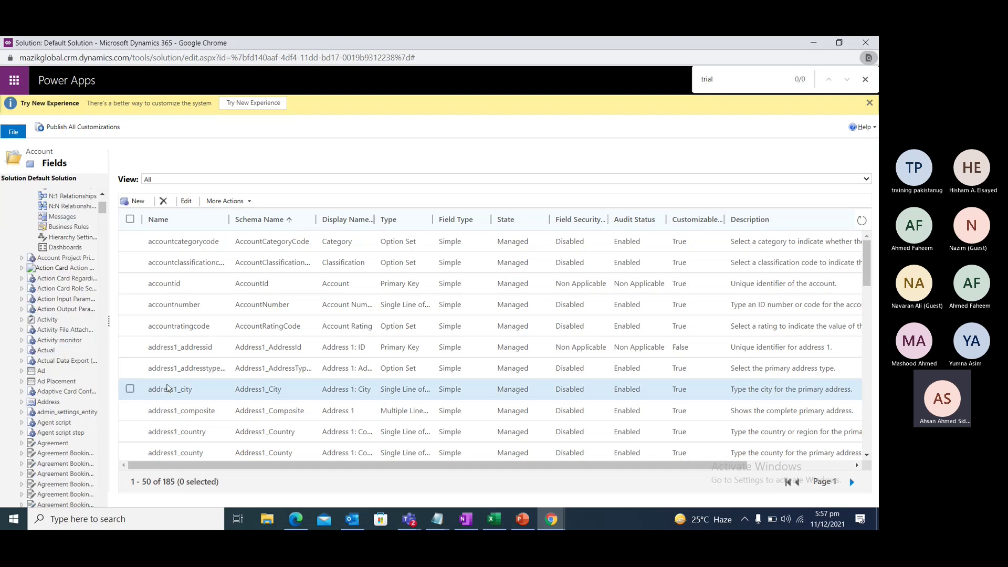
pyautogui.scroll(-3, 170, 385)
pyautogui.scroll(-10, 170, 384)
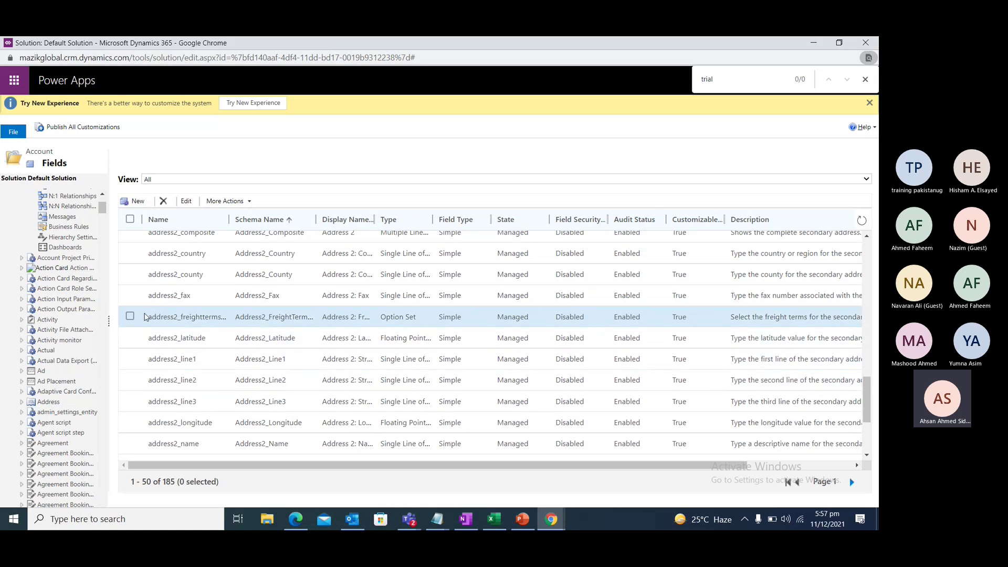
pyautogui.click(130, 297)
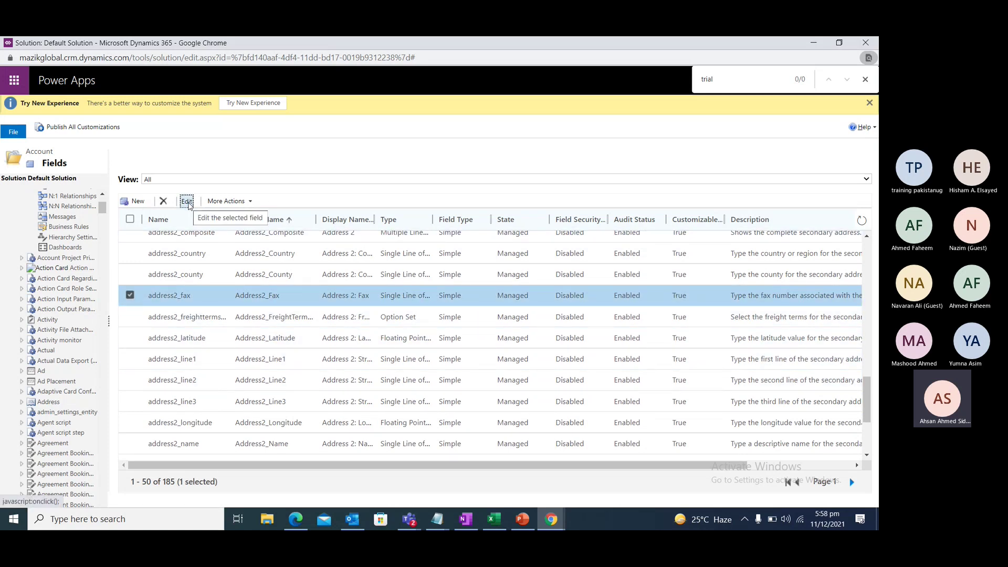
pyautogui.doubleClick(185, 299)
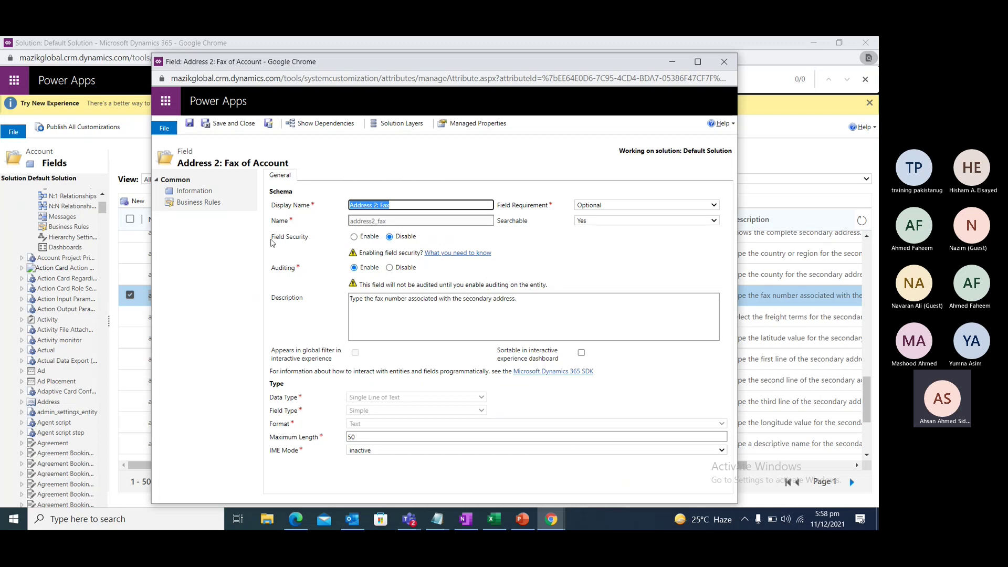
pyautogui.moveTo(273, 243); pyautogui.dragTo(323, 241)
pyautogui.click(354, 236)
pyautogui.click(234, 124)
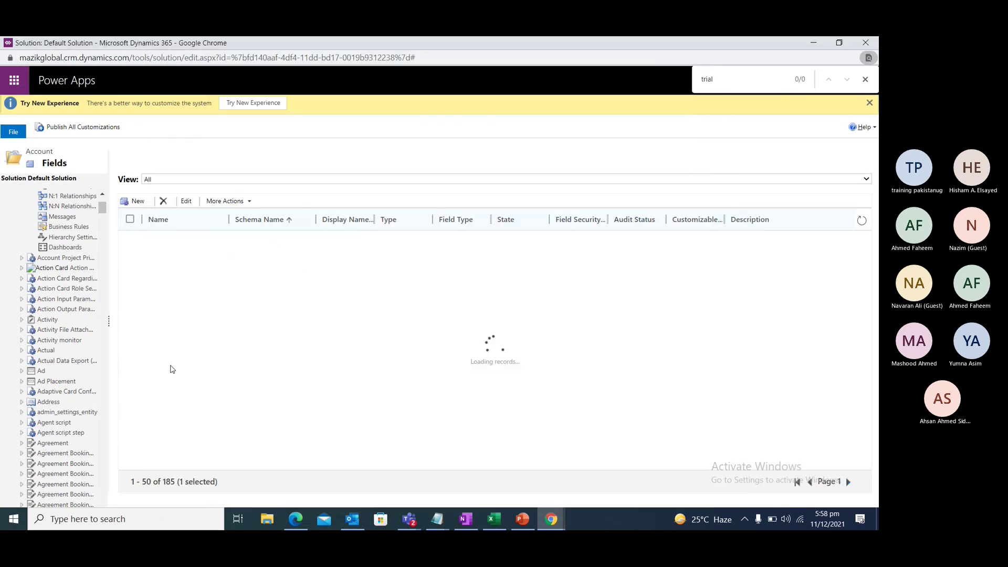
# Search the Account field list for fax and check the field security status of address2_fax
pyautogui.scroll(-1, 171, 364)
pyautogui.hotkey('ctrl', 'f')
pyautogui.write('fax')
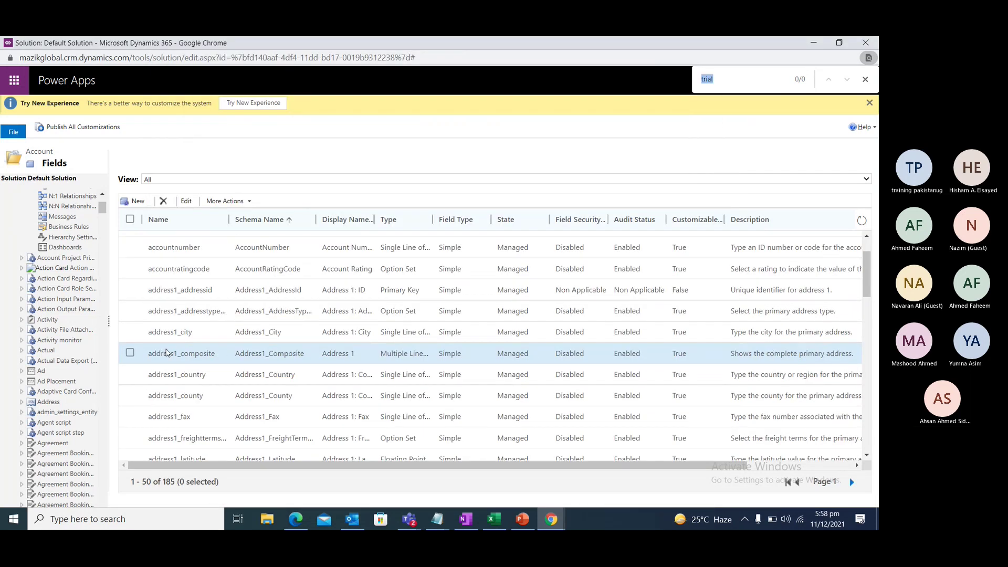
pyautogui.press('Return')
pyautogui.press('Return')
pyautogui.press('Return')
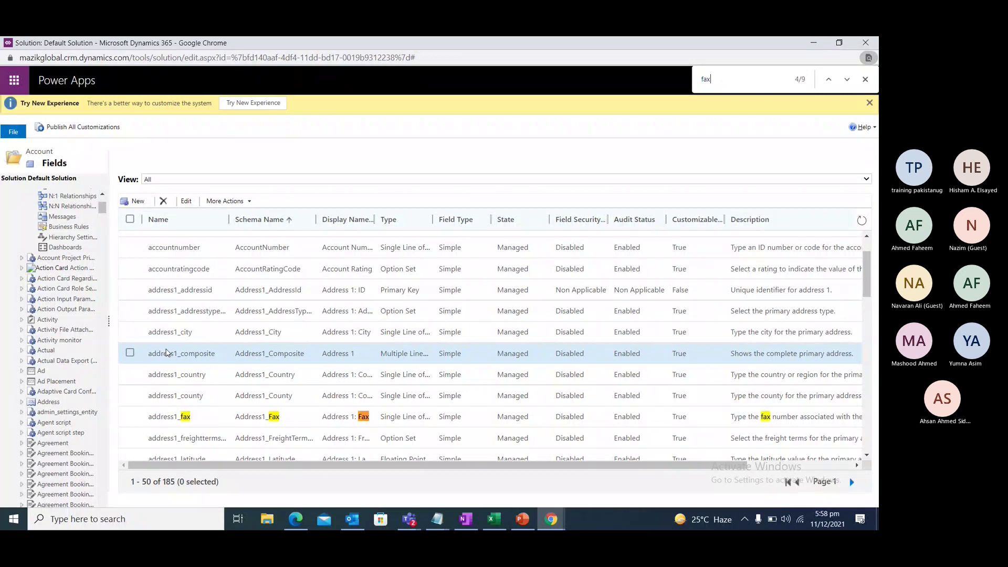
pyautogui.press('Return')
pyautogui.press('Return')
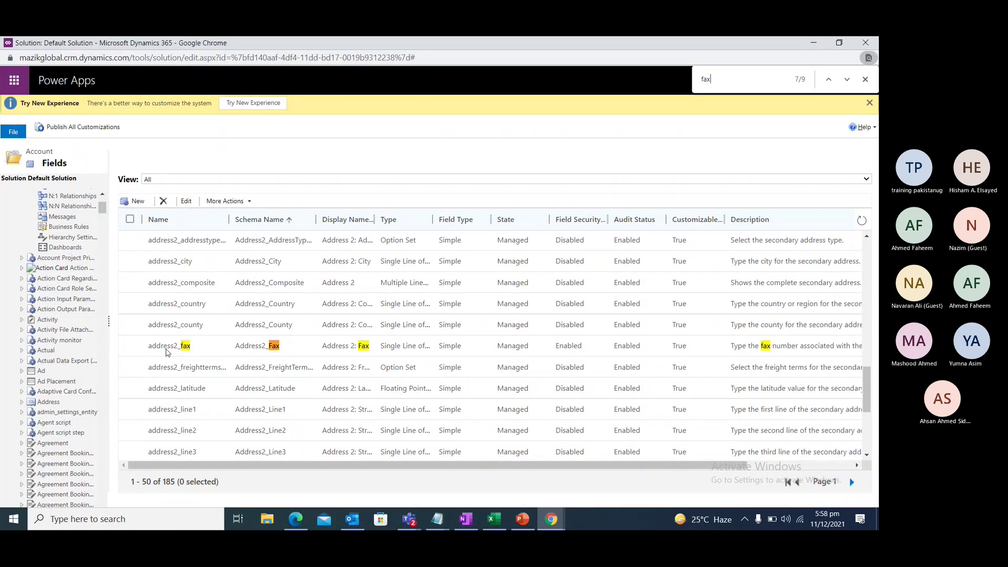
# Open the Account field address2_fax to check its field security setting, and minimize the field and solution windows
pyautogui.click(152, 351)
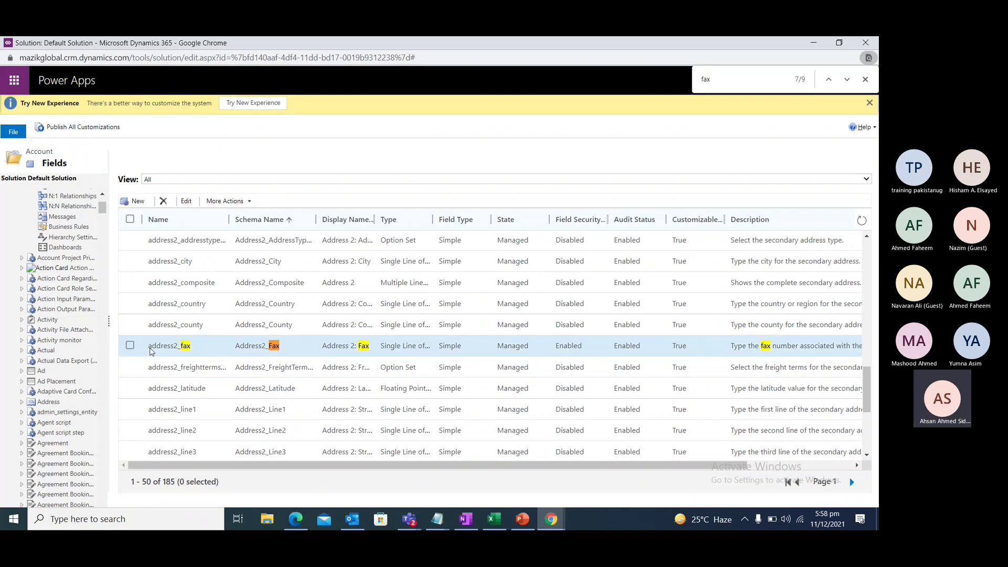
pyautogui.doubleClick(187, 349)
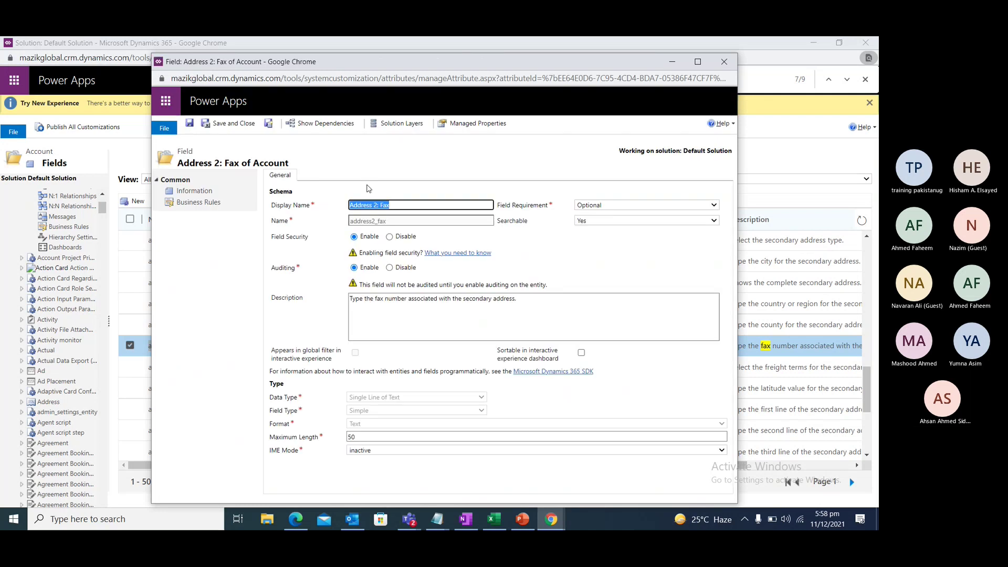
pyautogui.click(672, 62)
pyautogui.click(814, 43)
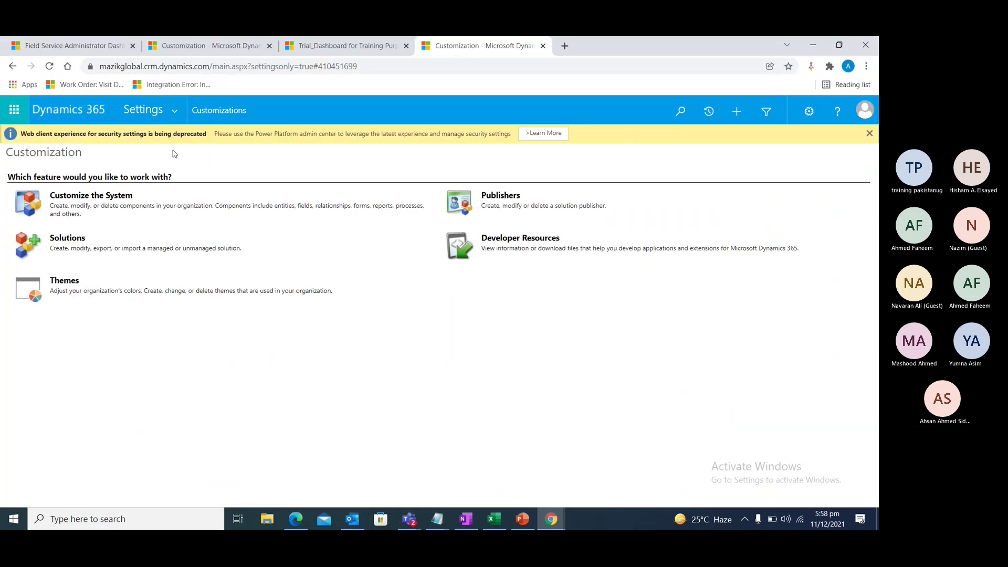
# Open the Field Security Profiles list in the security settings
pyautogui.click(175, 110)
pyautogui.click(286, 249)
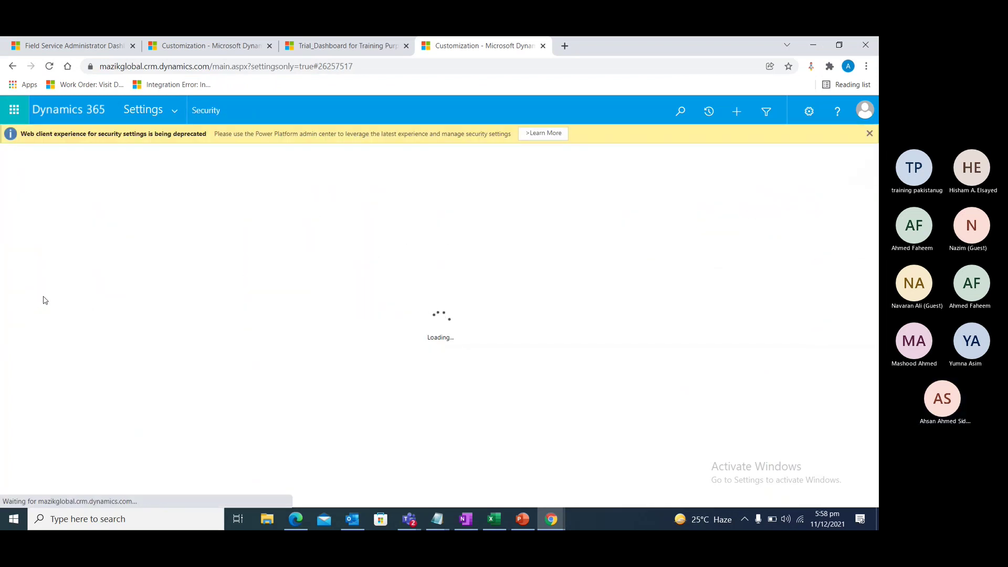
pyautogui.click(72, 284)
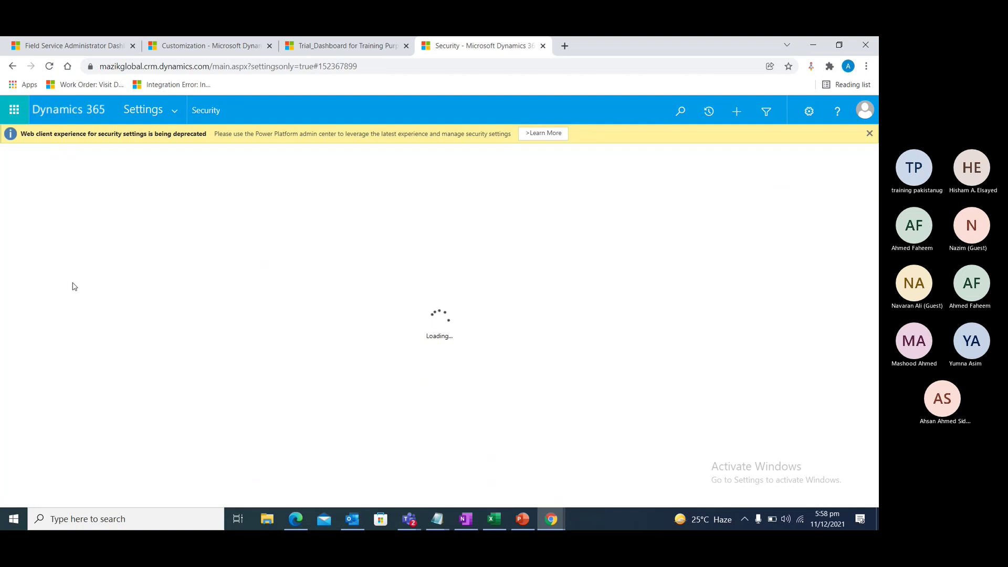
# Start a new field security profile and name it "Account Intern Role_Account Entity"
pyautogui.click(16, 170)
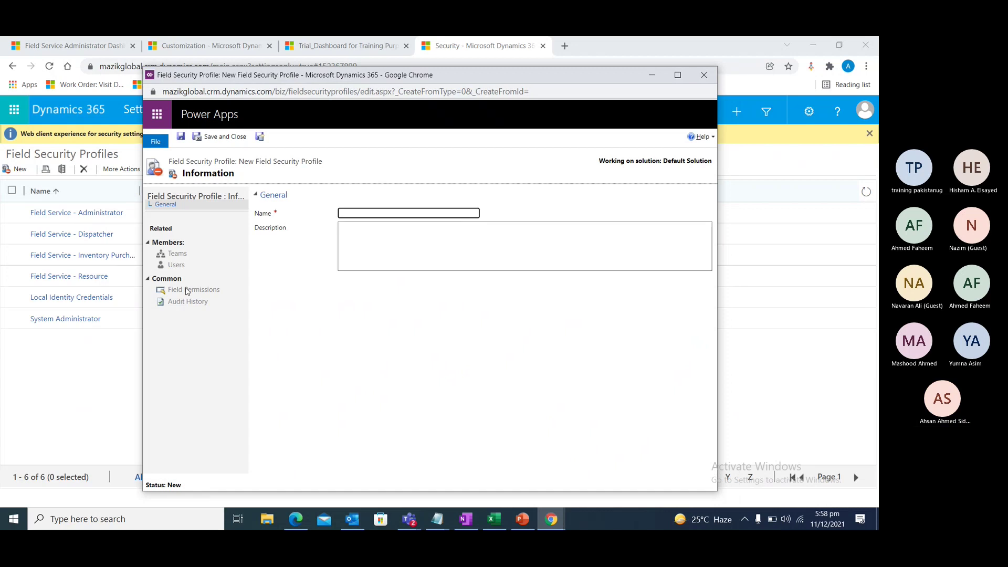
pyautogui.click(405, 213)
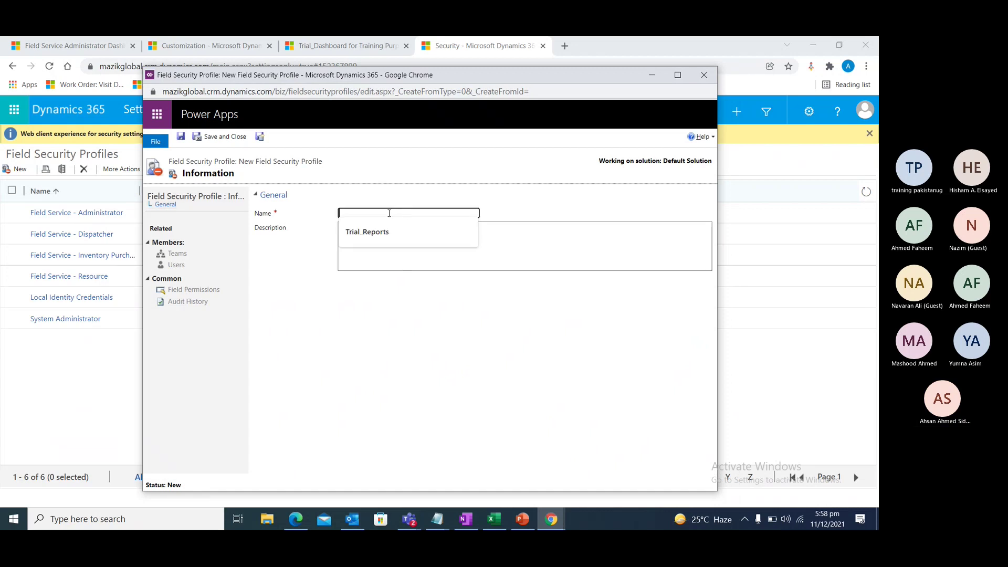
pyautogui.write('Accoun')
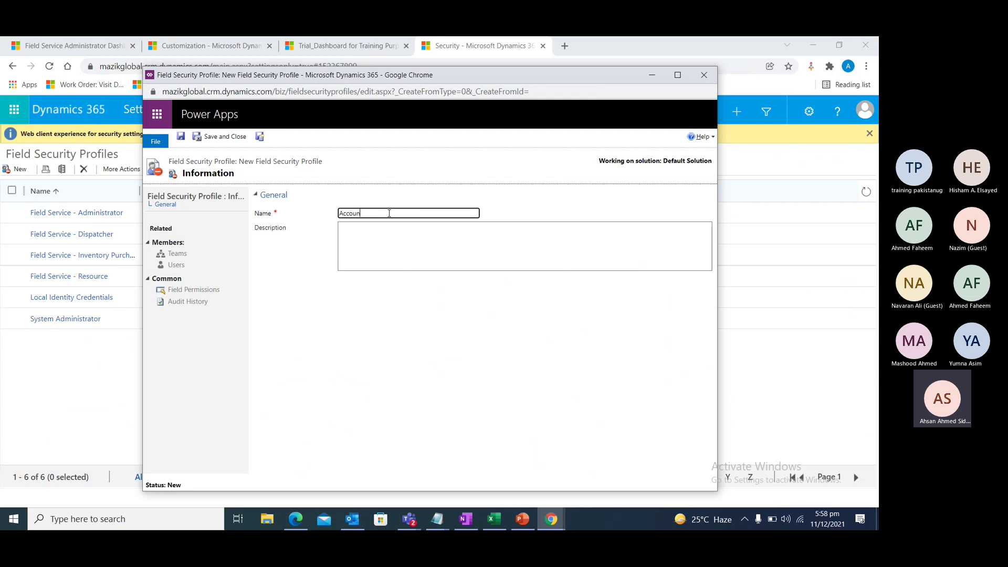
pyautogui.write('t Intern Role_')
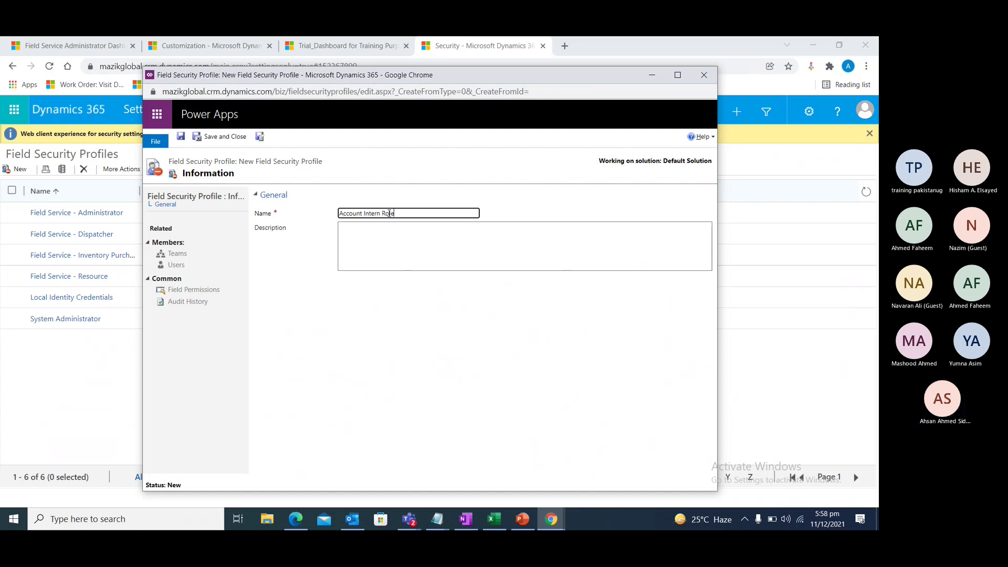
pyautogui.write('Accou')
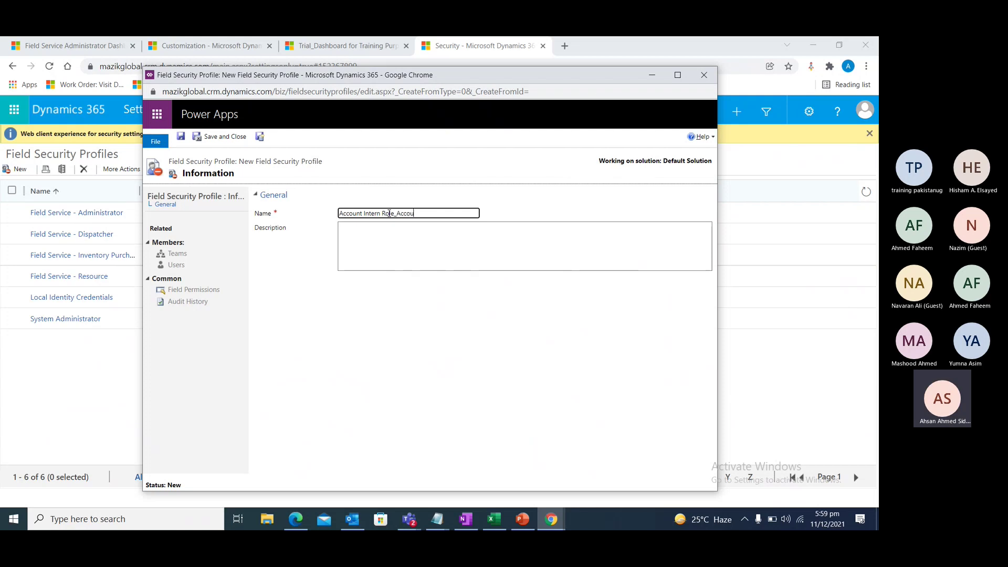
pyautogui.write('nt Entity')
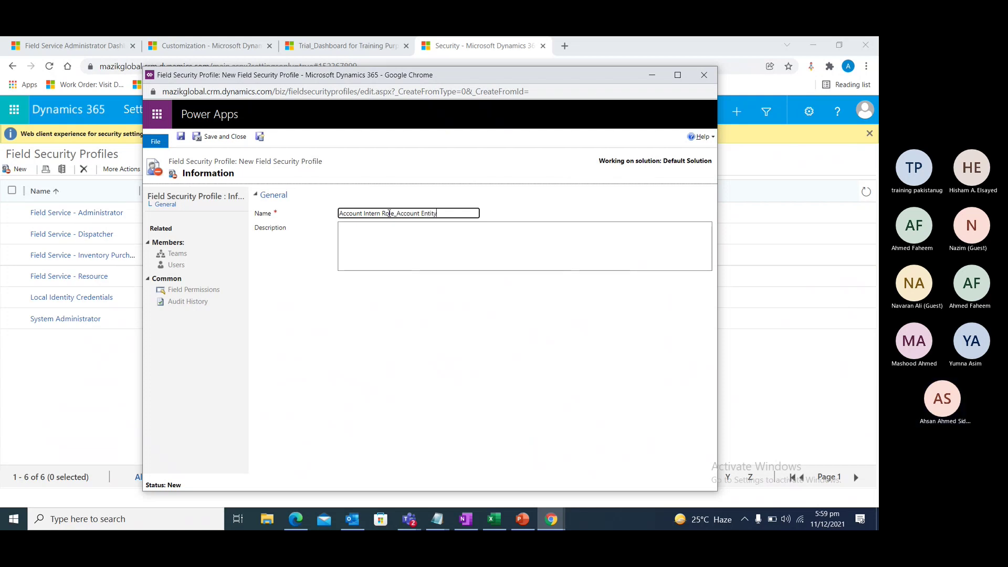
# Enter the profile description "Locking the Address 2: Fax field on Account for this role." and save the profile
pyautogui.click(350, 231)
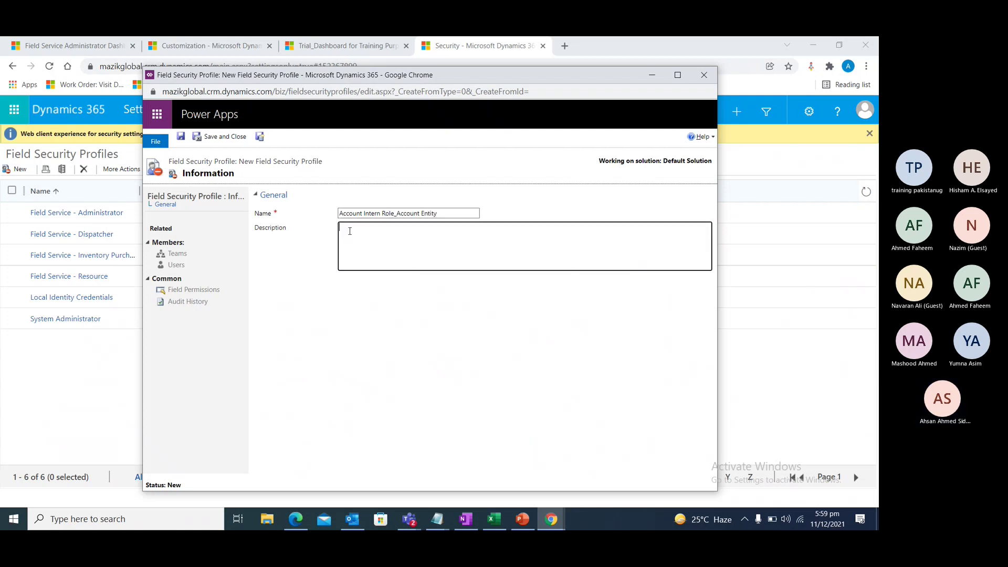
pyautogui.write('Locking ')
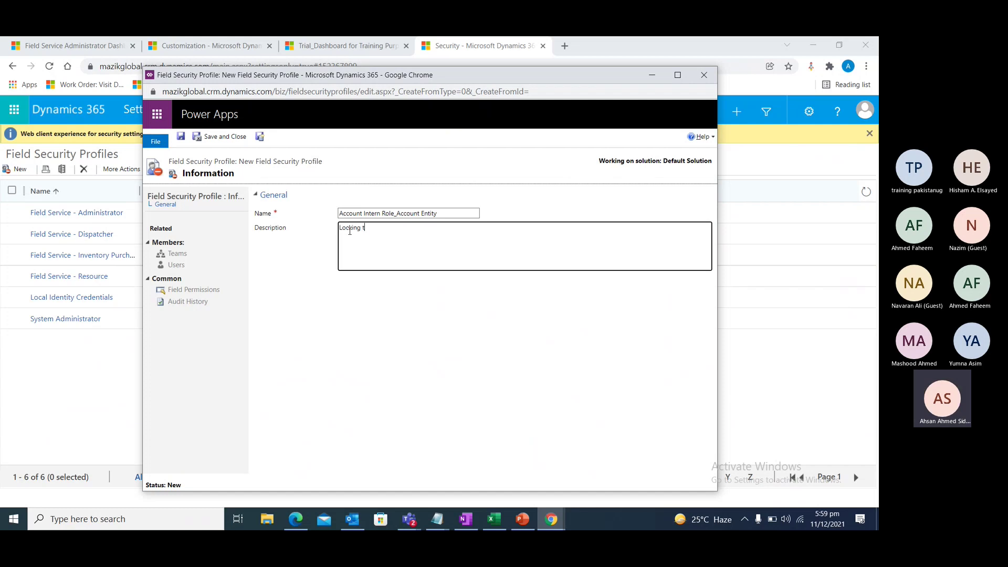
pyautogui.write('the')
pyautogui.write('Address 2: Fax')
pyautogui.write('field on Account for this role')
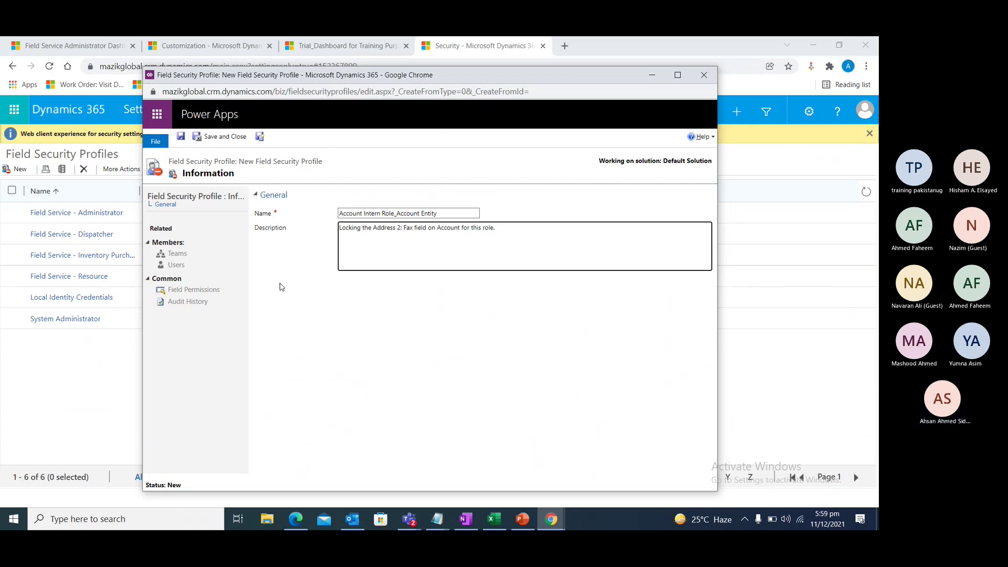
pyautogui.click(180, 137)
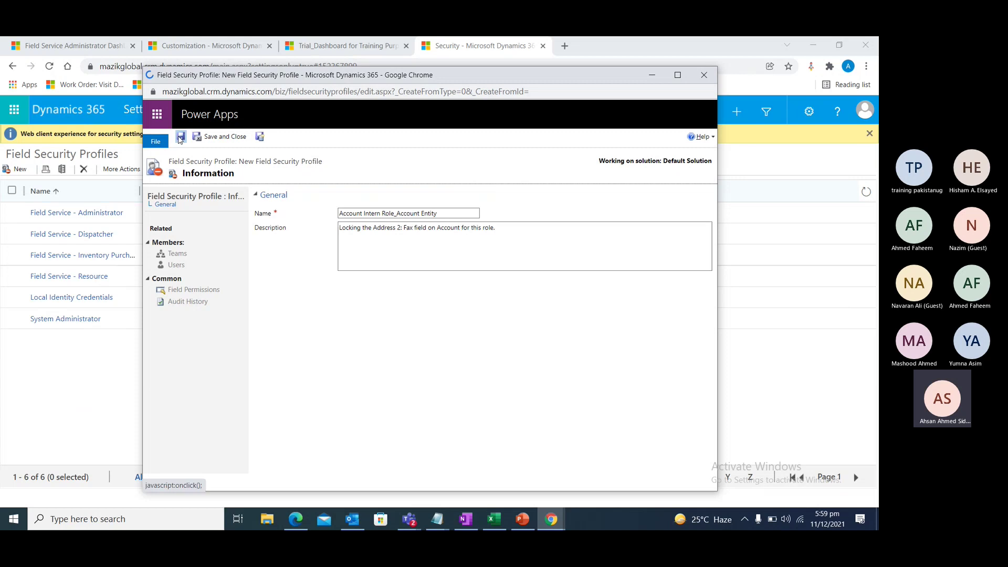
# In the profile's field permissions, set Allow Read to Yes for the Account field address2_fax
pyautogui.click(199, 289)
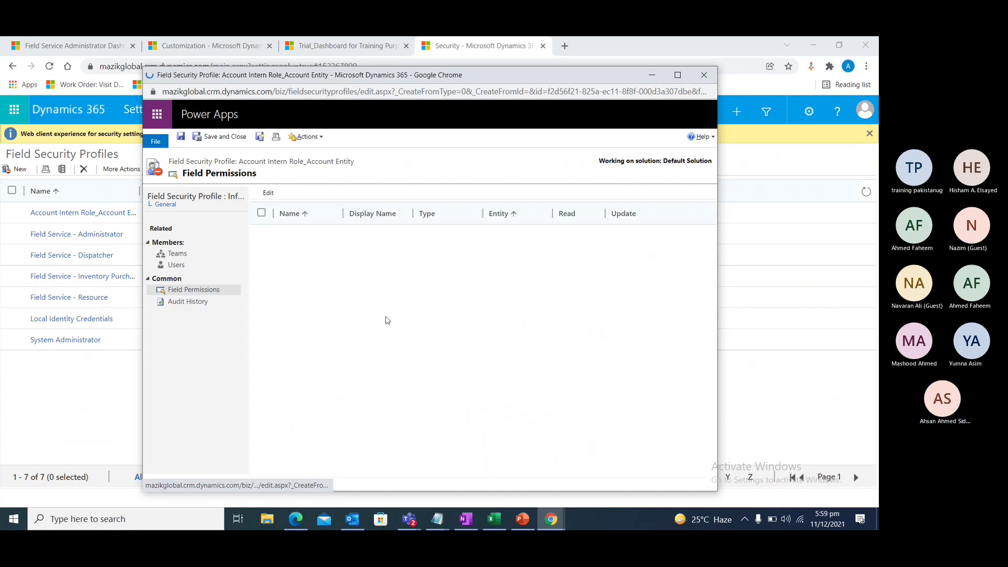
pyautogui.scroll(-6, 367, 323)
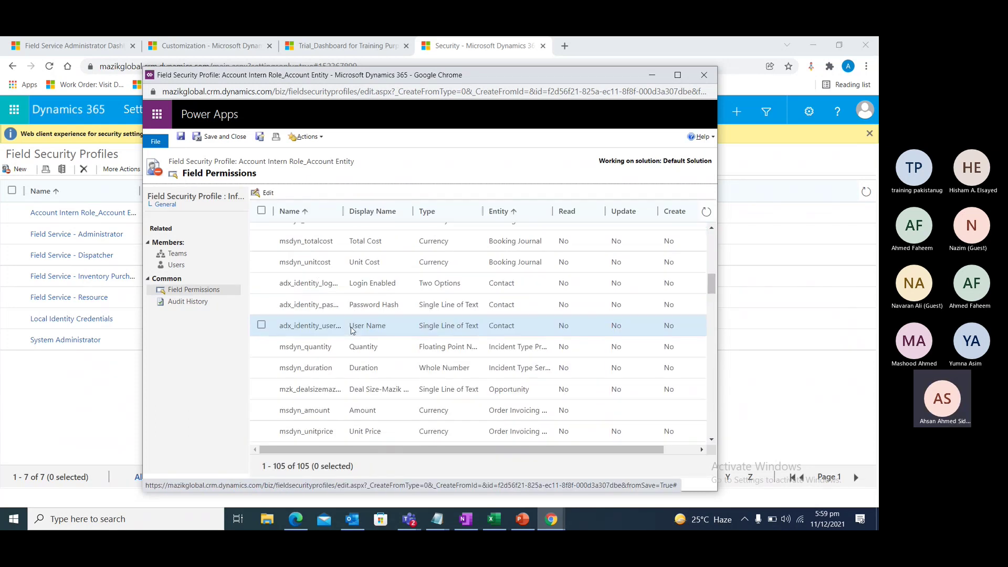
pyautogui.scroll(5, 355, 324)
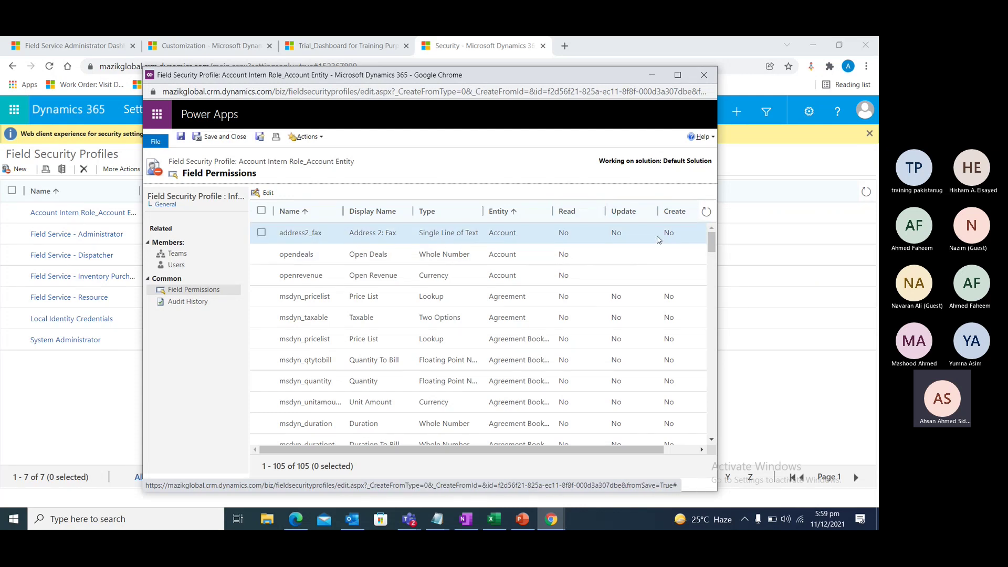
pyautogui.doubleClick(318, 233)
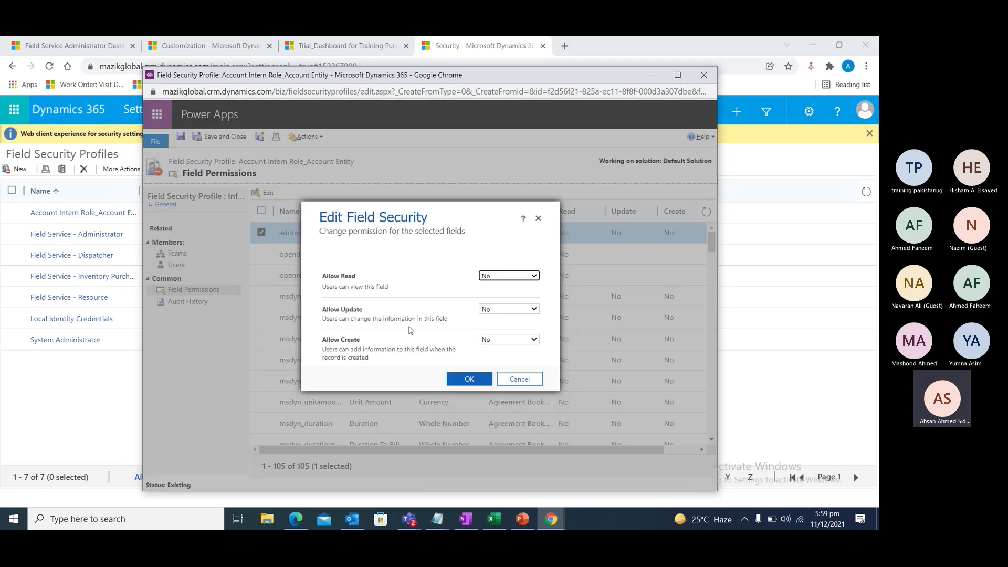
pyautogui.click(503, 278)
pyautogui.click(504, 292)
pyautogui.click(471, 379)
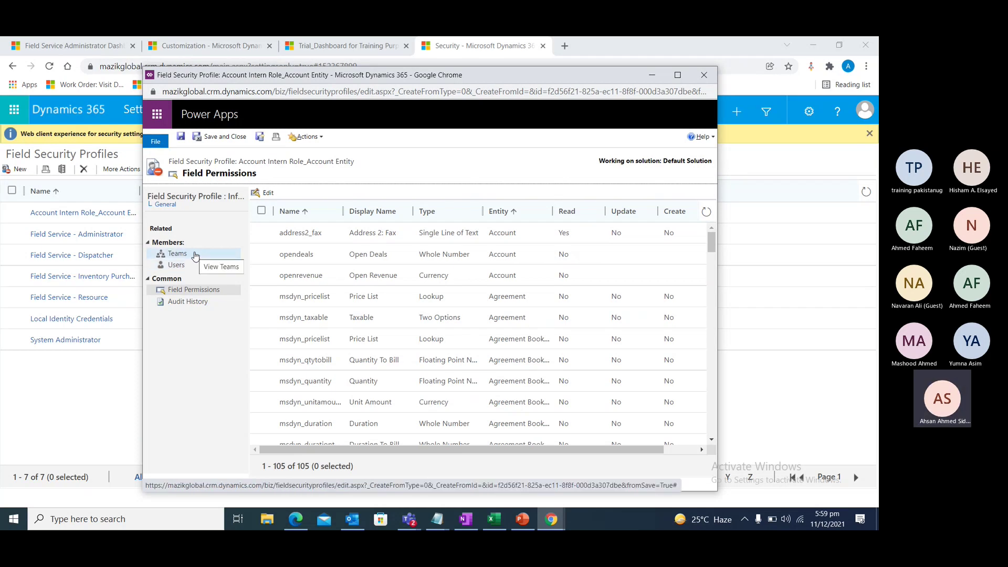
# Add the user listed directly below # AIBuilderProd as a member of the field security profile
pyautogui.click(176, 265)
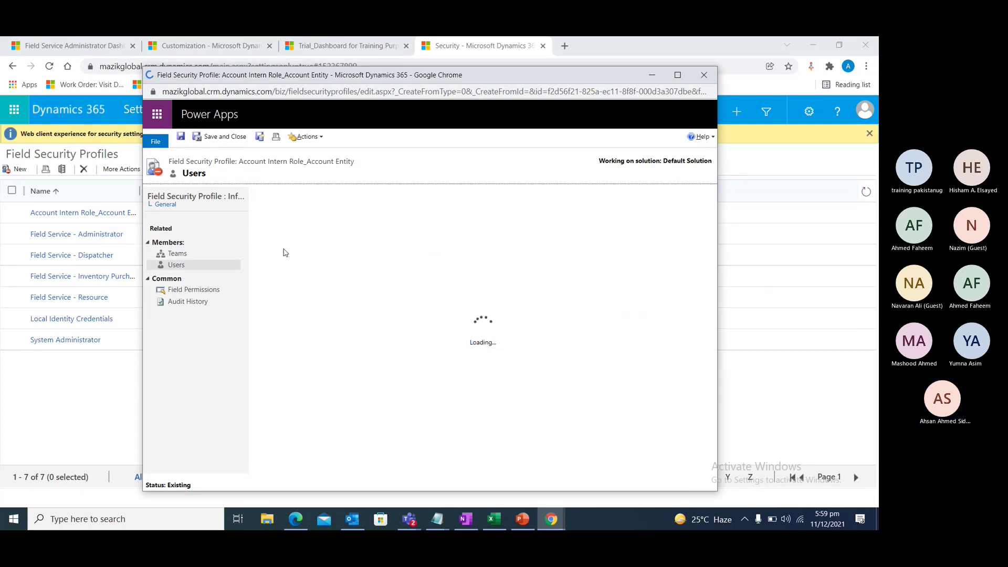
pyautogui.click(265, 210)
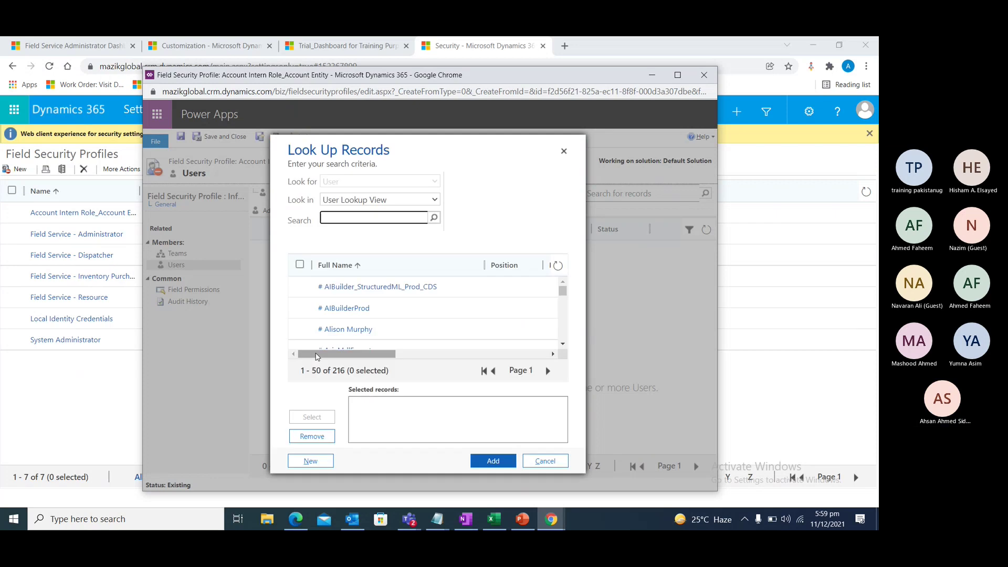
pyautogui.click(300, 307)
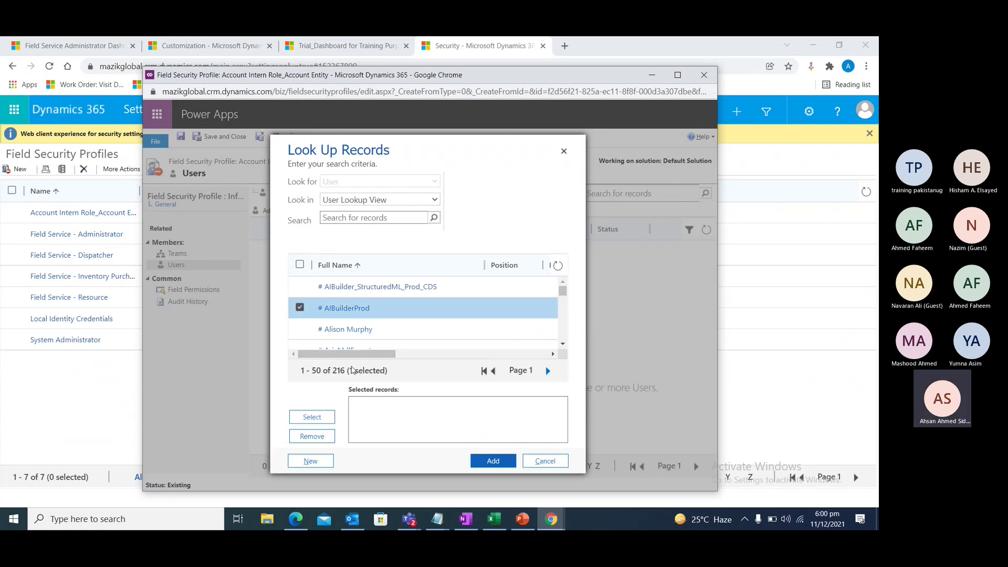
pyautogui.click(300, 330)
pyautogui.click(317, 416)
pyautogui.click(493, 461)
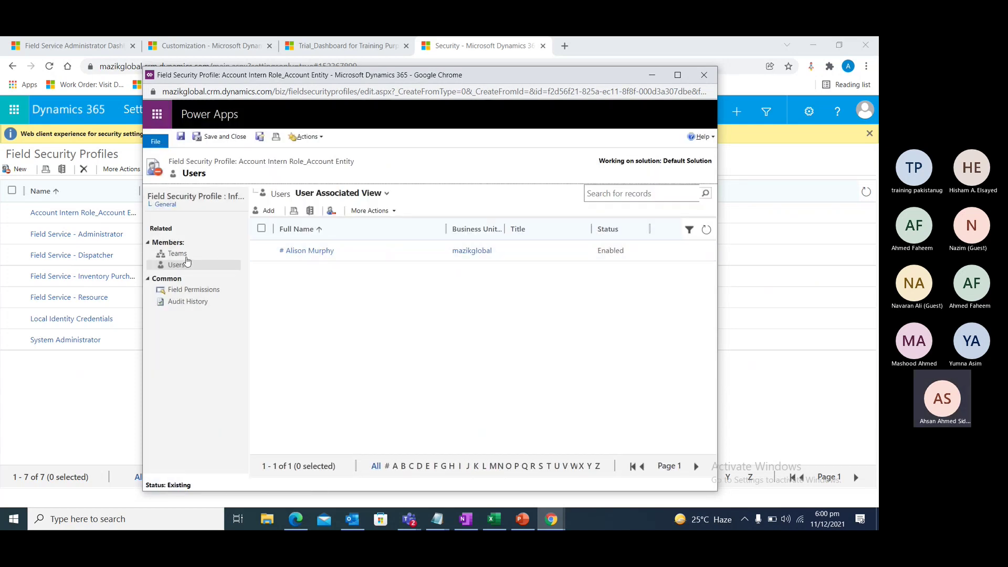
# Review the profile's teams and field permissions, and save and close the profile
pyautogui.click(188, 257)
pyautogui.click(192, 290)
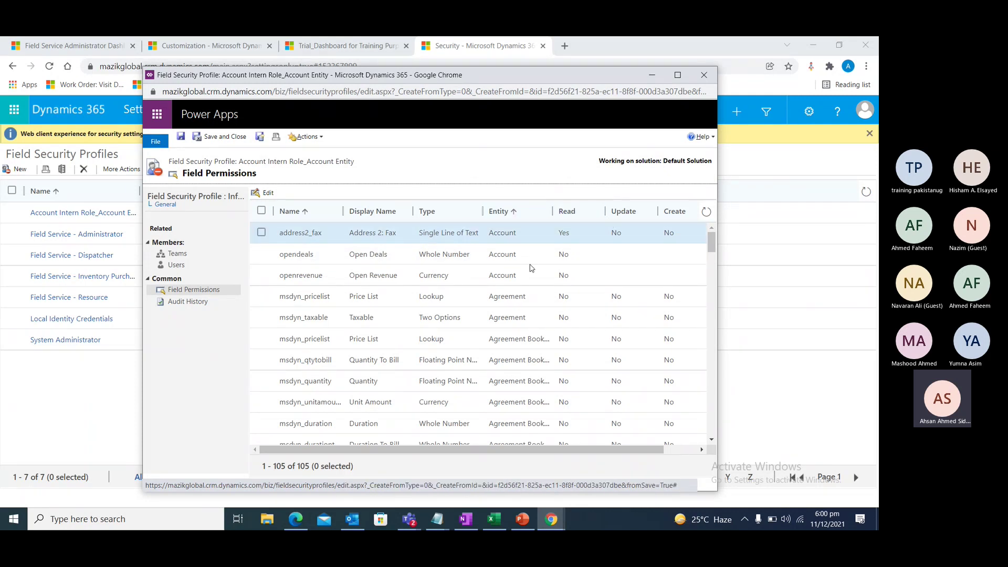
pyautogui.click(181, 139)
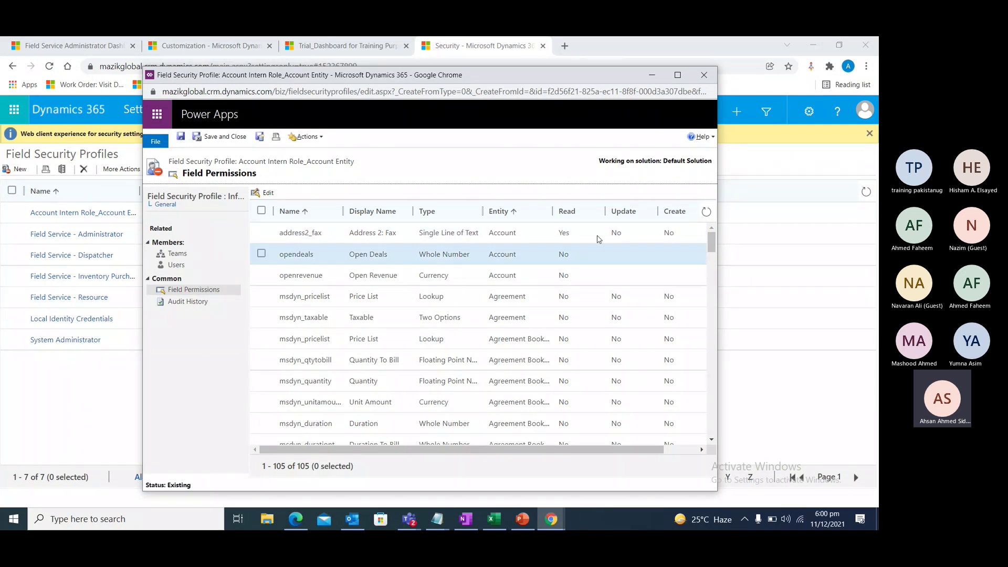
pyautogui.click(704, 75)
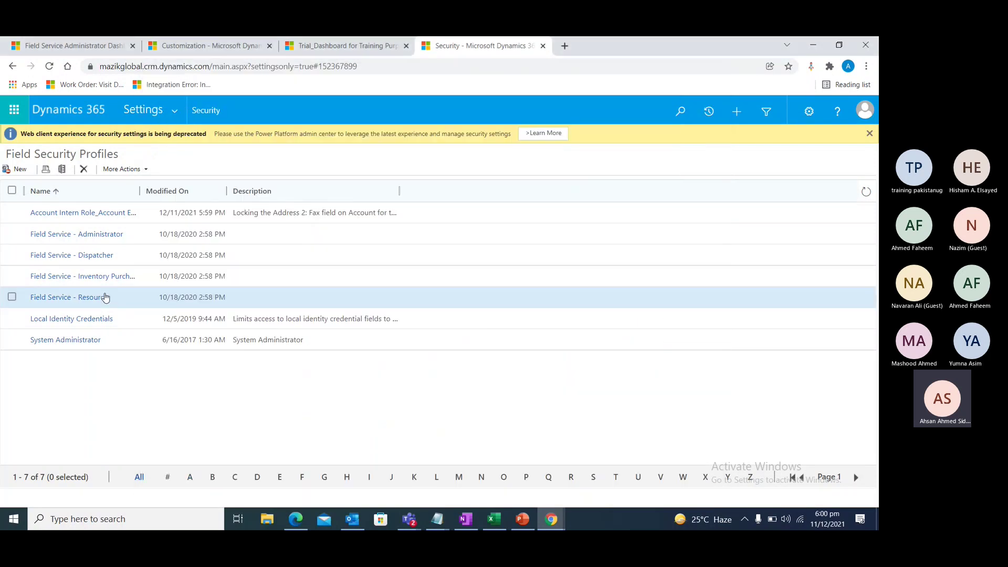
pyautogui.click(12, 297)
pyautogui.click(12, 277)
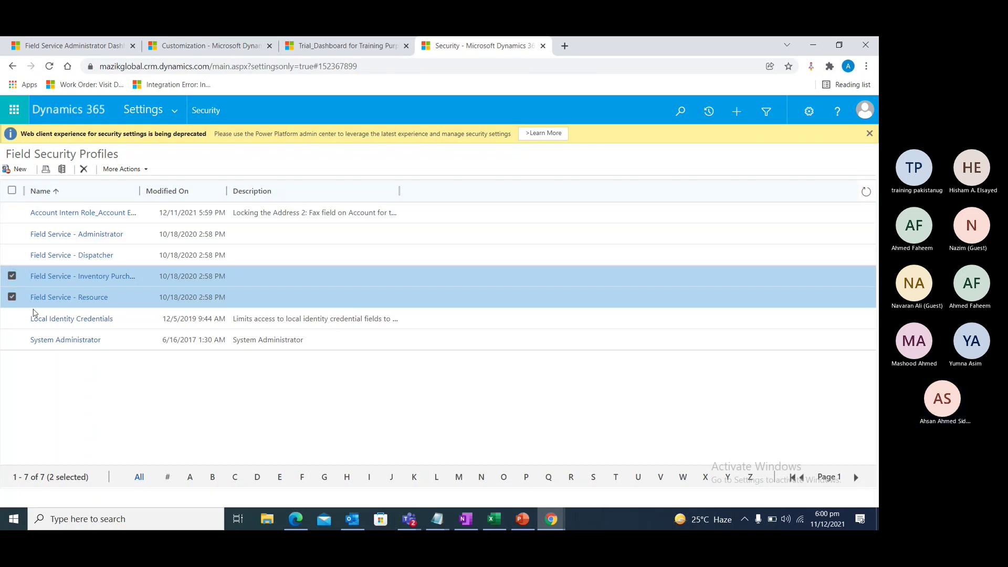
pyautogui.click(11, 297)
pyautogui.click(11, 276)
# Open the field permissions of the Field Service - Dispatcher field security profile
pyautogui.click(12, 256)
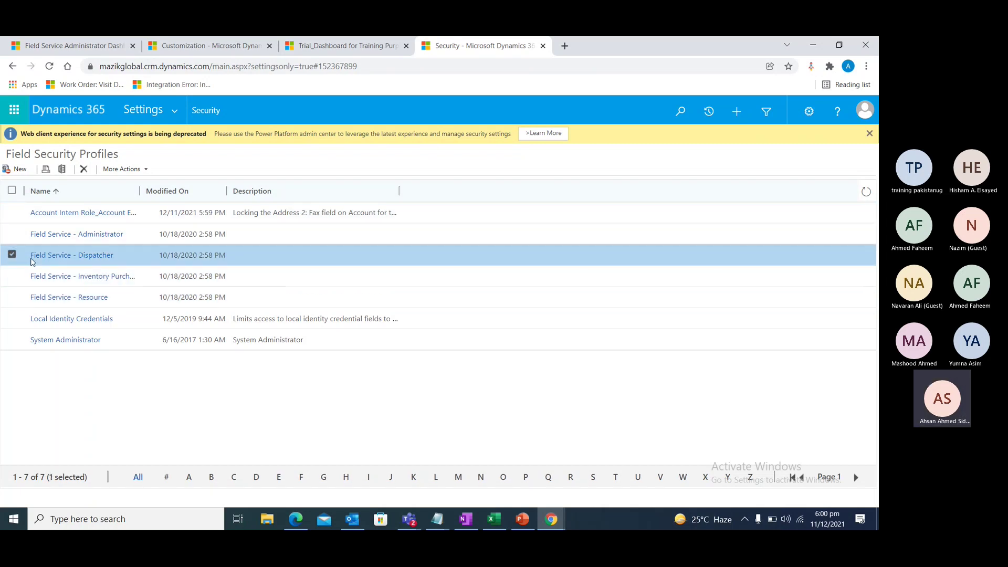
pyautogui.click(61, 256)
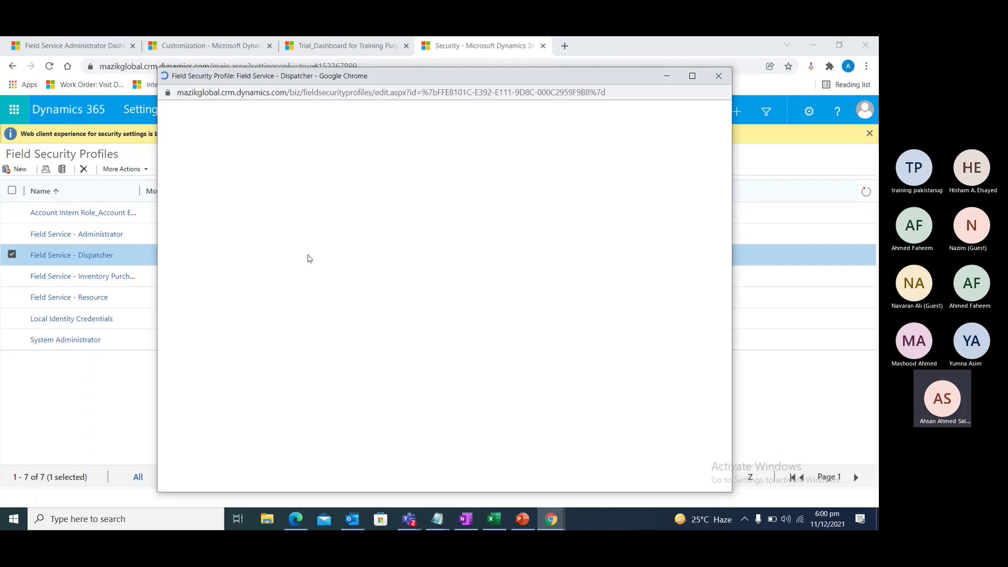
pyautogui.click(227, 293)
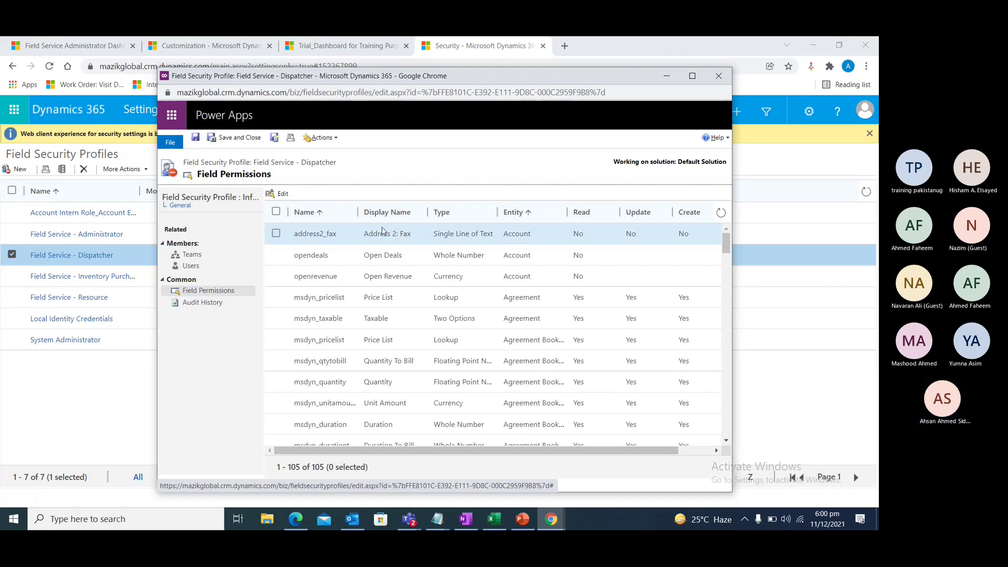
# Set Allow Read, Allow Update and Allow Create to Yes for the Account field address2_fax in this profile
pyautogui.doubleClick(338, 236)
pyautogui.click(521, 277)
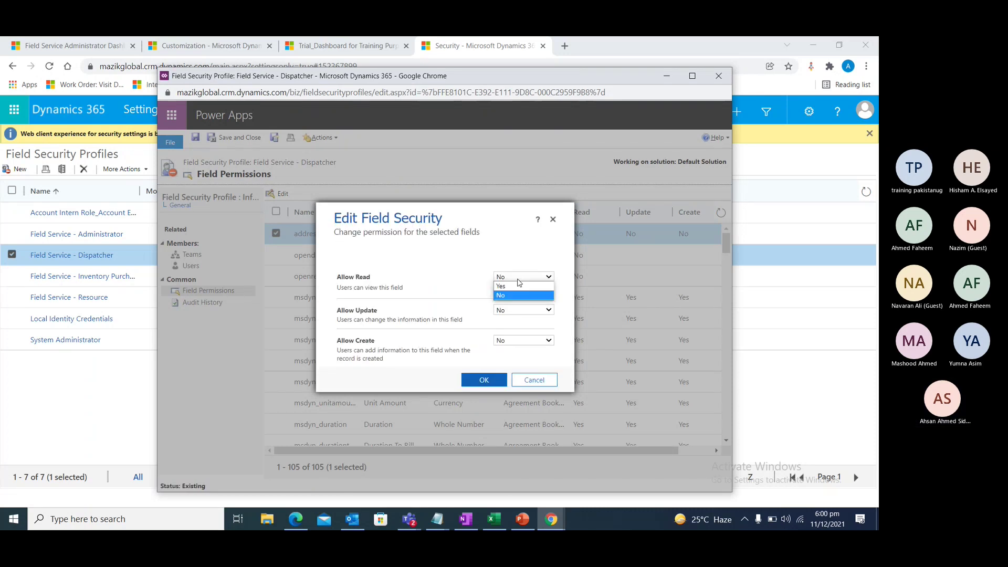
pyautogui.click(521, 286)
pyautogui.click(519, 311)
pyautogui.click(520, 319)
pyautogui.click(522, 340)
pyautogui.click(517, 350)
pyautogui.click(484, 380)
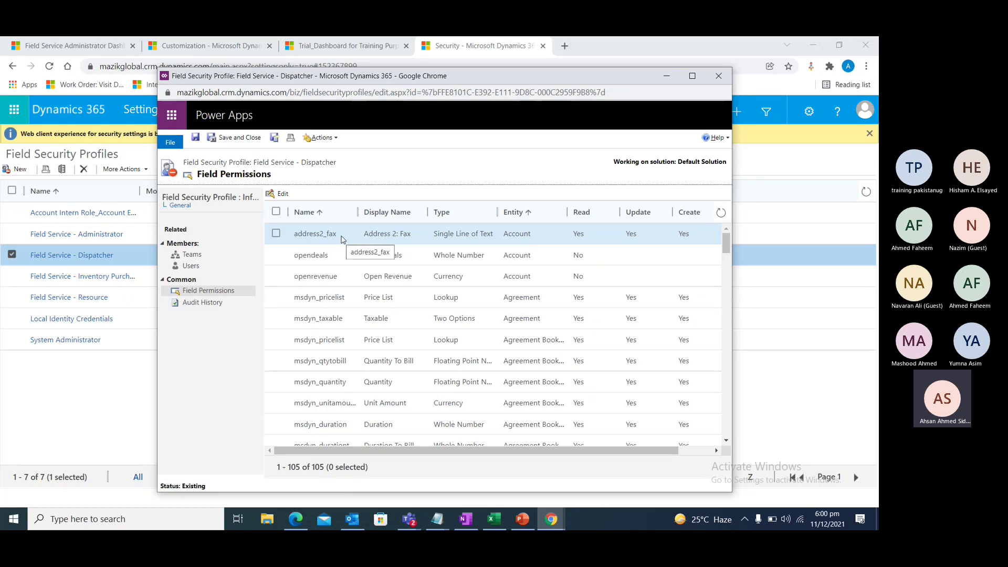
# Close the Field Service - Dispatcher profile and widen the Name column of the profile list to show full names
pyautogui.click(718, 77)
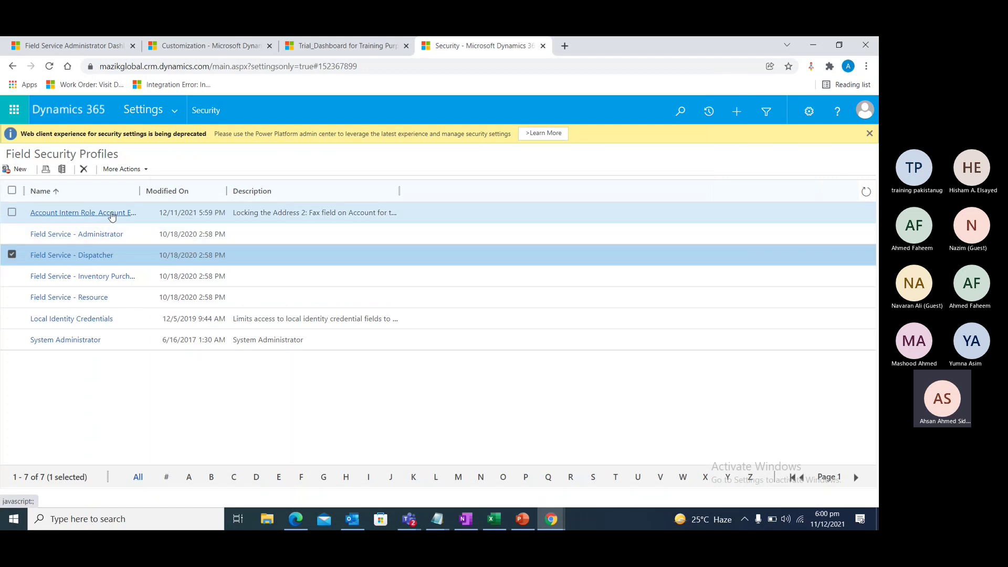
pyautogui.moveTo(140, 191); pyautogui.dragTo(351, 191)
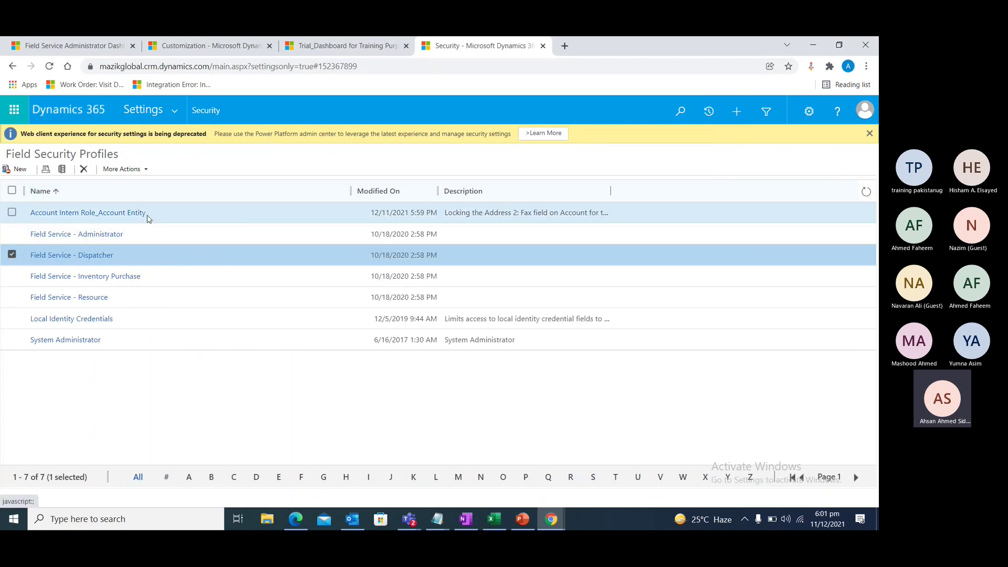
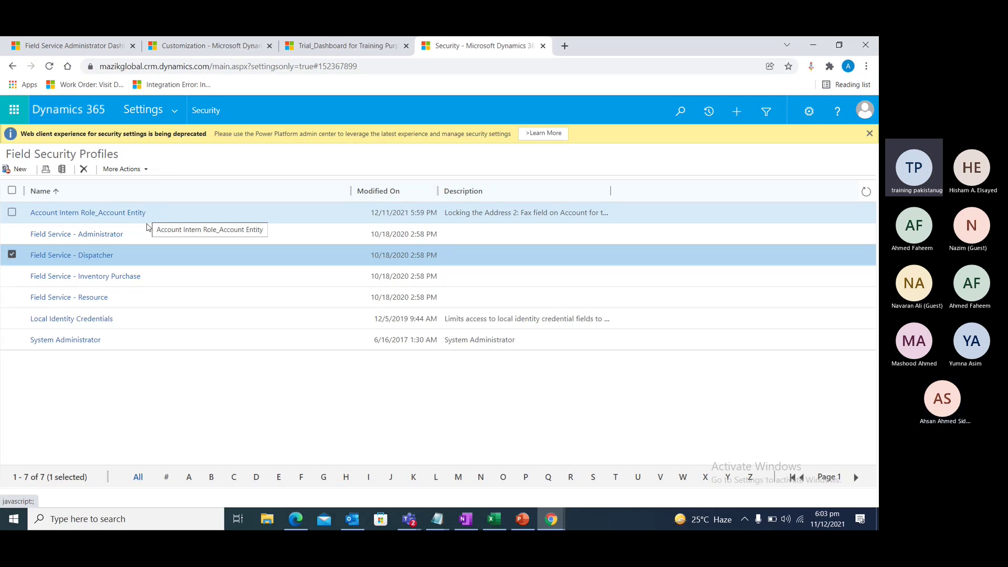
# Switch to the PowerPoint presentation, review the Audit Settings slide, and return to Dynamics 365 in the browser
pyautogui.click(523, 520)
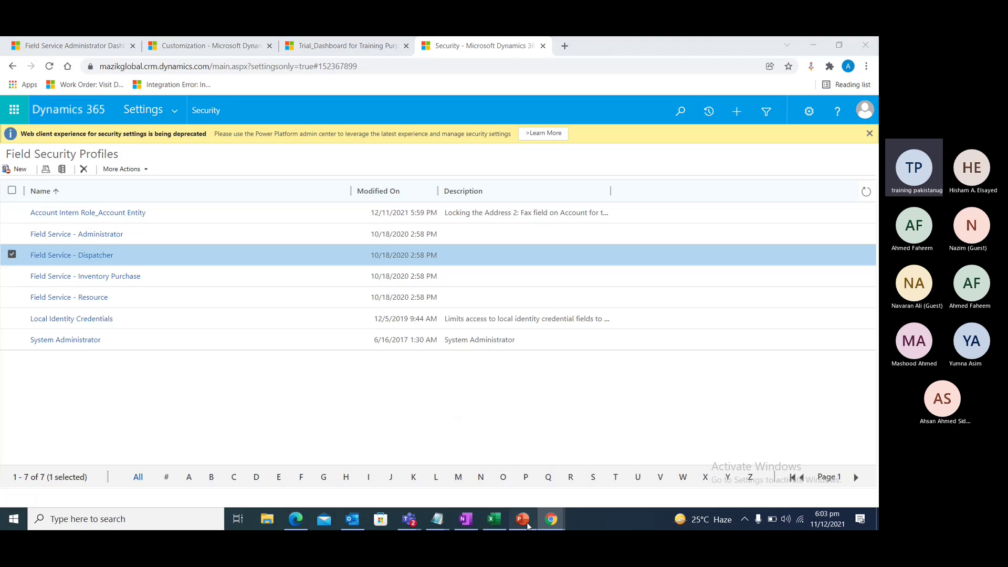
pyautogui.scroll(-3, 109, 396)
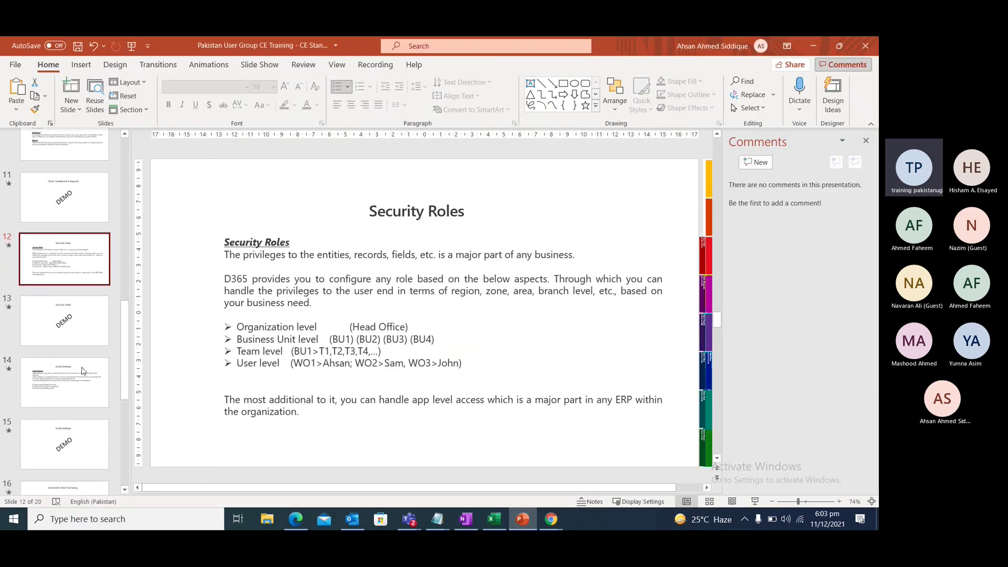
pyautogui.click(813, 46)
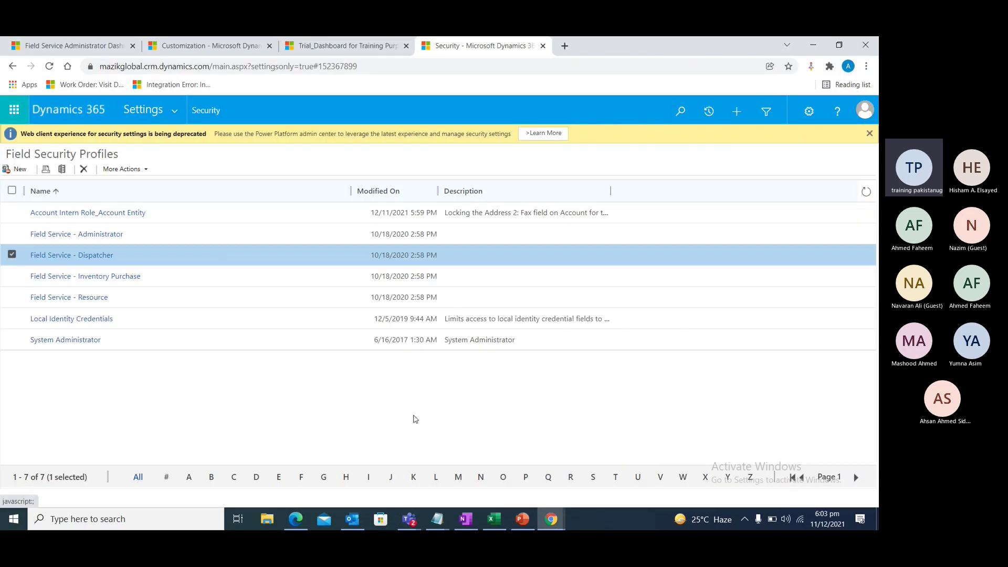
pyautogui.click(522, 518)
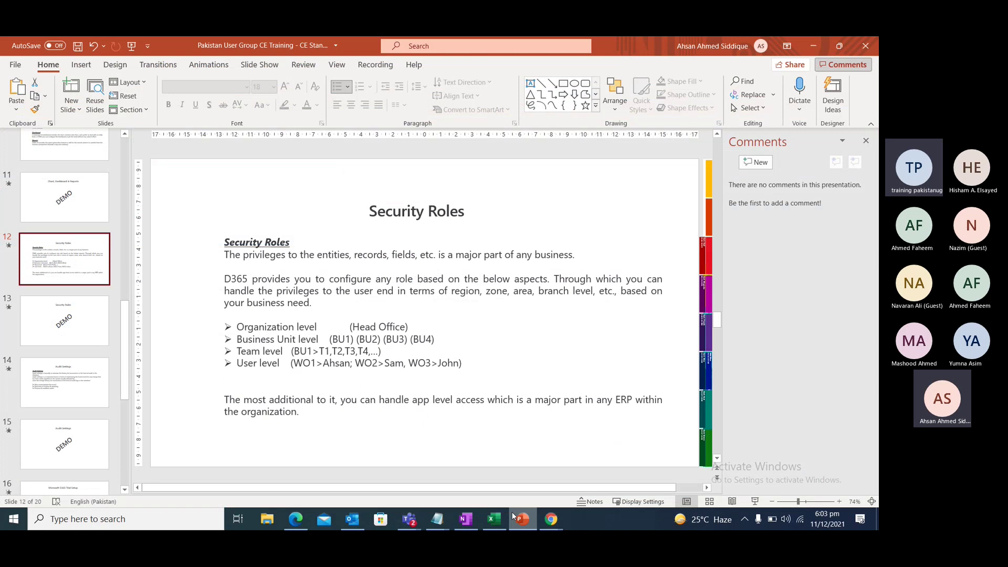
pyautogui.click(73, 383)
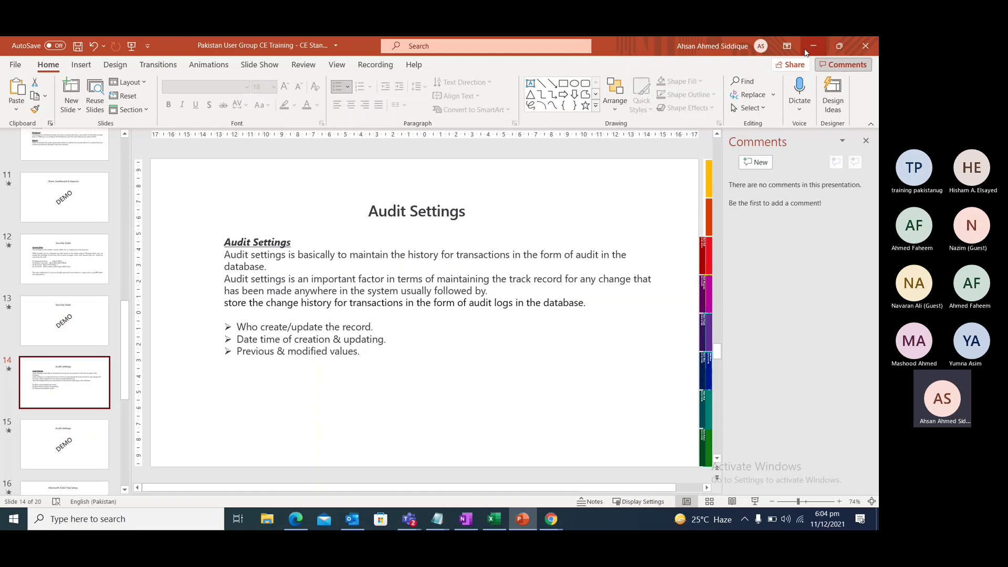
pyautogui.click(812, 47)
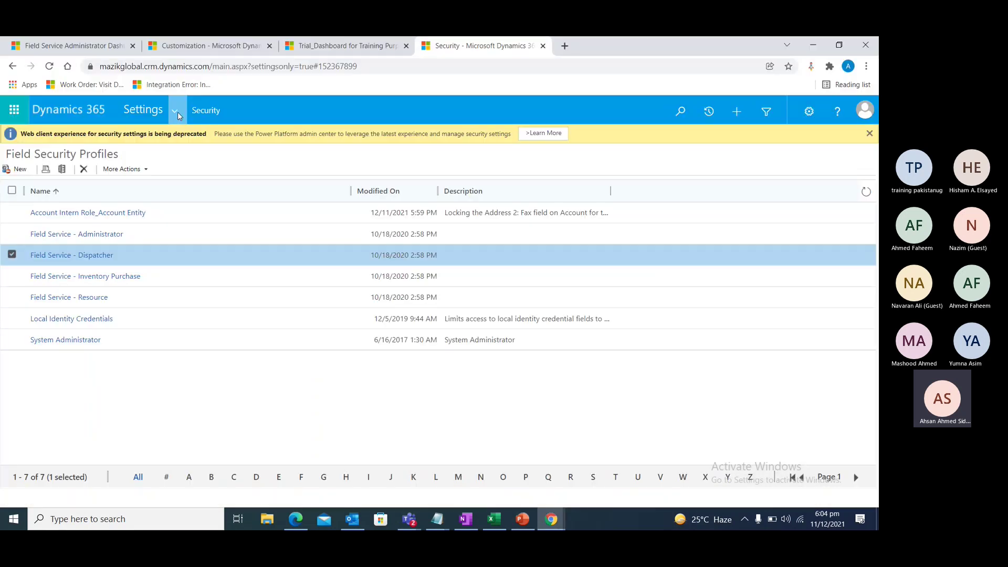
# Open Global Audit Settings from Auditing, try to turn off Start Auditing, and cancel out of the system settings
pyautogui.click(178, 111)
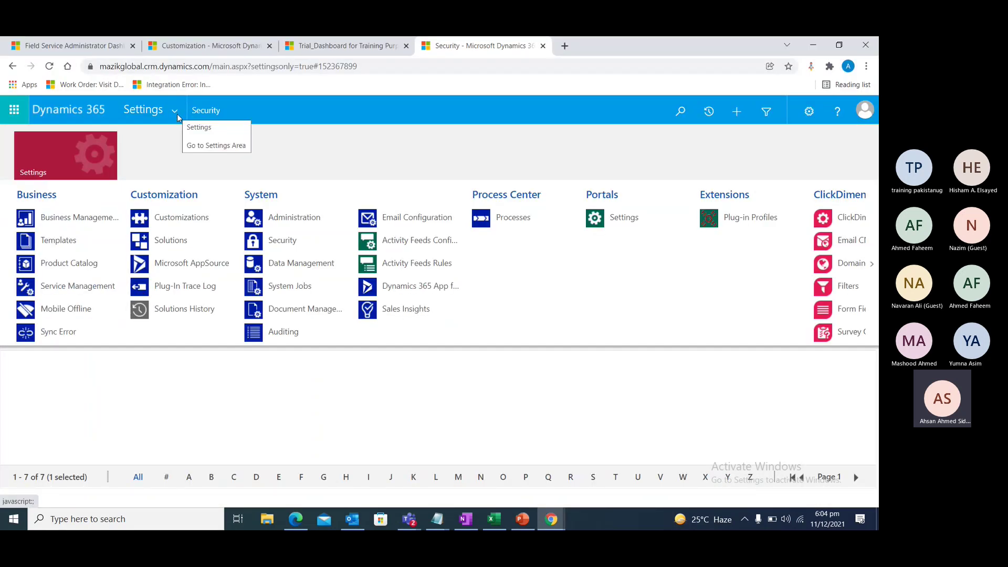
pyautogui.click(277, 334)
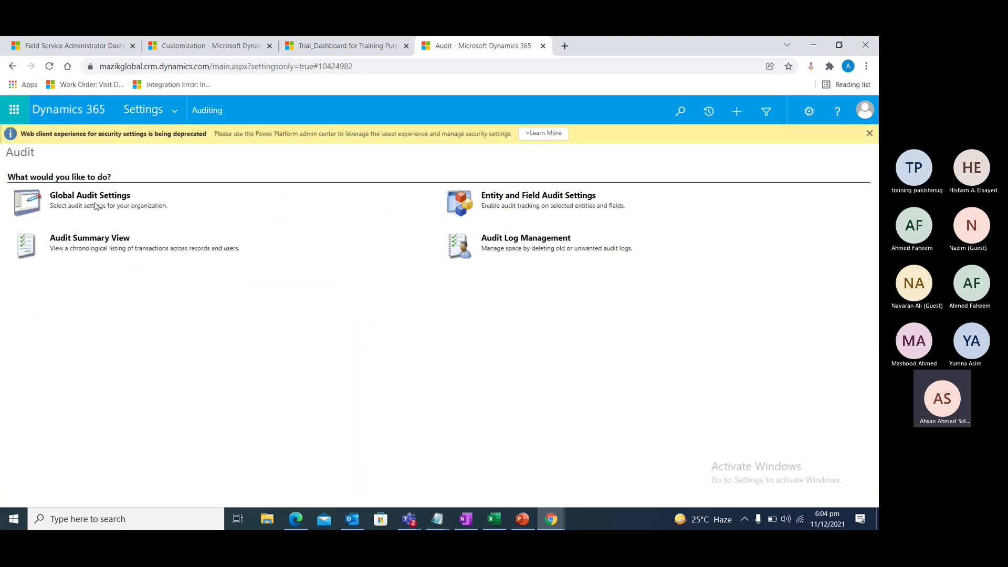
pyautogui.click(95, 200)
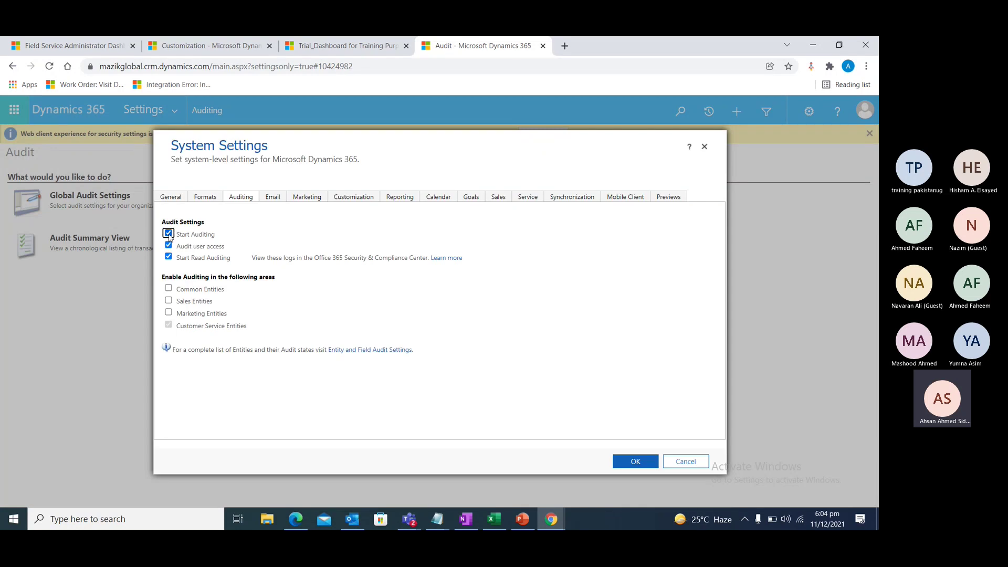
pyautogui.click(169, 235)
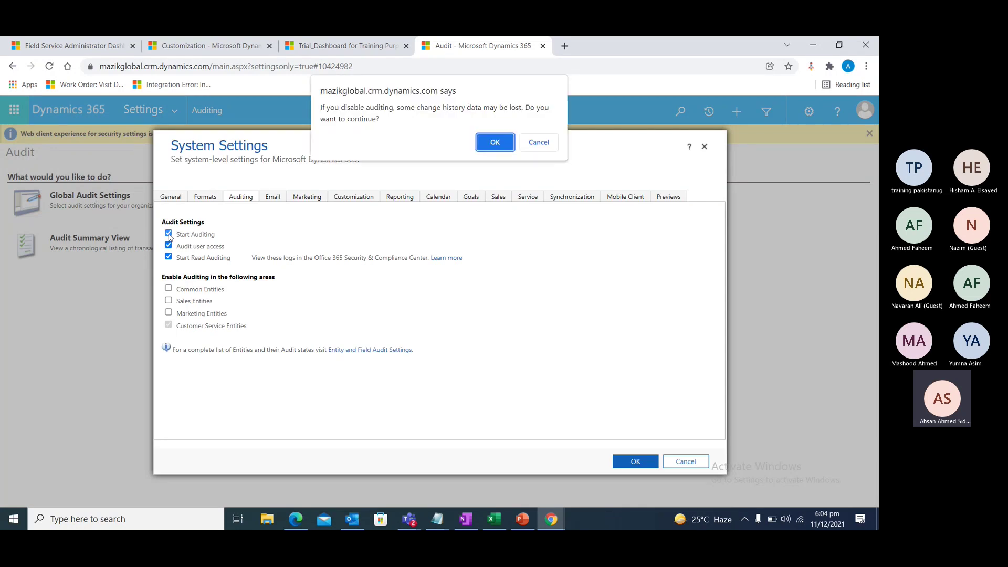
pyautogui.click(540, 142)
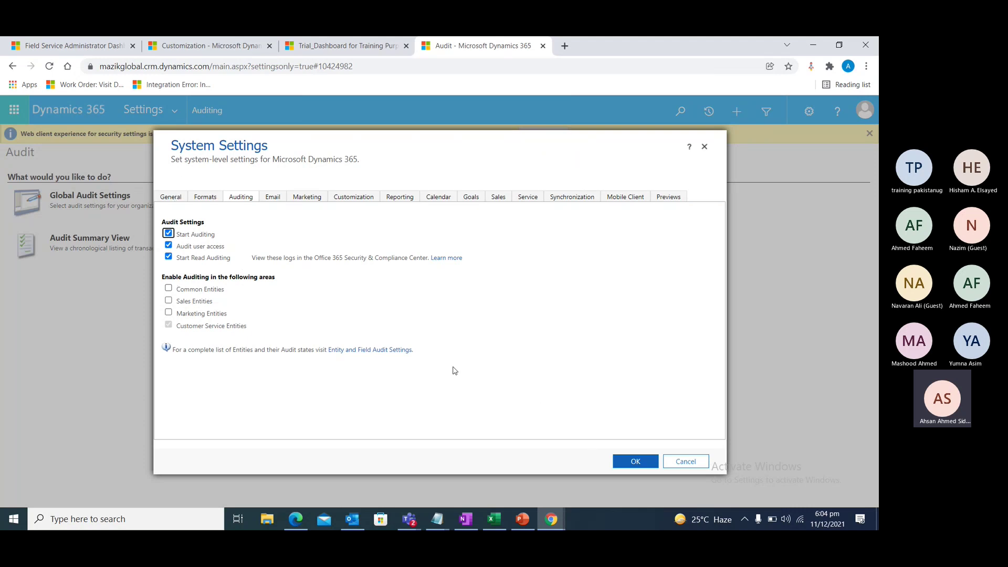
pyautogui.click(692, 462)
# Open the default solution from Customizations and display the Account entity's definition
pyautogui.click(176, 112)
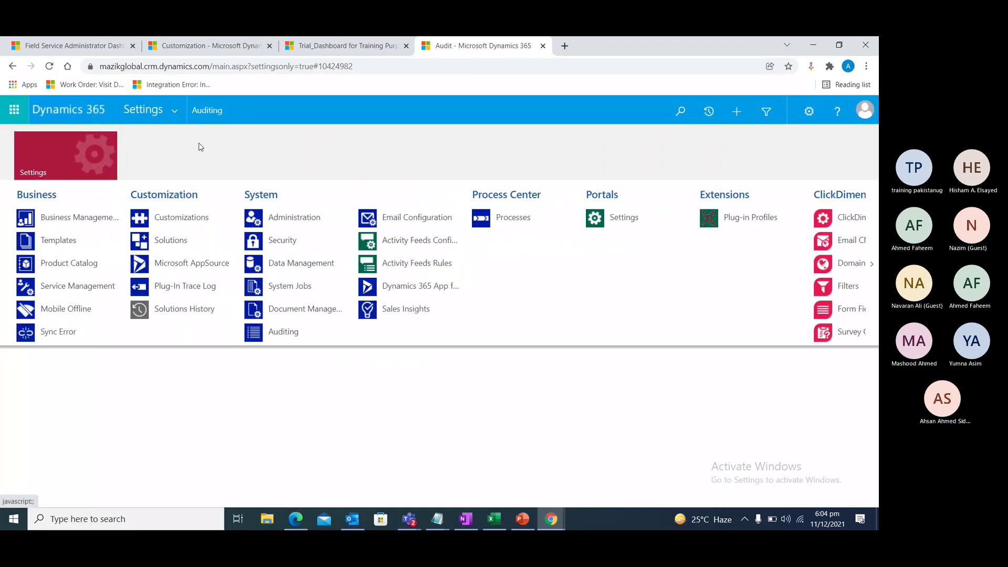
pyautogui.click(188, 225)
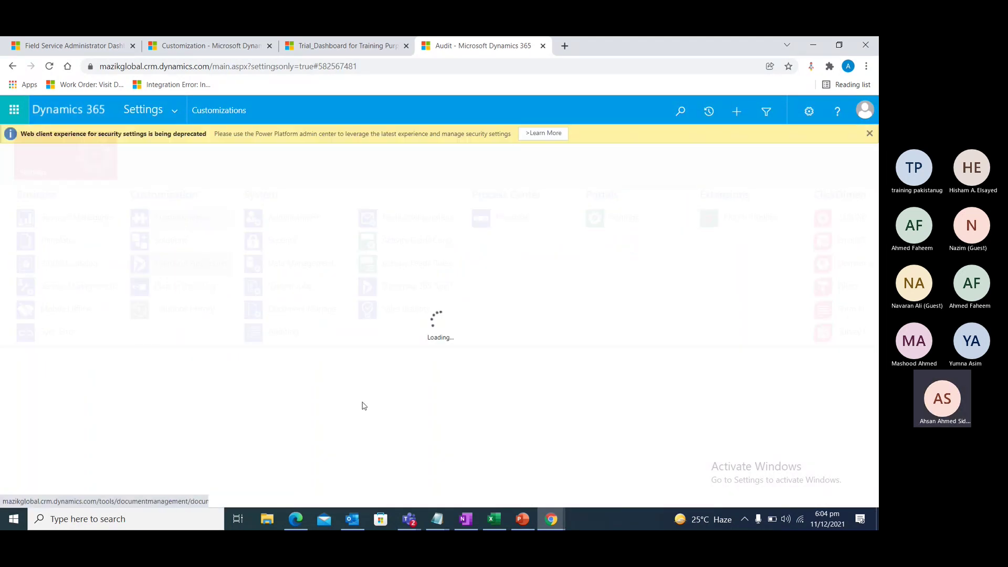
pyautogui.click(74, 198)
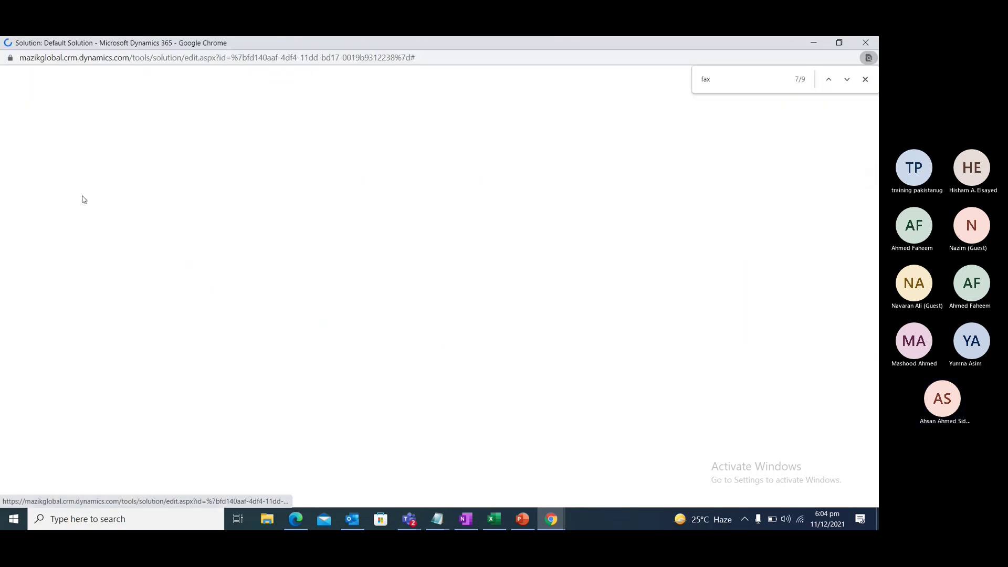
pyautogui.scroll(3, 32, 271)
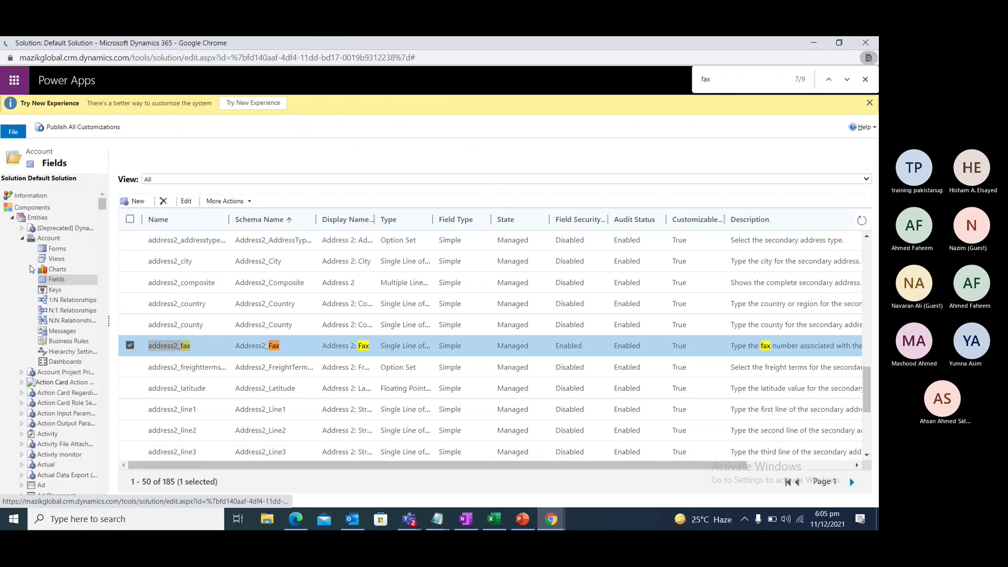
pyautogui.click(22, 239)
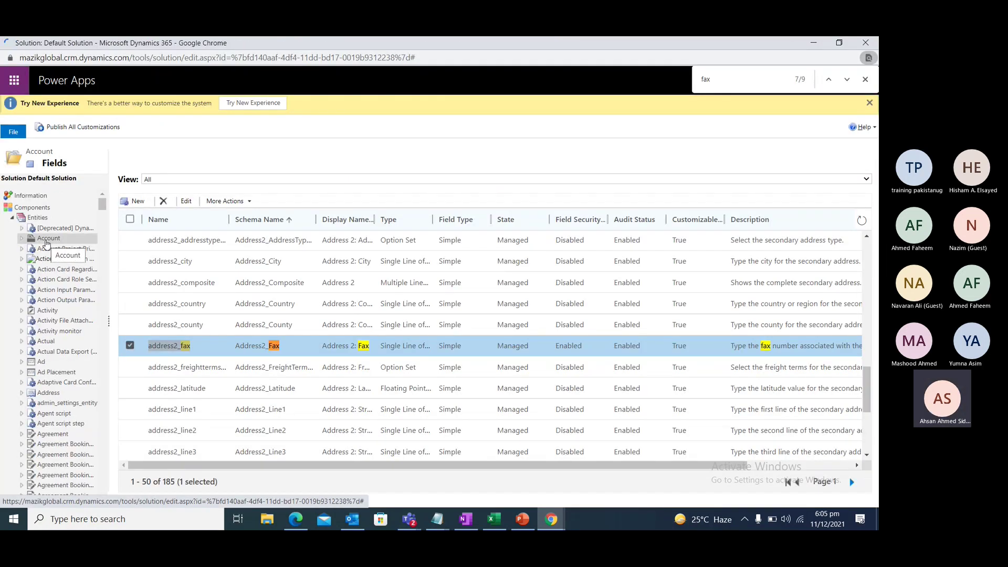
pyautogui.click(46, 240)
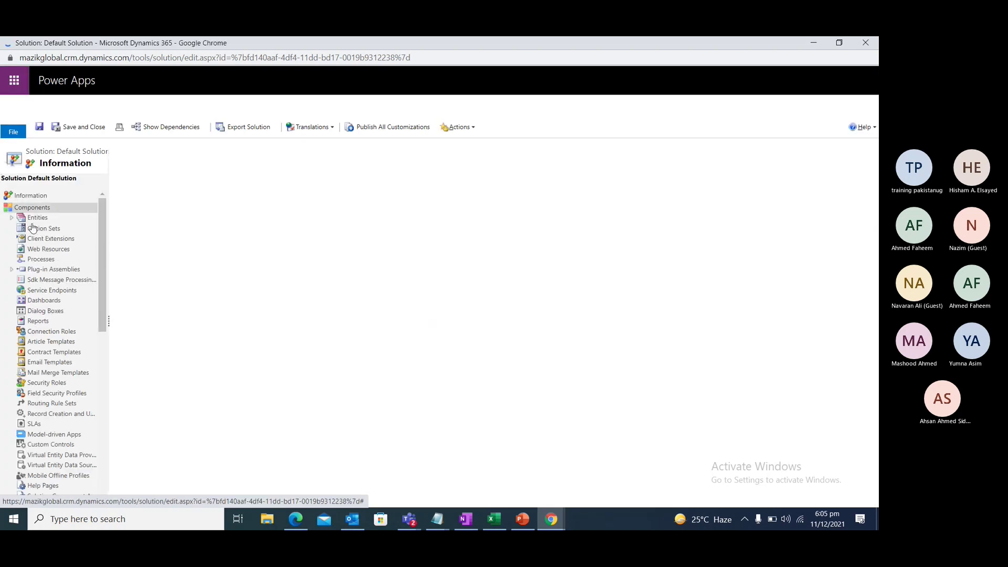
pyautogui.click(12, 219)
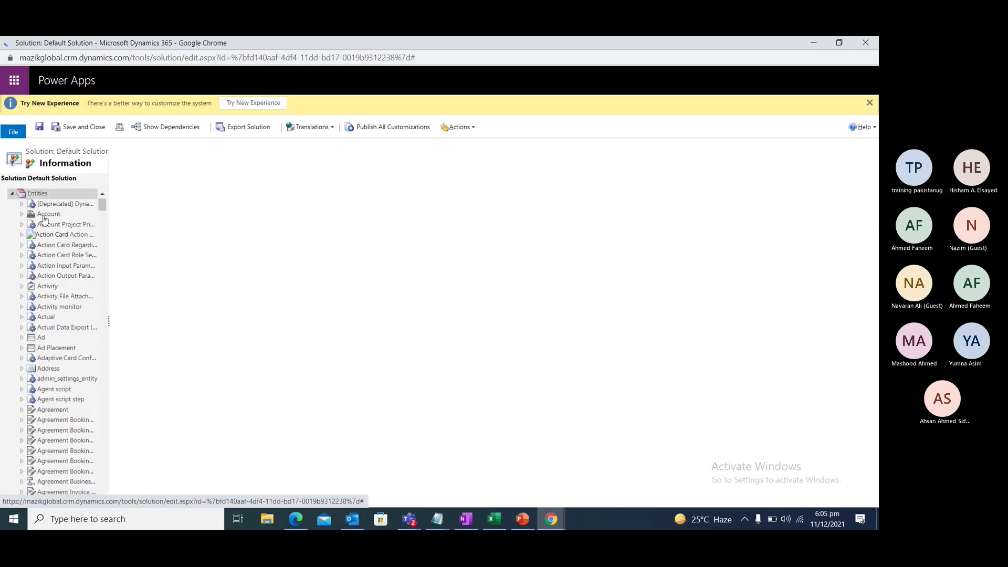
pyautogui.click(45, 216)
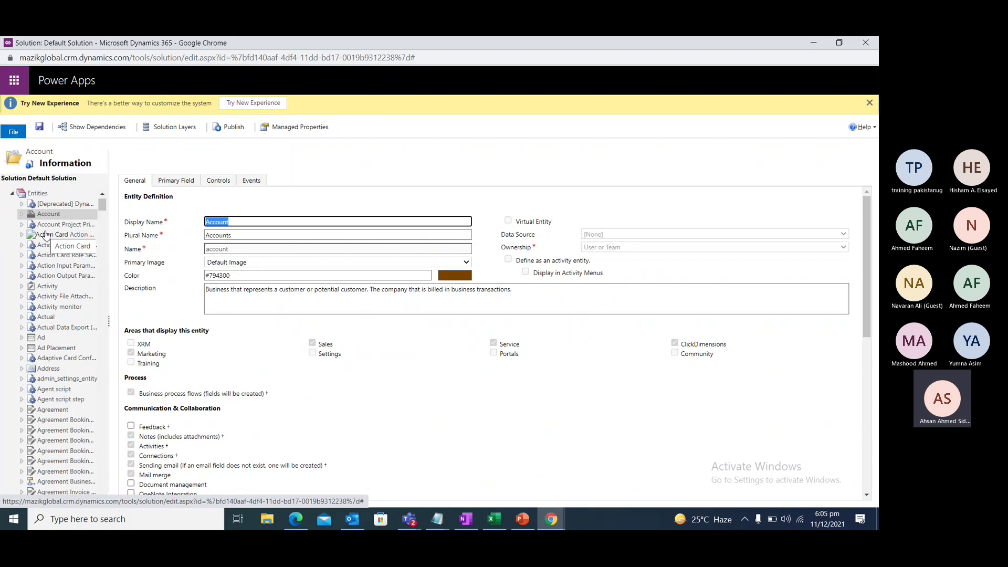
# Enable Auditing under Data Services for the Account entity and review its other general settings
pyautogui.scroll(-8, 46, 235)
pyautogui.scroll(-2, 214, 352)
pyautogui.scroll(-5, 214, 352)
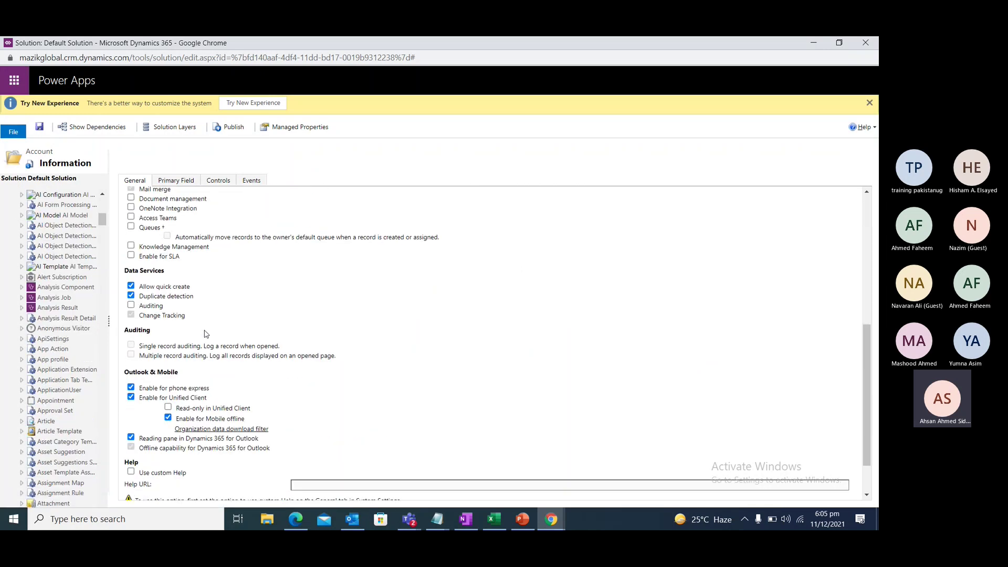
pyautogui.click(131, 305)
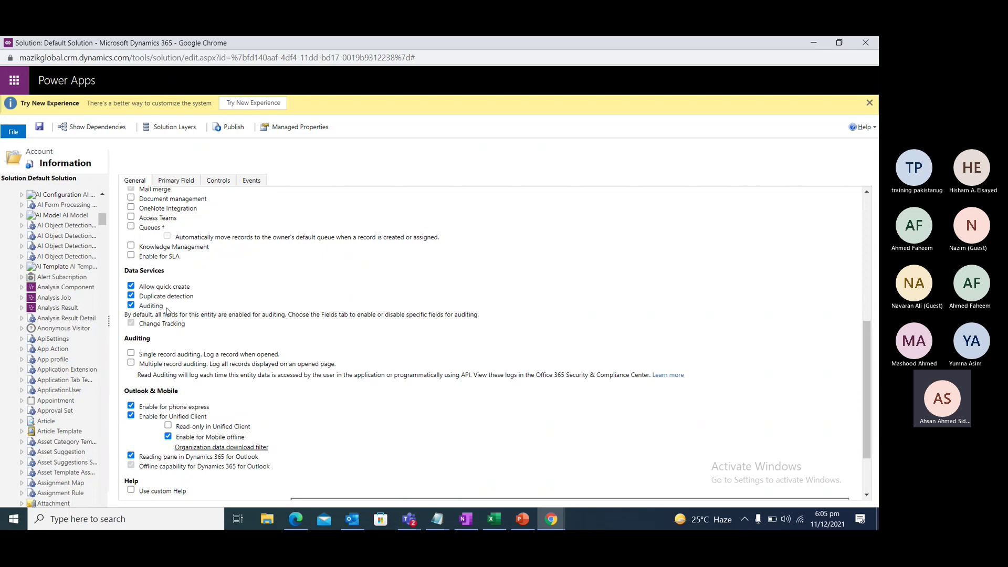
pyautogui.scroll(1, 169, 310)
pyautogui.scroll(4, 169, 311)
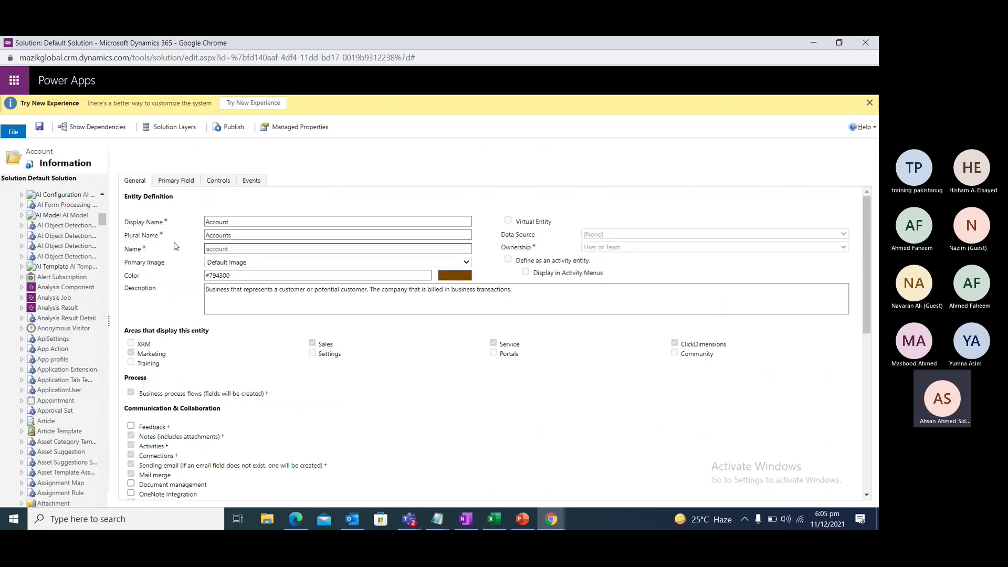
pyautogui.scroll(-4, 165, 207)
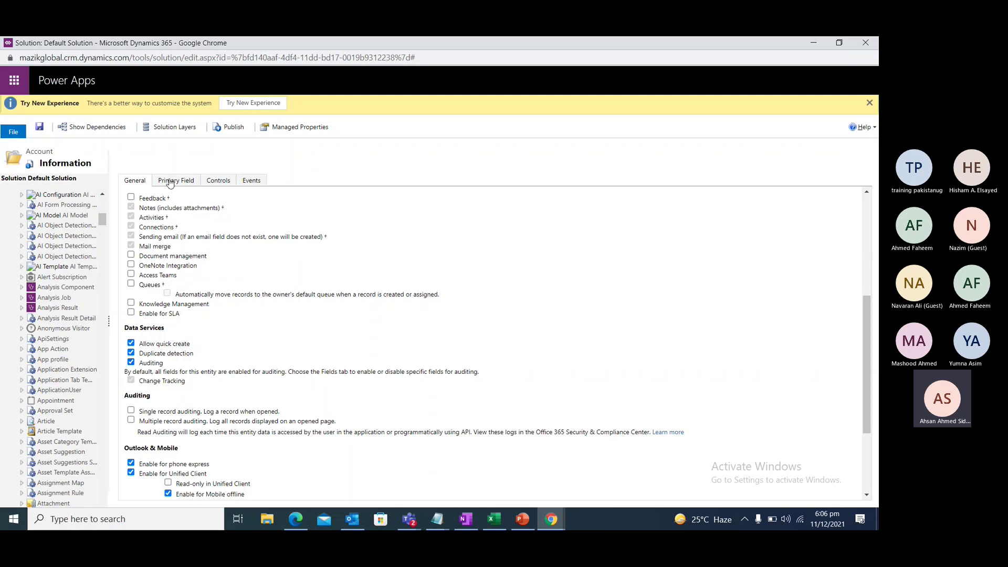
pyautogui.scroll(3, 122, 265)
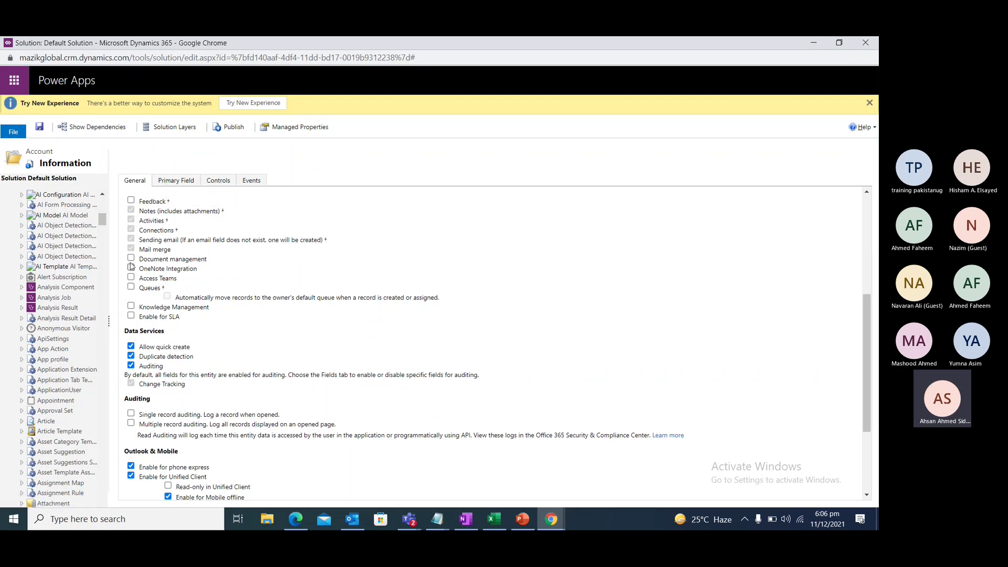
pyautogui.scroll(8, 79, 245)
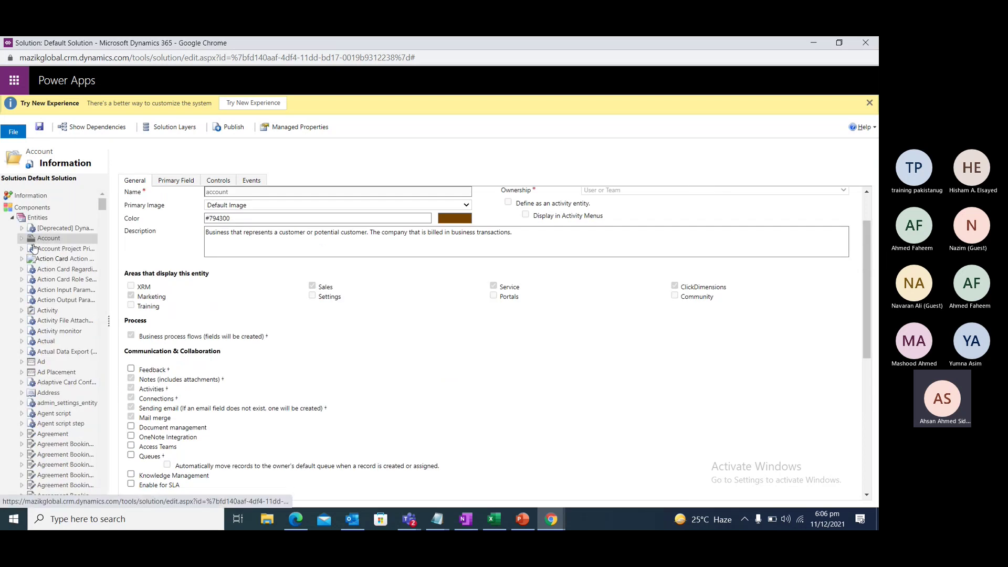
# Expand the Account entity's components, stay on its definition page, and save the entity changes
pyautogui.click(22, 239)
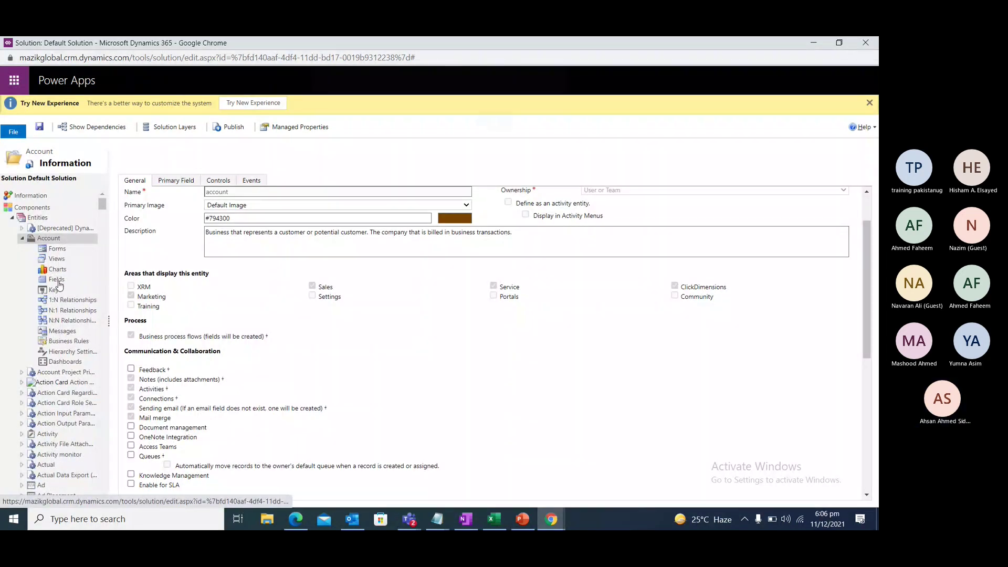
pyautogui.click(62, 280)
pyautogui.click(539, 130)
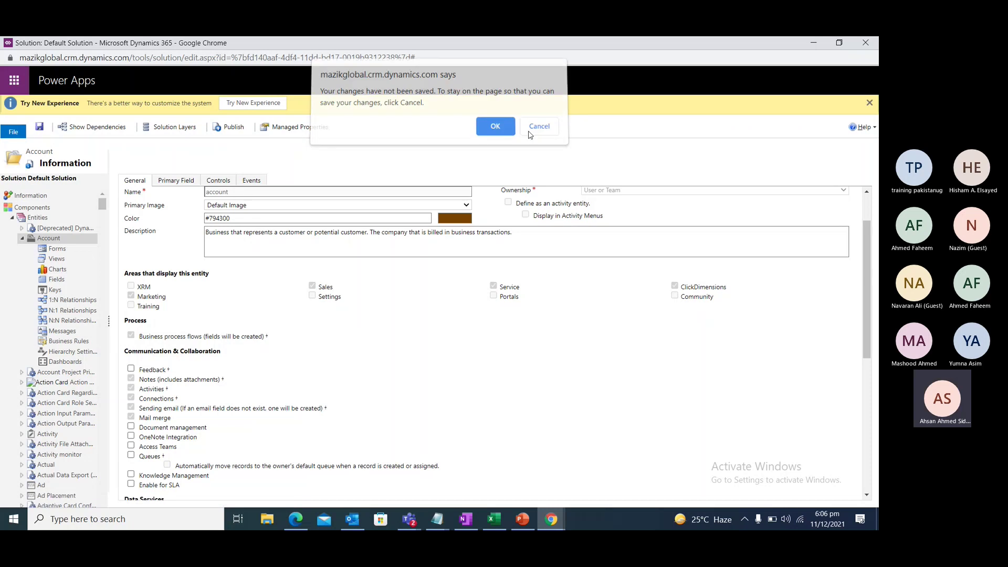
pyautogui.click(39, 126)
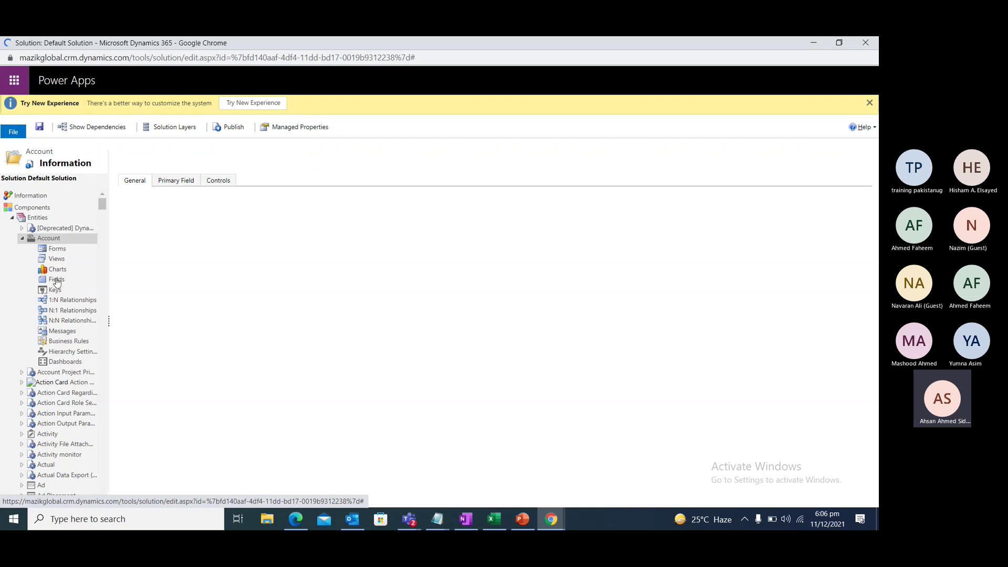
# List the Account entity's fields and examine the Audit Status column across the address fields
pyautogui.click(56, 280)
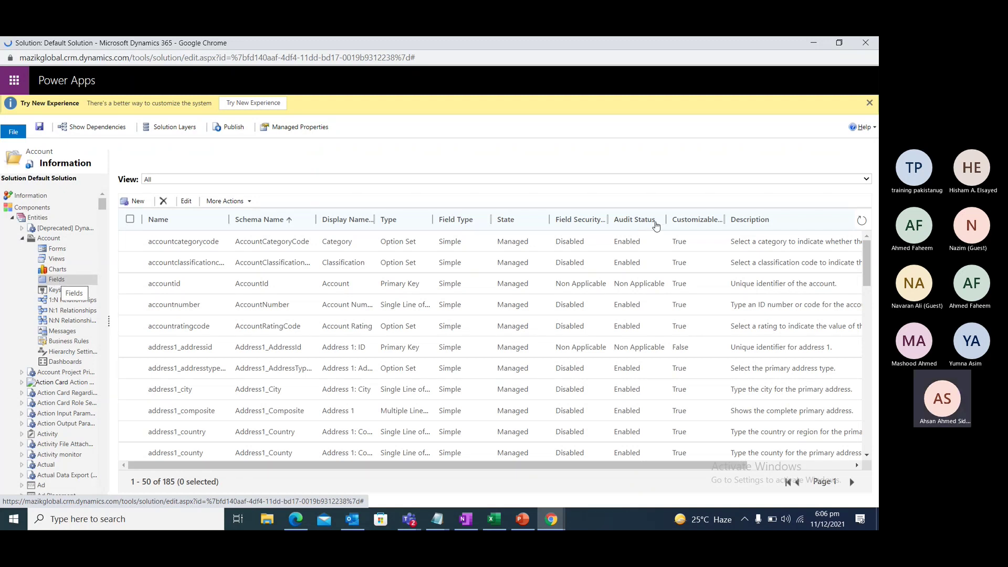
pyautogui.scroll(-1, 634, 350)
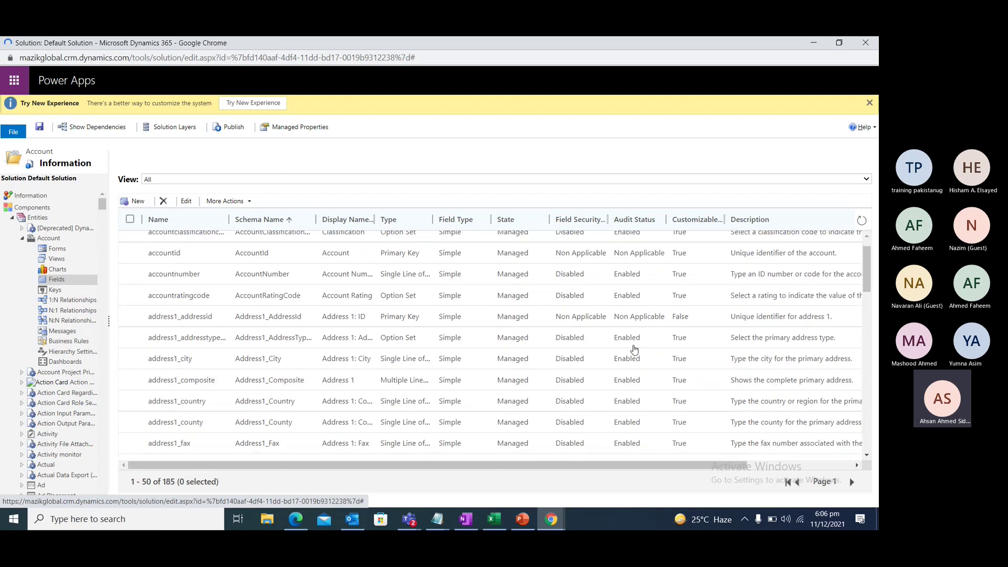
pyautogui.scroll(-15, 634, 350)
pyautogui.scroll(5, 622, 372)
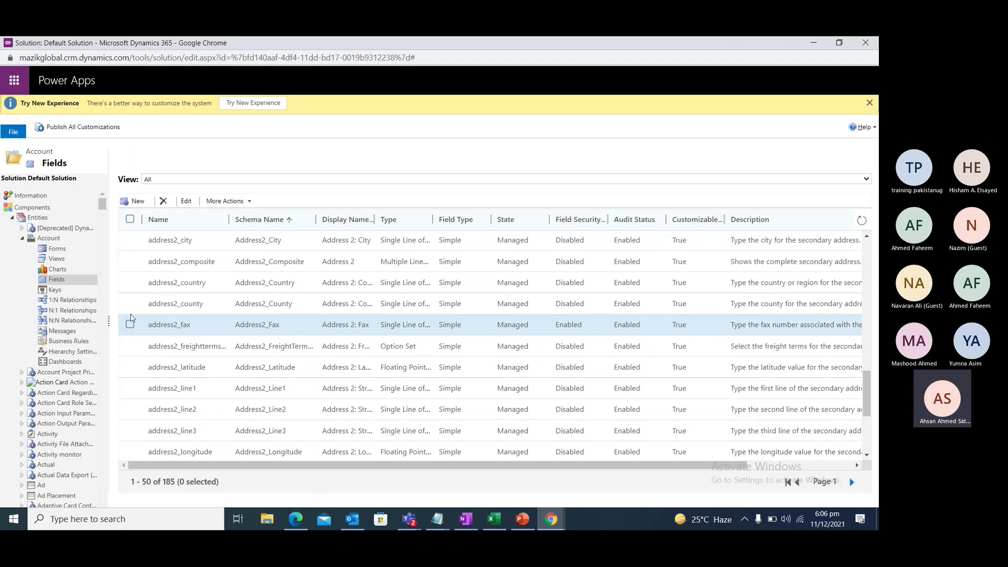
pyautogui.scroll(5, 130, 306)
pyautogui.scroll(1, 132, 302)
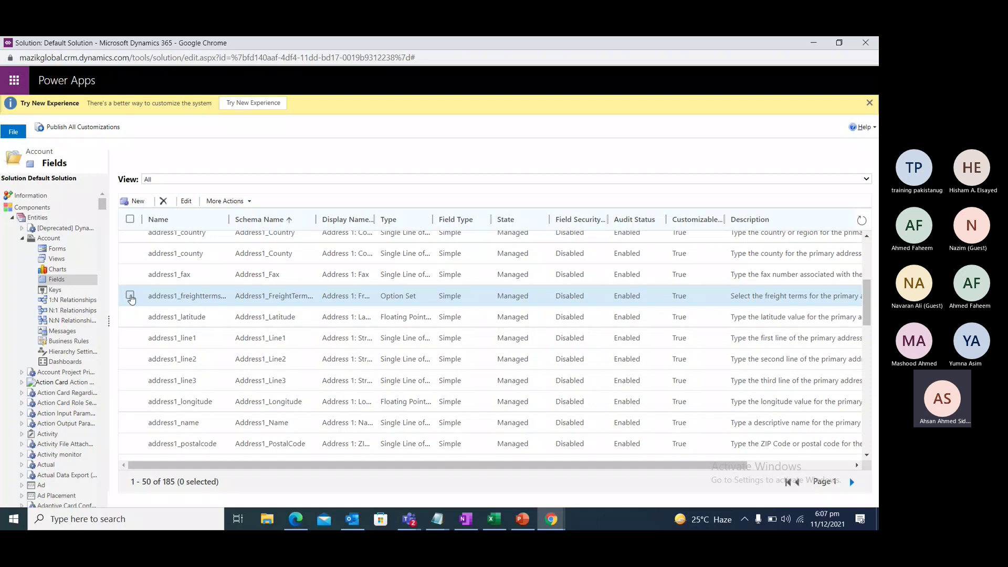
pyautogui.scroll(3, 131, 299)
pyautogui.scroll(-13, 142, 336)
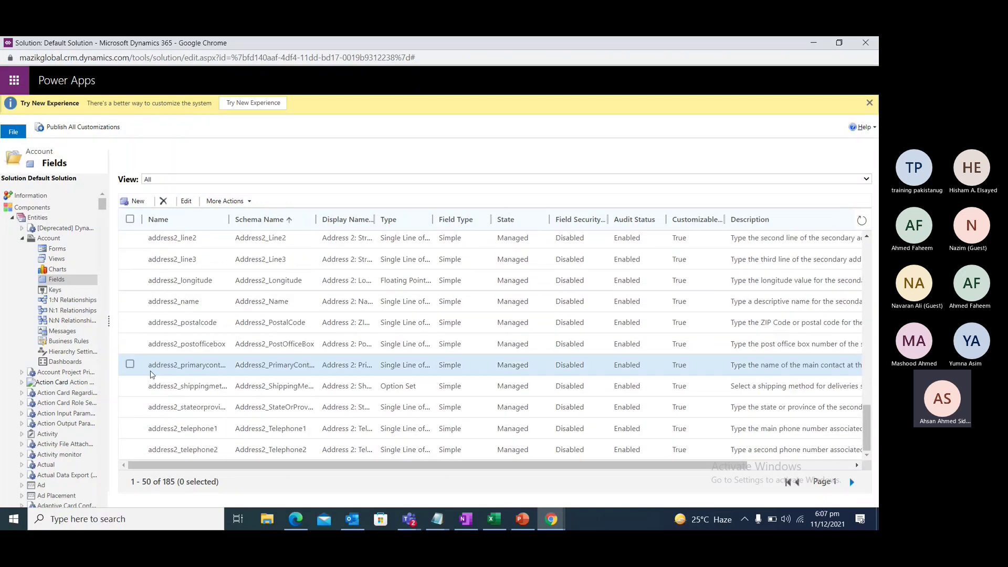
# Open the address2_telephone2 field's definition, inspect its Auditing option, and close it without changes
pyautogui.click(130, 450)
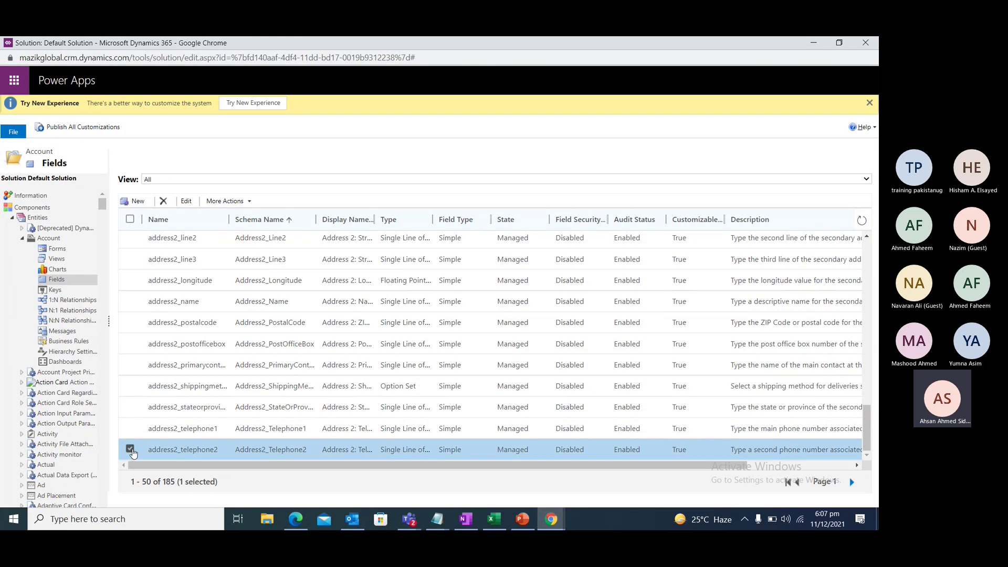
pyautogui.click(131, 450)
pyautogui.doubleClick(133, 451)
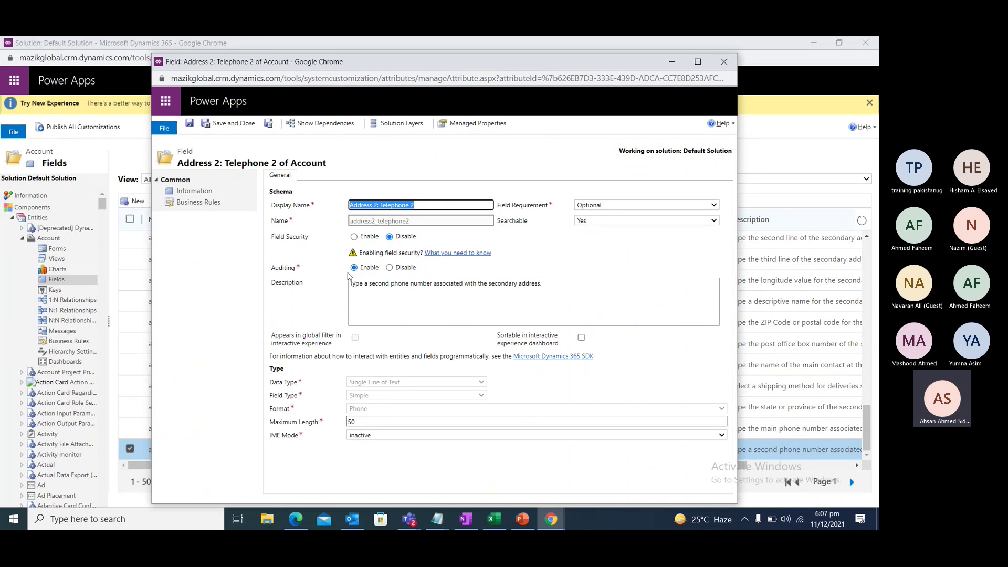
pyautogui.click(274, 270)
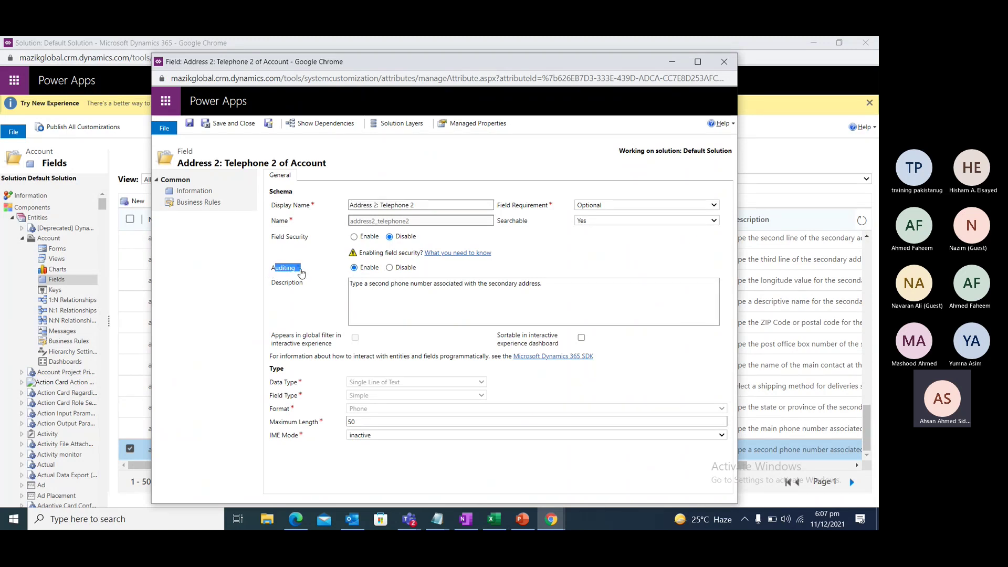
pyautogui.click(724, 61)
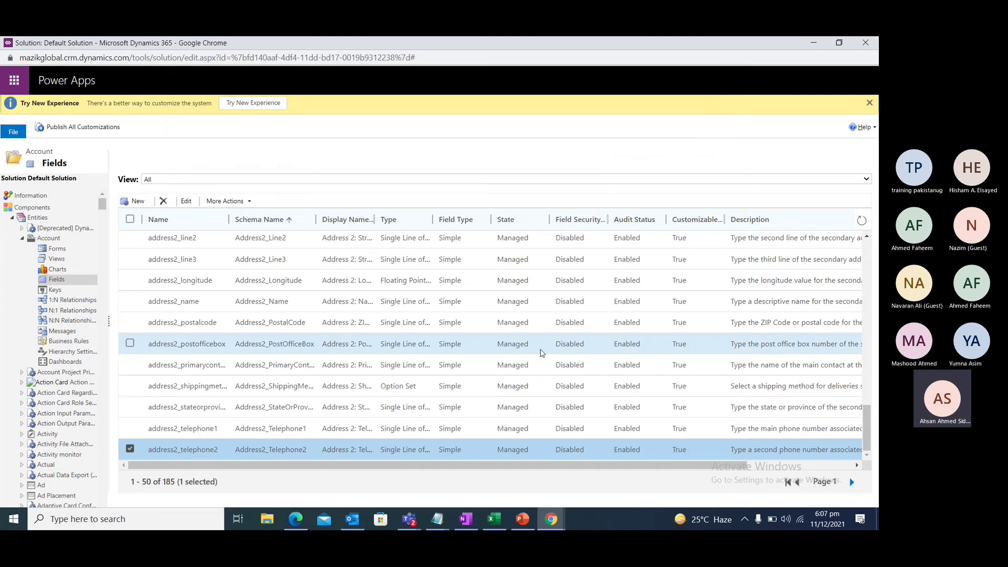
pyautogui.scroll(1, 525, 363)
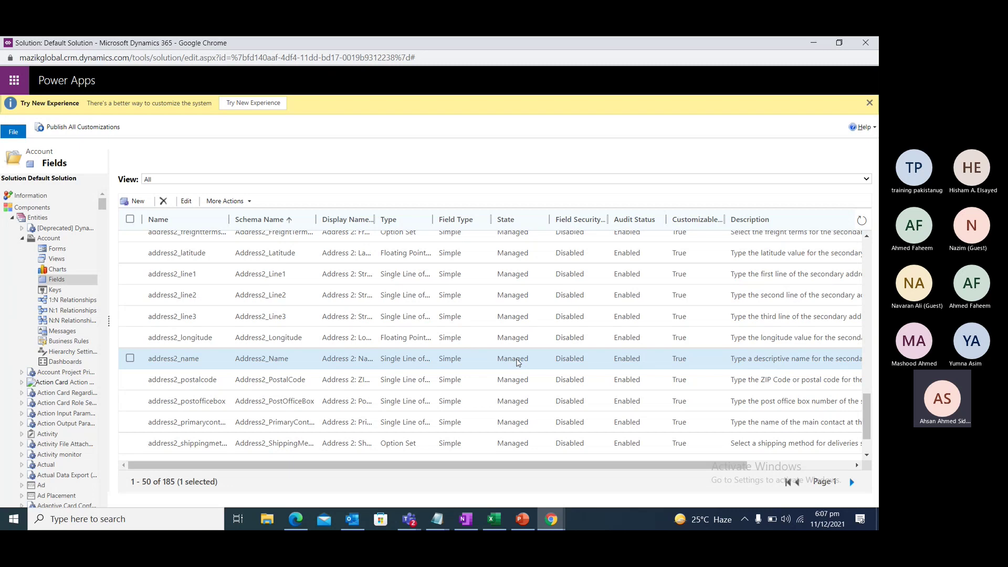
pyautogui.scroll(-1, 344, 356)
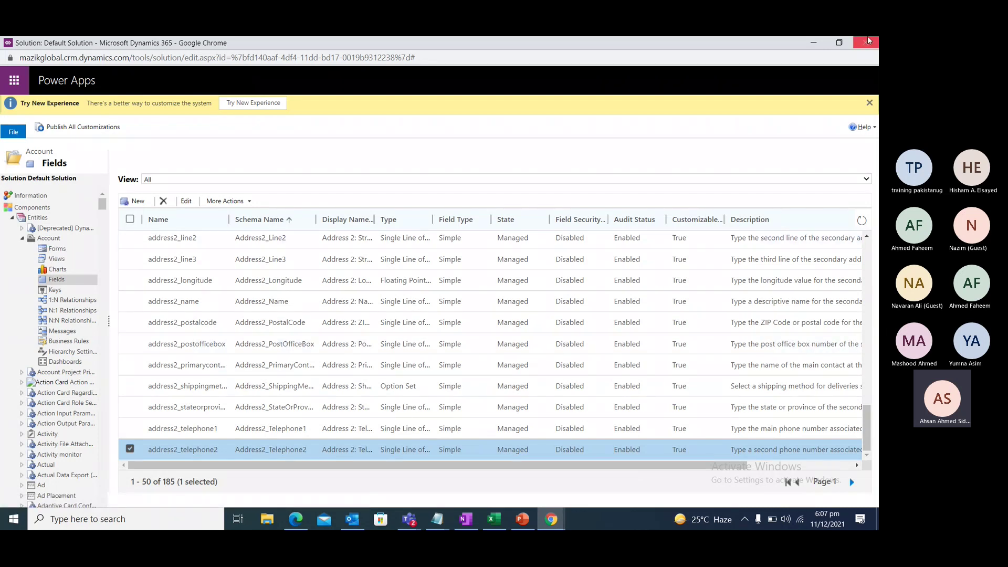
# Return to the Field Service app and open the Alamo Group Inc. record from My Active Accounts
pyautogui.click(814, 44)
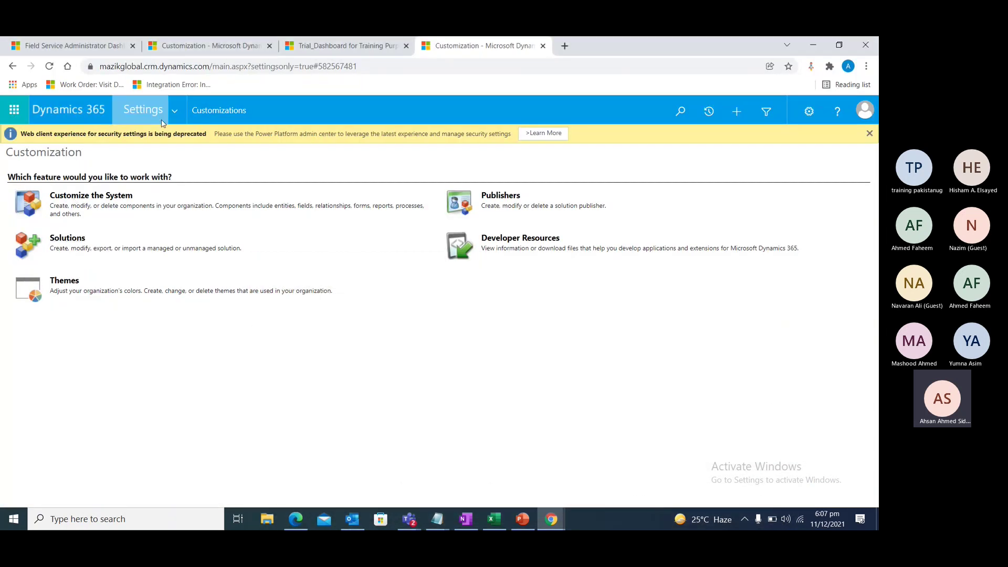
pyautogui.click(69, 46)
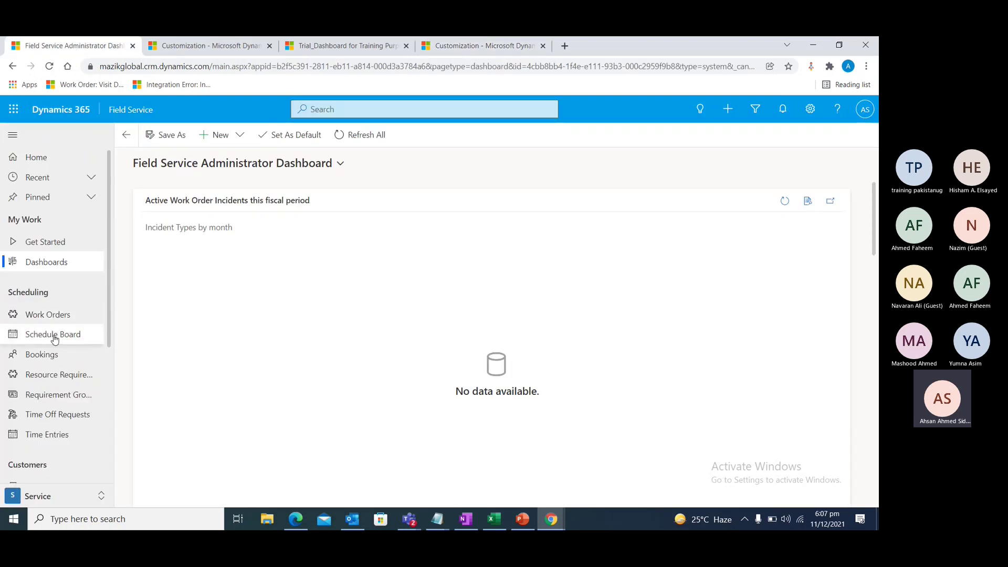
pyautogui.scroll(-4, 58, 387)
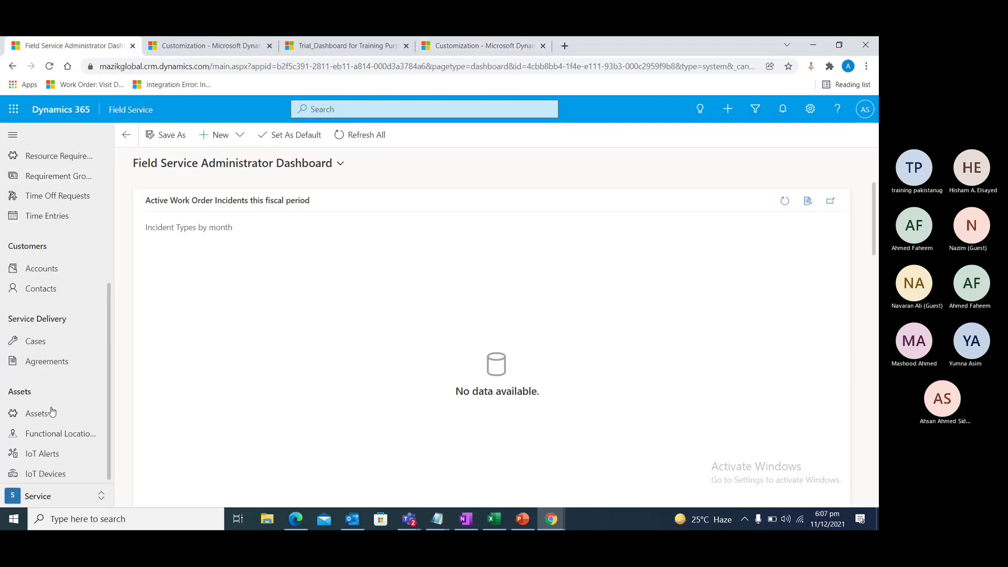
pyautogui.scroll(2, 62, 379)
pyautogui.click(57, 383)
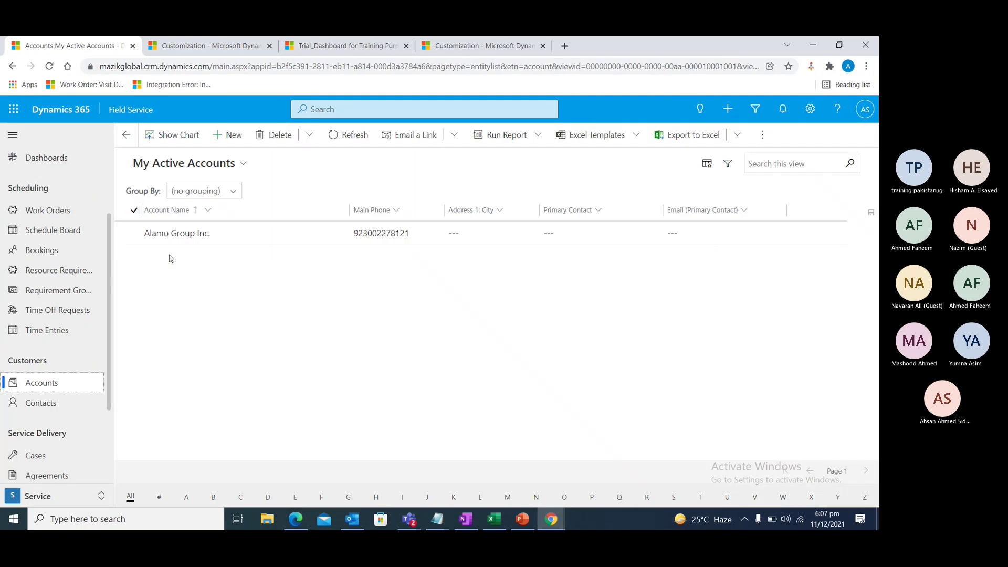
pyautogui.click(189, 238)
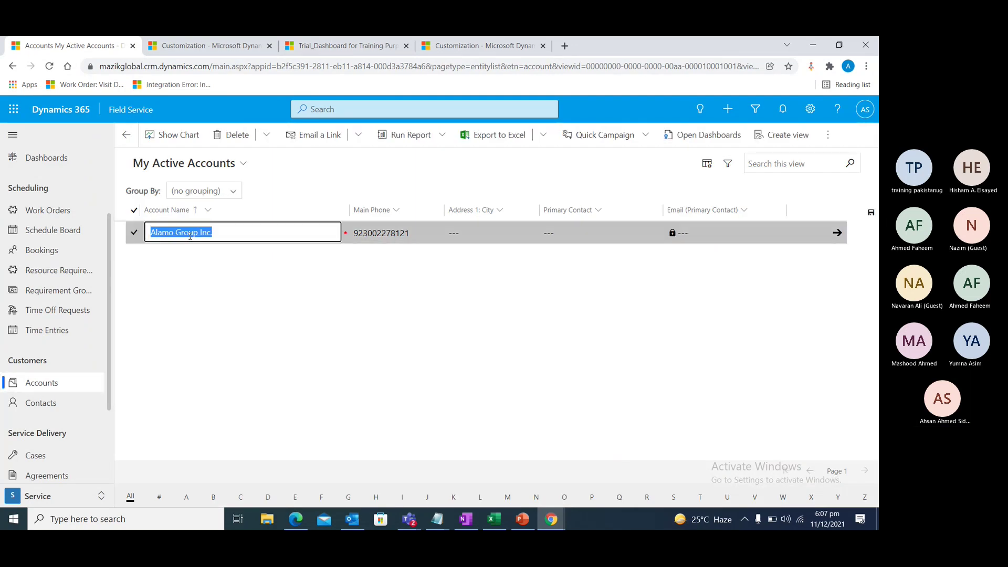
pyautogui.click(136, 237)
pyautogui.doubleClick(136, 237)
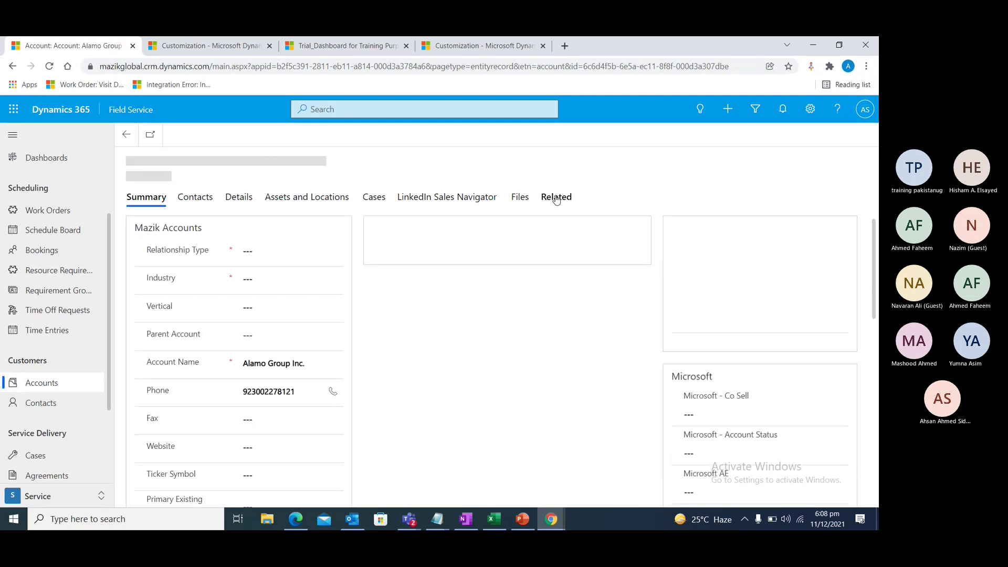
# Display the account's related Audit History and widen the Changed Date column to show the full timestamp
pyautogui.click(556, 200)
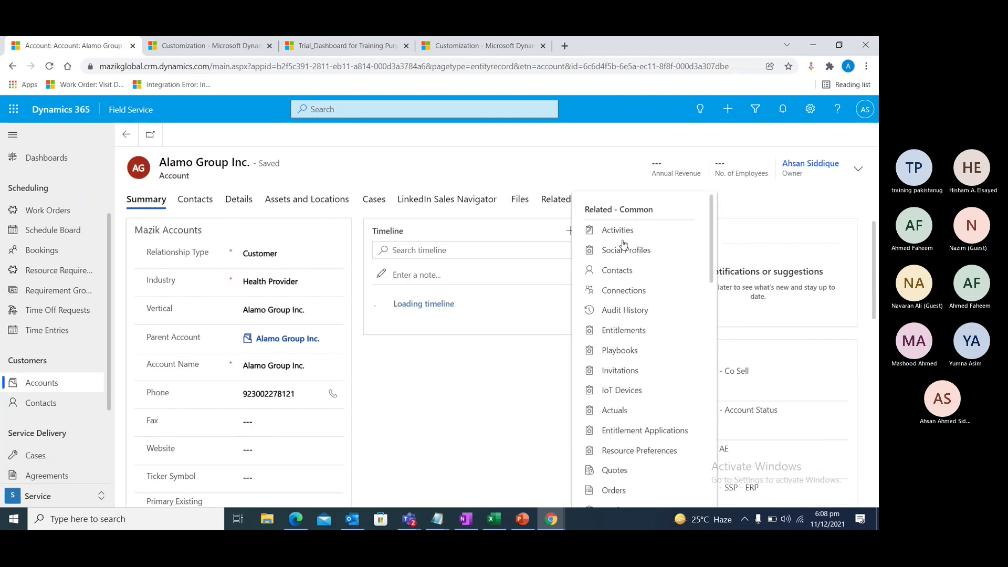
pyautogui.click(624, 311)
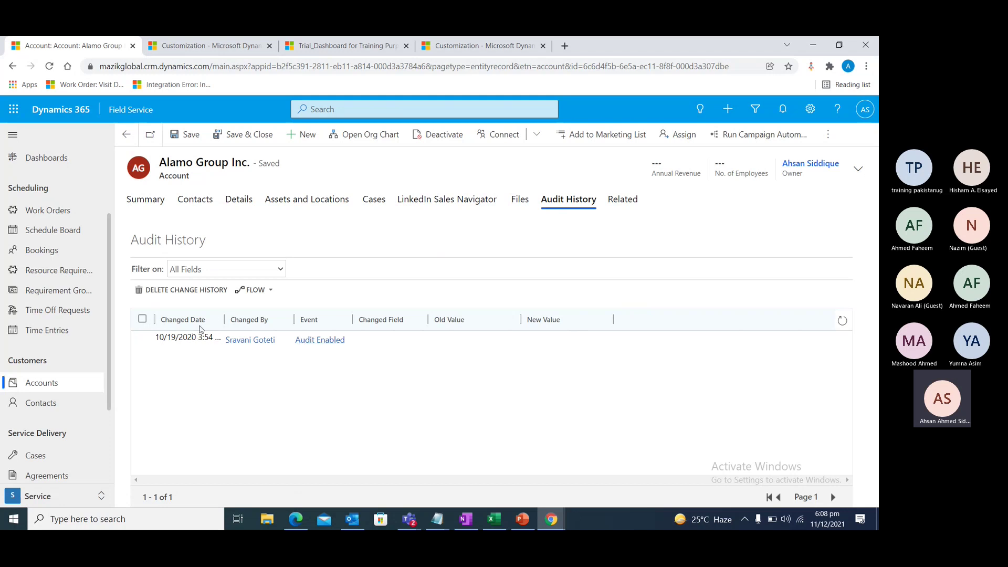
pyautogui.moveTo(219, 324); pyautogui.dragTo(256, 321)
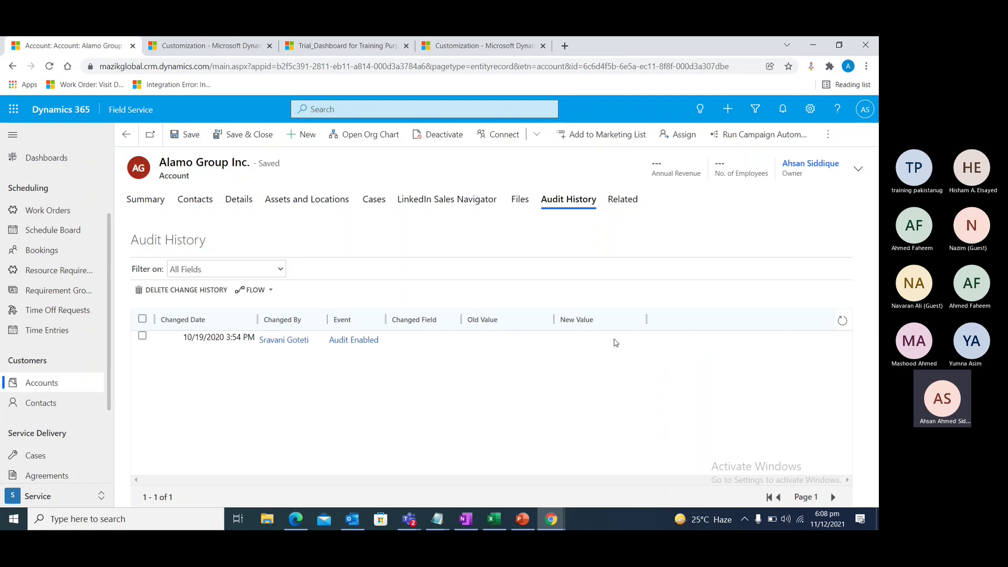
# Switch to the PowerPoint training presentation and show the Audit Settings demo slide, followed by the Microsoft D365 Trial Setup slide
pyautogui.click(551, 520)
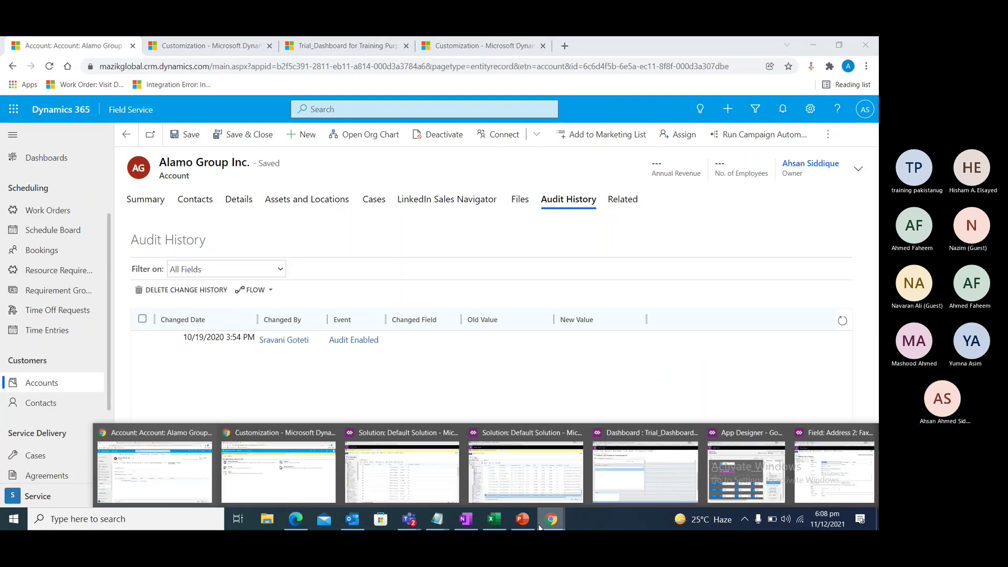
pyautogui.click(530, 523)
pyautogui.scroll(-1, 95, 391)
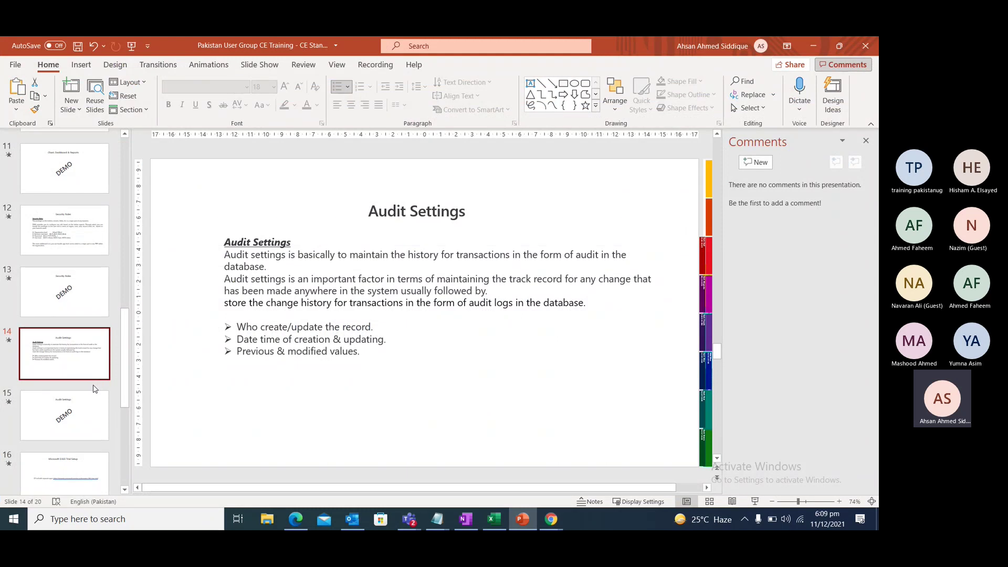
pyautogui.click(95, 391)
pyautogui.scroll(-1, 95, 409)
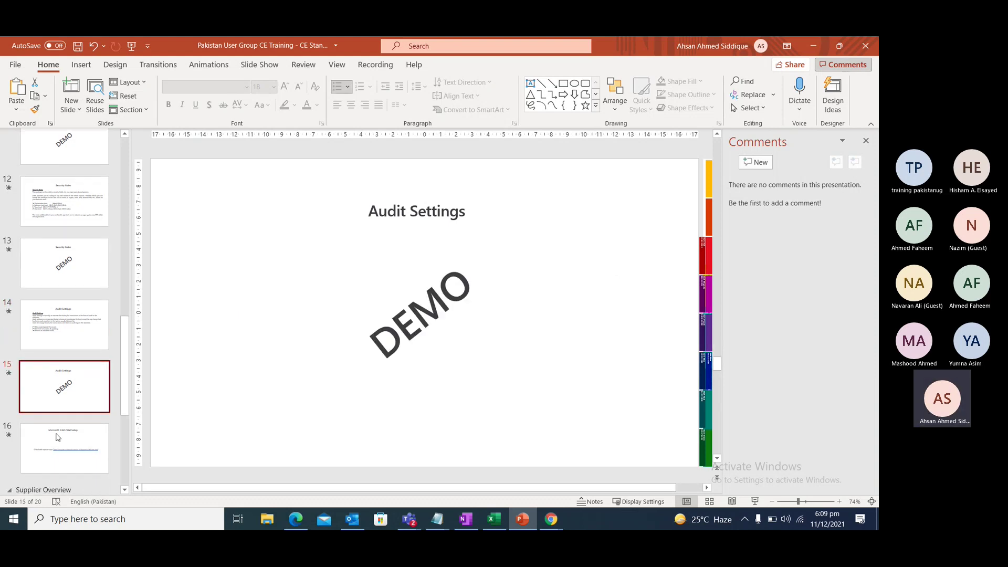
pyautogui.click(93, 441)
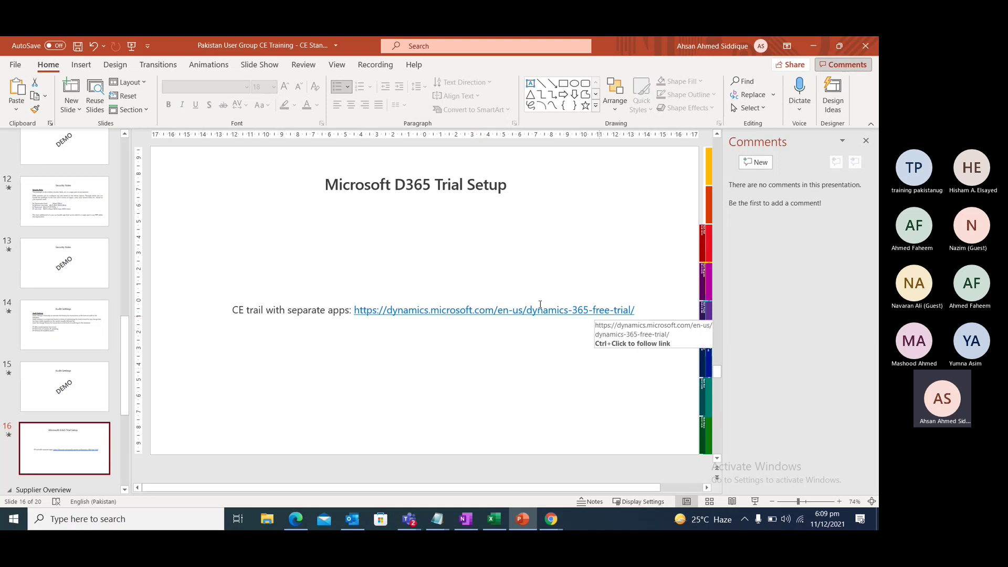
# Move on through the Supplier Overview section, showing the company logos slide and selecting the special thanks slide
pyautogui.scroll(-1, 496, 294)
pyautogui.scroll(-1, 496, 293)
pyautogui.scroll(-3, 67, 405)
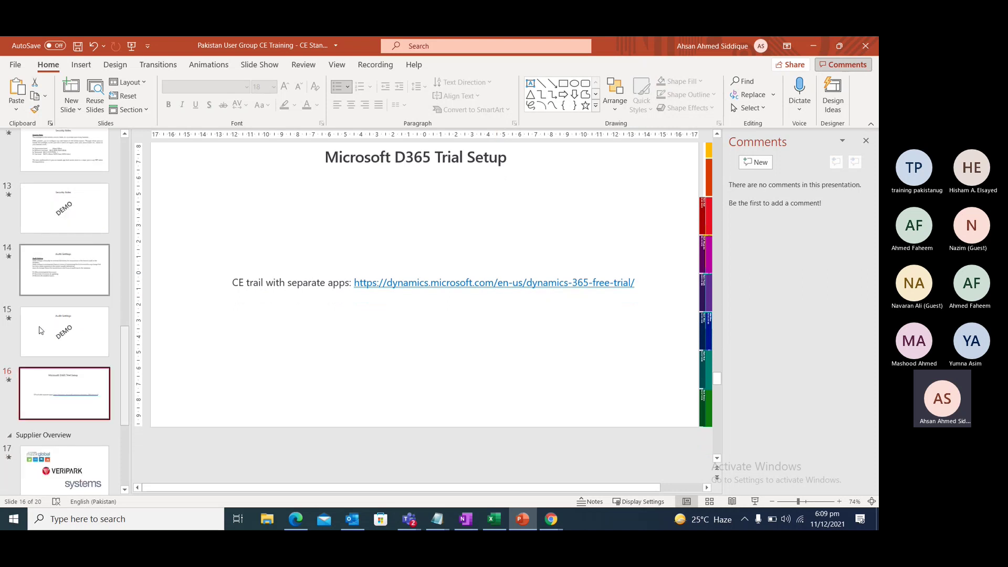
pyautogui.click(67, 405)
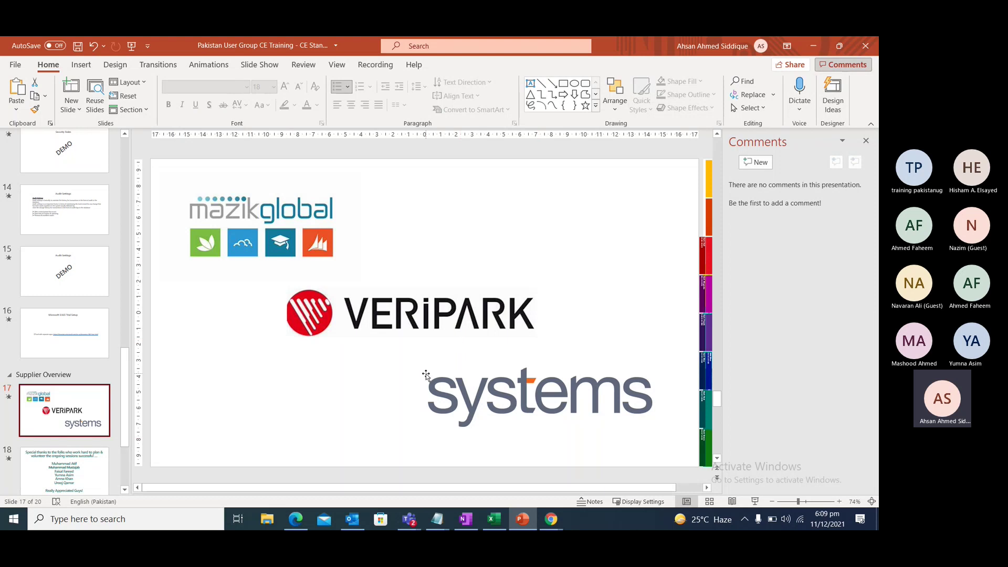
pyautogui.click(103, 453)
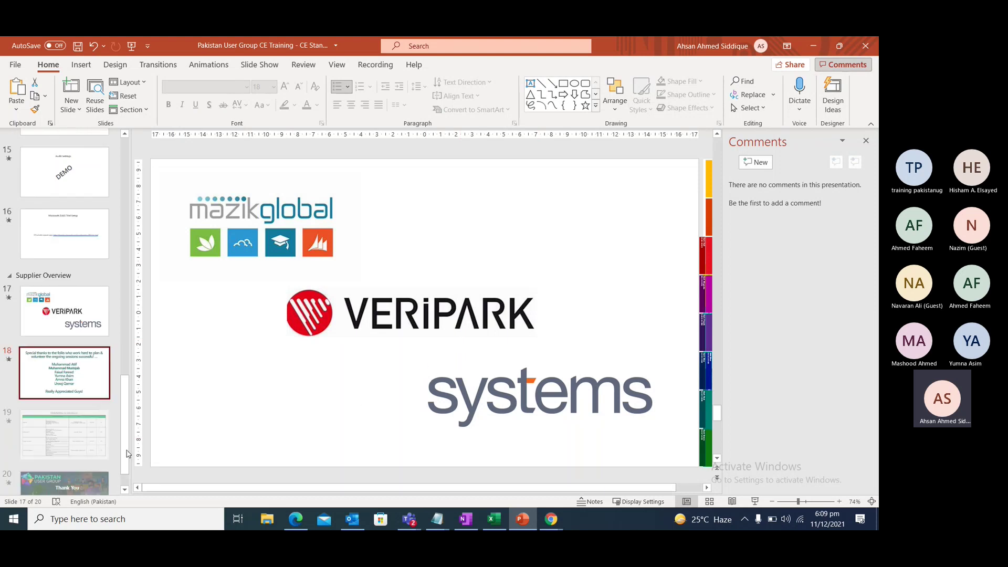